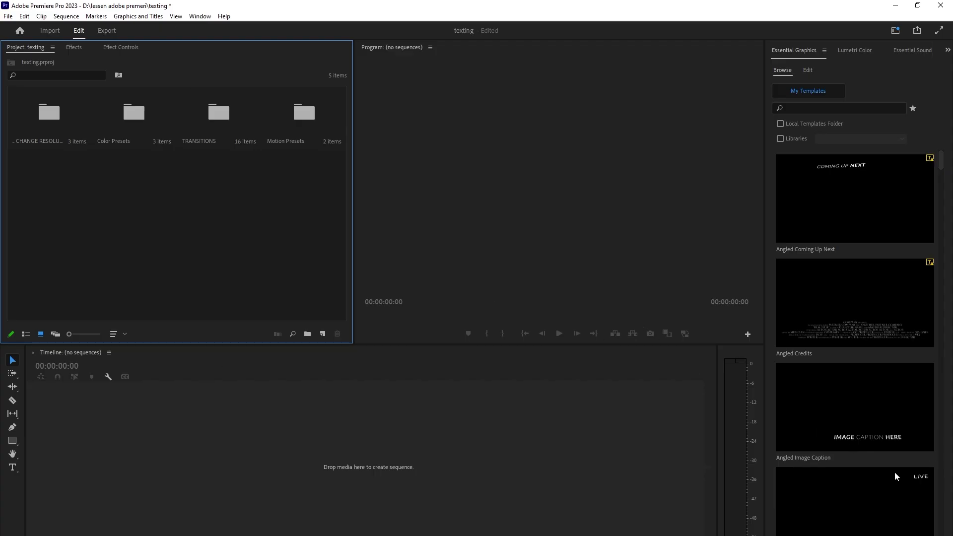
Start a media import and browse to the picture folder inside lessen adobe premeri on drive D.
double_click(166, 250)
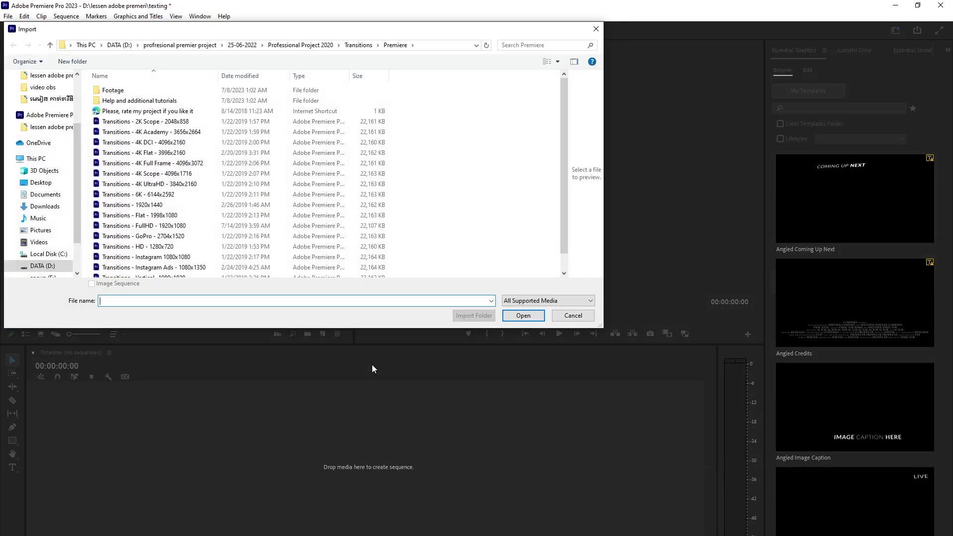
click(50, 44)
click(50, 45)
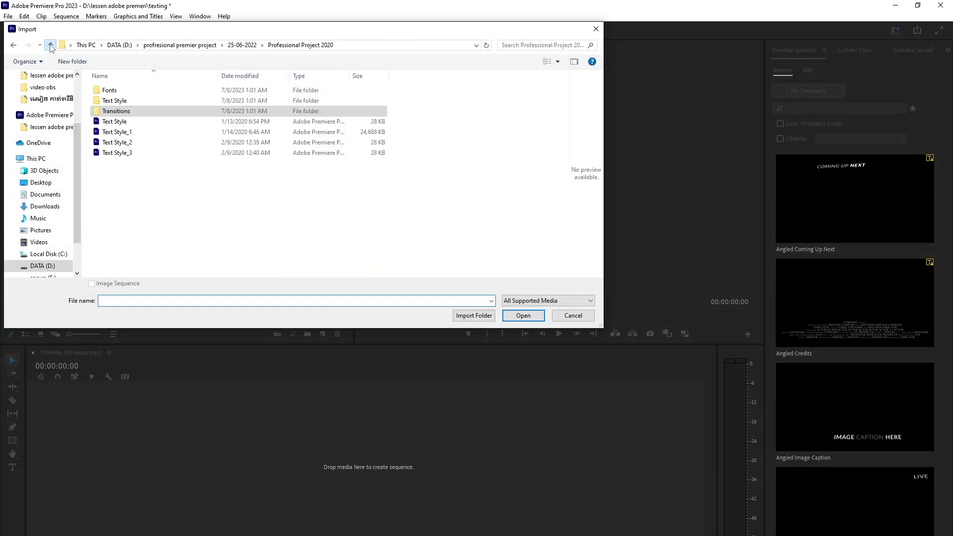
click(50, 46)
click(50, 45)
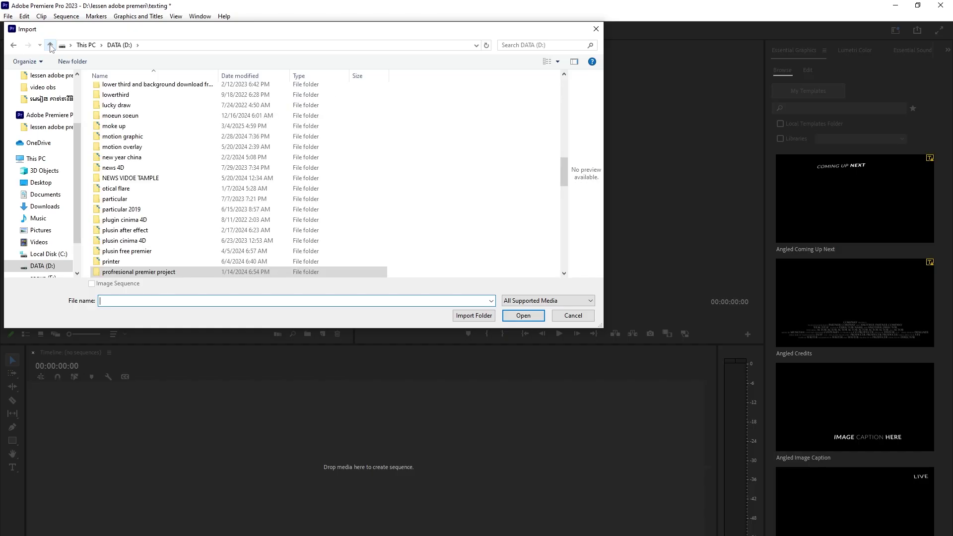
click(50, 45)
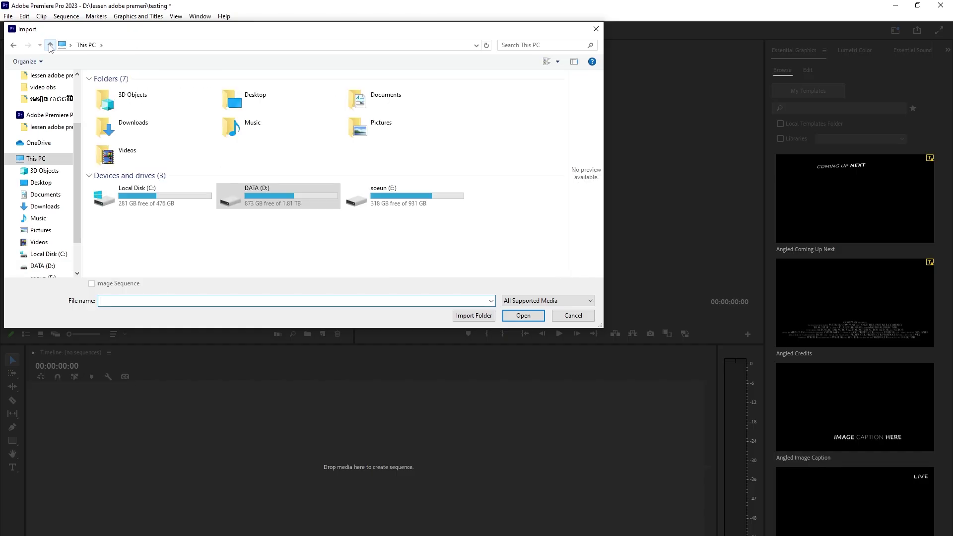
double_click(312, 206)
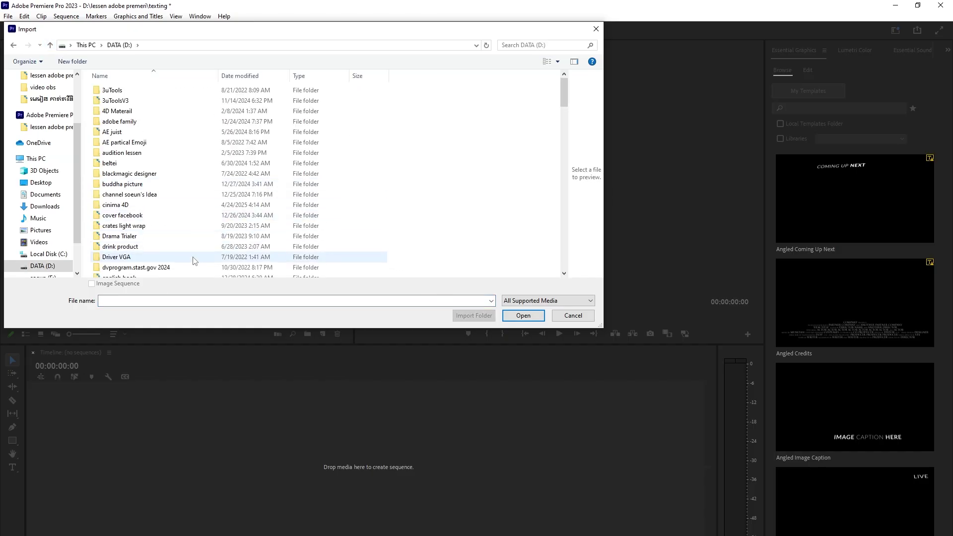
scroll(201, 238, down, 10)
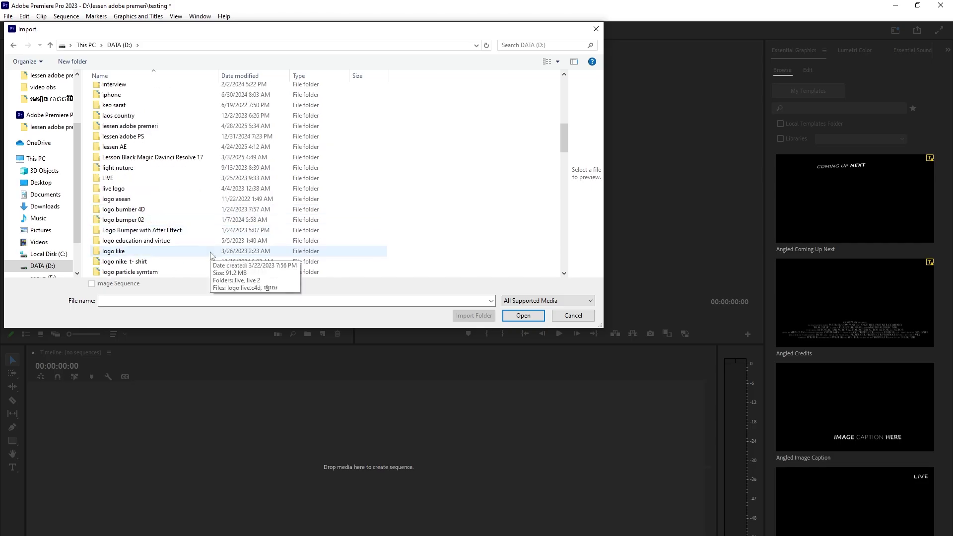
double_click(130, 127)
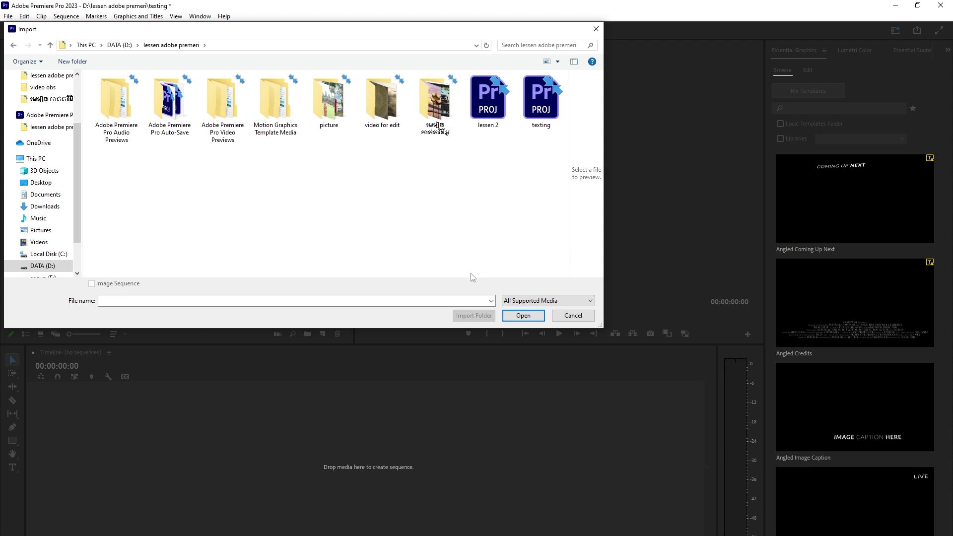
double_click(329, 102)
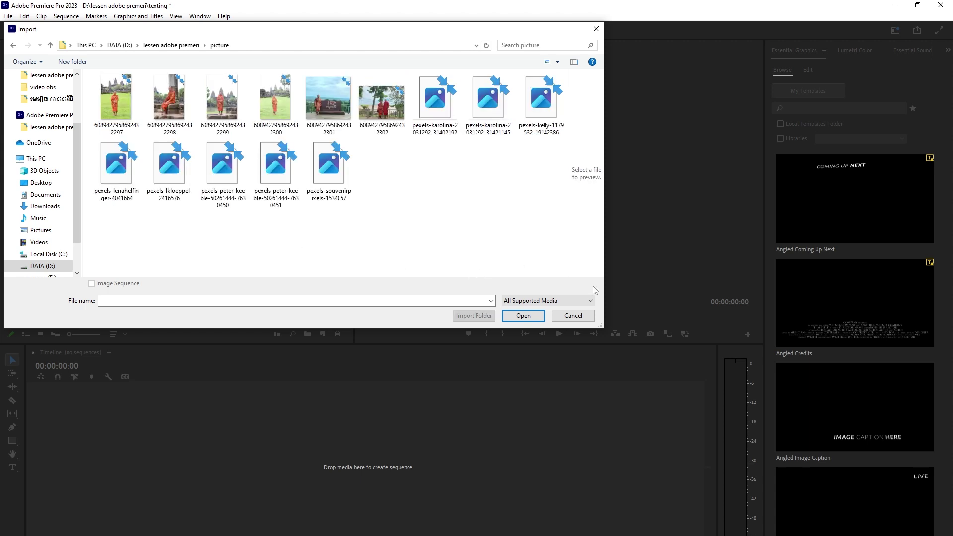
Import all the pictures in the picture folder into the project.
click(112, 99)
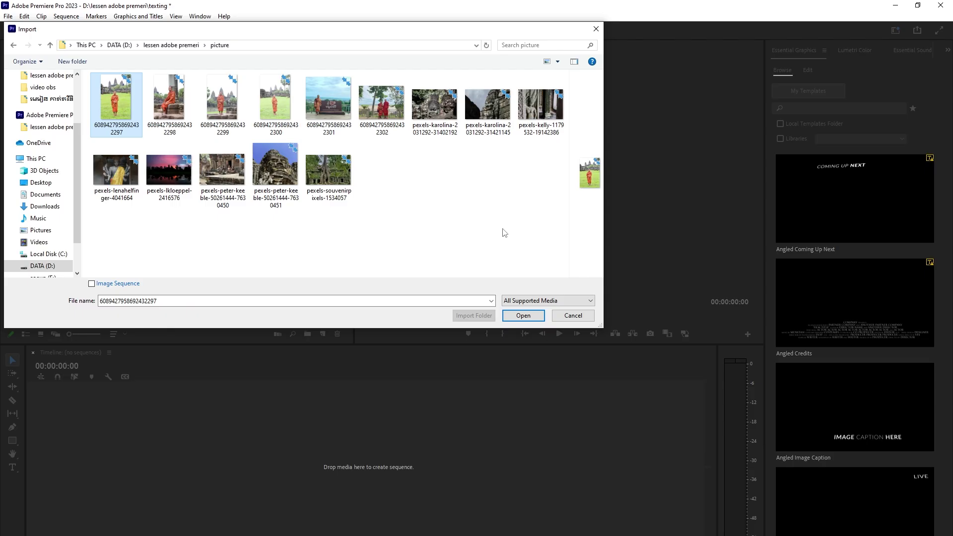
ctrl+click(320, 181)
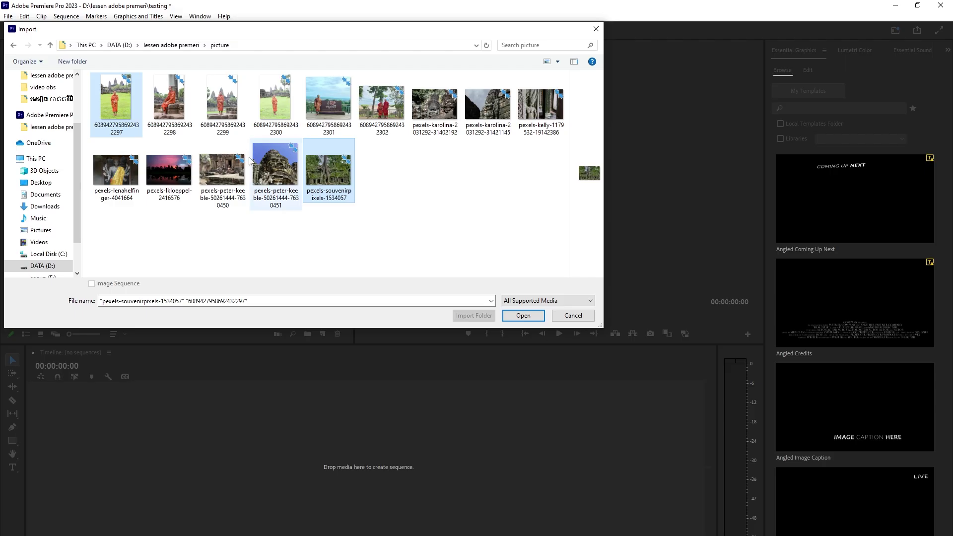
key(ctrl+a)
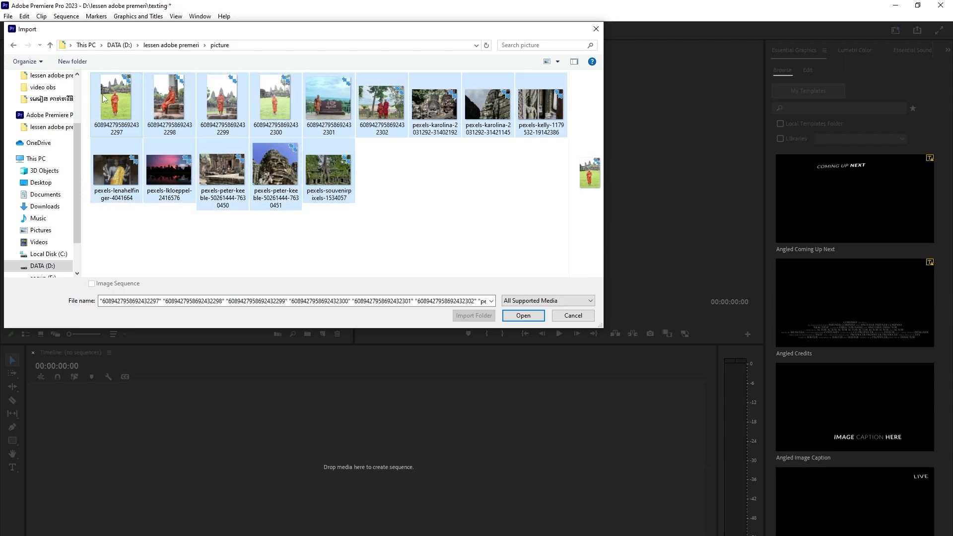
click(523, 315)
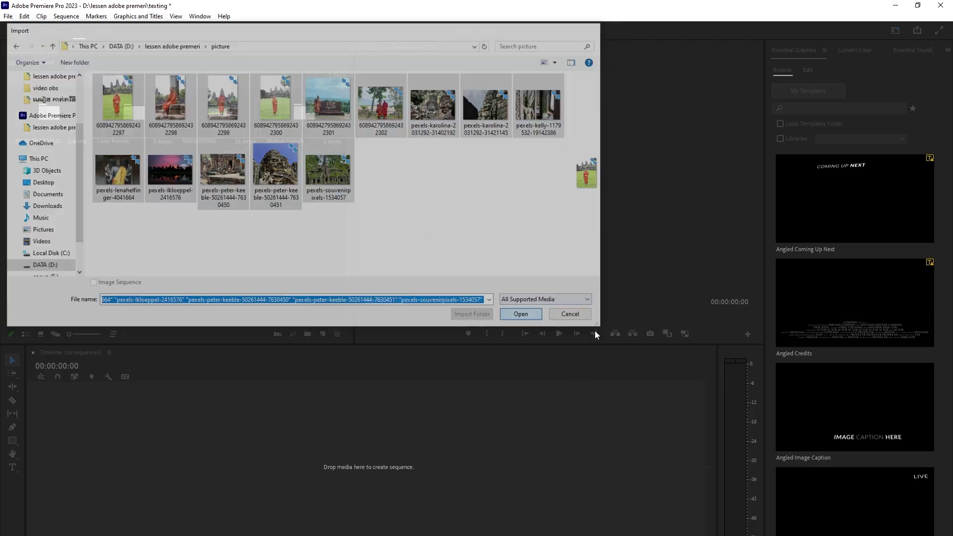
click(208, 303)
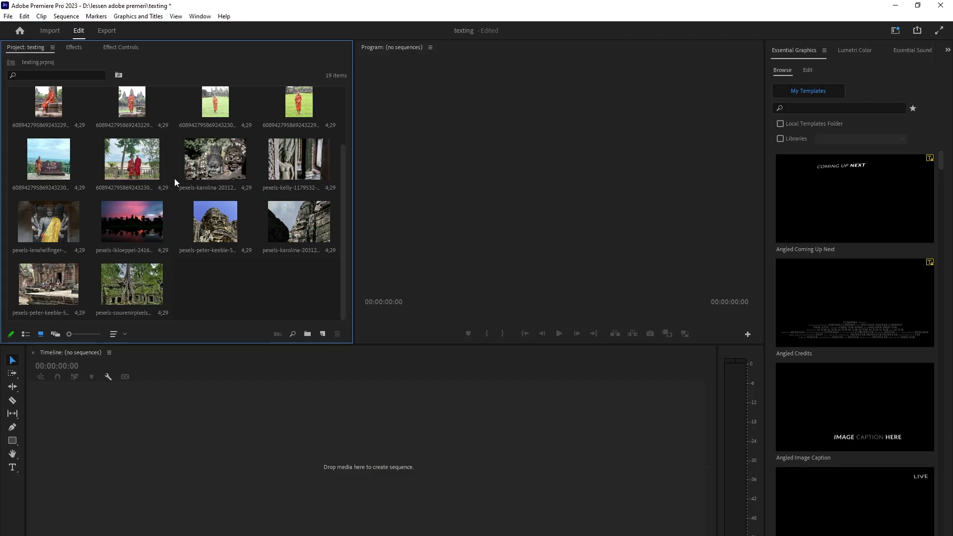
Import the video IMG_9594 from the Downloads folder into the project.
double_click(217, 290)
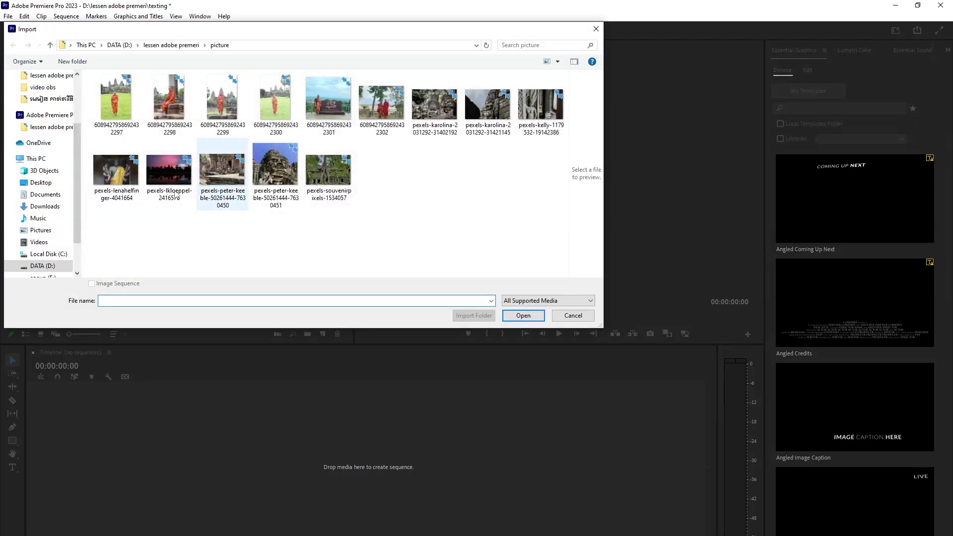
click(44, 206)
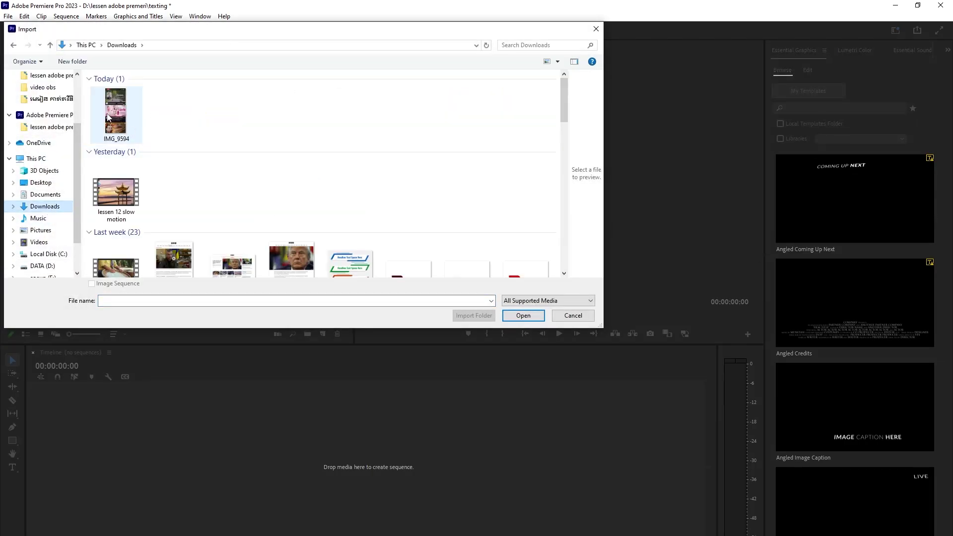
click(130, 141)
click(523, 316)
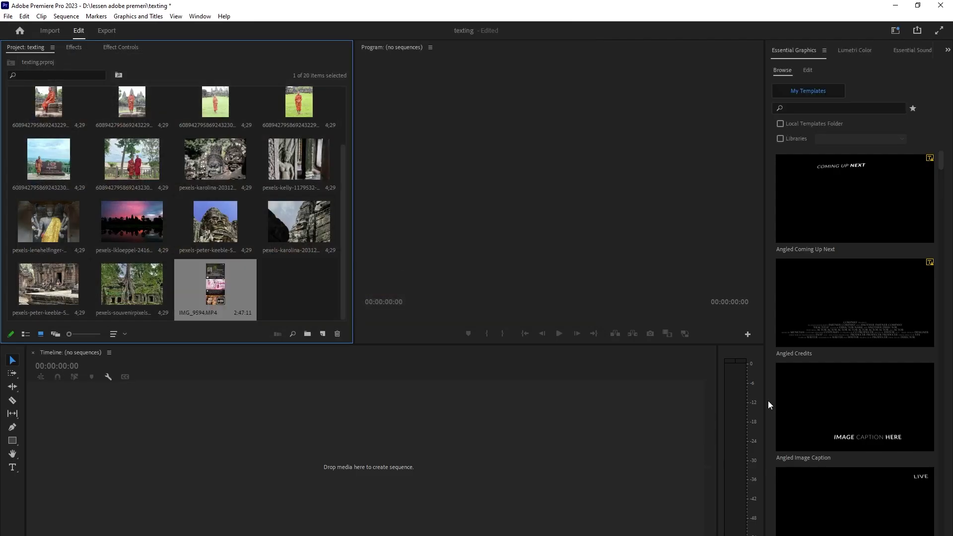
click(312, 302)
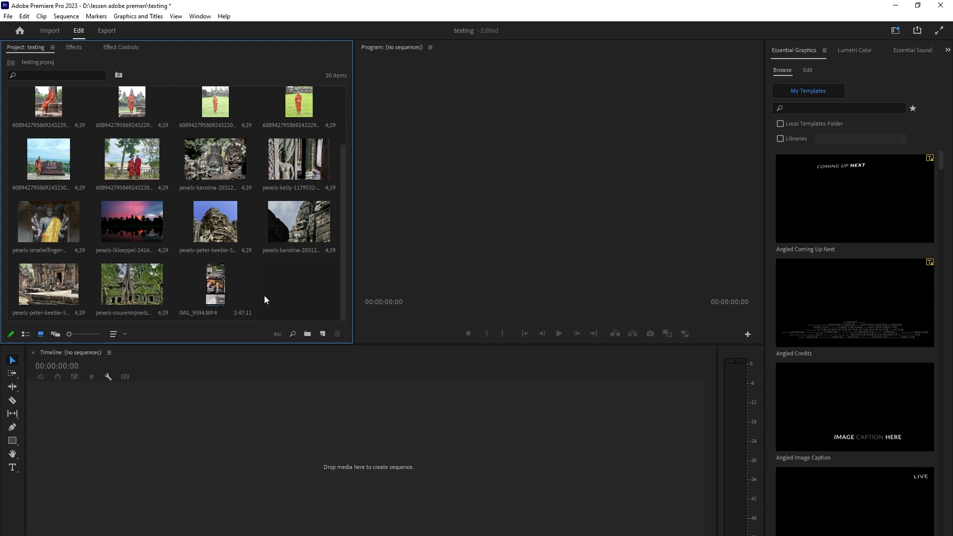
scroll(262, 296, up, 1)
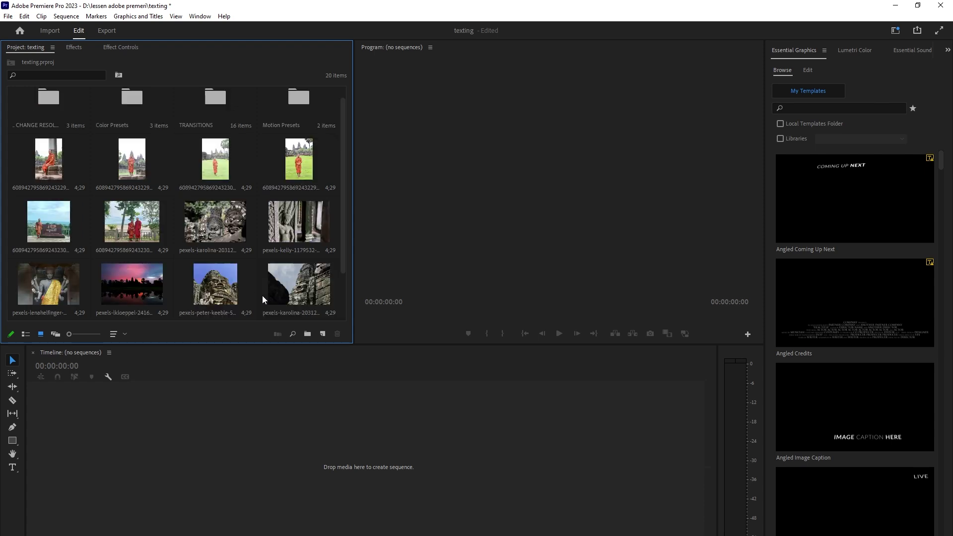
scroll(262, 296, down, 1)
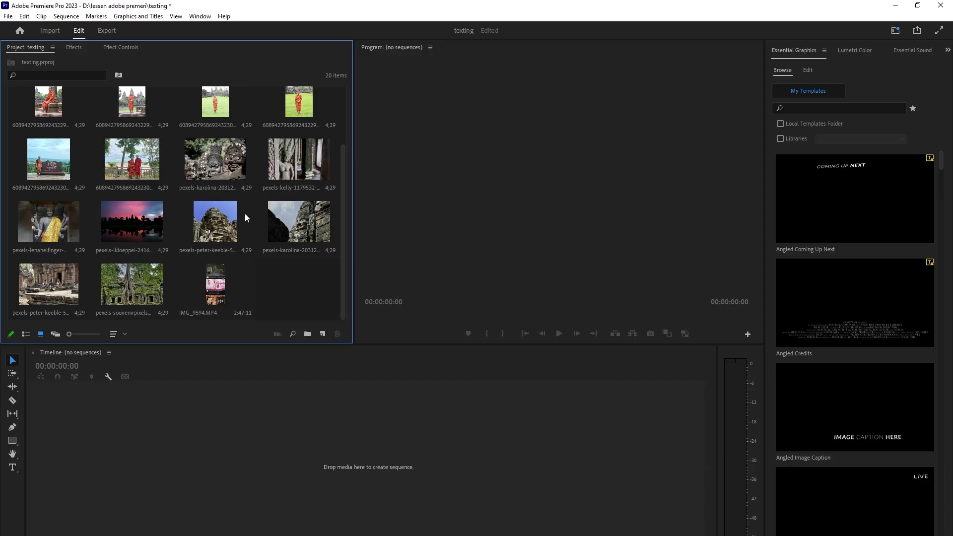
Create a new sequence with a vertical frame size of 1280, keeping the 1920 horizontal size and the name Sequence 02.
click(324, 334)
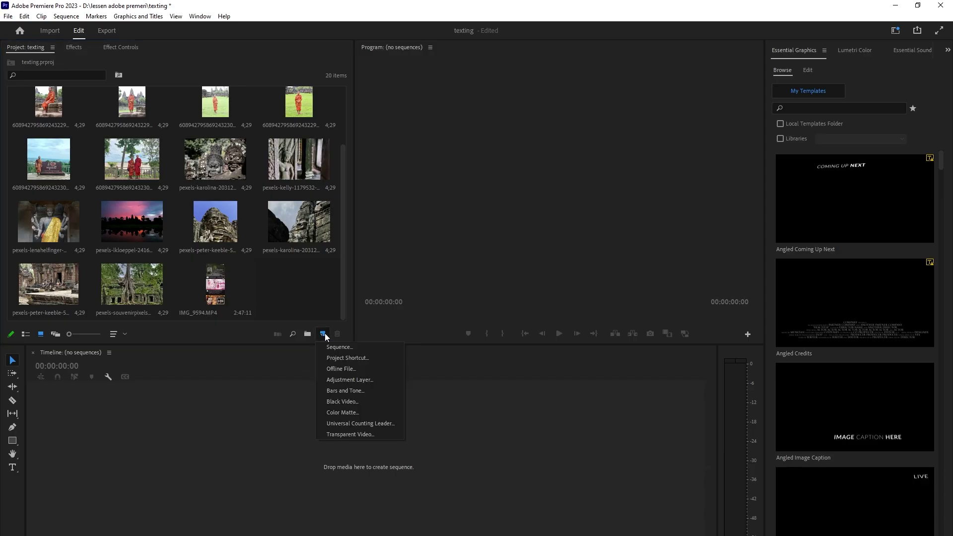
click(358, 346)
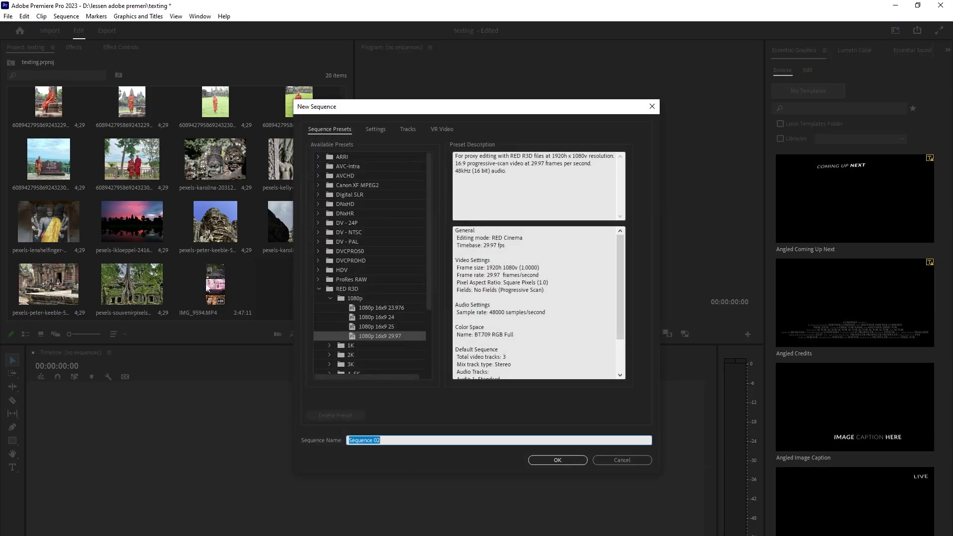
click(376, 131)
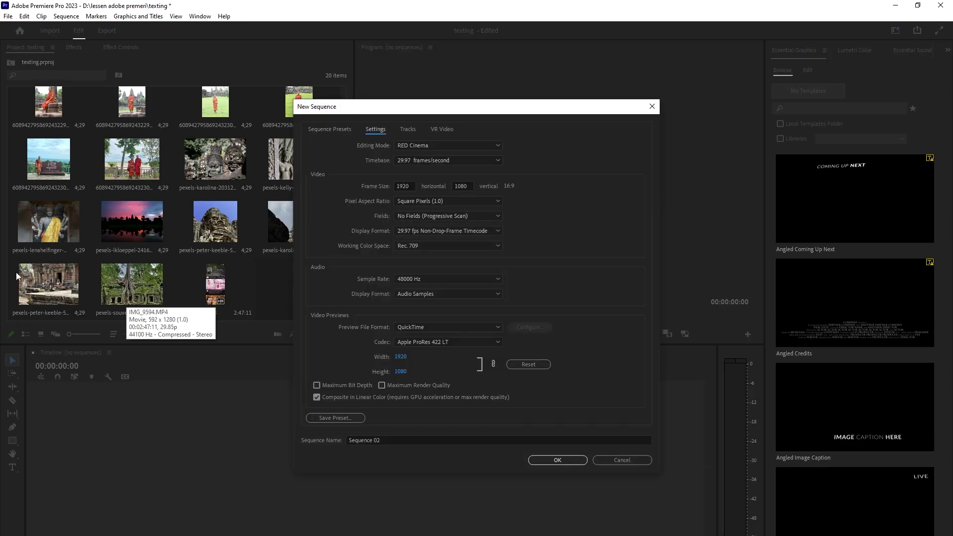
click(469, 185)
key(BackSpace)
key(BackSpace)
key(BackSpace)
key(BackSpace)
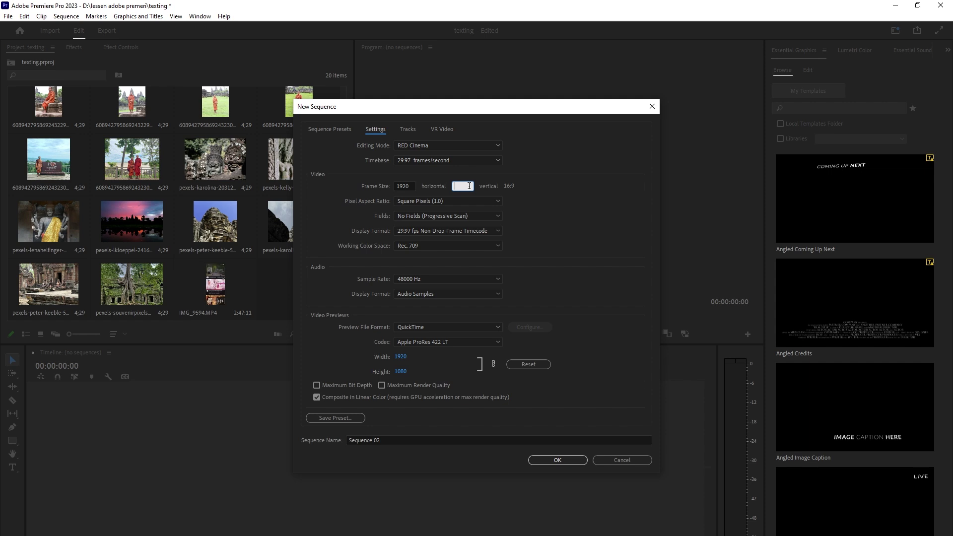
text(1280)
click(573, 241)
click(566, 461)
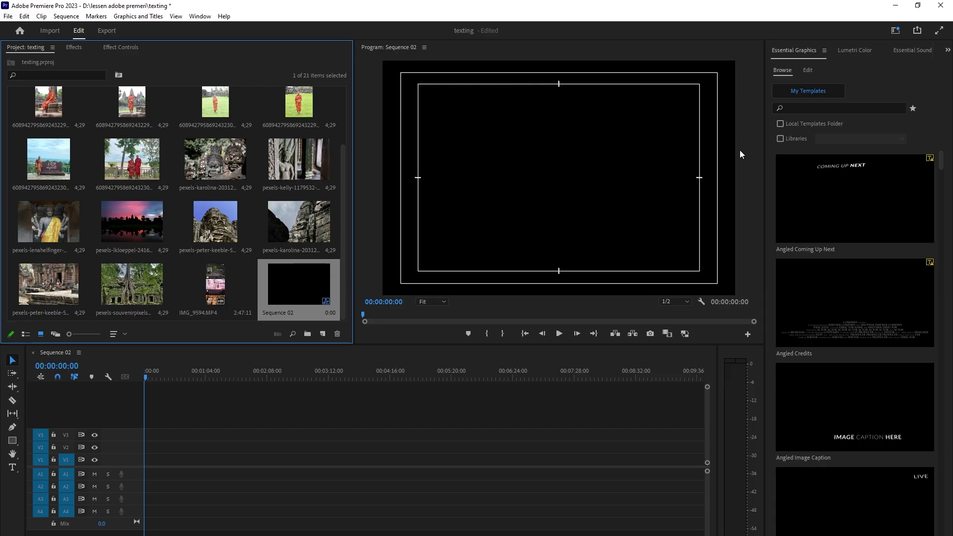
Place the sunset, Buddha statue, blue-sky tower, carved-face tower and tree-root photos one after another on track V1 from the sequence start.
drag(131, 215, 145, 471)
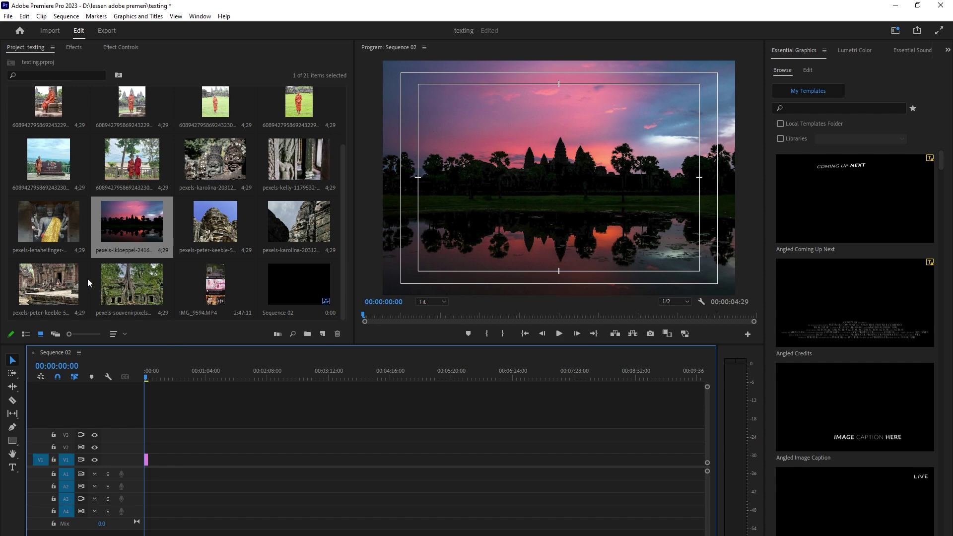
drag(60, 220, 152, 460)
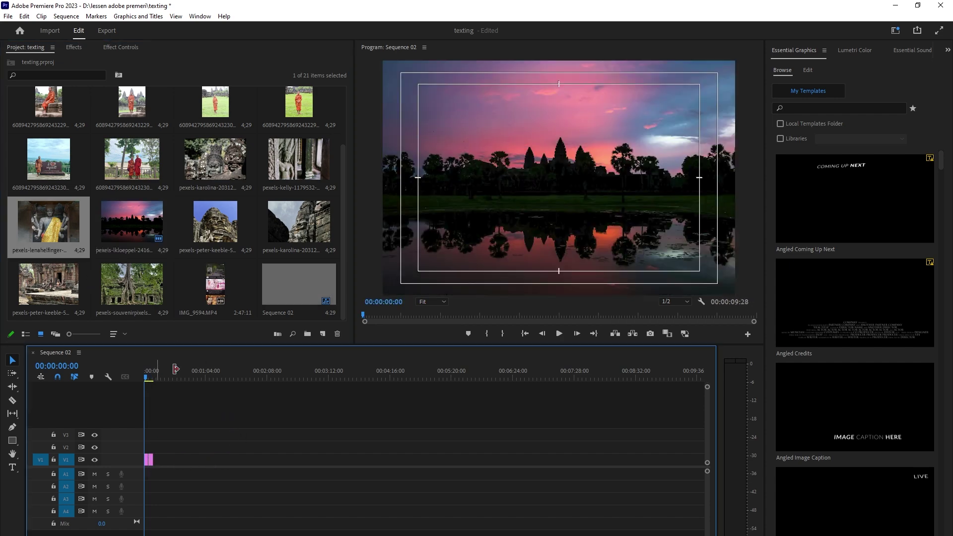
drag(219, 234, 155, 461)
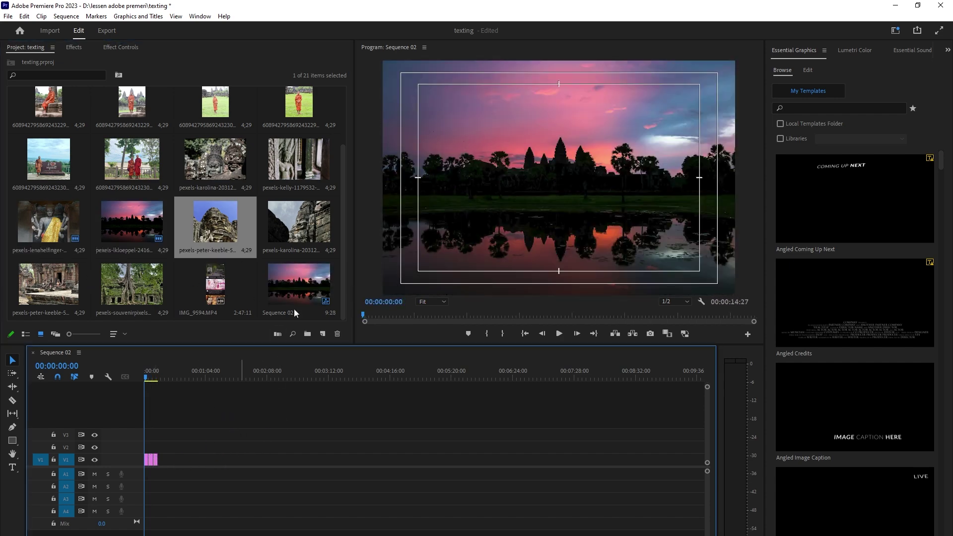
drag(303, 223, 162, 462)
drag(117, 286, 169, 475)
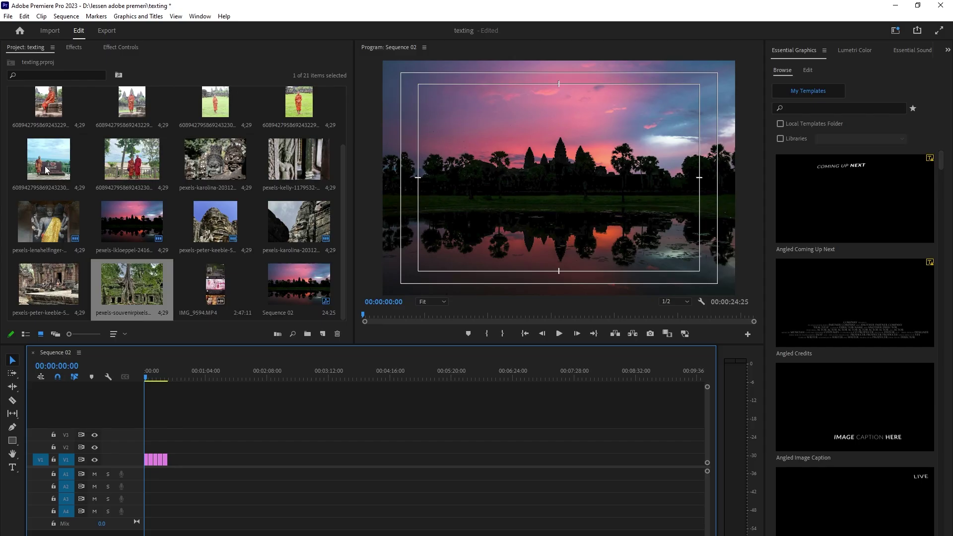
Append the two photos of monks by the water, the stone-faces photo and the carved-column photo to the end of track V1.
drag(46, 170, 180, 464)
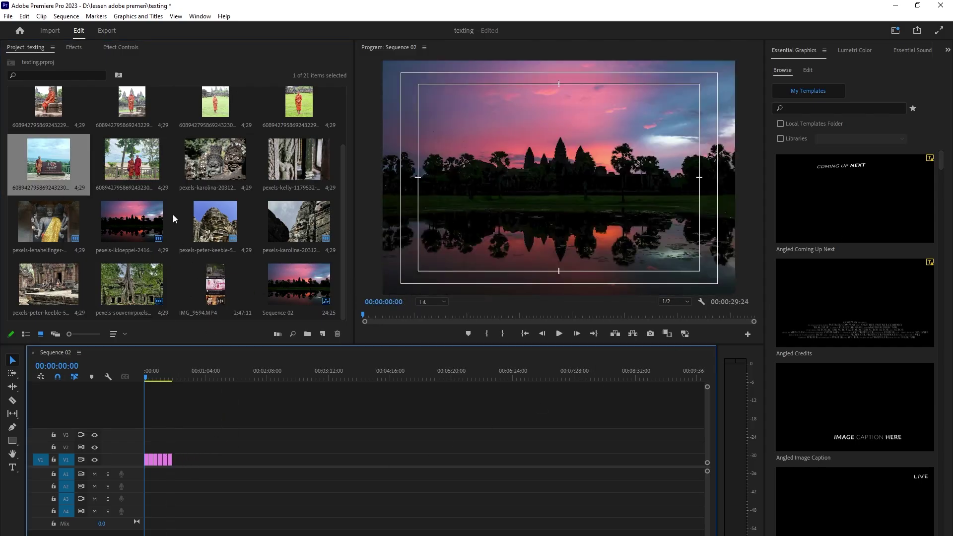
drag(132, 161, 183, 473)
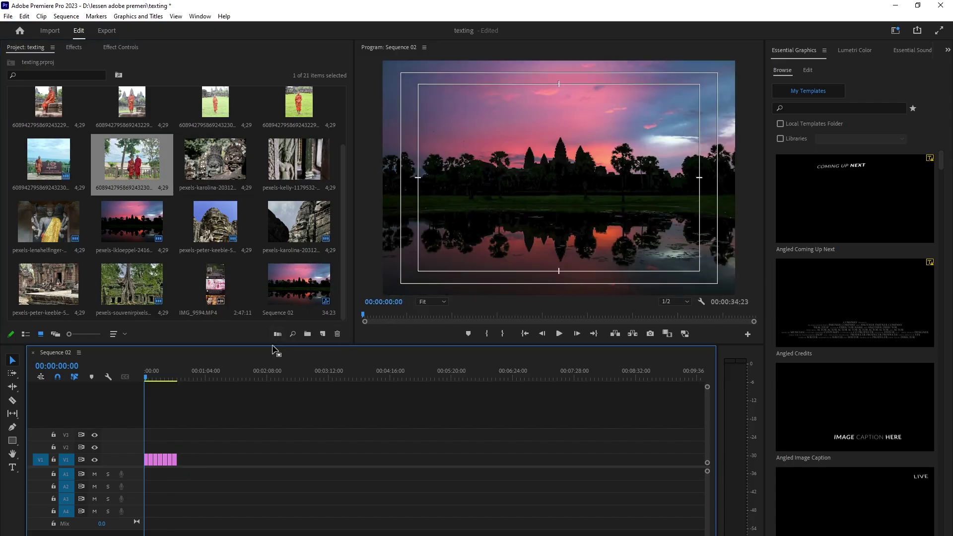
click(219, 165)
drag(258, 249, 186, 462)
drag(312, 166, 186, 471)
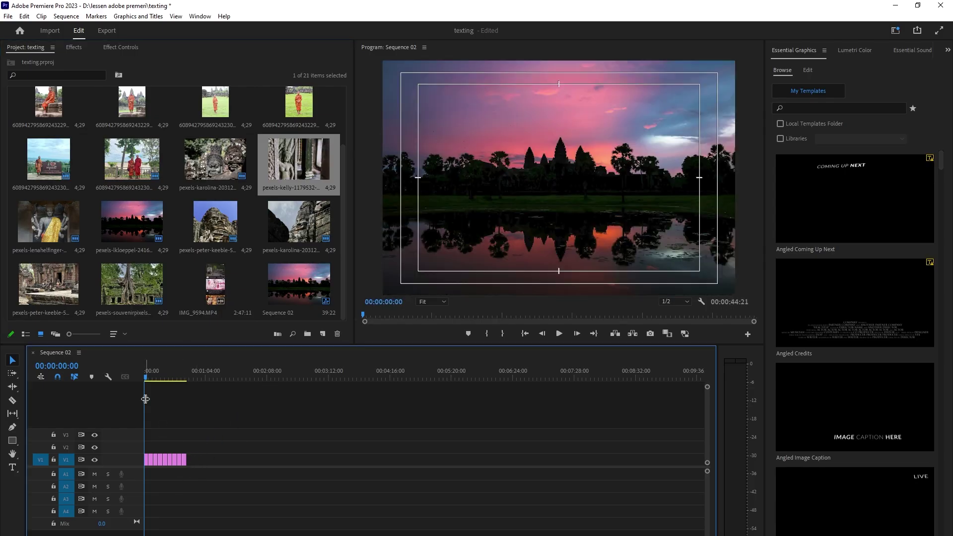
Append the temple ruins photo and a second copy of the tree-root photo to the end of track V1.
drag(146, 378, 159, 380)
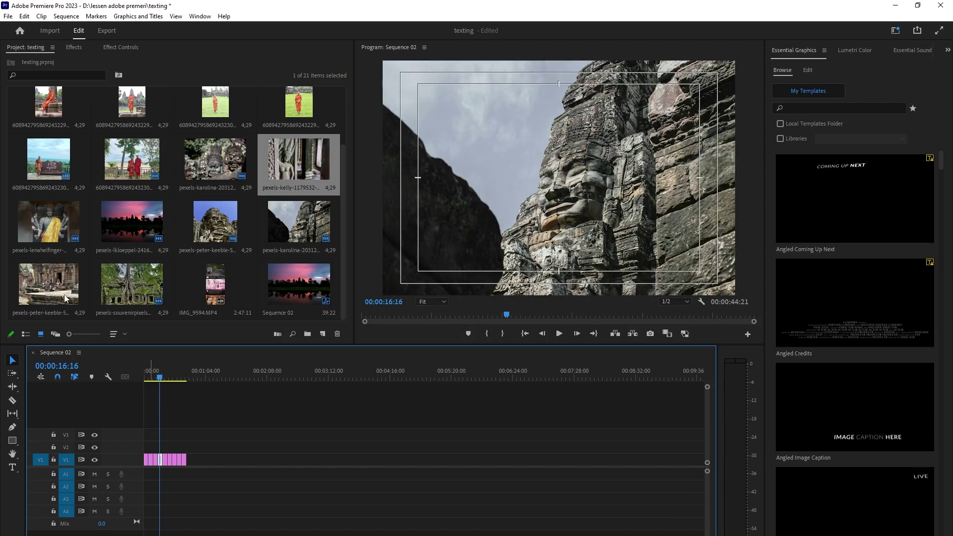
drag(61, 274, 198, 465)
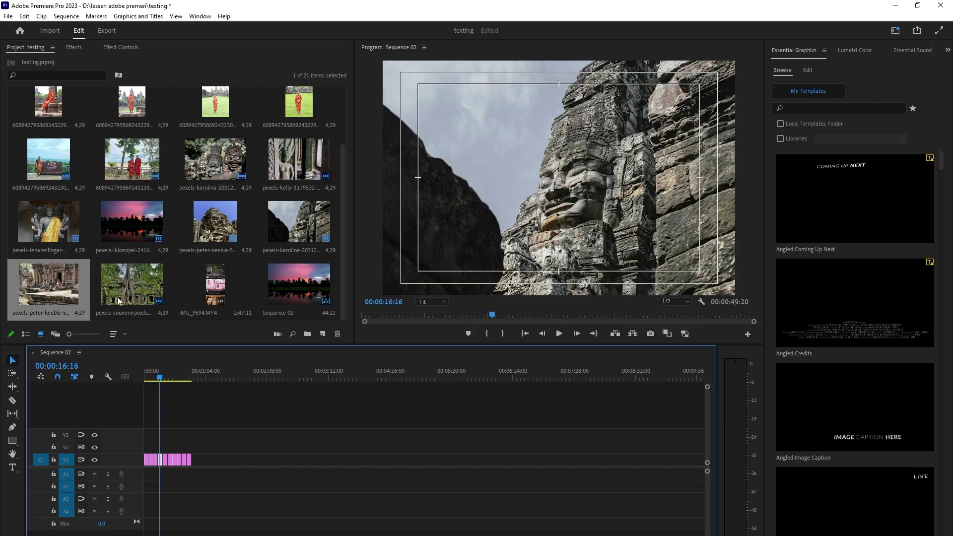
drag(119, 298, 199, 464)
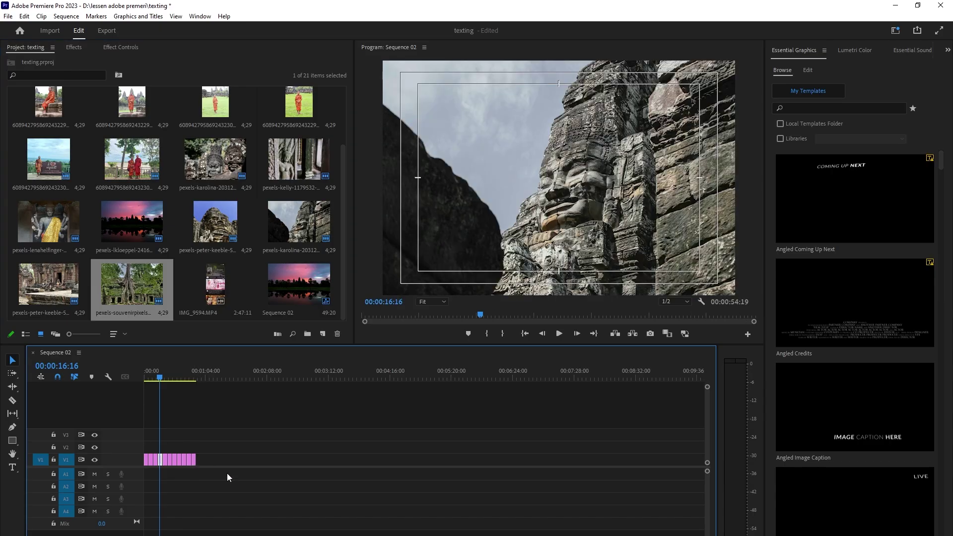
Append the four portrait photos of monks in orange robes together to the end of track V1.
scroll(228, 275, up, 2)
click(298, 162)
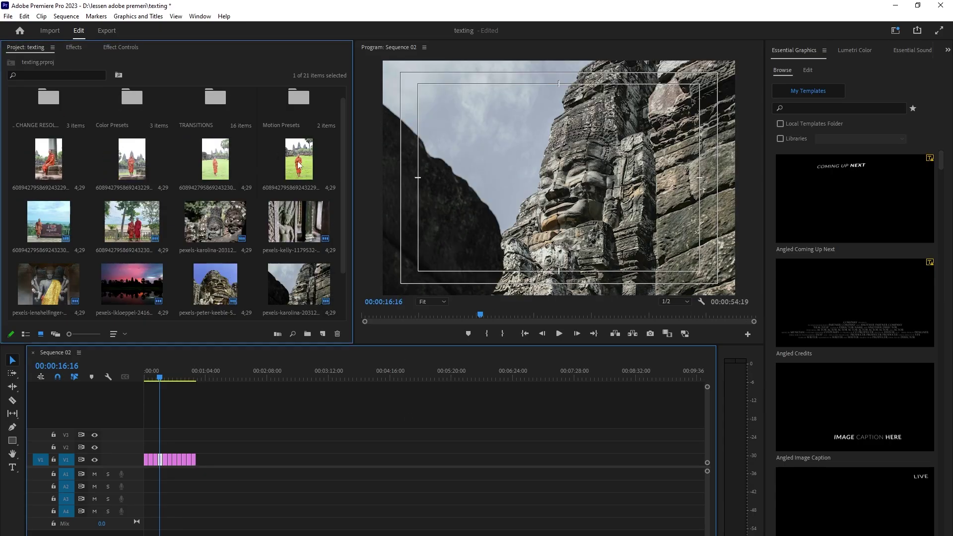
shift+click(48, 167)
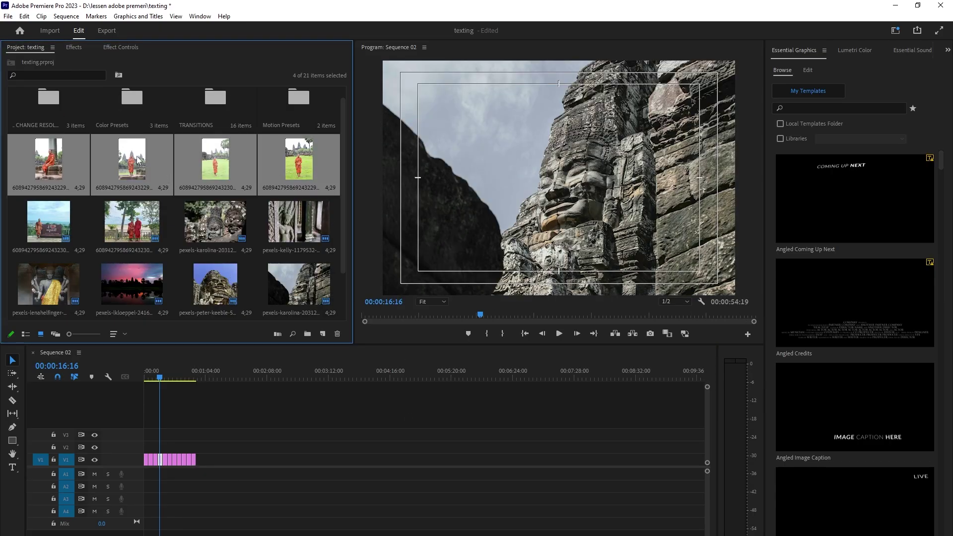
drag(138, 159, 215, 461)
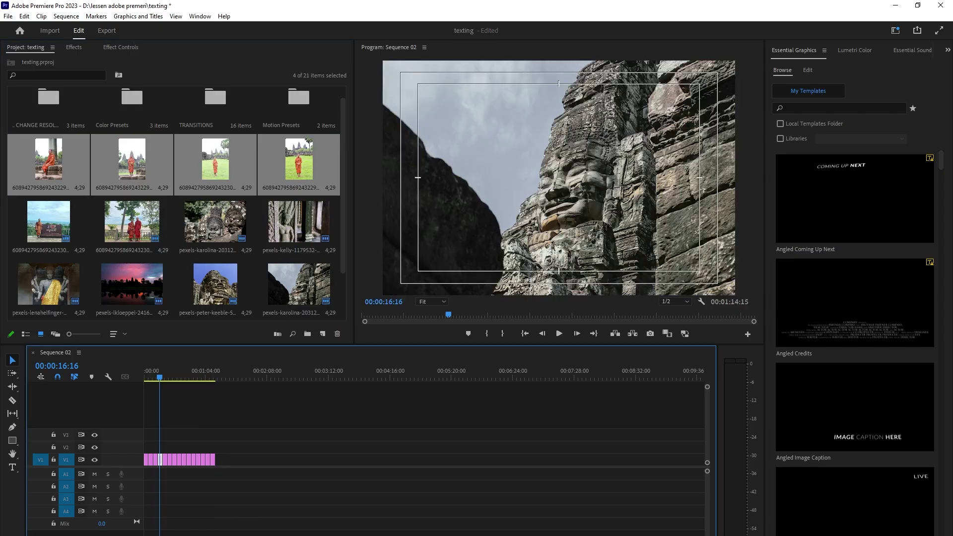
key(equal)
key(equal)
key(minus)
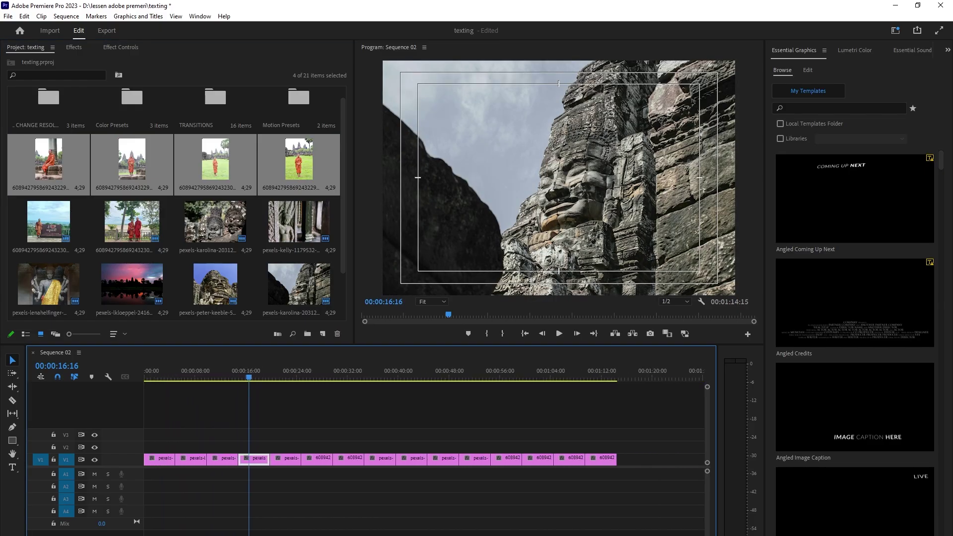
Open the IMG_9594.MP4 video in the Source monitor and cue it near its start, at about 00:00:03:06.
scroll(261, 260, down, 2)
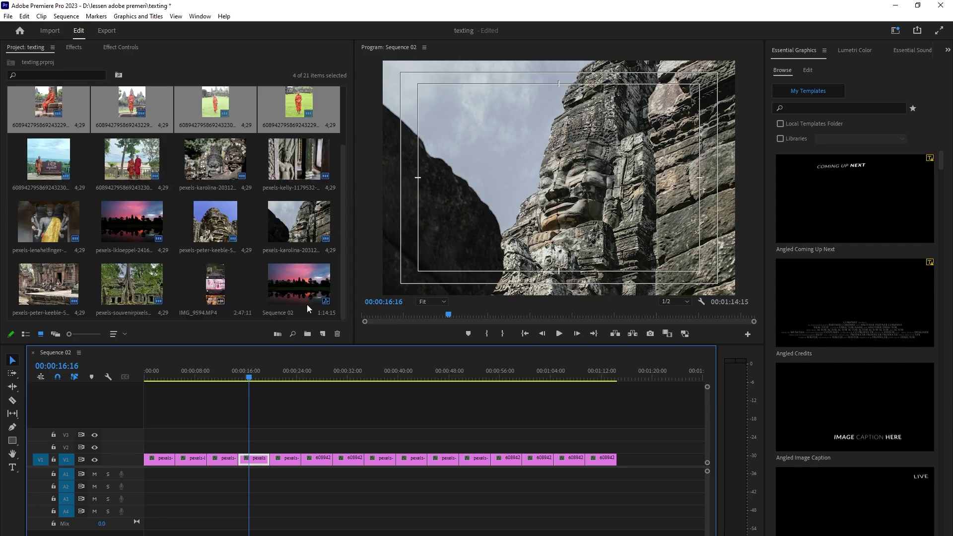
click(209, 291)
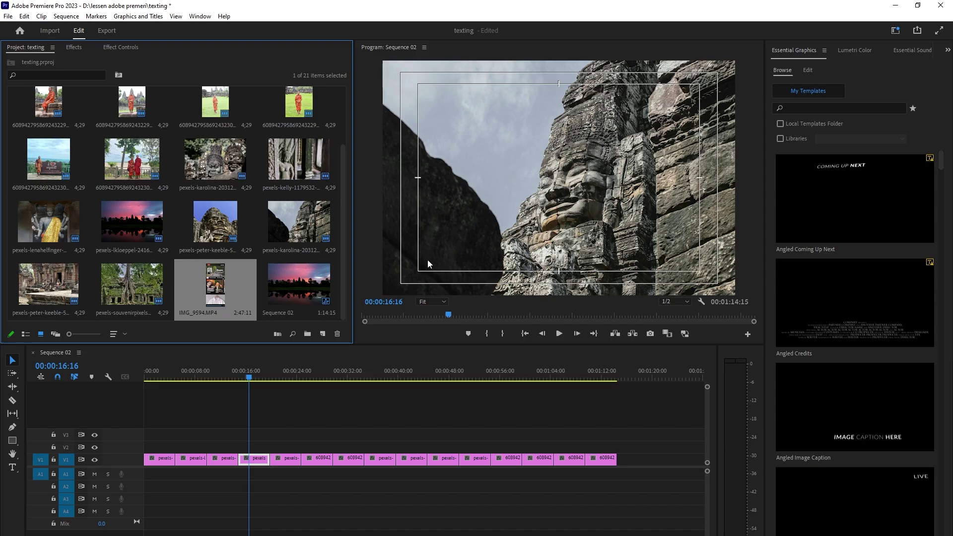
double_click(213, 294)
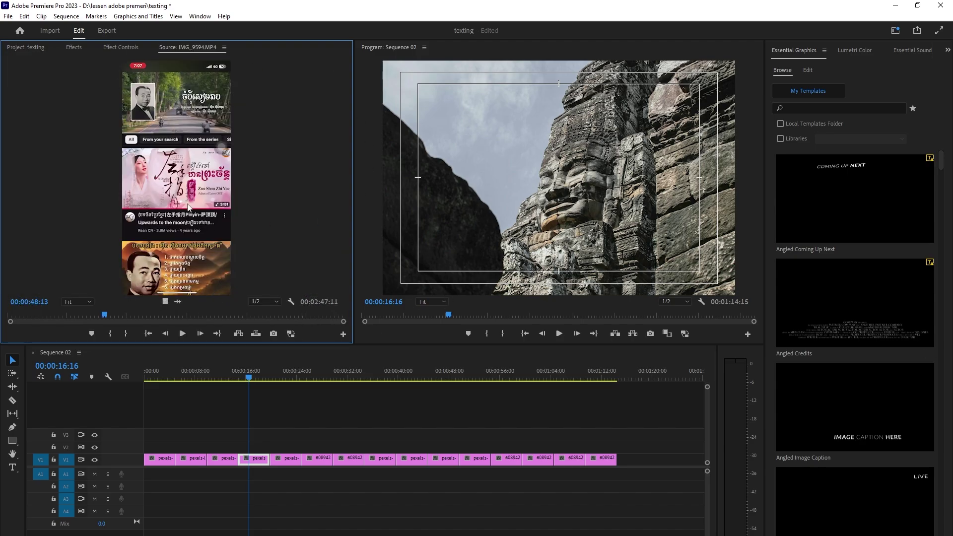
drag(105, 315, 25, 316)
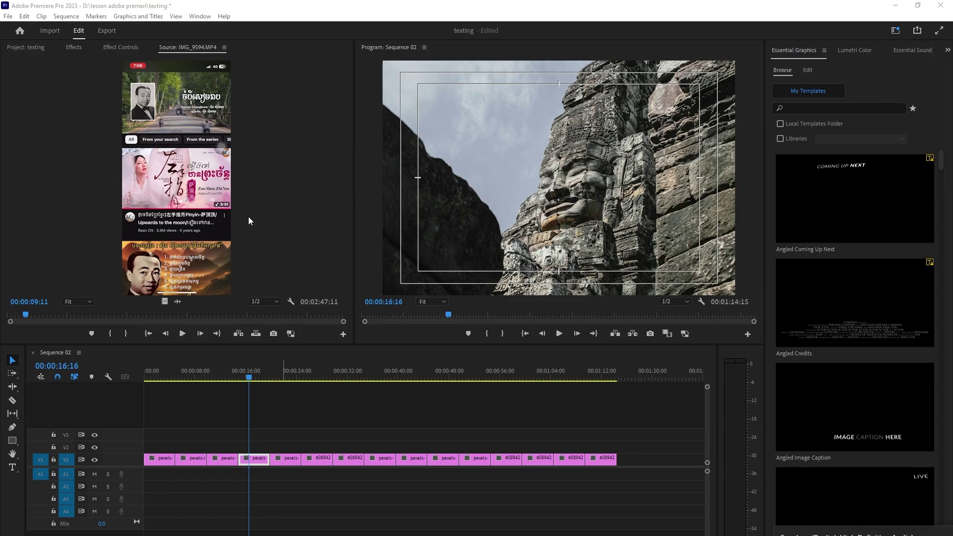
drag(29, 311, 16, 320)
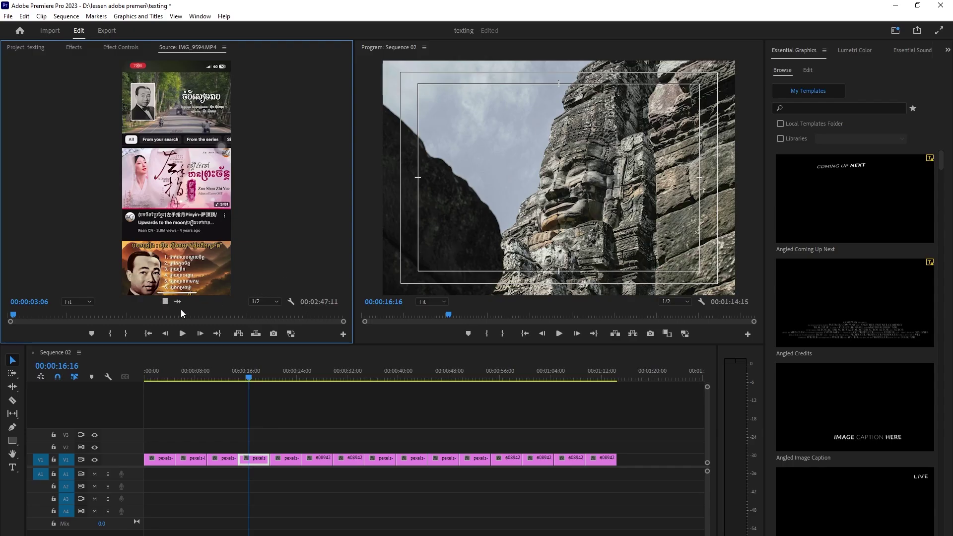
drag(164, 302, 185, 419)
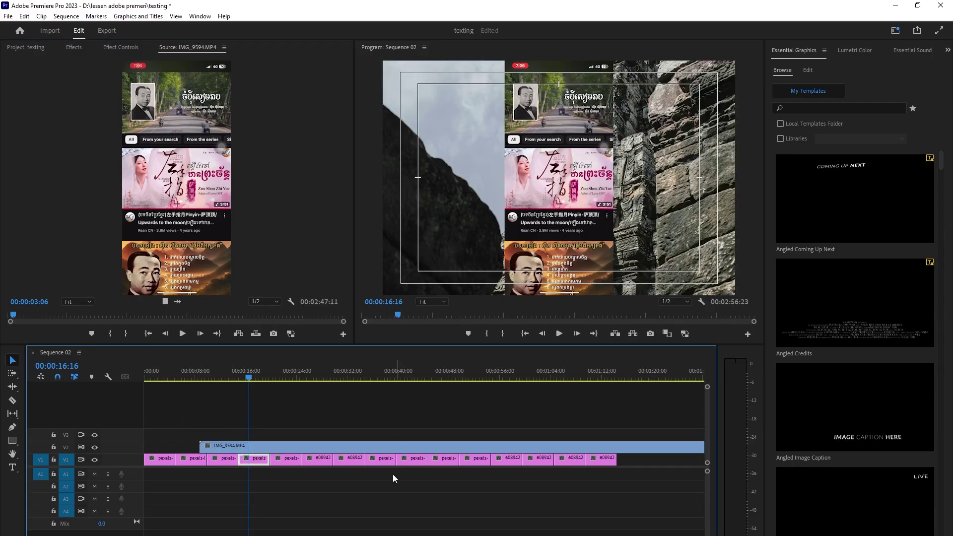
click(333, 451)
key(Delete)
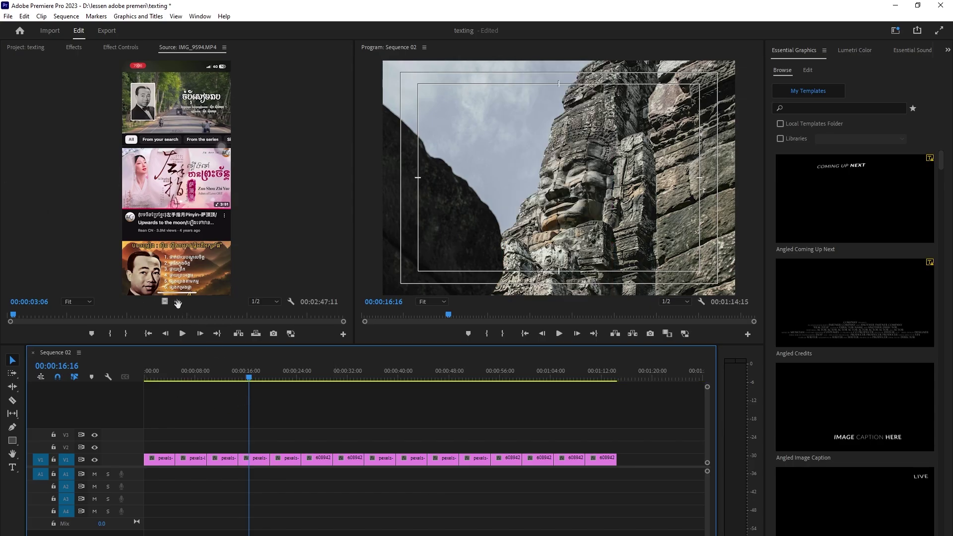
Place only the audio of IMG_9594.MP4 on track A1 from the sequence start and briefly play it back.
drag(177, 303, 147, 475)
key(Home)
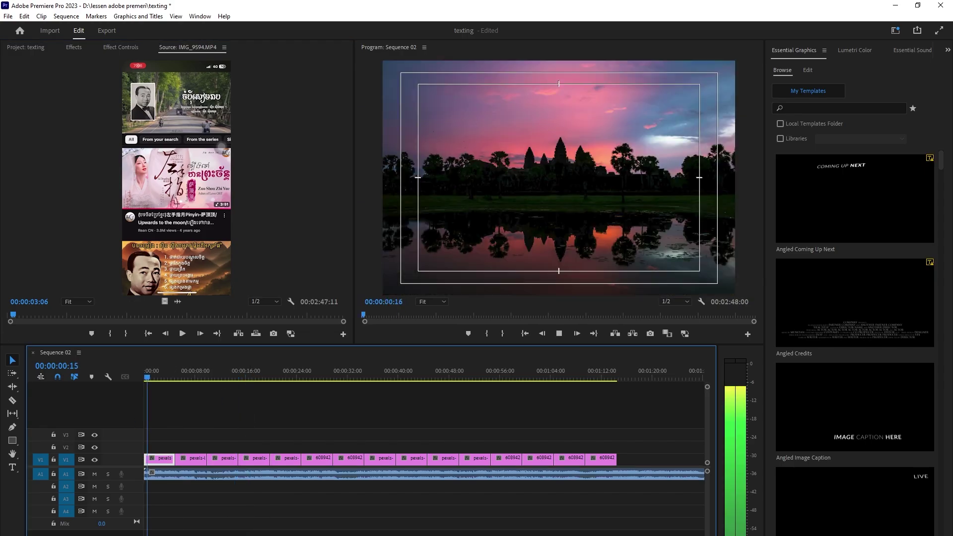
key(space)
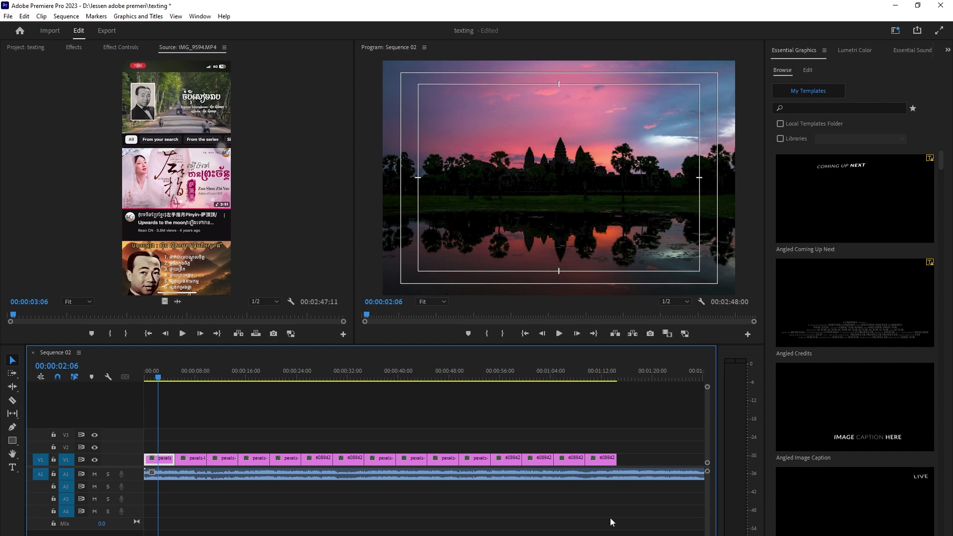
Move all photos after the sunset photo onto V2 to free space, and lengthen the sunset photo on V1 to 00:00:08:01.
drag(641, 430, 290, 458)
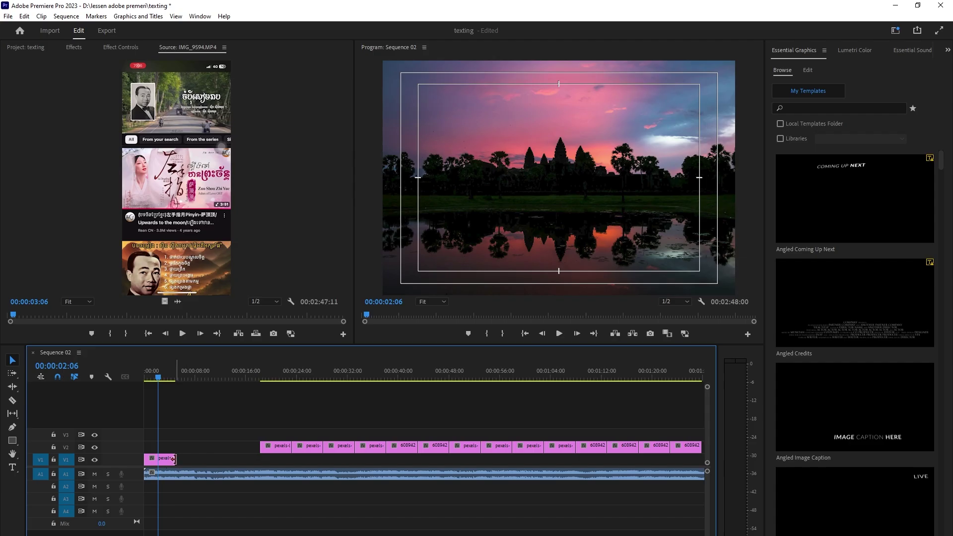
drag(174, 460, 187, 459)
drag(157, 377, 189, 389)
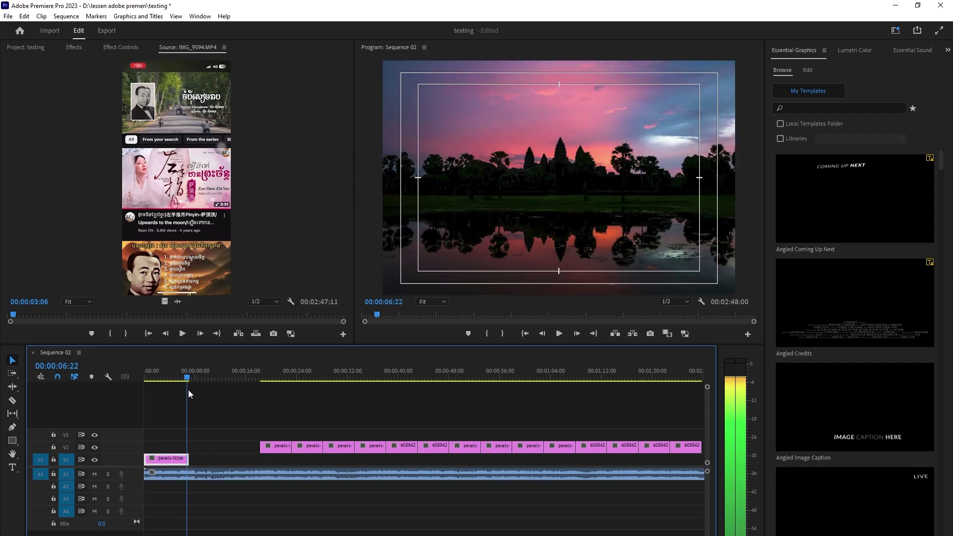
drag(189, 458, 197, 457)
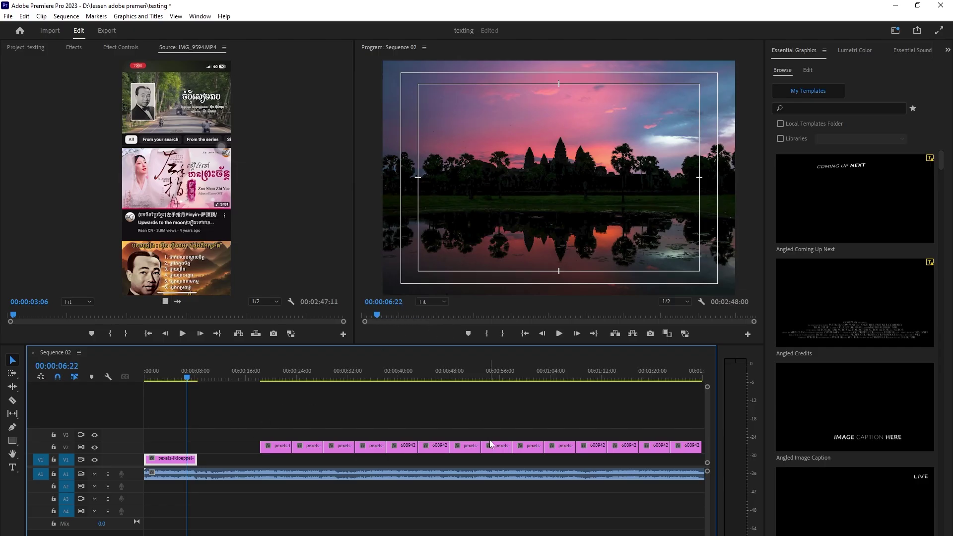
drag(187, 379, 193, 380)
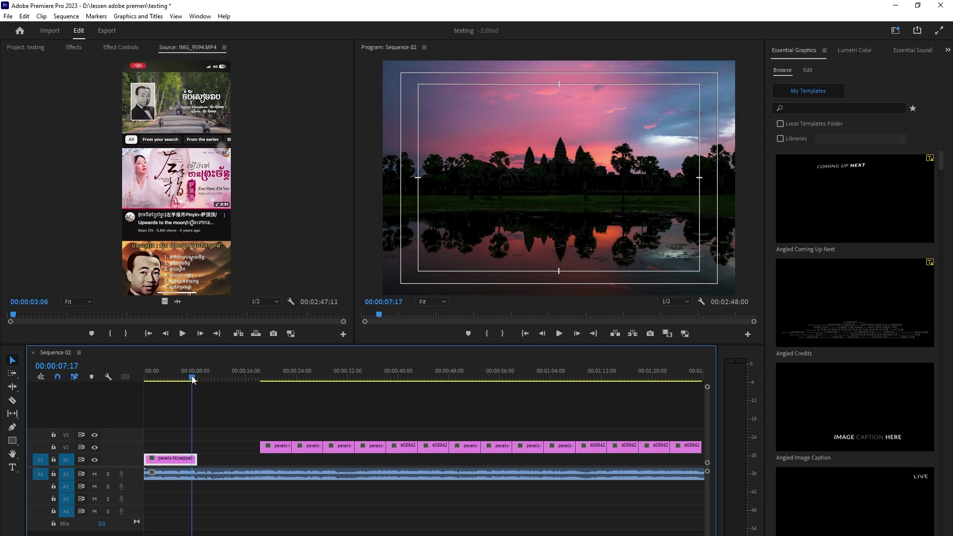
click(193, 380)
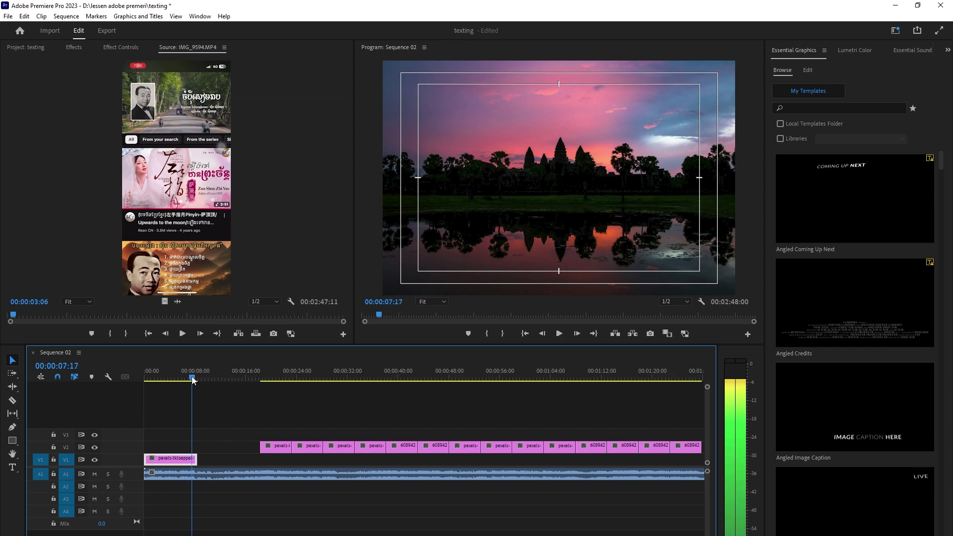
drag(193, 380, 194, 379)
drag(196, 459, 192, 461)
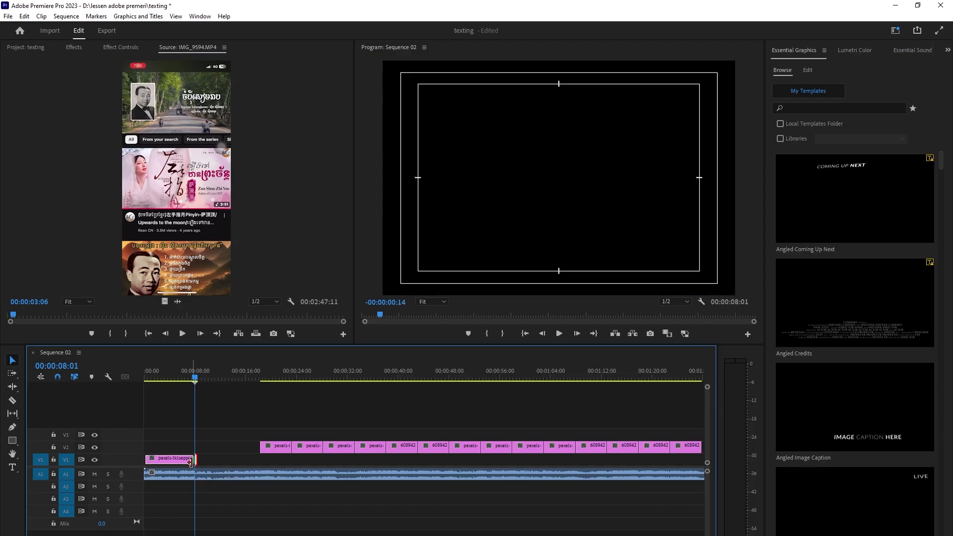
Move the photos from the Buddha statue to the carved column back onto V1 after the sunset, skipping two and lengthening the clips.
drag(284, 448, 551, 465)
drag(194, 377, 521, 458)
scroll(561, 460, down, 5)
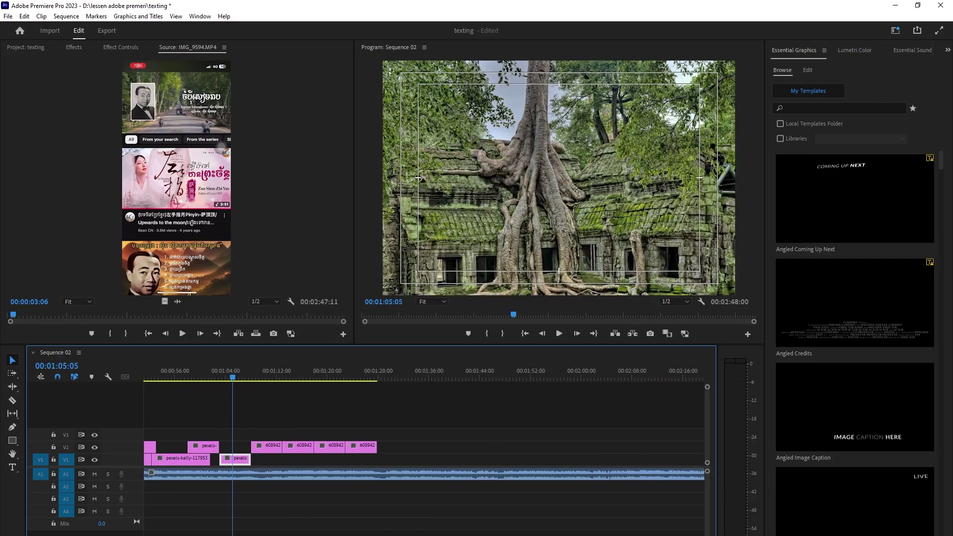
Place the second tree-root photo, four portrait monk photos and temple ruins photo after the carved column on V1, lengthening the clips.
drag(227, 460, 392, 461)
right_click(250, 459)
click(298, 464)
click(284, 449)
drag(251, 446, 443, 459)
drag(188, 455, 492, 459)
key(minus)
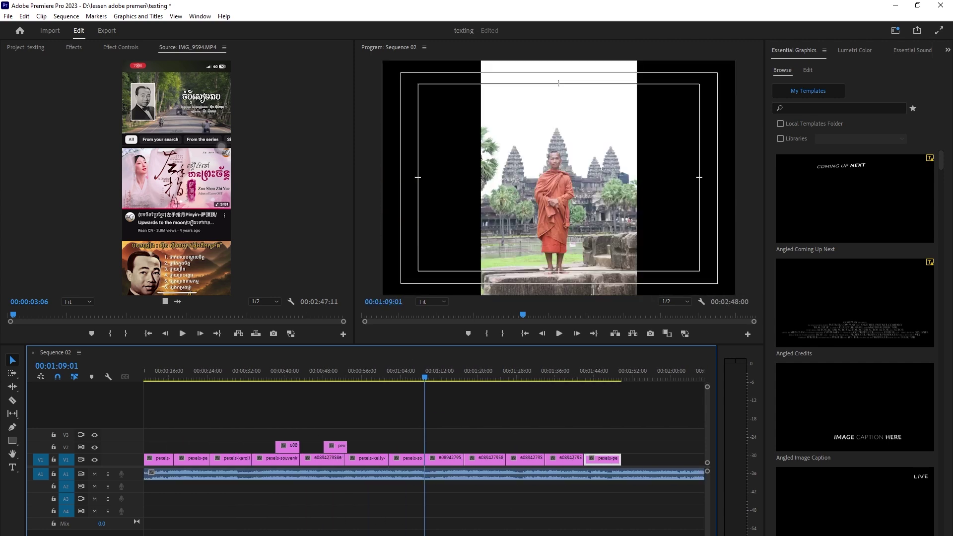
Move the last two photos from V2 to the end of V1, lengthening both to about 8 seconds without a gap.
drag(341, 448, 640, 463)
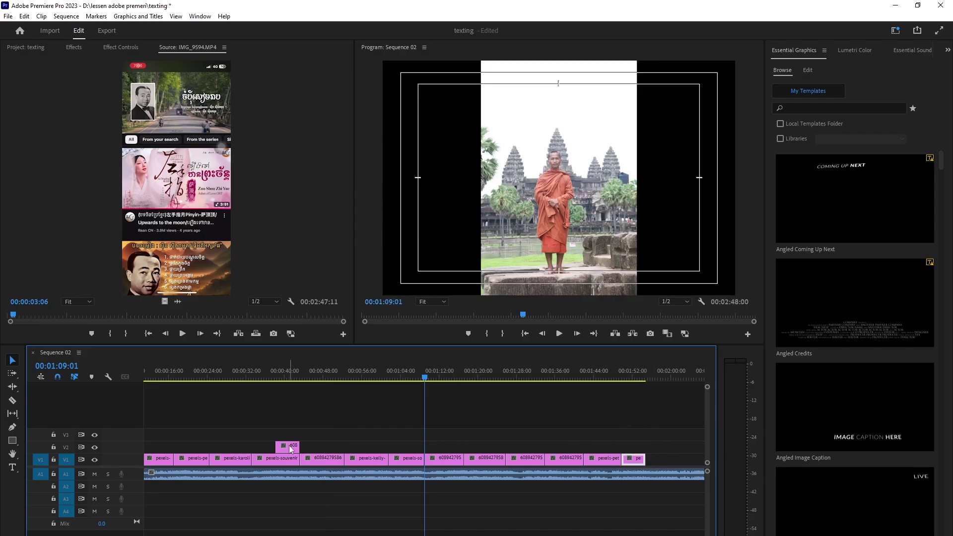
drag(291, 450, 680, 461)
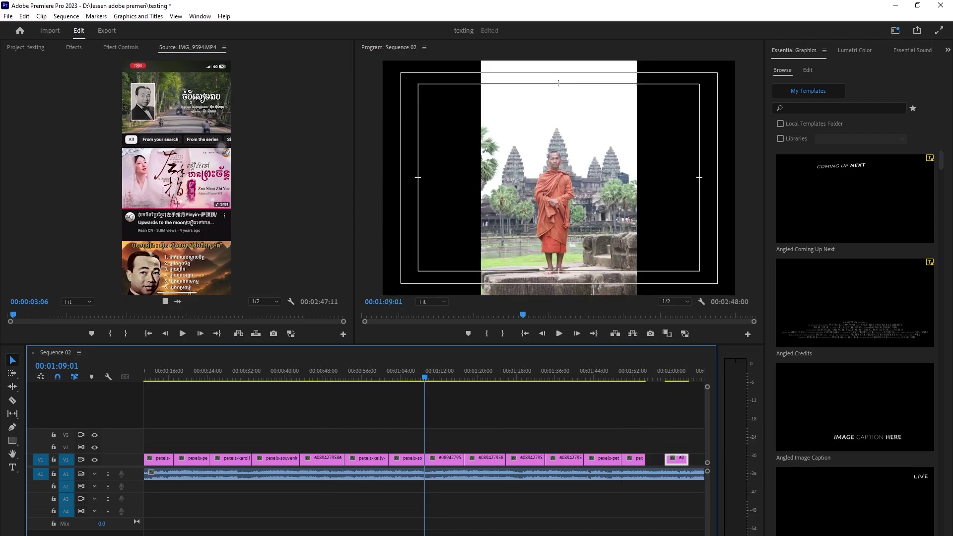
scroll(425, 446, right, 5)
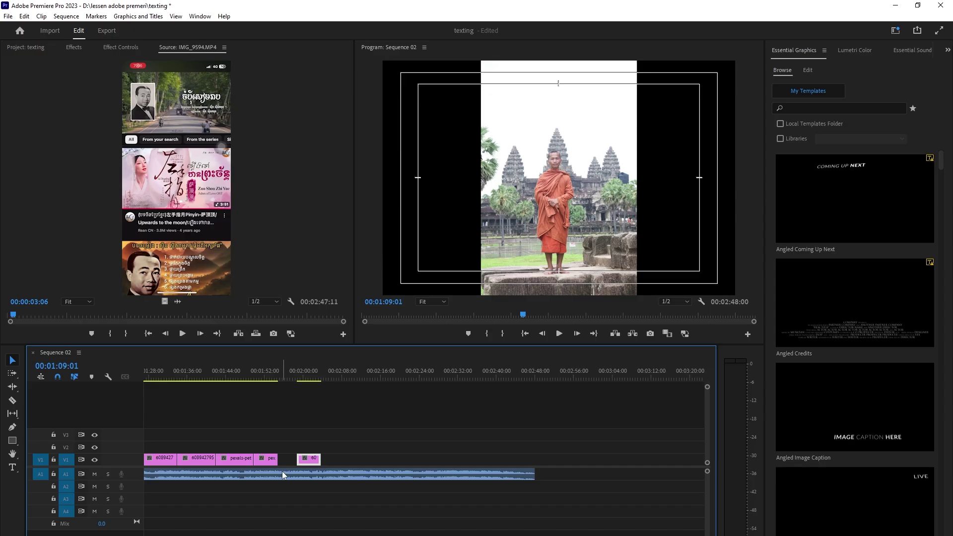
drag(276, 459, 339, 463)
key(minus)
key(minus)
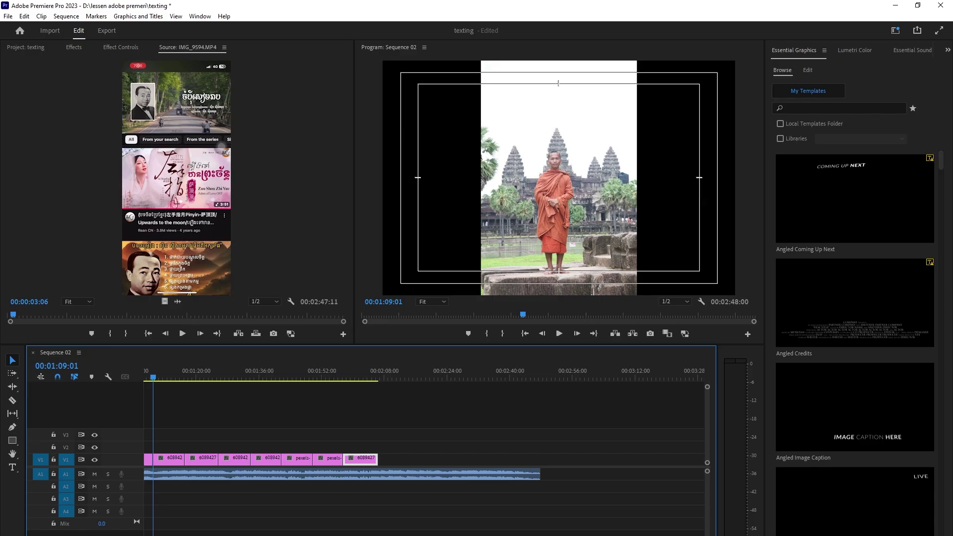
Play the sequence from its start to check the photo changes against the music.
scroll(425, 447, left, 5)
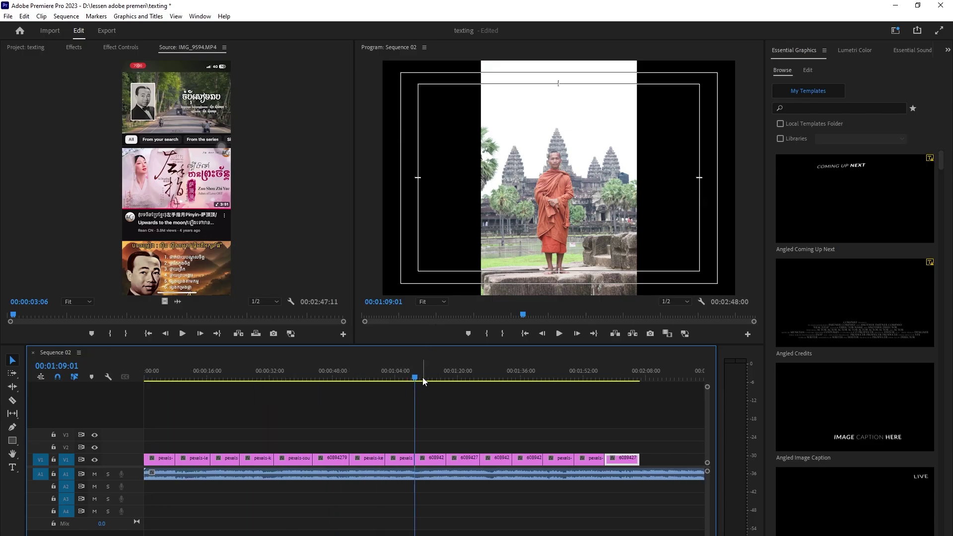
click(347, 402)
drag(416, 380, 126, 401)
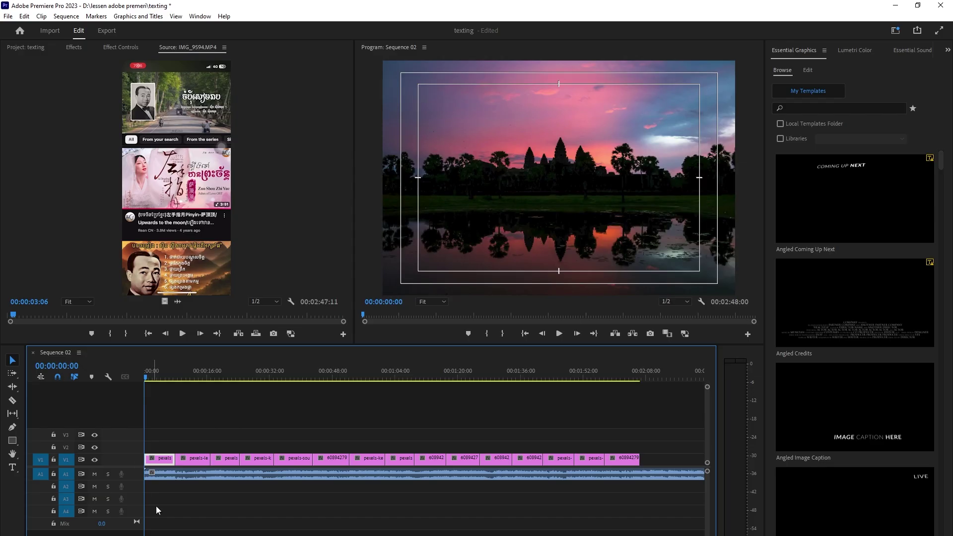
drag(447, 535, 401, 535)
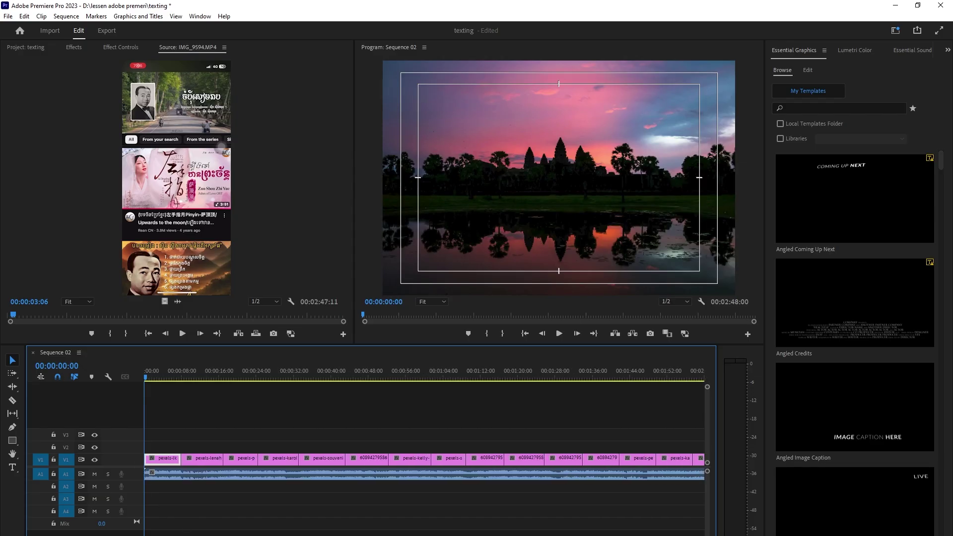
key(space)
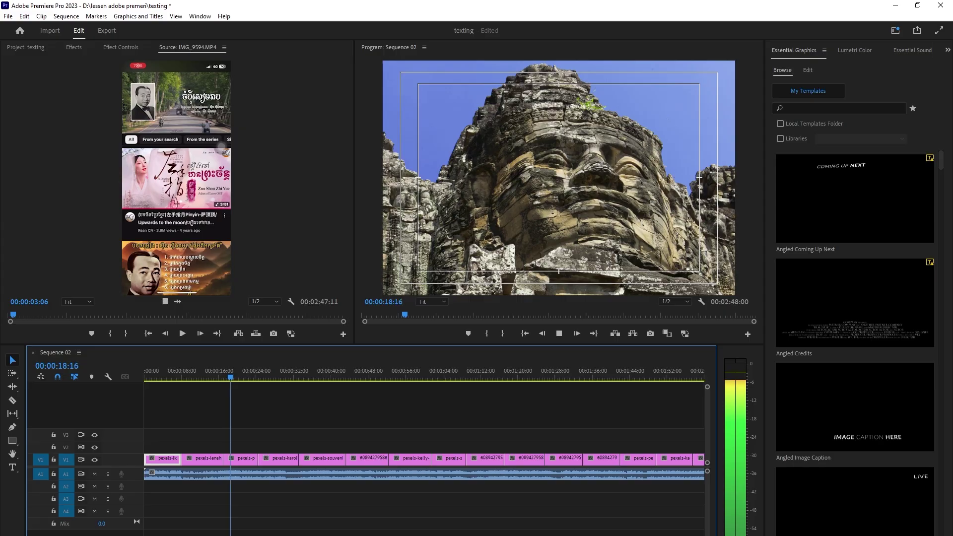
key(space)
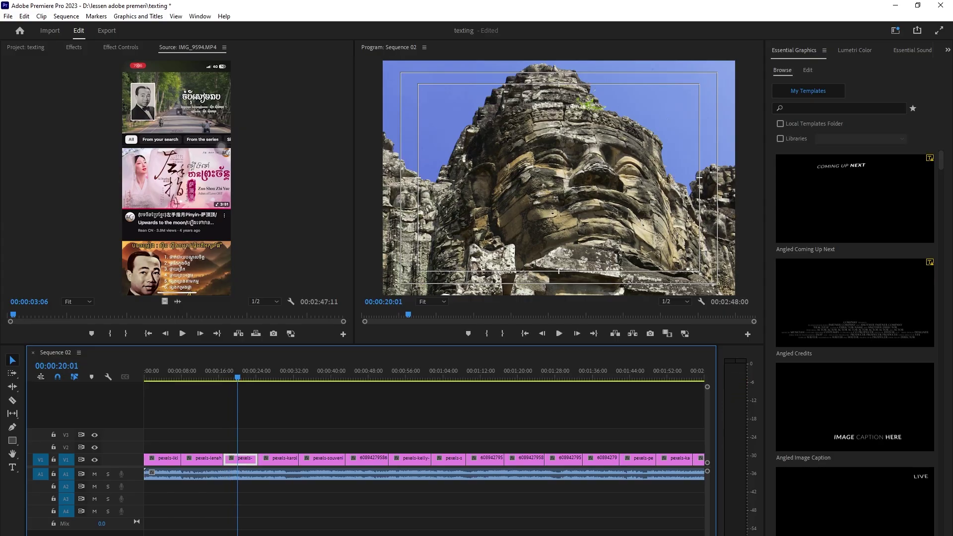
Keyframe the sunset photo's Scale from 100 at its start to 170 at 00:00:07:24.
drag(239, 380, 118, 403)
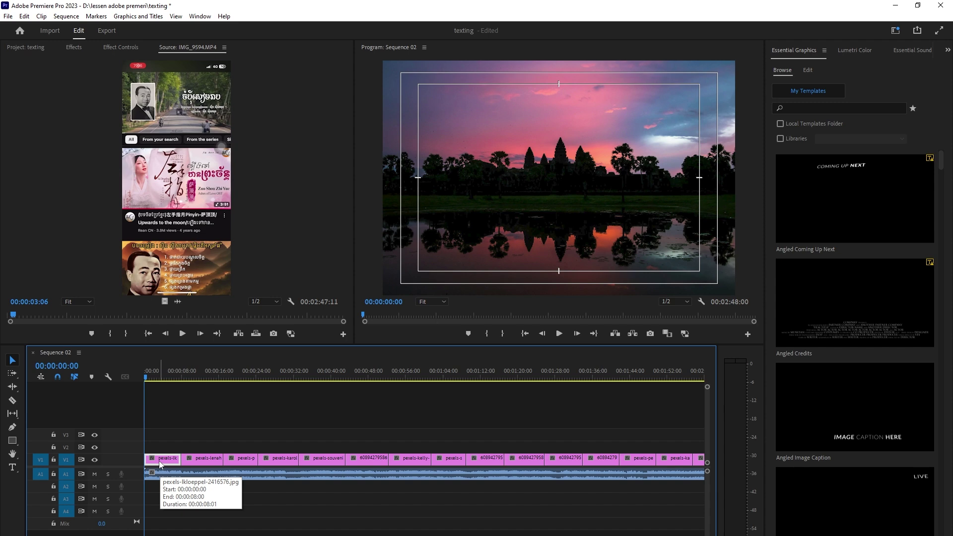
click(121, 47)
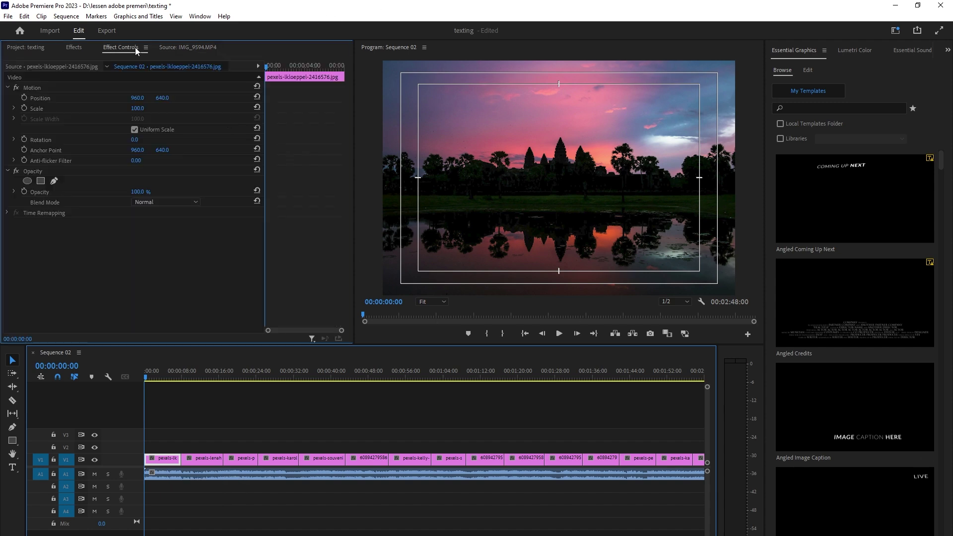
click(25, 109)
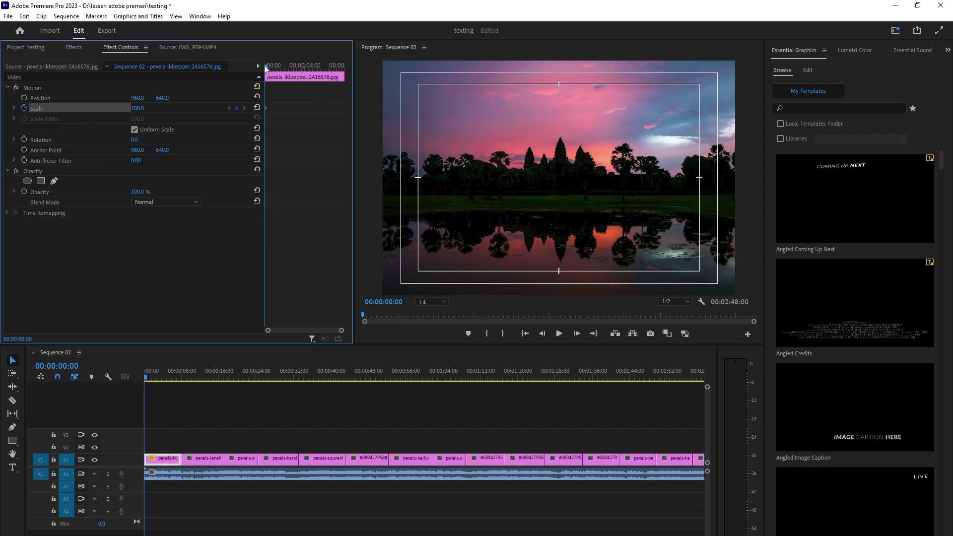
drag(265, 69, 343, 63)
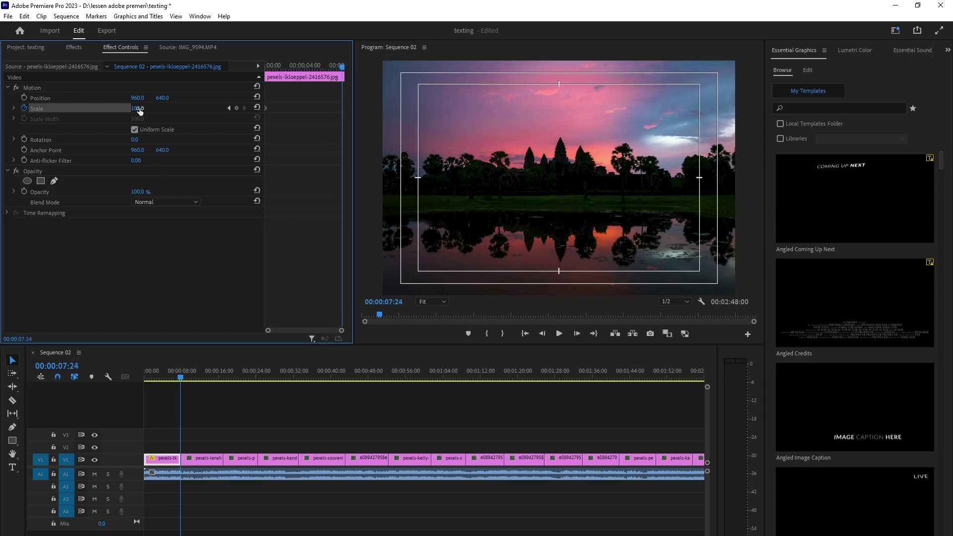
drag(139, 110, 174, 110)
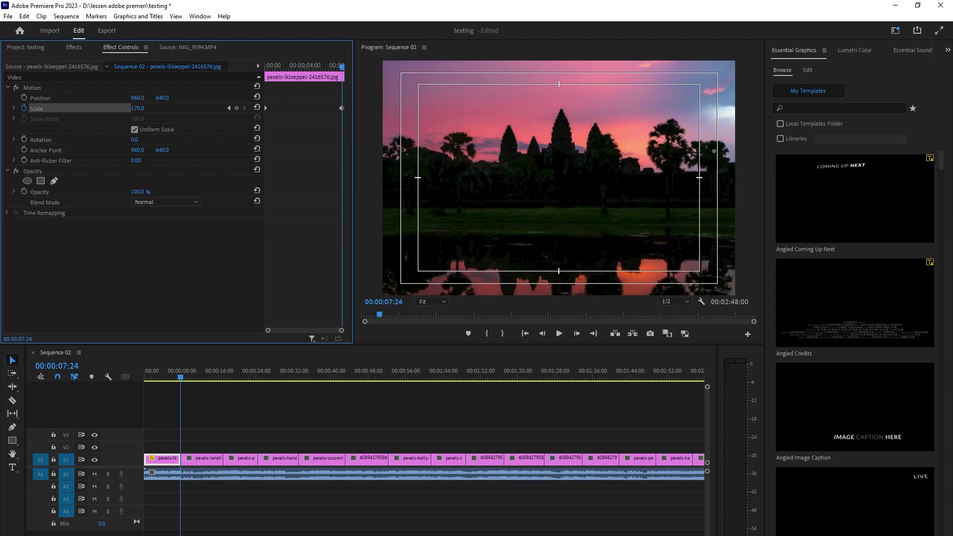
Play the sequence from its start to check the sunset photo's zoom.
key(Home)
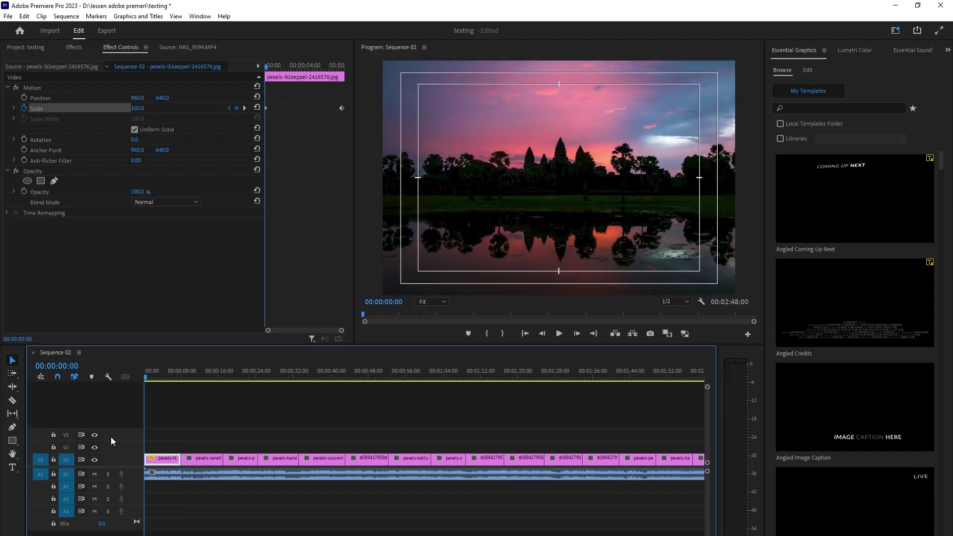
key(space)
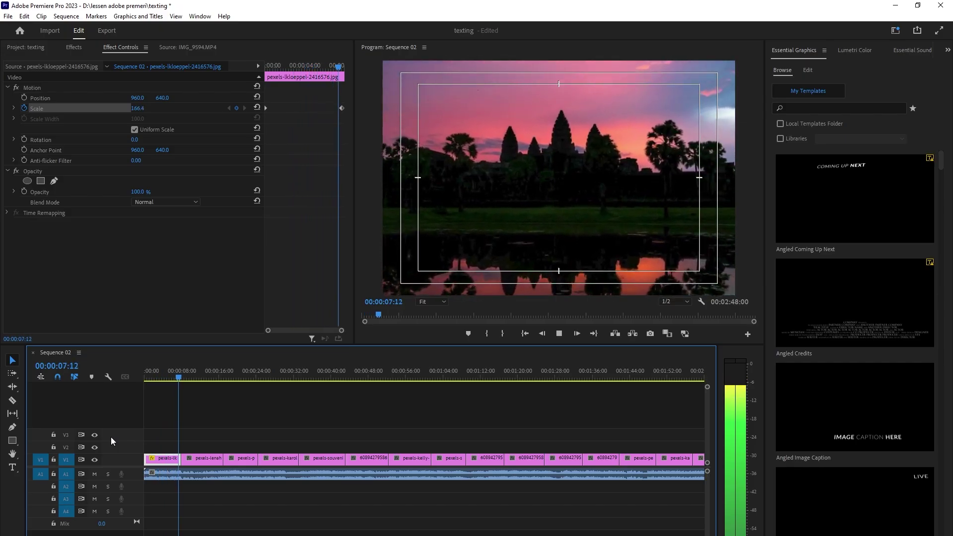
key(space)
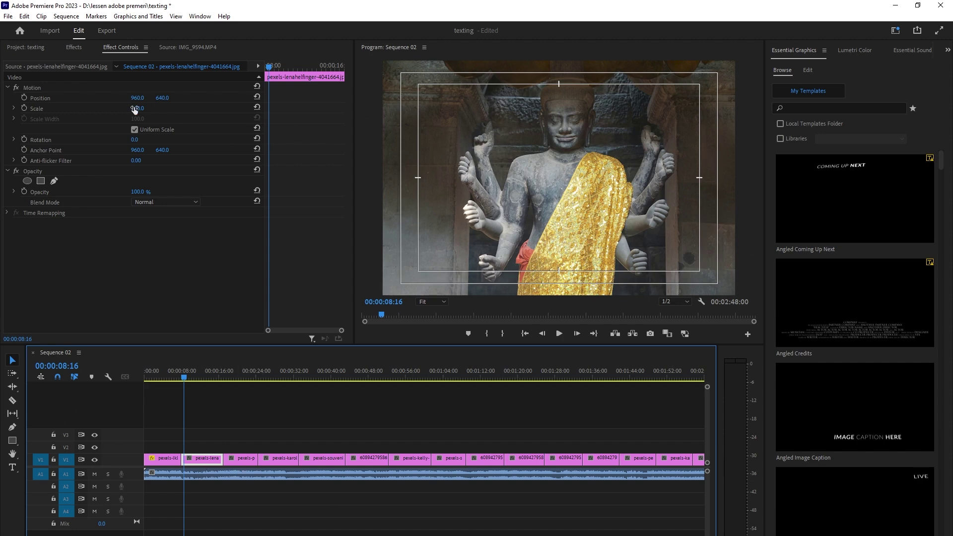
Set the statue photo's Scale to 160 and vertical Position to 956, and enable keyframes for both at 00:00:08:06.
drag(134, 109, 319, 98)
drag(184, 380, 183, 382)
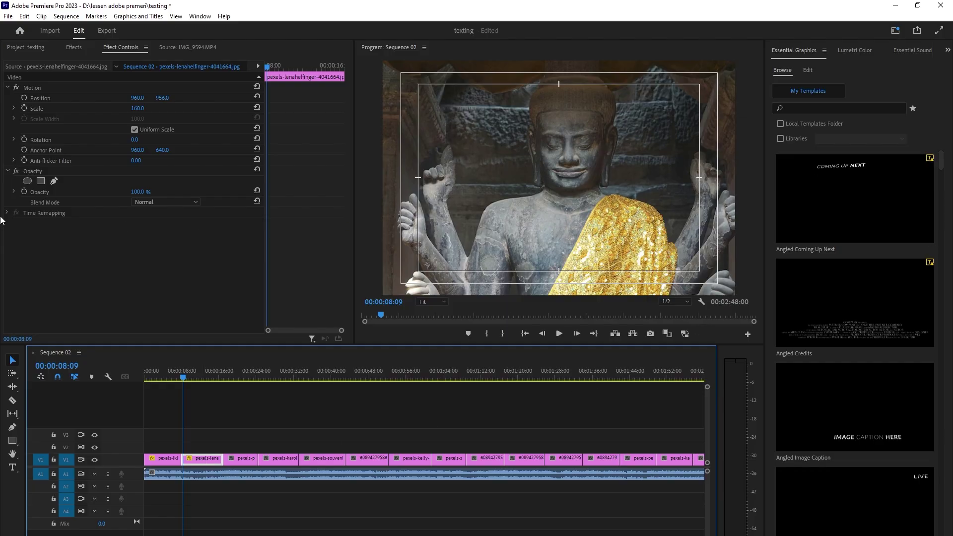
drag(180, 377, 182, 377)
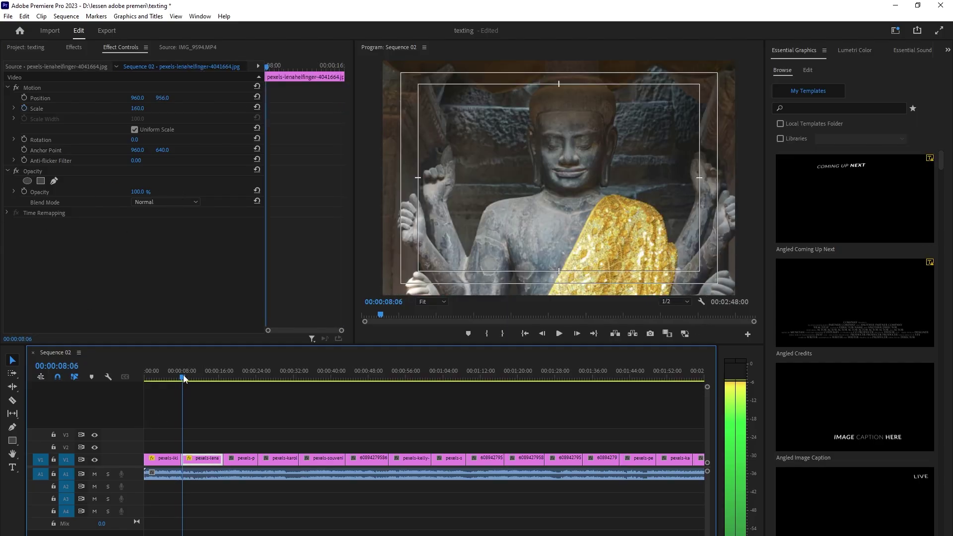
click(24, 98)
click(24, 108)
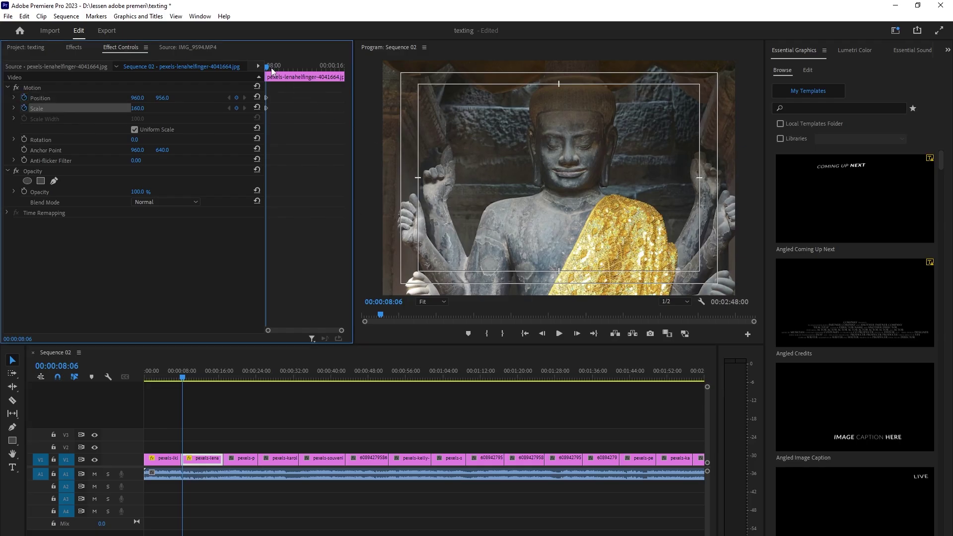
Keyframe the statue photo's Scale at 467 and vertical Position at 1349 at its start, 00:00:08:06.
drag(271, 68, 349, 93)
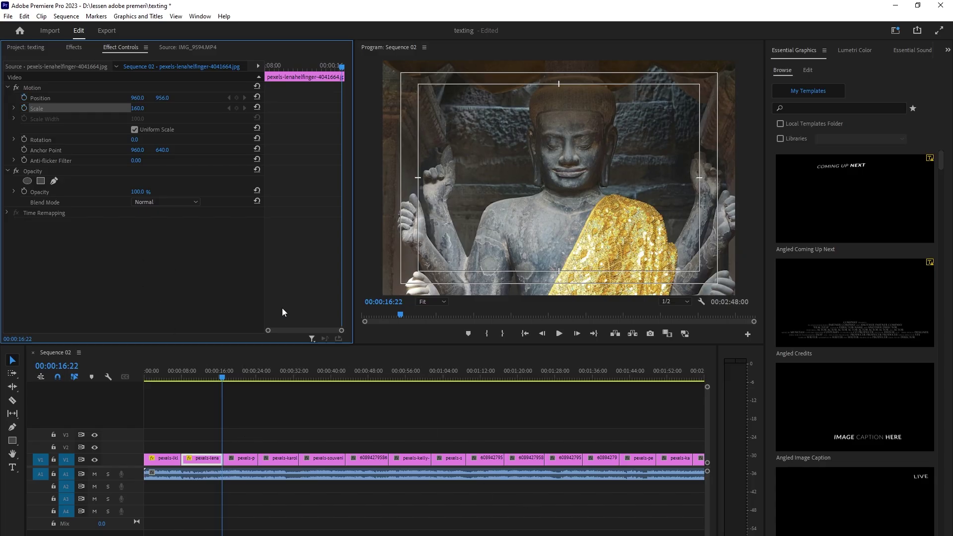
drag(137, 112, 162, 105)
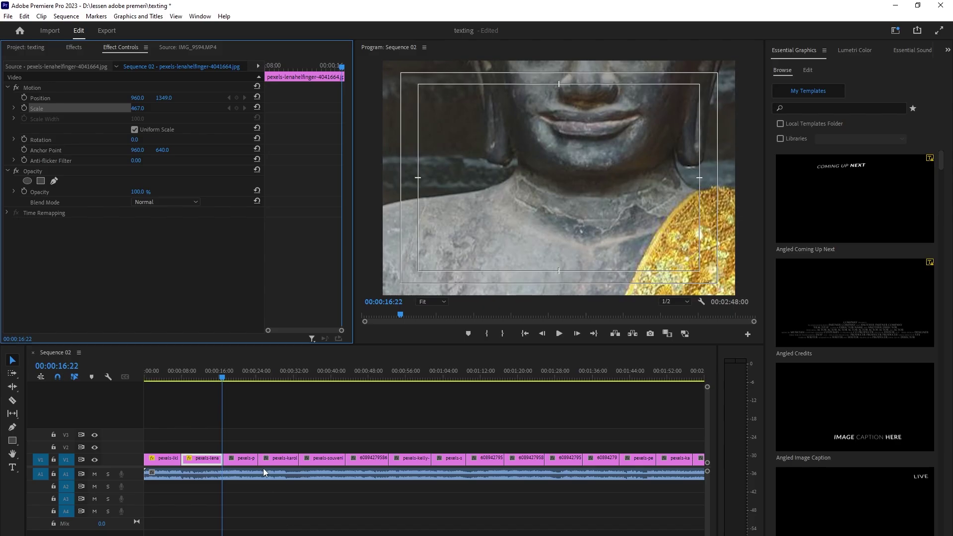
drag(224, 387, 182, 402)
click(24, 98)
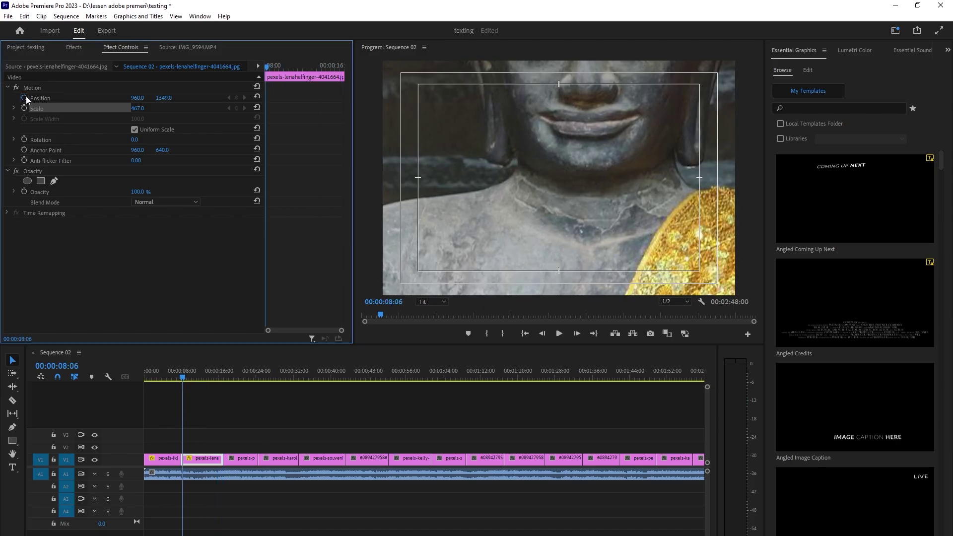
click(24, 109)
Keyframe the statue photo's Scale at 180 and vertical Position at 1015 at 00:00:16:27, and play back the zoom-out.
drag(267, 70, 344, 55)
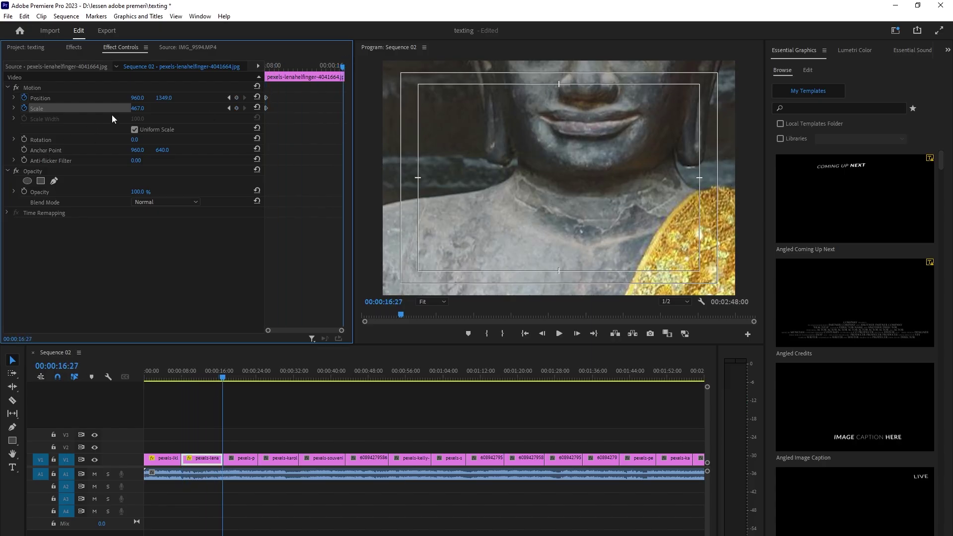
drag(137, 108, 12, 108)
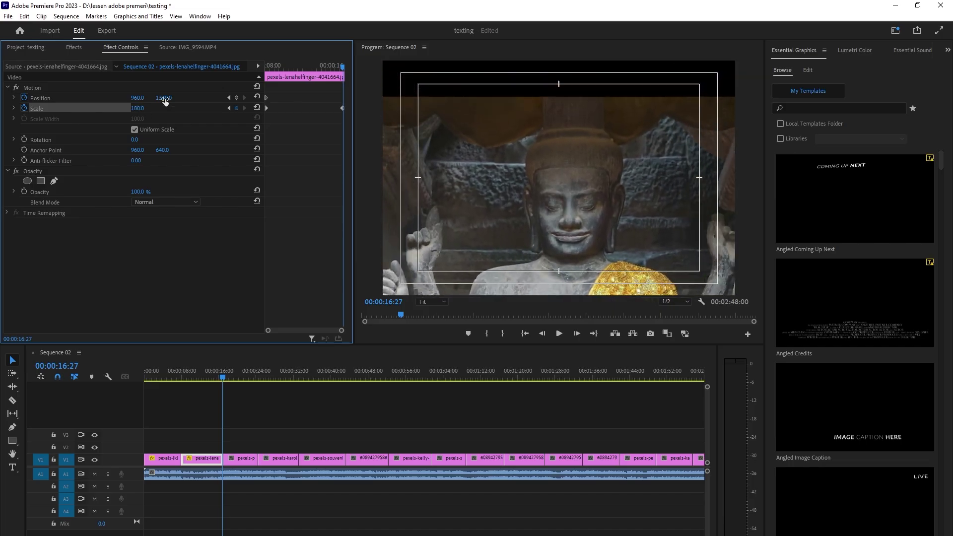
drag(167, 100, 19, 100)
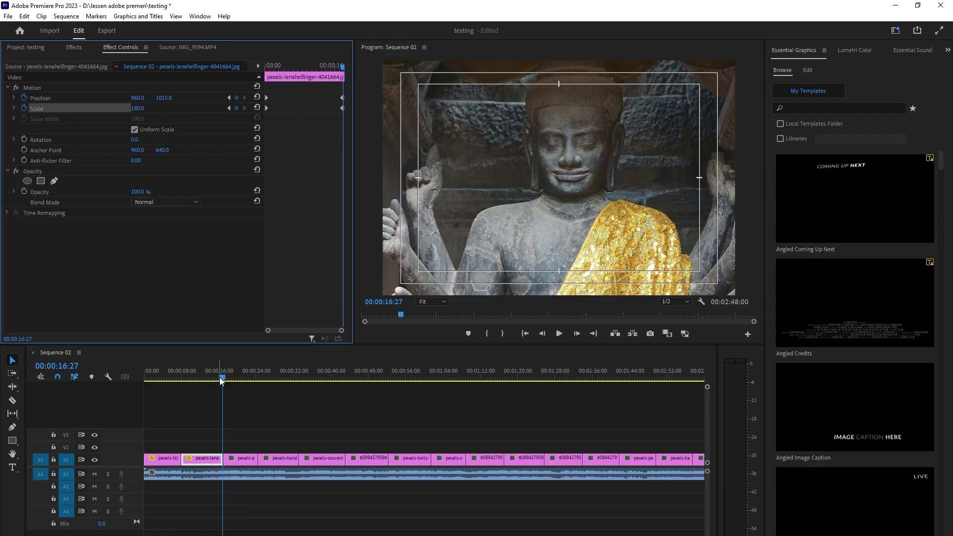
drag(221, 381, 175, 404)
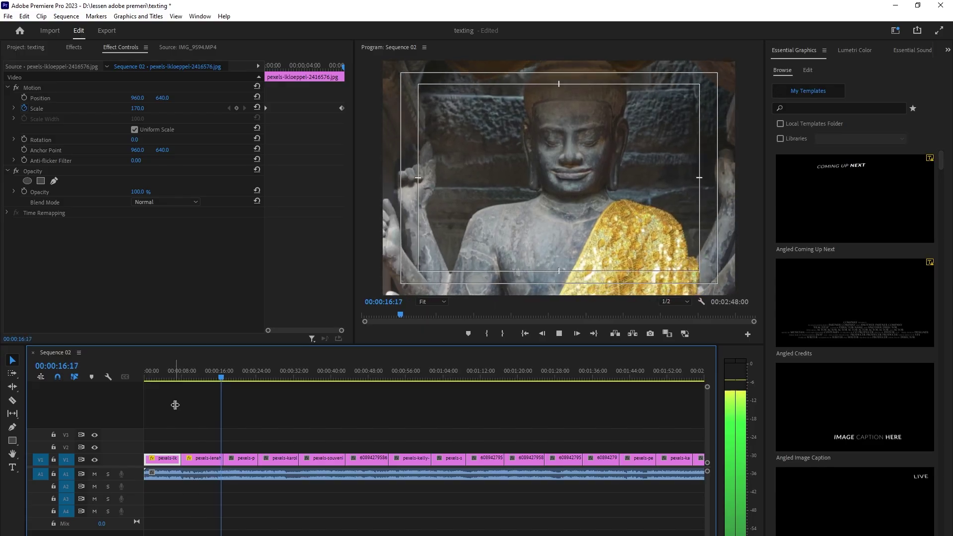
key(space)
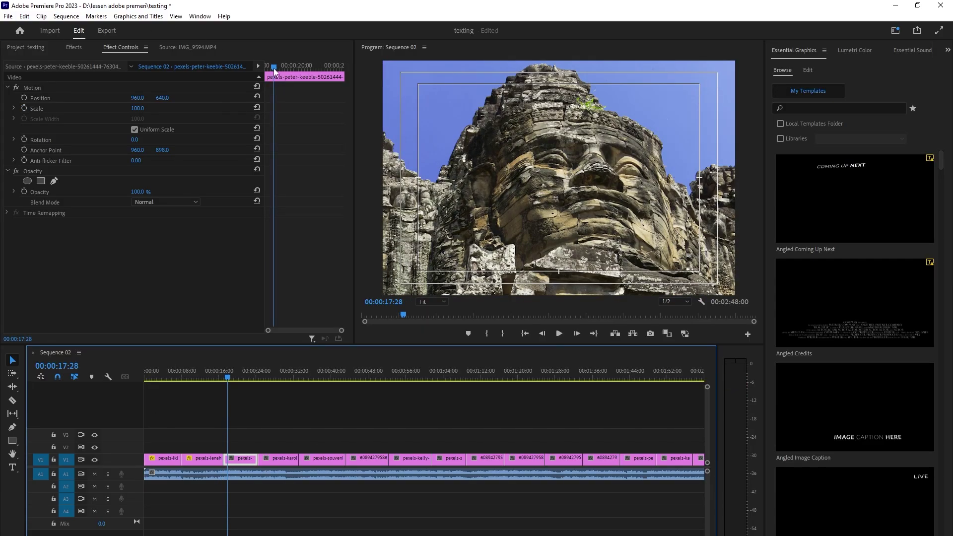
Move the stone-face photo to V2 directly above the statue clip, matching the statue clip's length.
drag(275, 71, 268, 72)
drag(234, 463, 224, 446)
drag(222, 369, 186, 374)
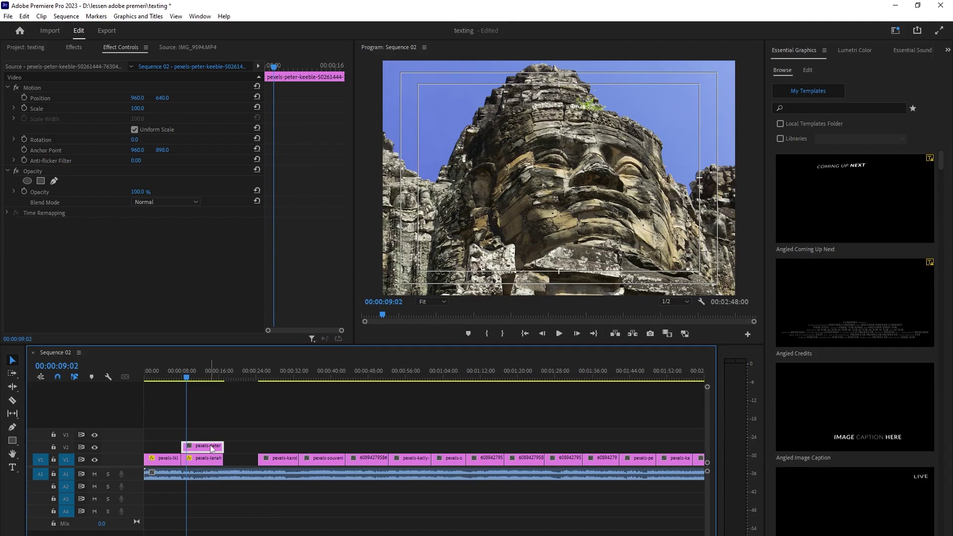
Set the stone-face photo's Position to 1899, 1263, in the frame's lower-right corner, and its Scale to 0.
drag(137, 108, 498, 98)
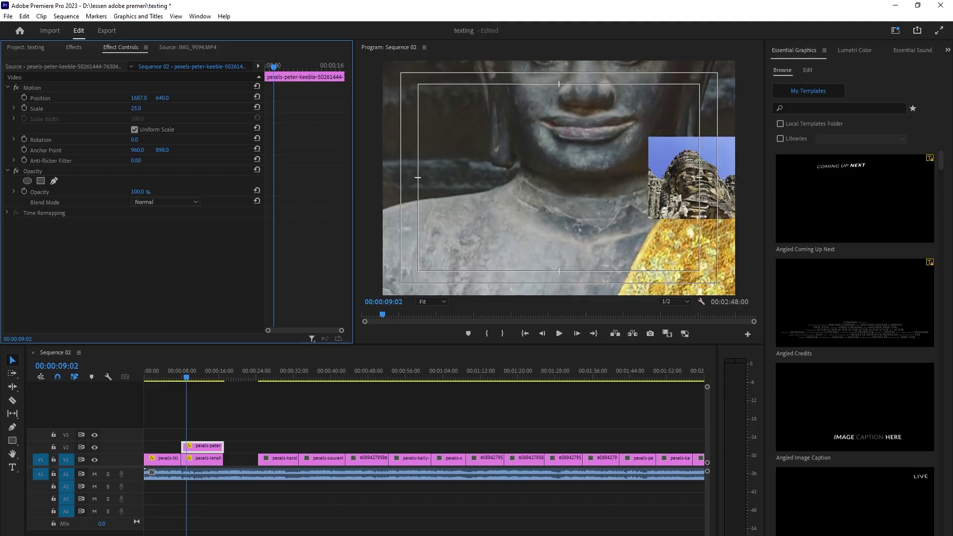
drag(162, 98, 374, 98)
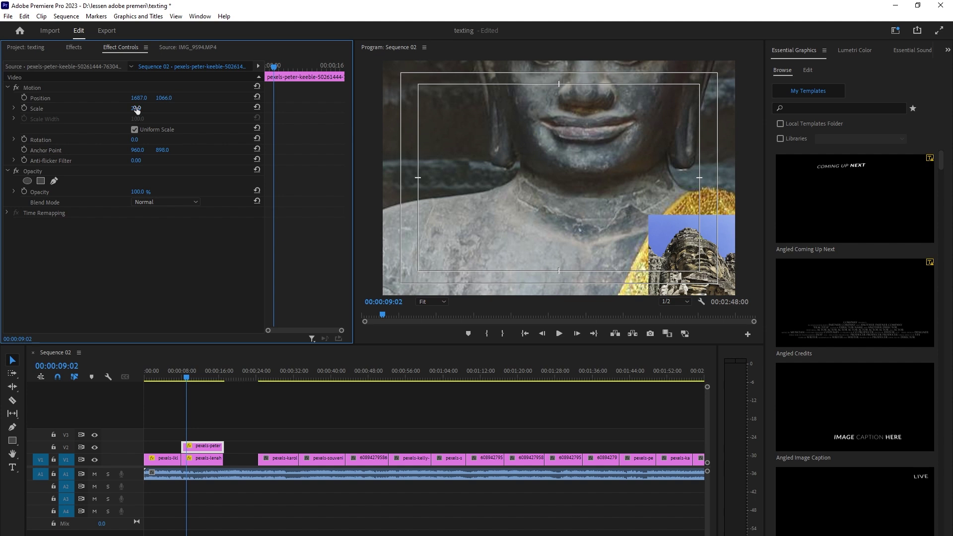
drag(135, 108, 161, 97)
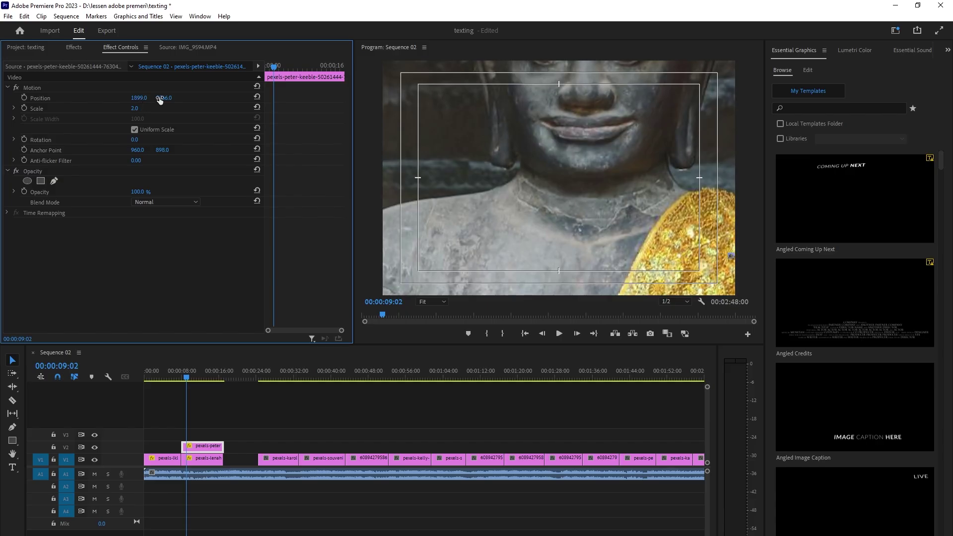
drag(163, 98, 230, 98)
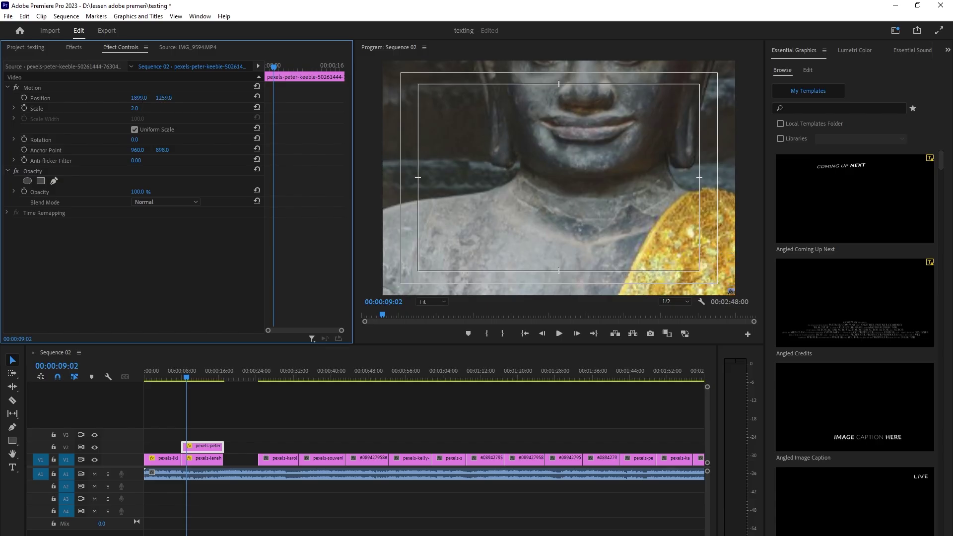
click(141, 107)
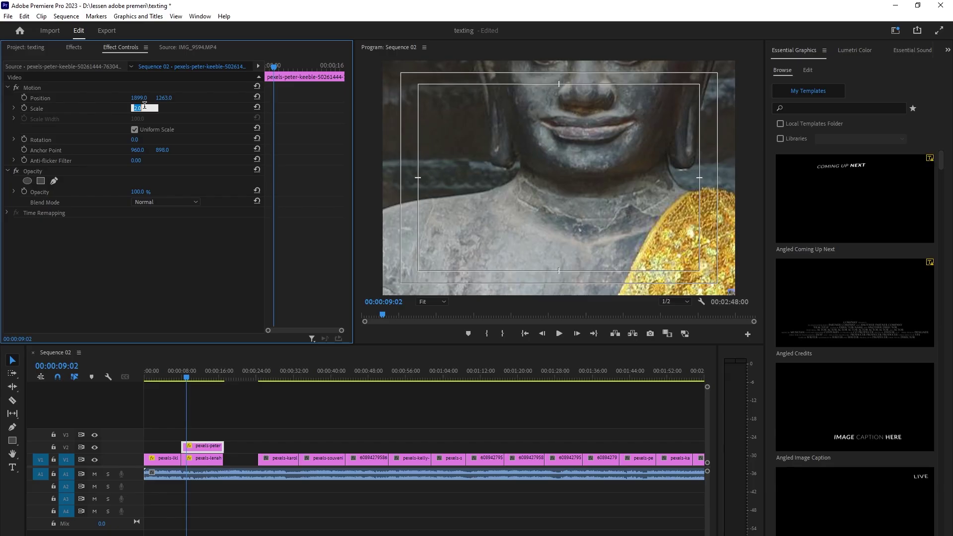
text(0)
key(Return)
Shift the stone-face clip on V2 to overlap the statue clip's end, starting at about 00:00:13:05, and lengthen it.
drag(187, 377, 212, 377)
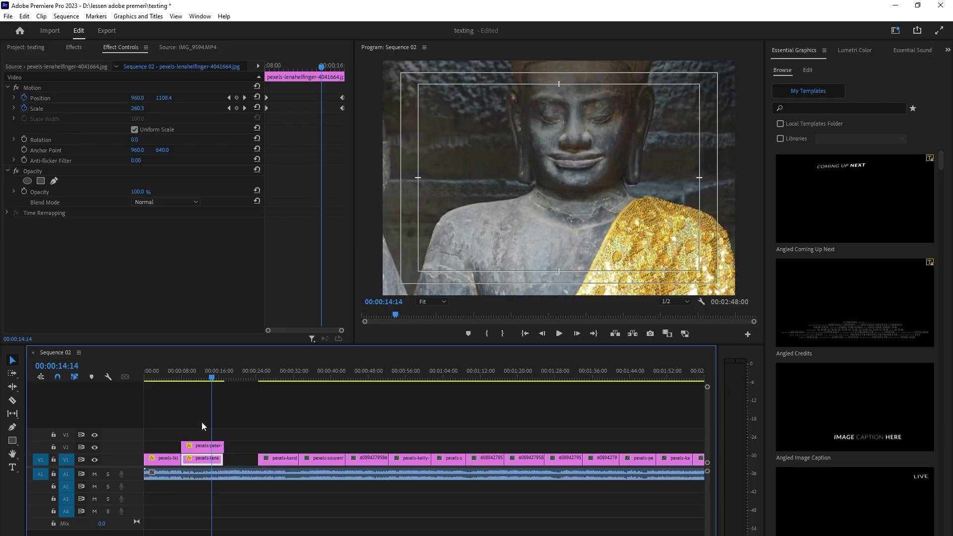
mouse_move(198, 449)
mouse_down()
mouse_move(230, 449)
mouse_move(203, 448)
mouse_up()
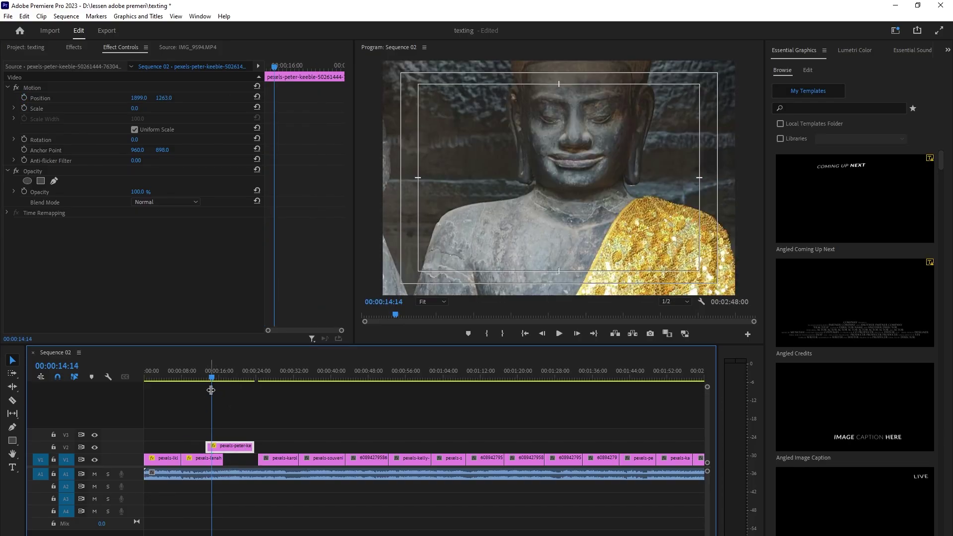
key(j)
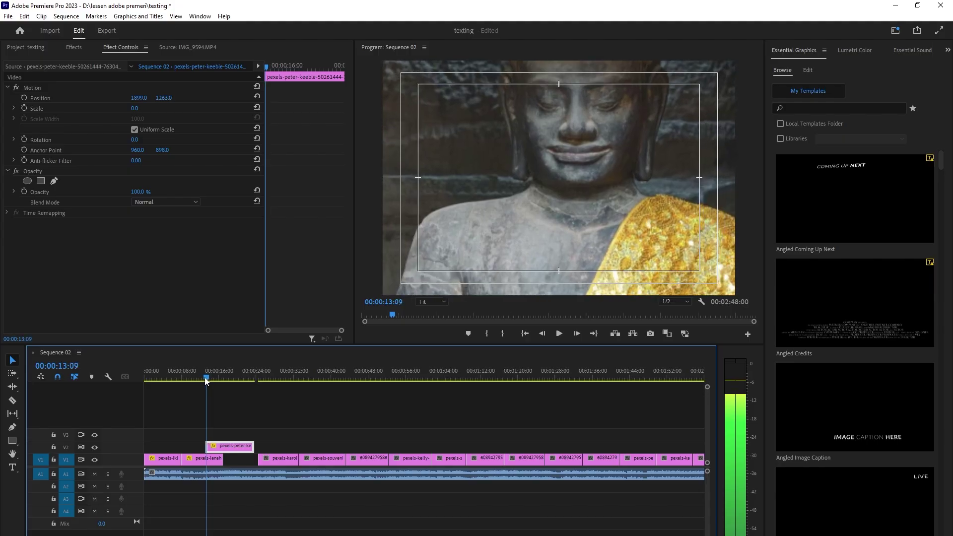
Enable Scale and Position keyframes on the stone-face photo at its start, 00:00:13:05.
click(206, 381)
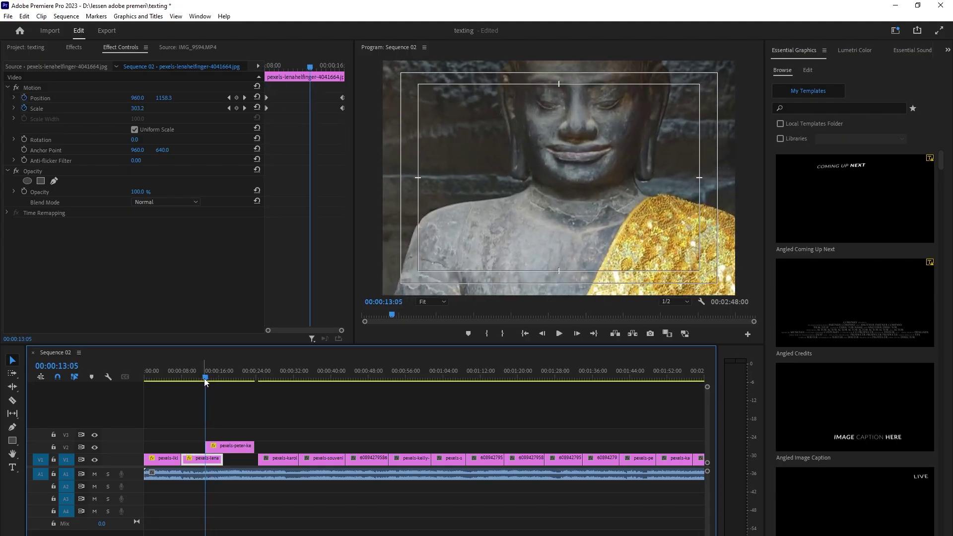
click(216, 448)
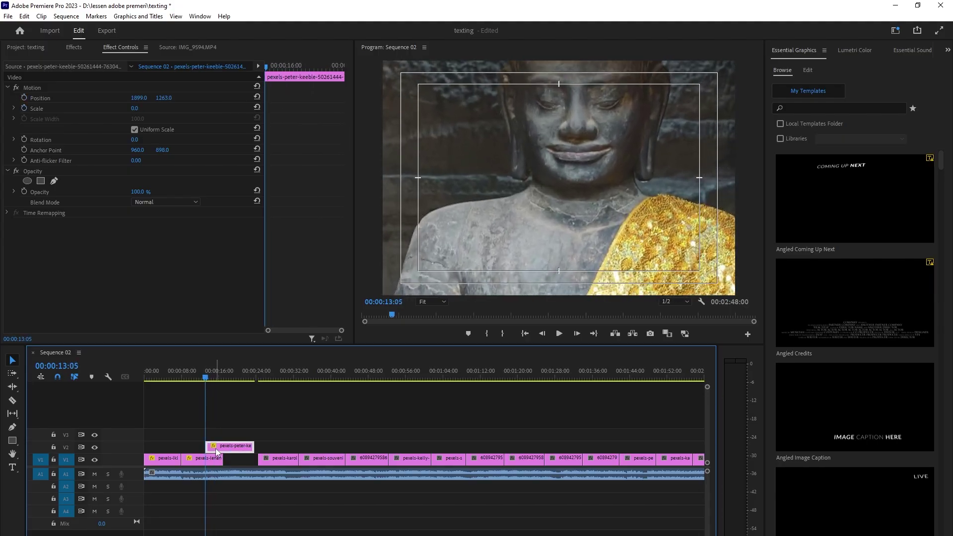
click(24, 109)
click(25, 98)
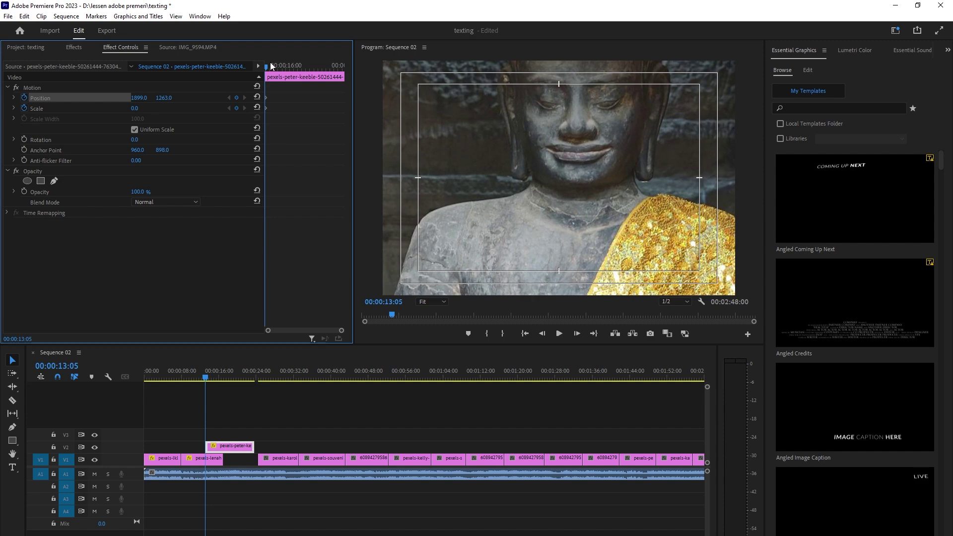
Keyframe the stone-face photo at 00:00:23:16 with Scale 100 and horizontal Position 955, raising it to fill the frame.
drag(272, 66, 347, 76)
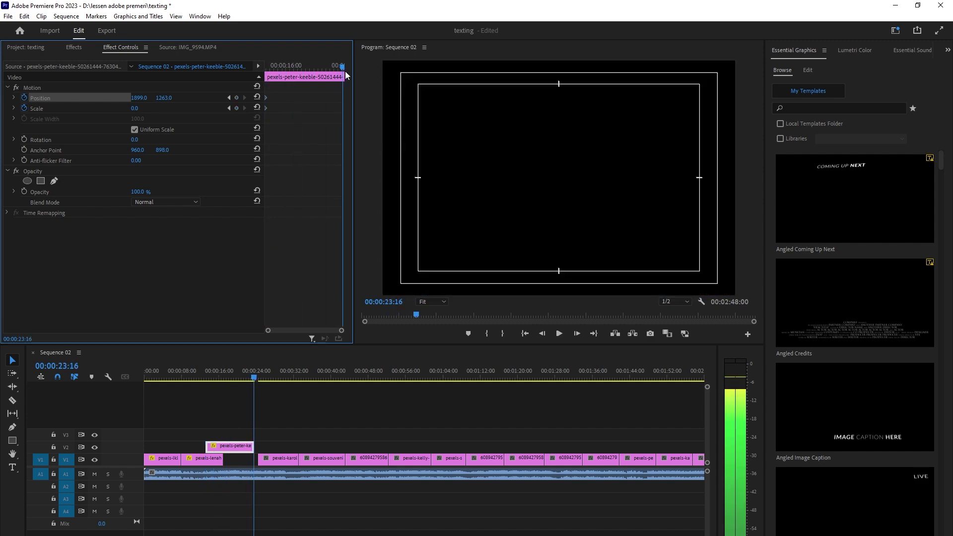
click(135, 109)
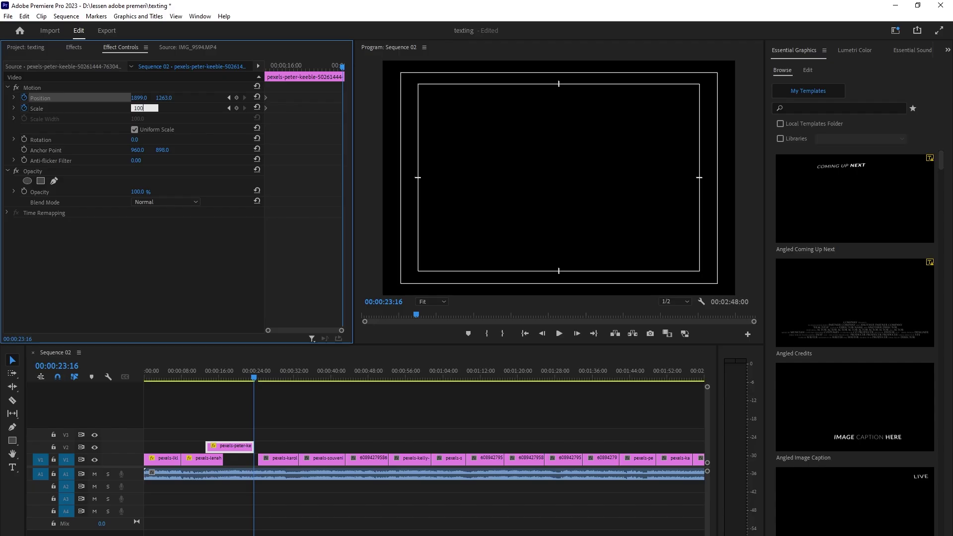
key(Return)
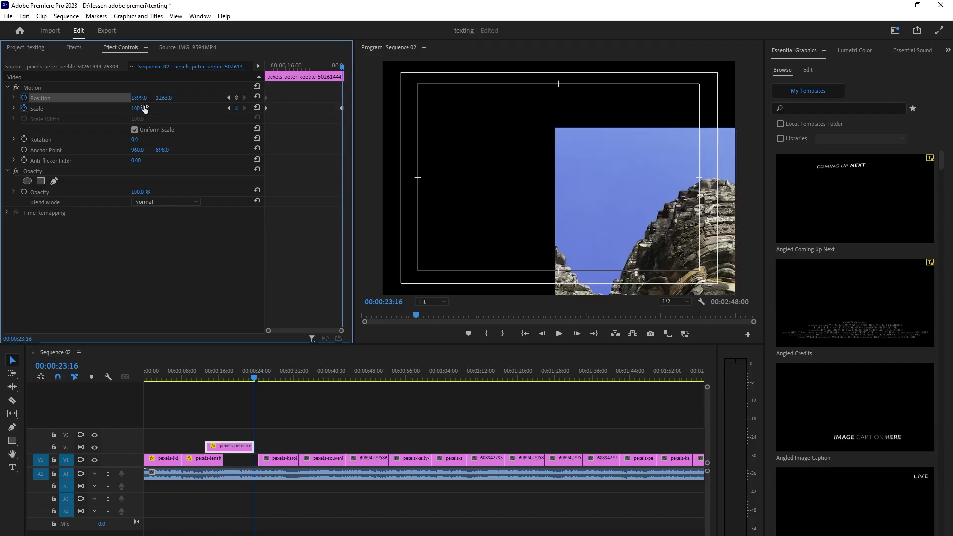
drag(138, 98, 84, 98)
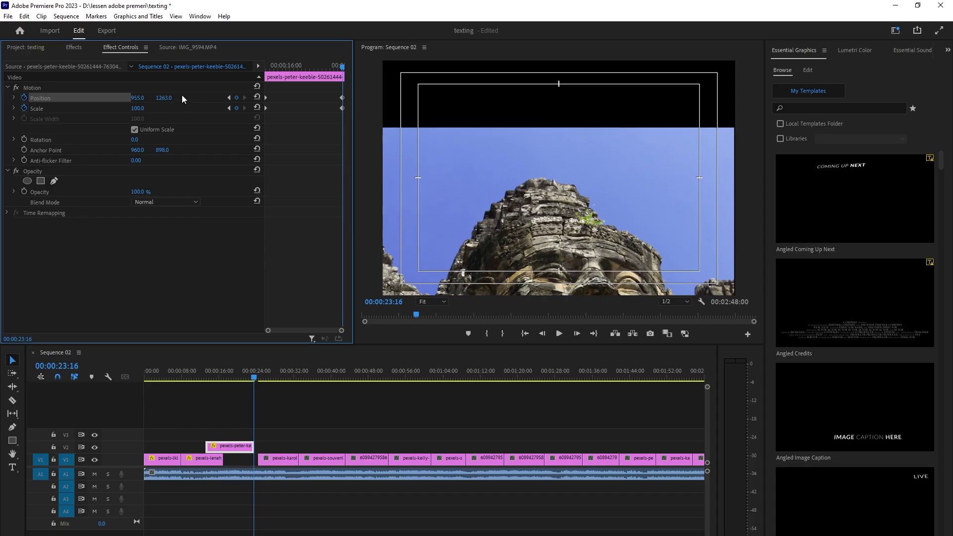
mouse_move(165, 97)
mouse_down()
mouse_move(124, 98)
mouse_move(167, 99)
mouse_up()
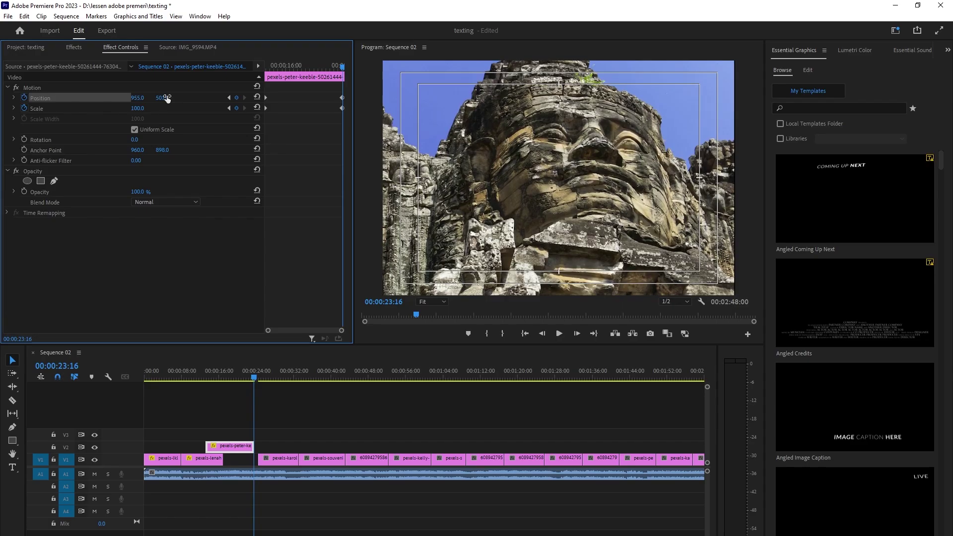
Play the transition from the statue photo to the stone-face photo and scrub back through the stone-face photo's growth.
click(273, 427)
drag(254, 379, 183, 379)
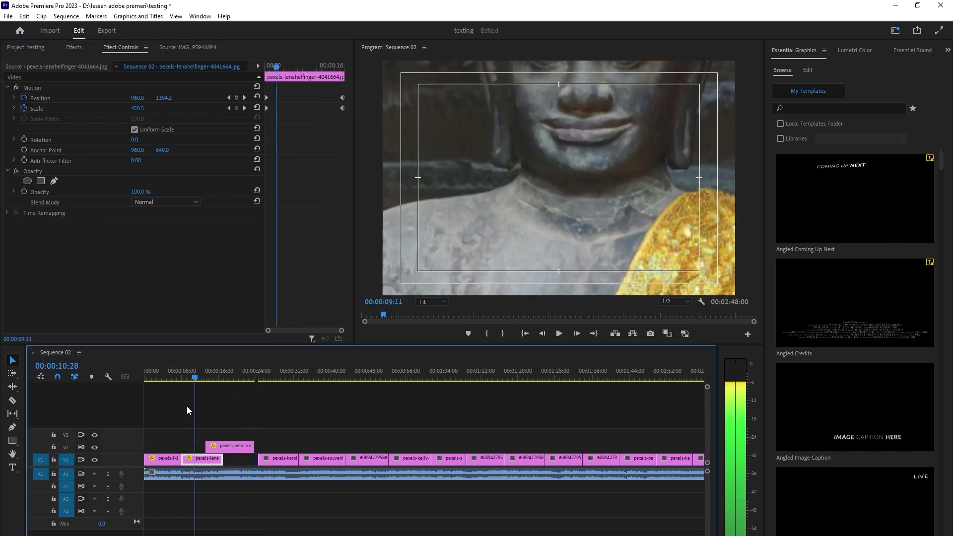
key(space)
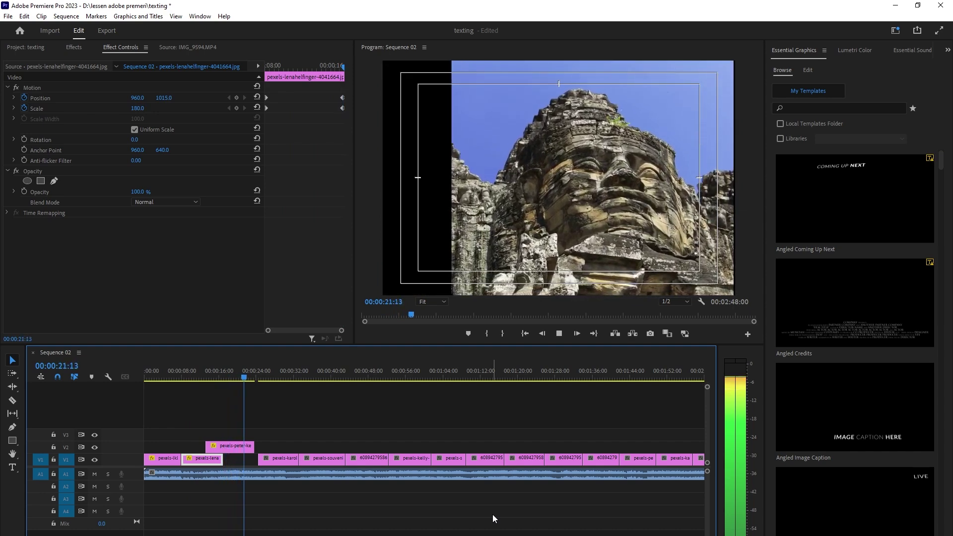
click(309, 475)
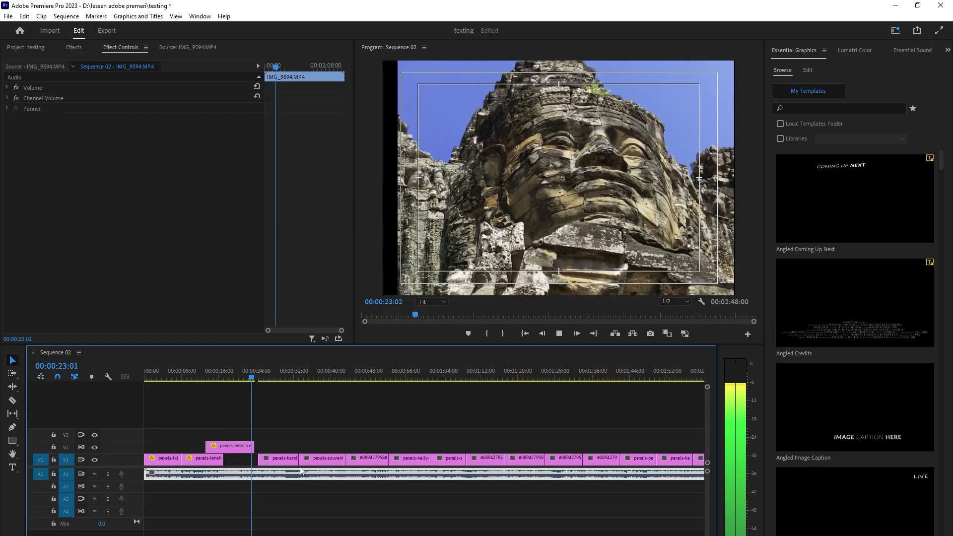
drag(252, 376, 232, 393)
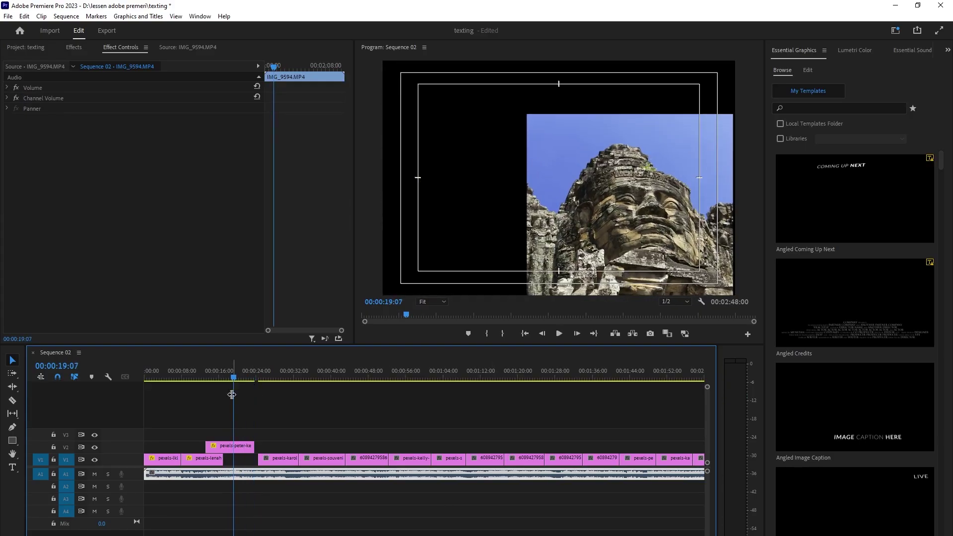
Extend the statue clip on V1 and the stone-face clip on V2 to the start of the next V1 photo, and play the result.
drag(227, 459, 257, 460)
drag(257, 459, 258, 449)
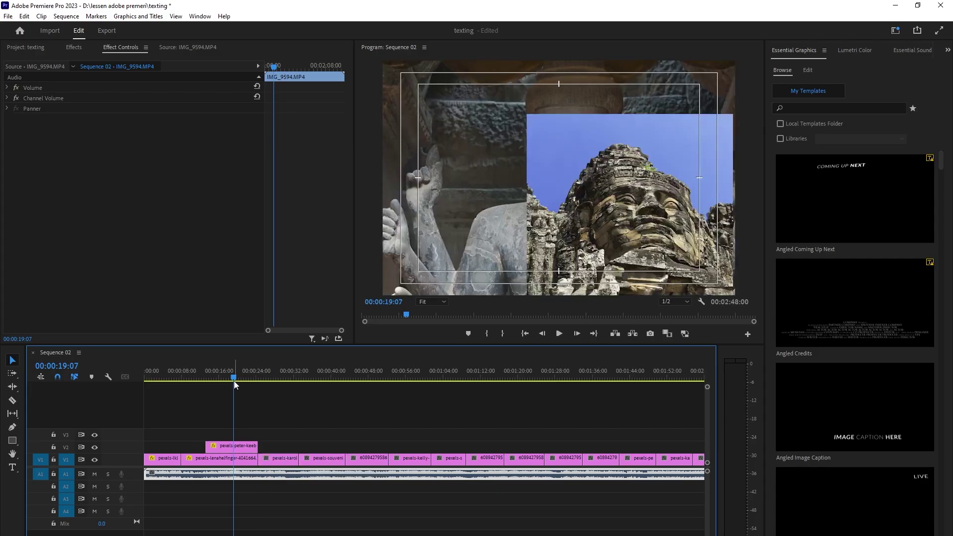
drag(233, 380, 181, 396)
key(space)
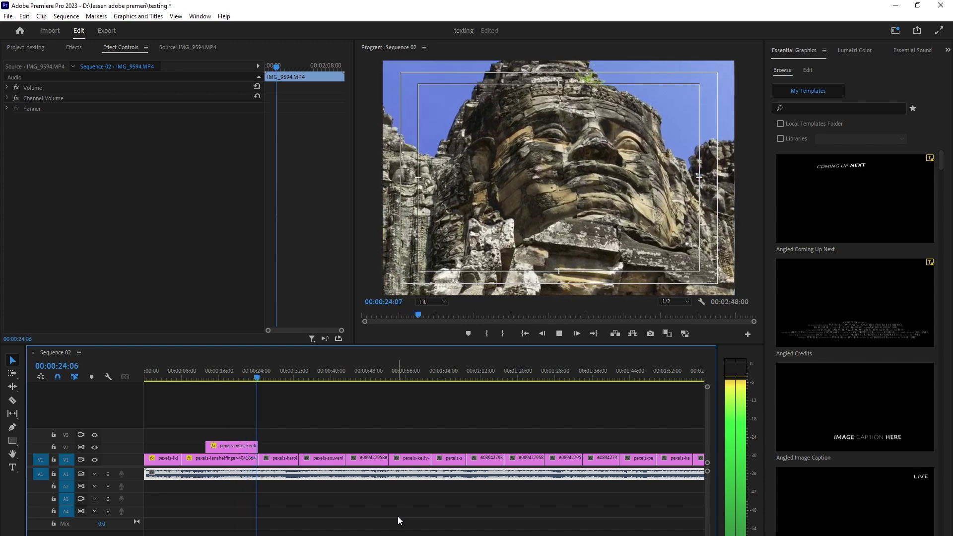
key(space)
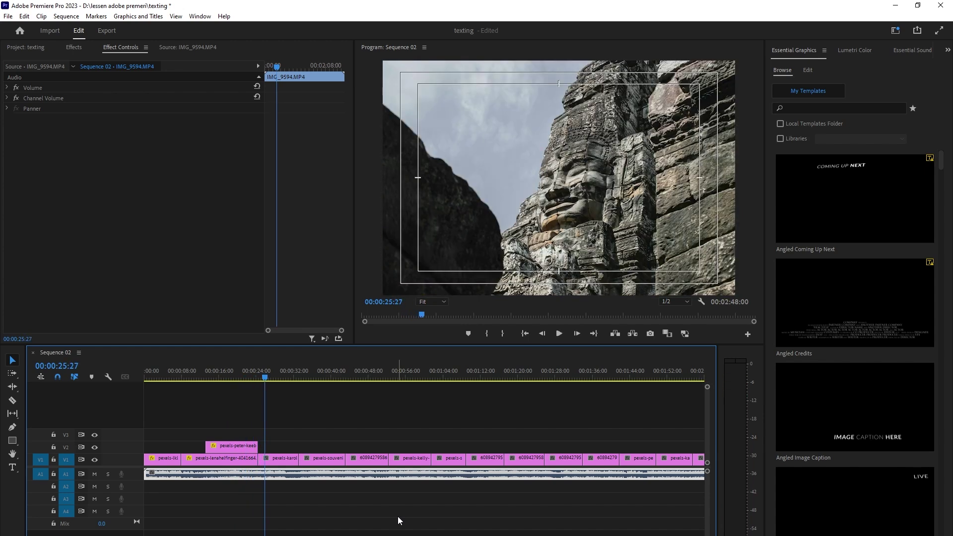
Save the project and play the cut from the stone-face photo to the tower photo with the dark hillside around 00:00:24:13.
drag(270, 379, 256, 383)
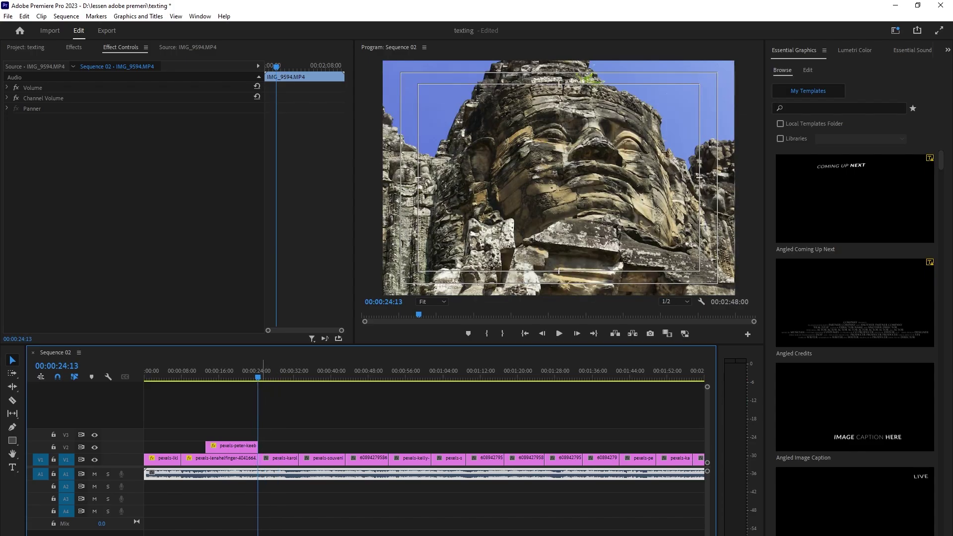
key(equal)
key(equal)
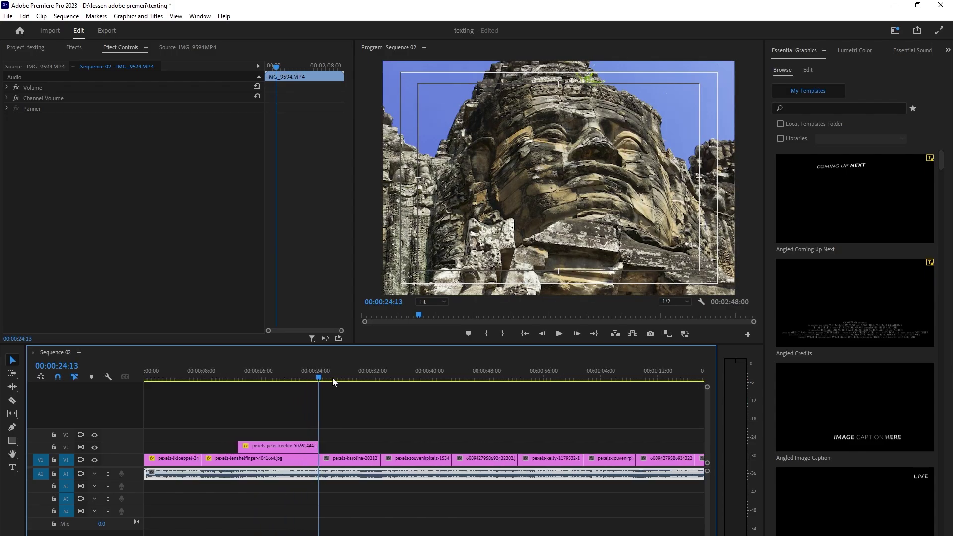
mouse_move(318, 379)
mouse_down()
mouse_move(330, 380)
mouse_move(317, 389)
mouse_up()
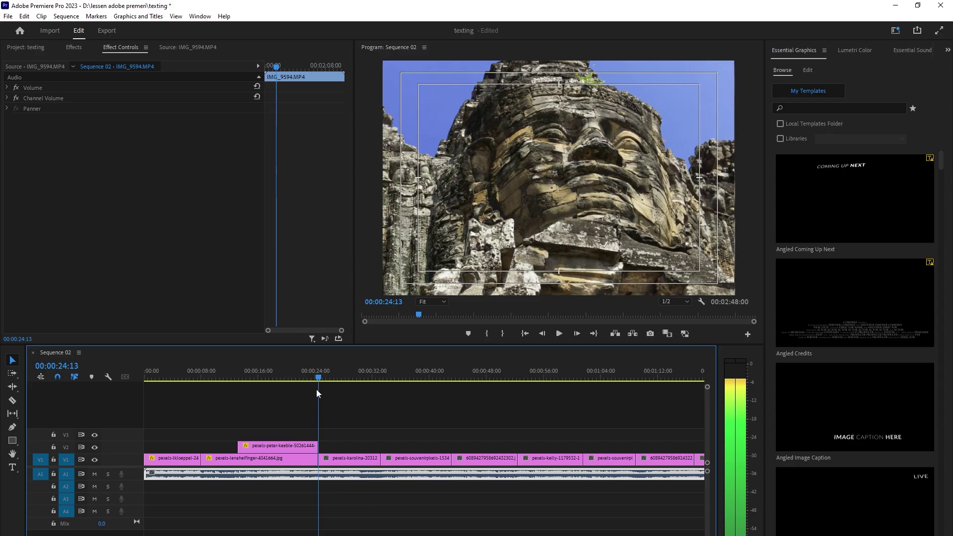
click(332, 461)
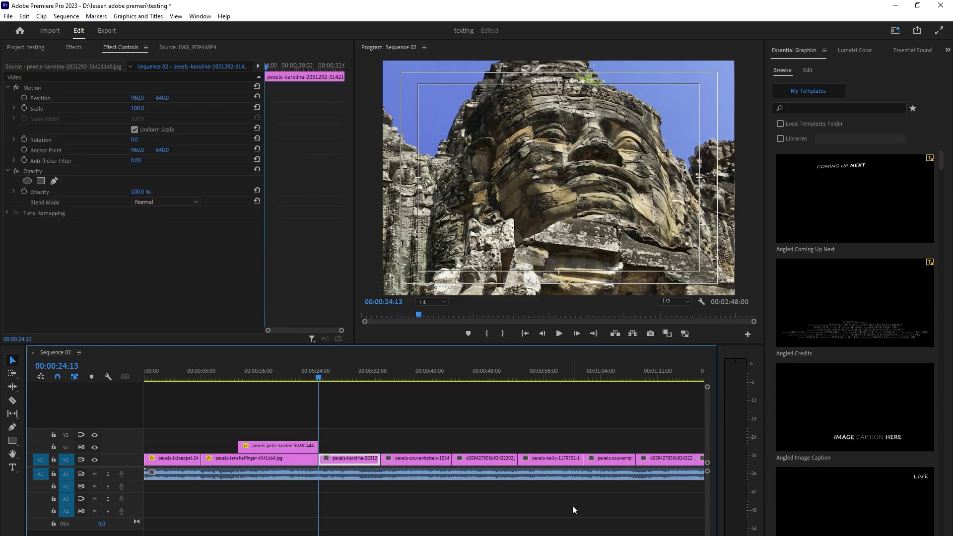
key(ctrl+s)
key(space)
key(space)
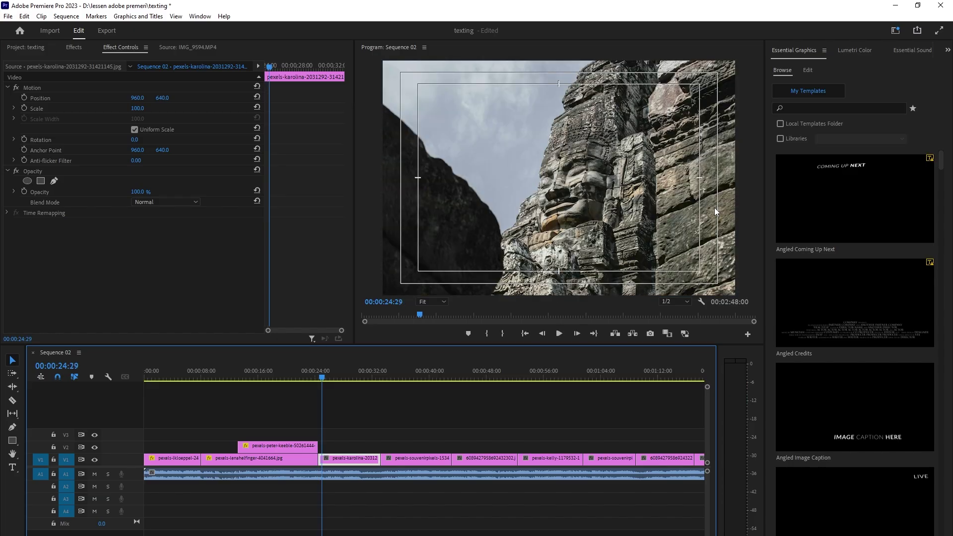
Enable Scale and Position keyframes on the stone tower photo at 00:00:24:15.
drag(326, 380, 320, 382)
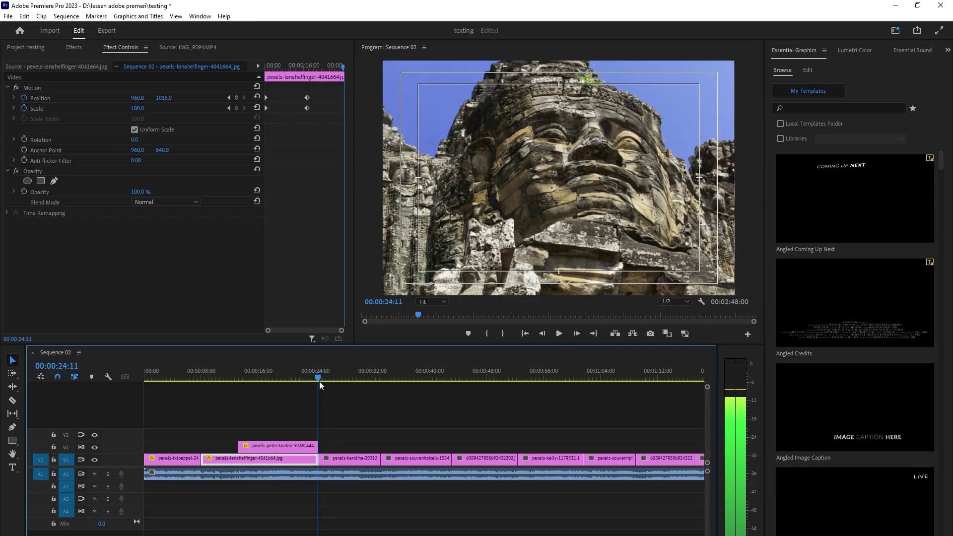
click(379, 455)
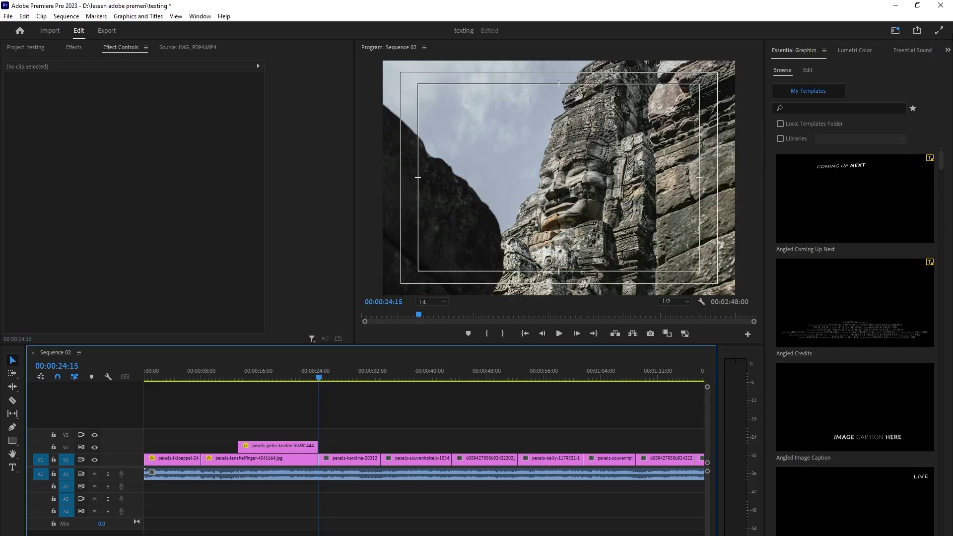
click(25, 46)
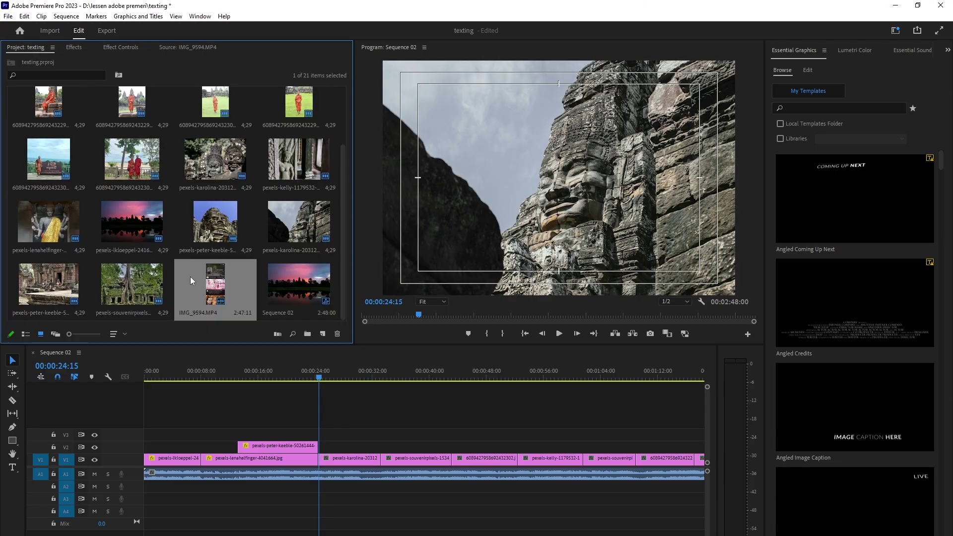
click(120, 48)
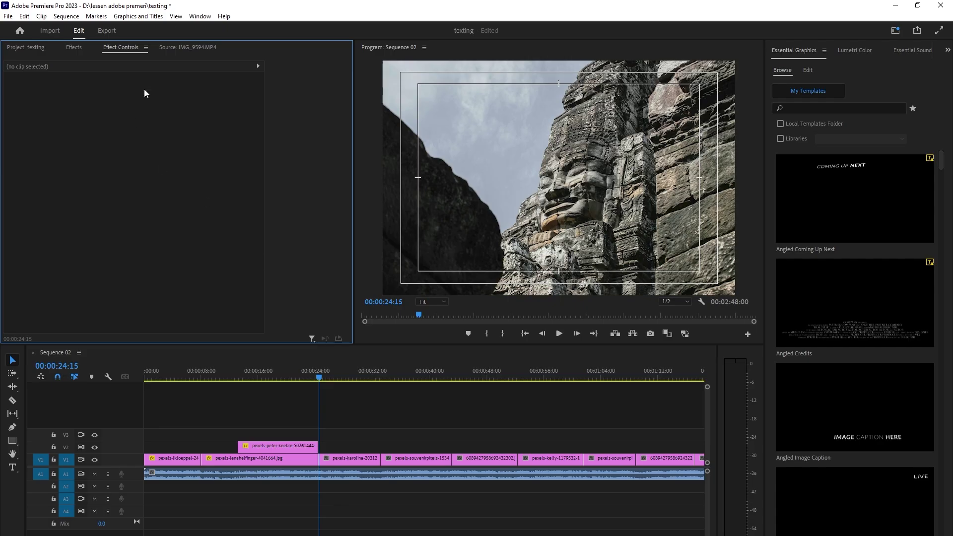
click(367, 460)
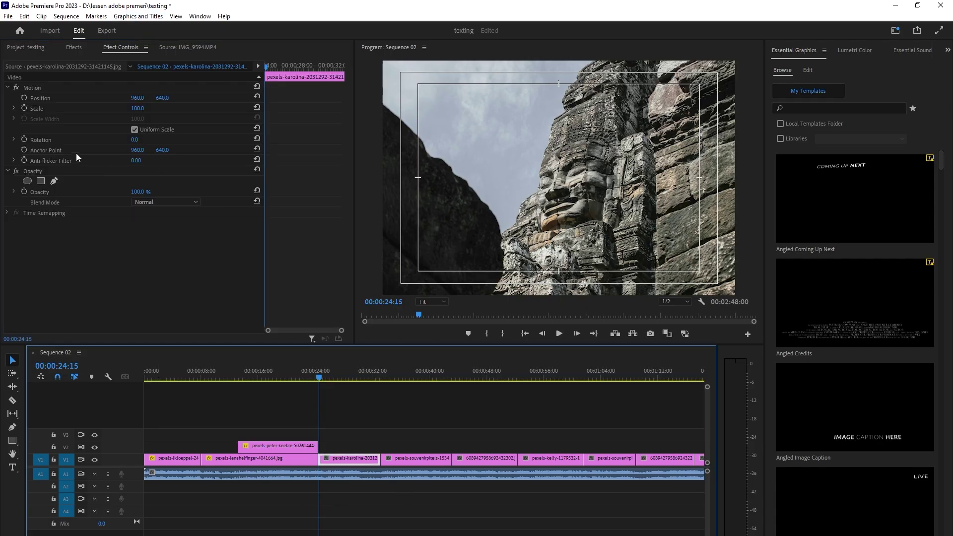
click(30, 88)
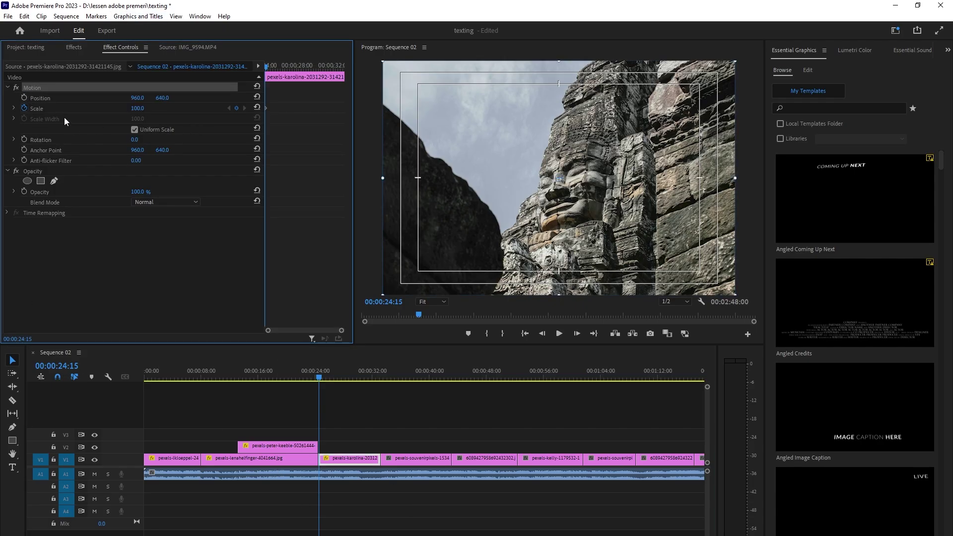
click(25, 97)
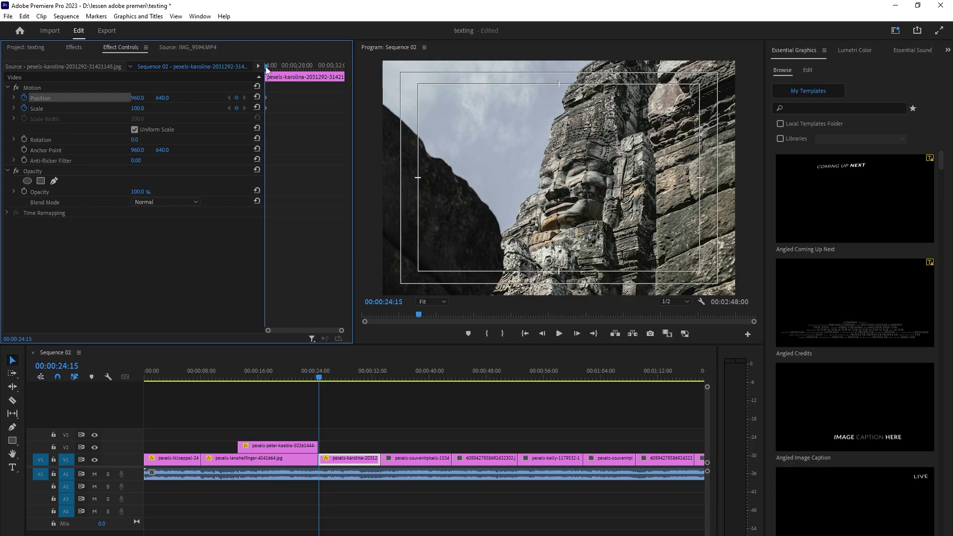
Keyframe the stone tower photo's Scale at 221 at 00:00:32:21 and play its transition into the tree-roots photo.
drag(267, 69, 346, 73)
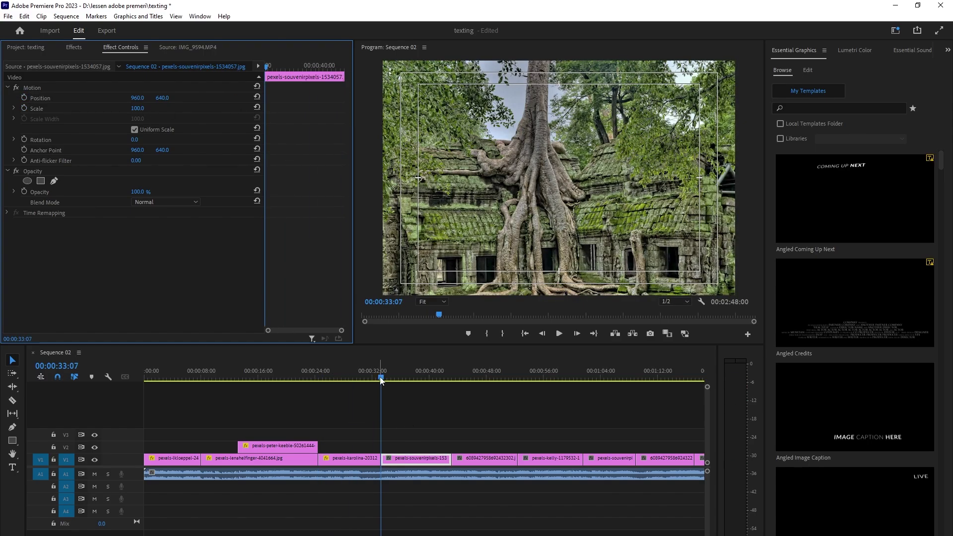
drag(381, 380, 377, 382)
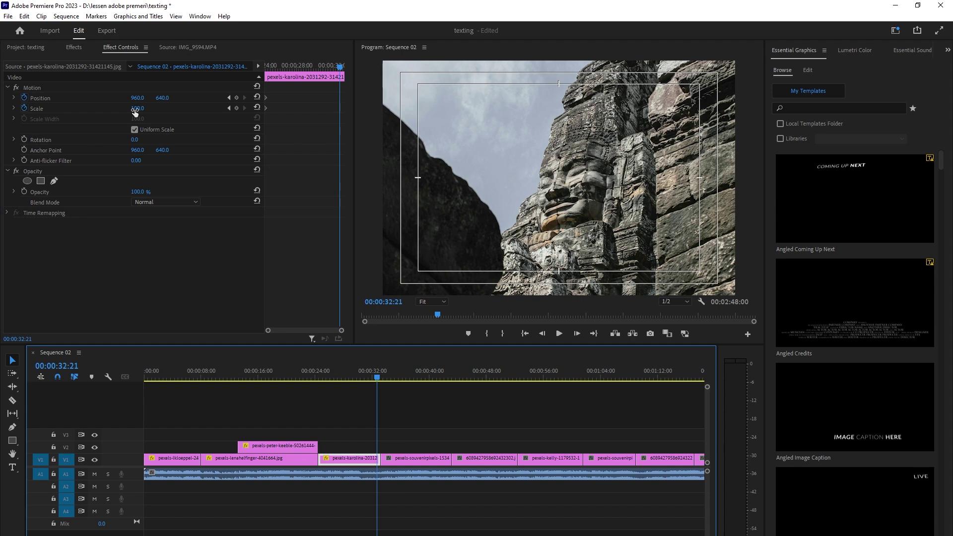
drag(134, 112, 194, 111)
key(space)
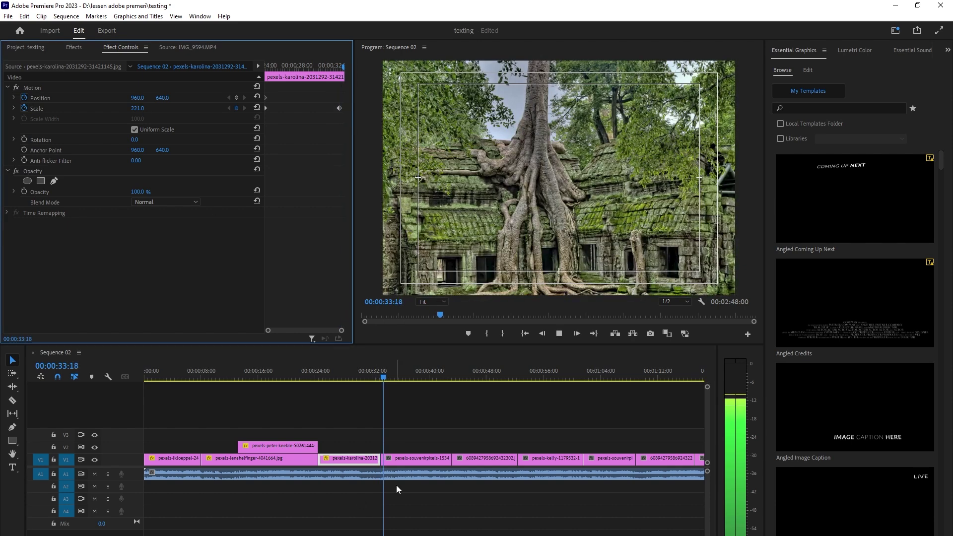
key(space)
click(373, 400)
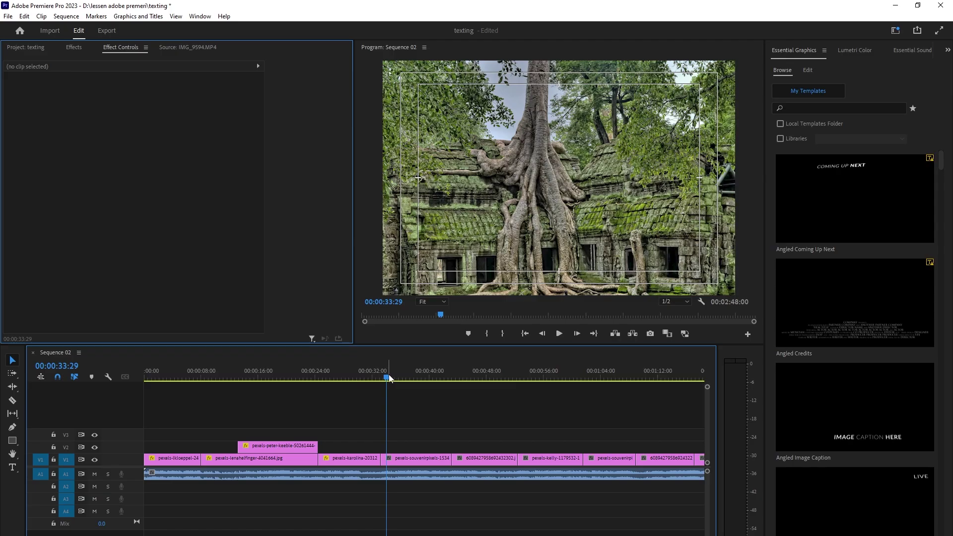
Enable Position and Scale keyframes on the tree-roots photo at 00:00:33:12 and keyframe its Scale at 162 at 00:00:42:26.
drag(390, 378, 383, 381)
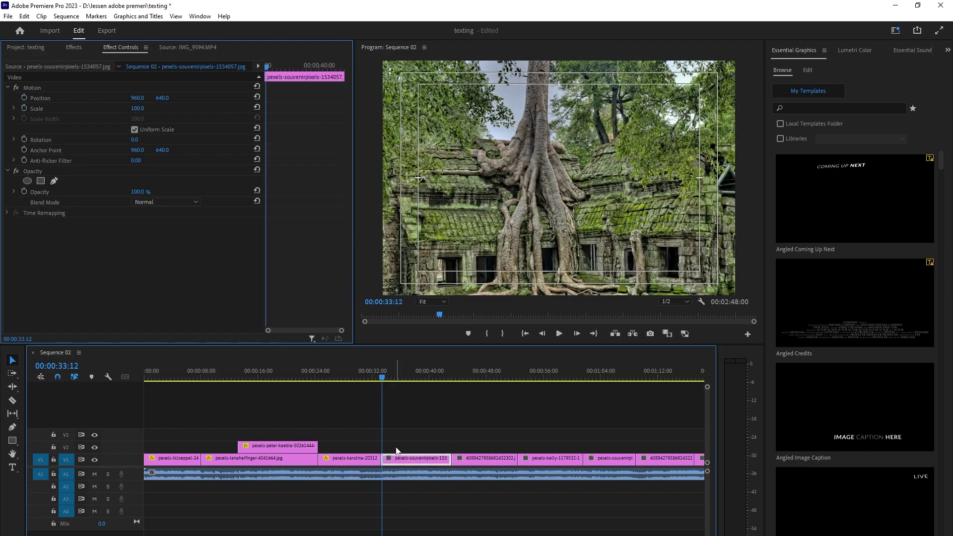
click(24, 98)
click(24, 108)
drag(267, 70, 341, 69)
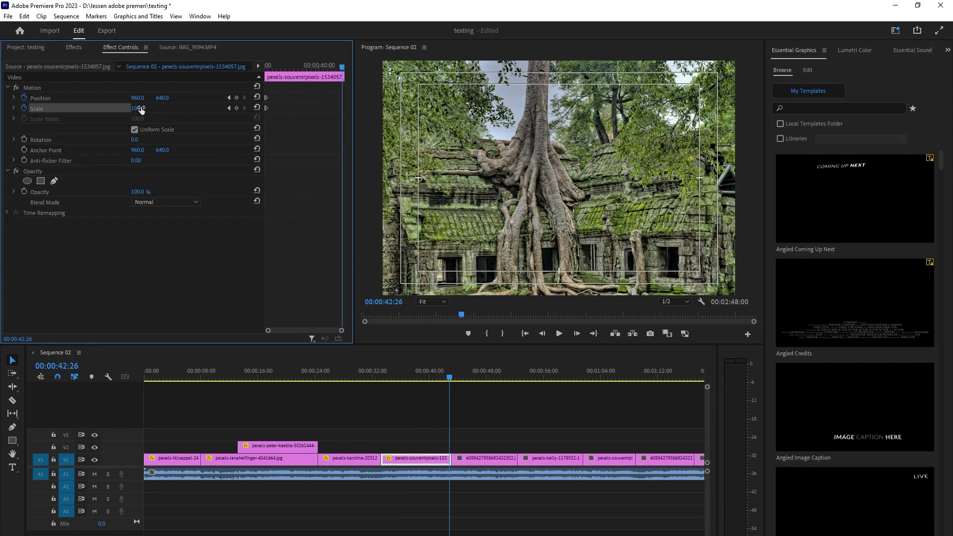
drag(141, 110, 145, 108)
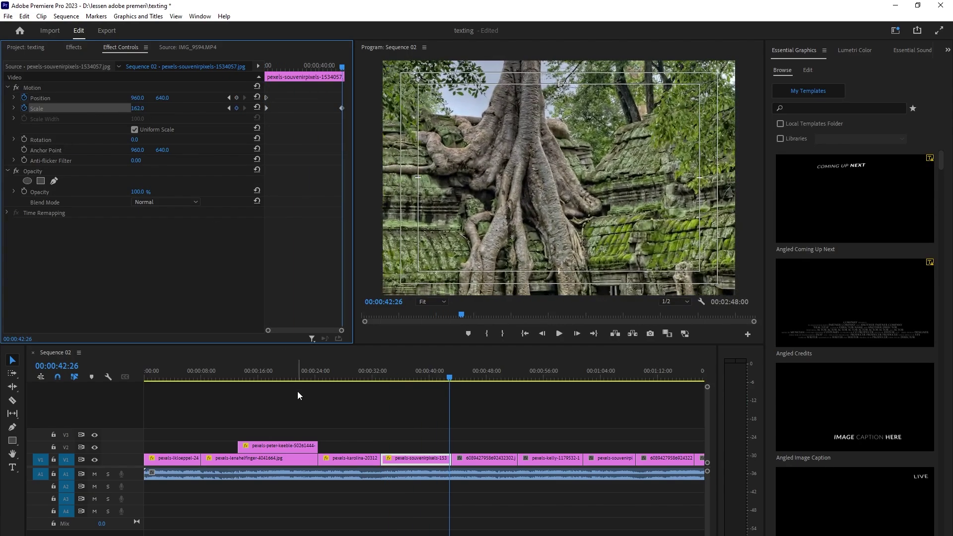
Set the two-monks photo to Scale 162 and vertical Position 519 at 00:00:43:09, and enable Scale and Position keyframes there.
mouse_move(448, 380)
mouse_down()
mouse_move(474, 375)
mouse_move(453, 378)
mouse_up()
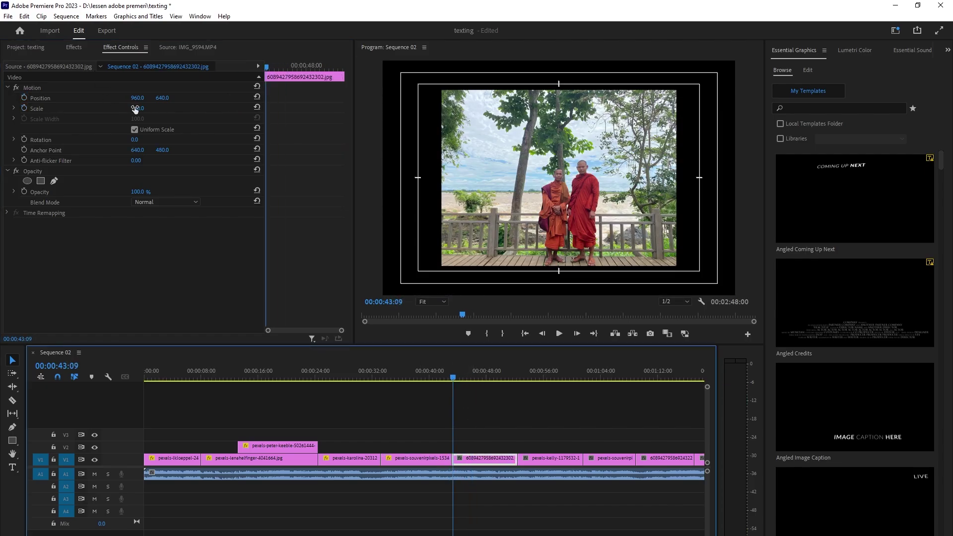
drag(134, 108, 104, 102)
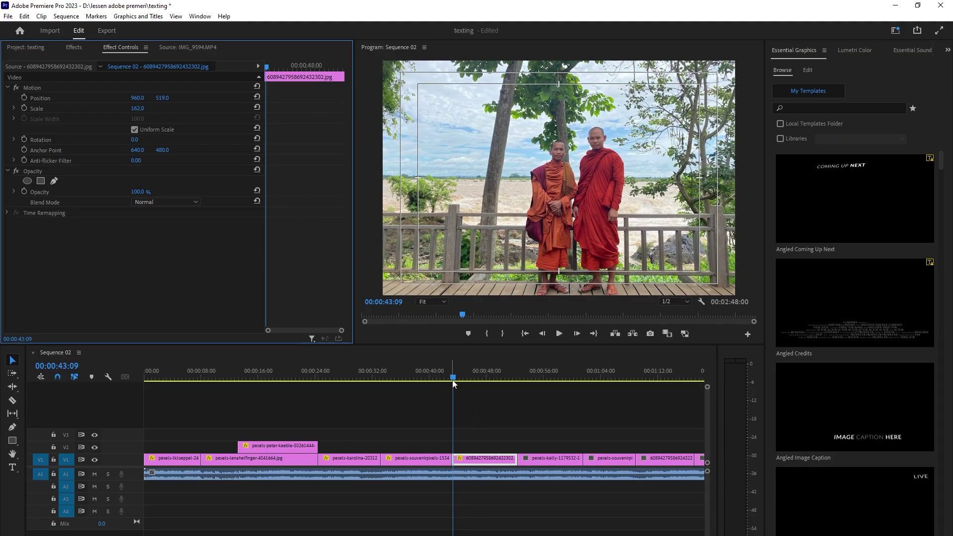
click(24, 107)
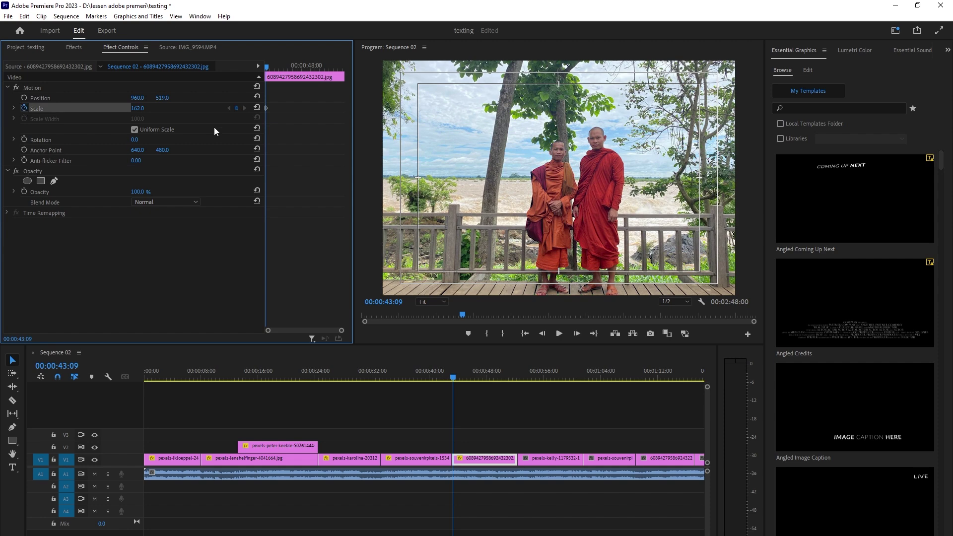
click(24, 97)
Keyframe the two-monks photo at 00:00:52:02 with a larger Scale and a raised Position, and play the zoom.
drag(267, 69, 338, 82)
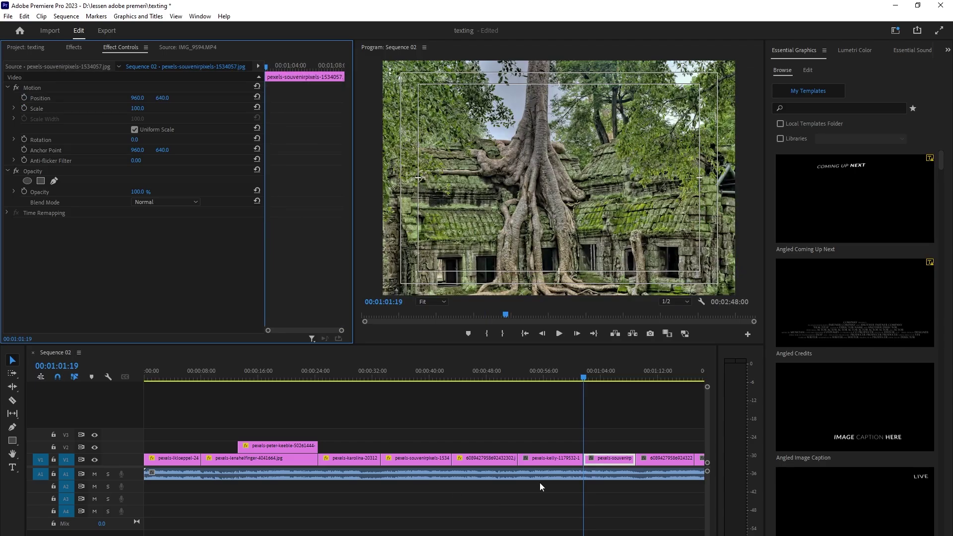
drag(583, 381, 514, 390)
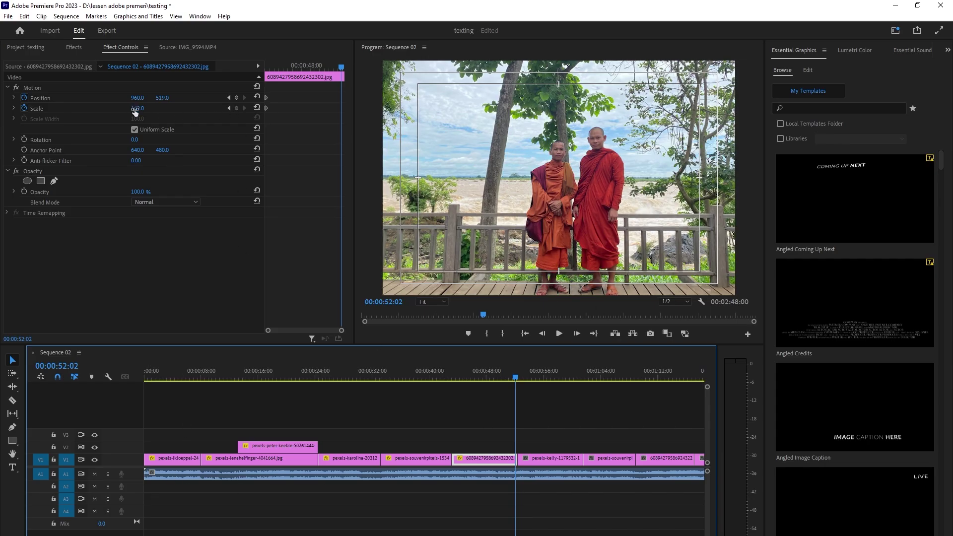
mouse_move(135, 111)
mouse_down()
mouse_move(151, 102)
mouse_move(127, 102)
mouse_up()
drag(515, 381, 498, 384)
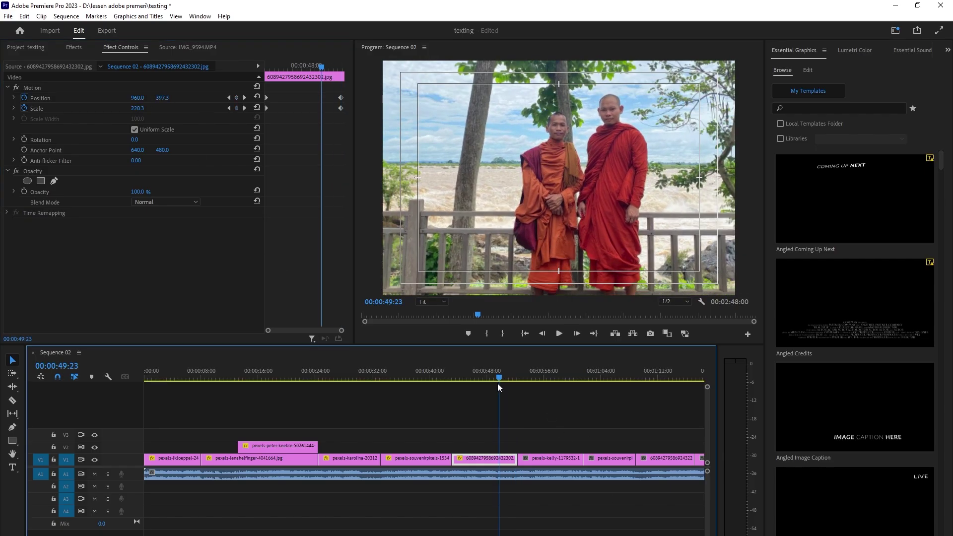
key(space)
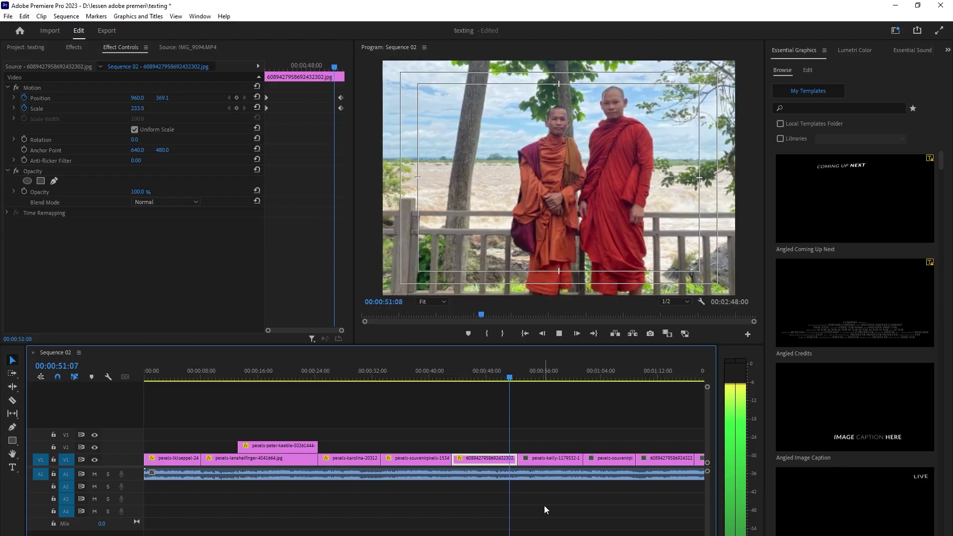
key(space)
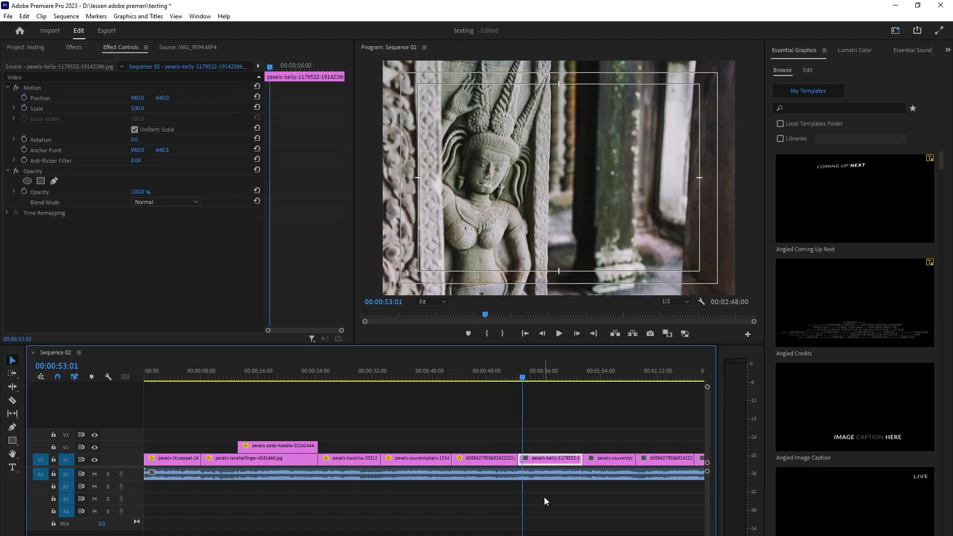
Set the carved-figure photo to Scale 190 and horizontal Position 1643 at 00:00:52:16, and enable Position and Scale keyframes there.
drag(523, 381, 518, 381)
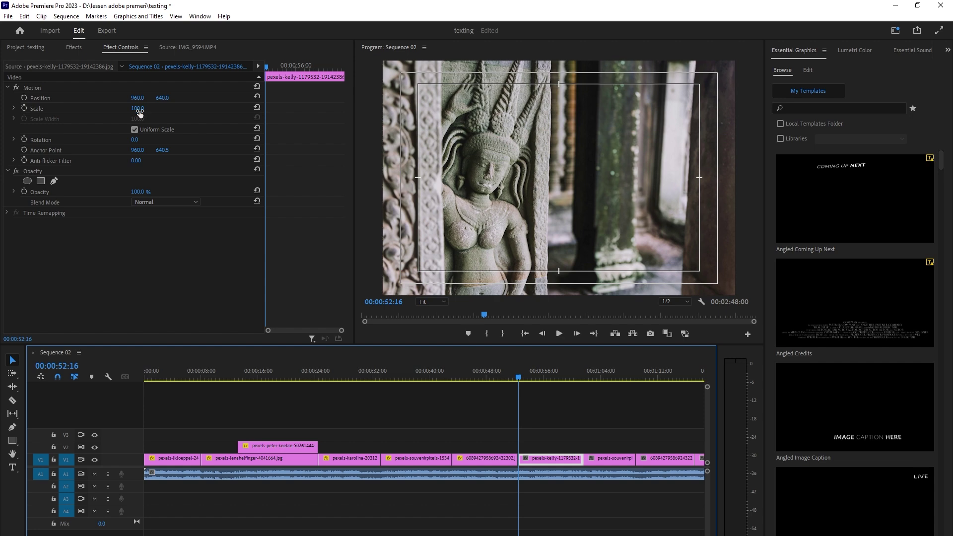
drag(140, 113, 476, 98)
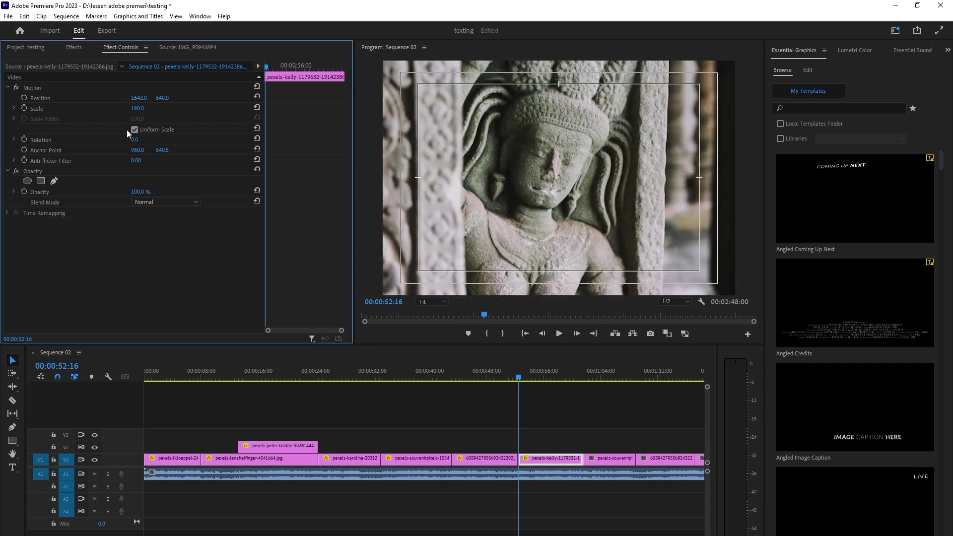
click(24, 98)
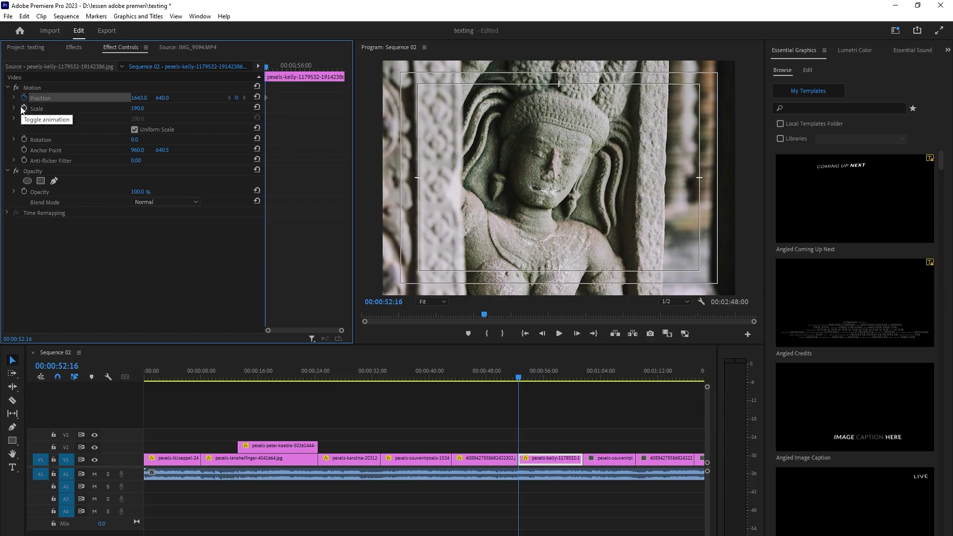
click(24, 108)
Keyframe the carved-figure photo at 00:01:01:14 with Scale 143 and horizontal Position 1316, and play the zoom.
drag(267, 68, 344, 68)
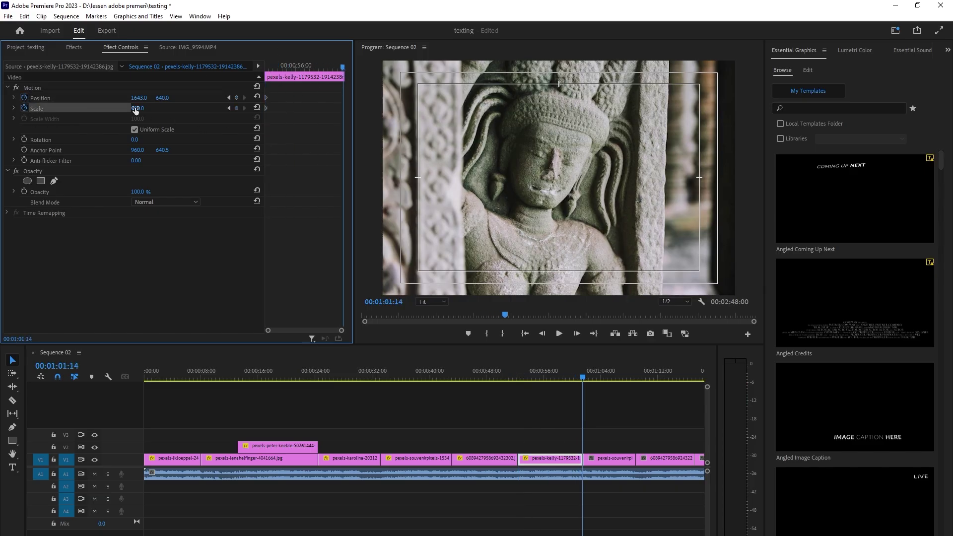
drag(135, 108, 79, 108)
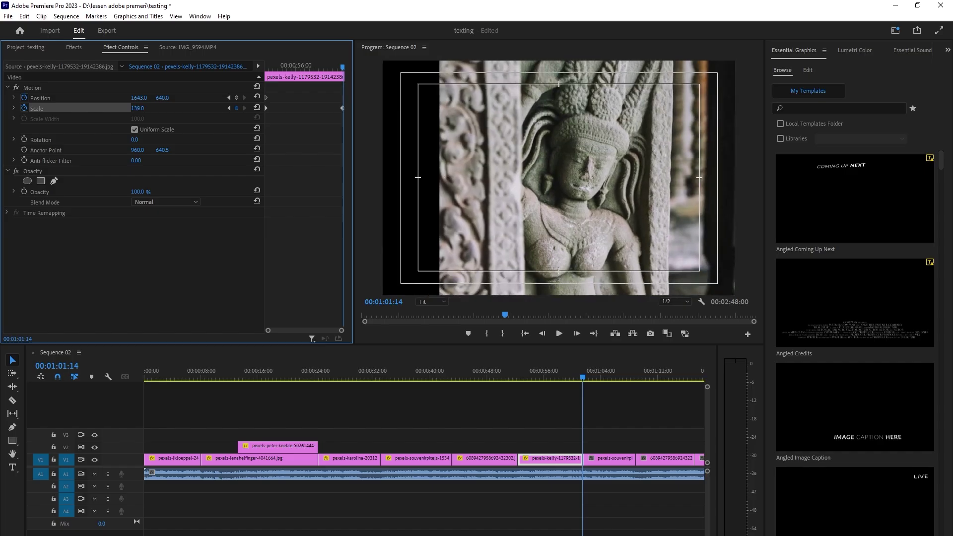
drag(139, 98, 106, 98)
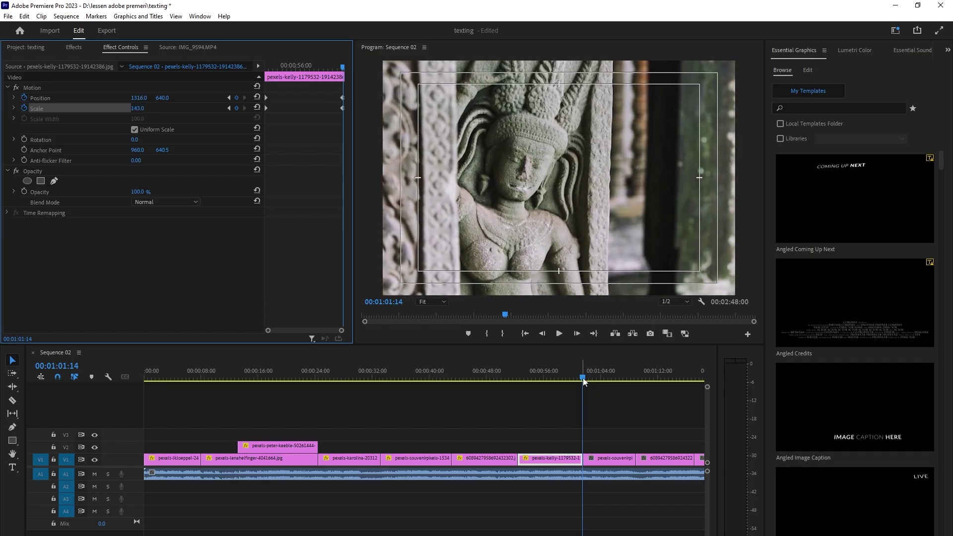
drag(583, 381, 478, 401)
key(space)
click(532, 388)
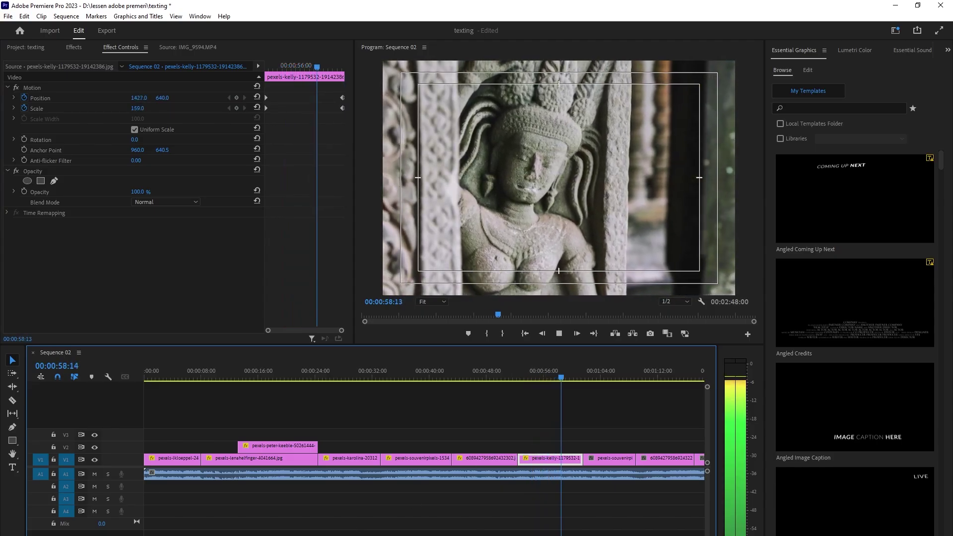
key(space)
Enable Scale and Position keyframes at the start of the second tree-roots photo, around 00:01:01:22.
scroll(424, 446, down, 5)
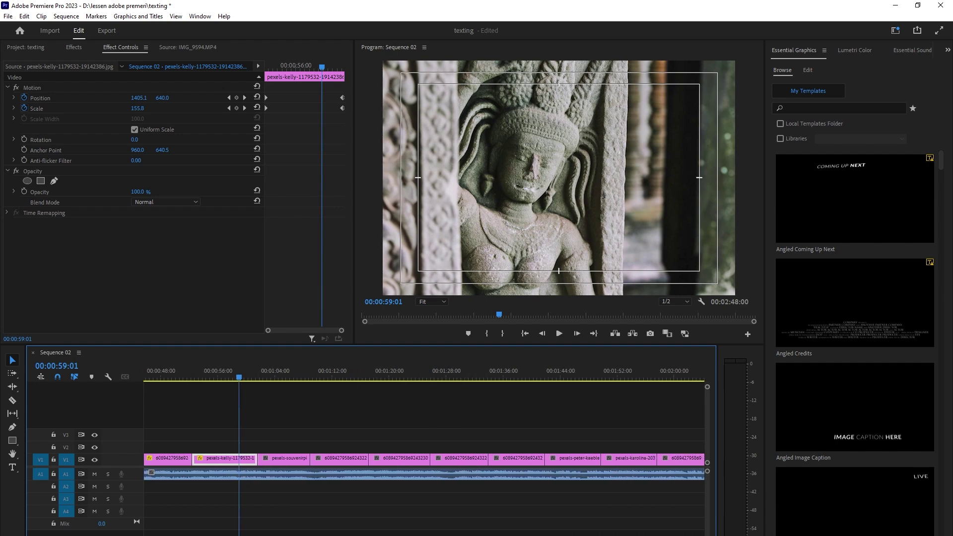
scroll(249, 364, down, 1)
drag(236, 377, 256, 377)
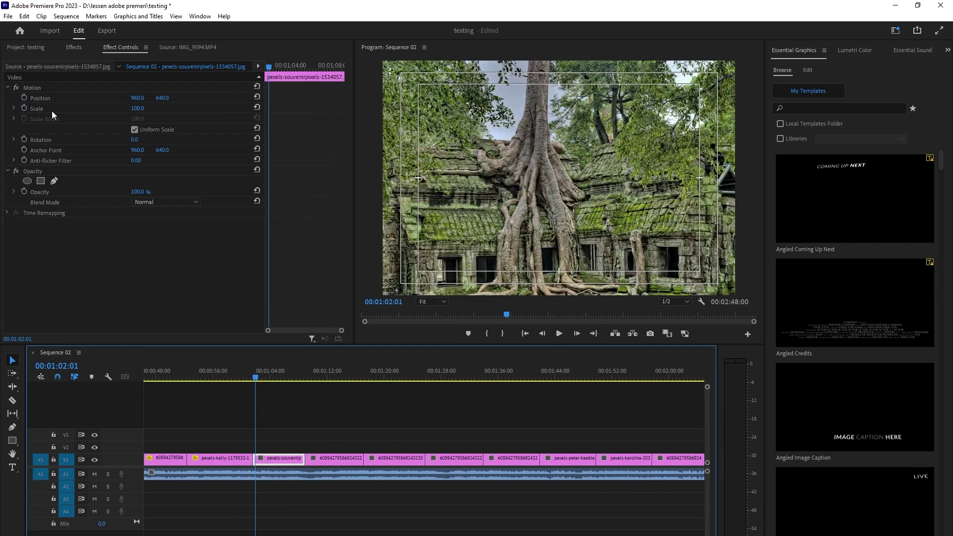
drag(269, 66, 267, 70)
click(25, 108)
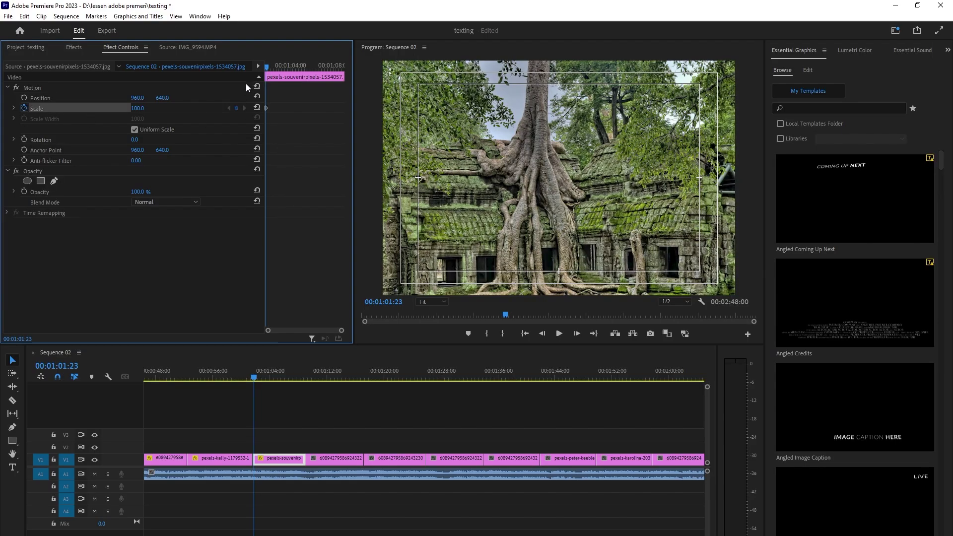
drag(266, 69, 265, 96)
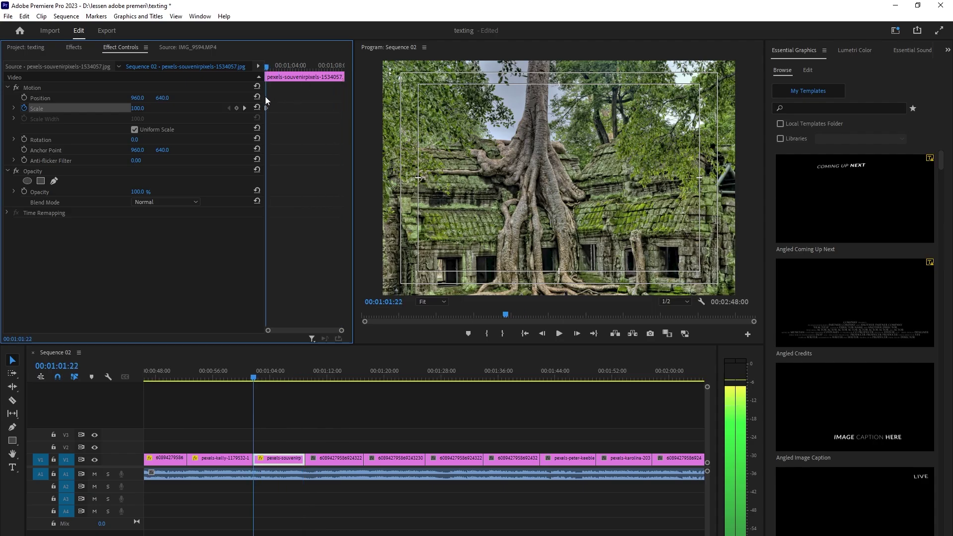
click(25, 97)
Keyframe the second tree-roots photo at 00:01:08:28 with Scale 188 and vertical Position 133, and play the zoom.
drag(267, 69, 343, 72)
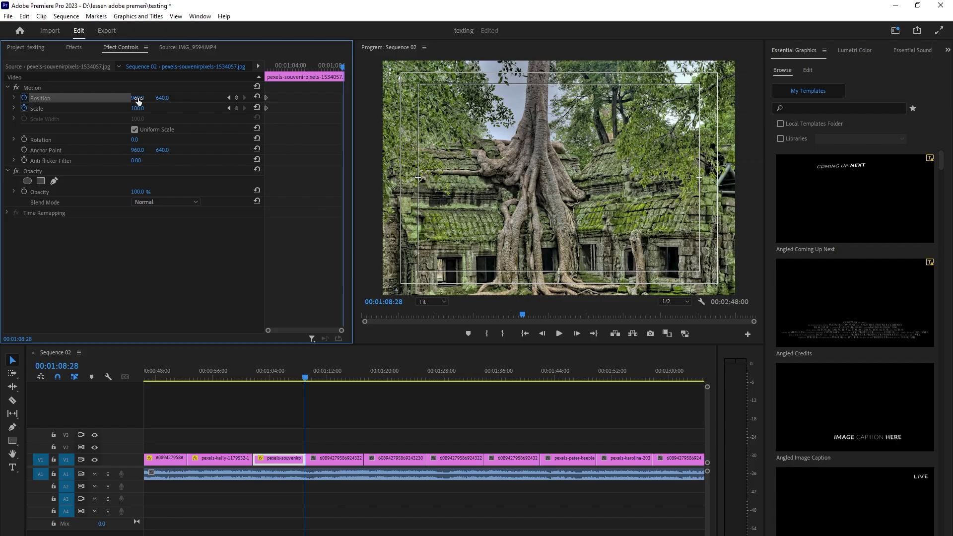
drag(137, 108, 72, 99)
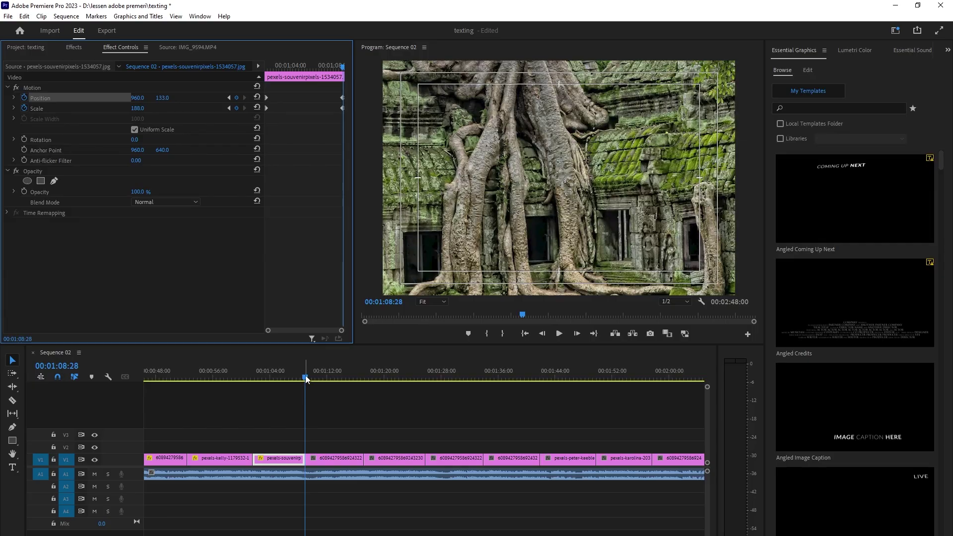
drag(305, 376, 279, 380)
key(space)
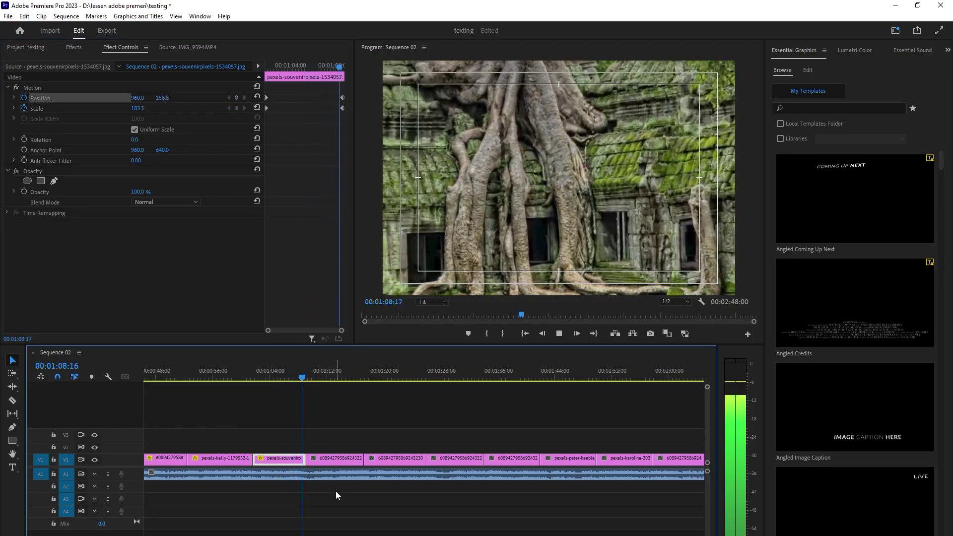
key(space)
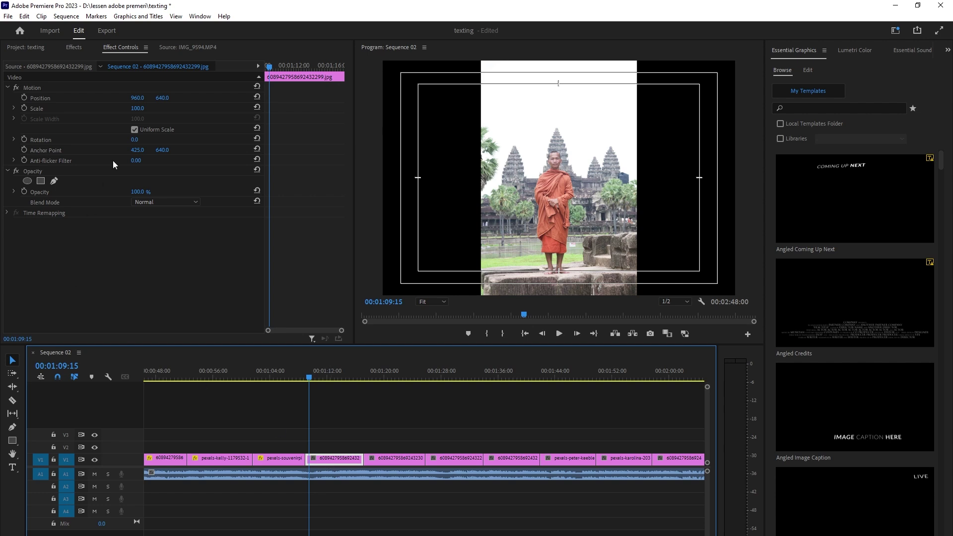
Set the monk photo after the tree roots to Scale 238 and vertical Position 695, and enable Scale and Position keyframes at 00:01:09:06.
mouse_move(137, 108)
mouse_down()
mouse_move(187, 119)
mouse_move(178, 101)
mouse_move(114, 100)
mouse_move(218, 100)
mouse_move(140, 98)
mouse_up()
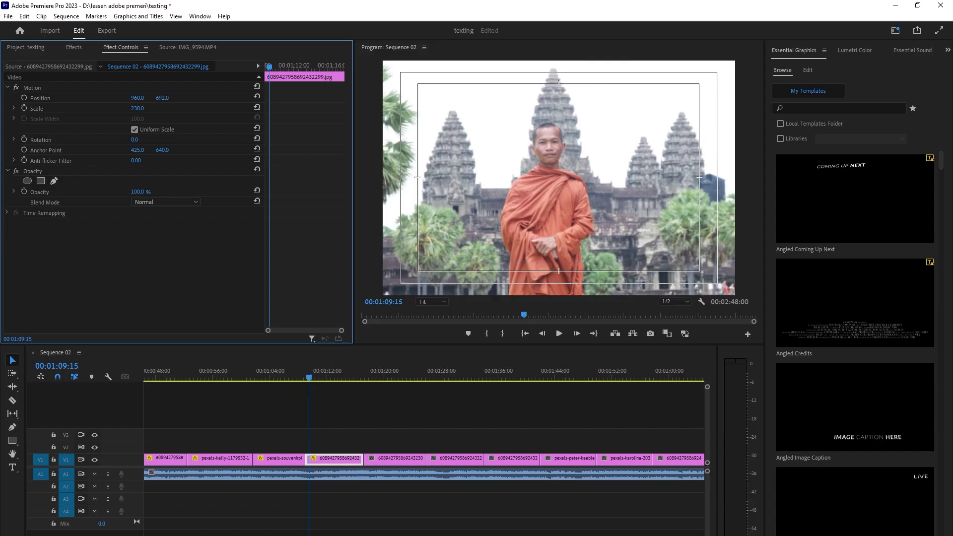
drag(311, 380, 306, 380)
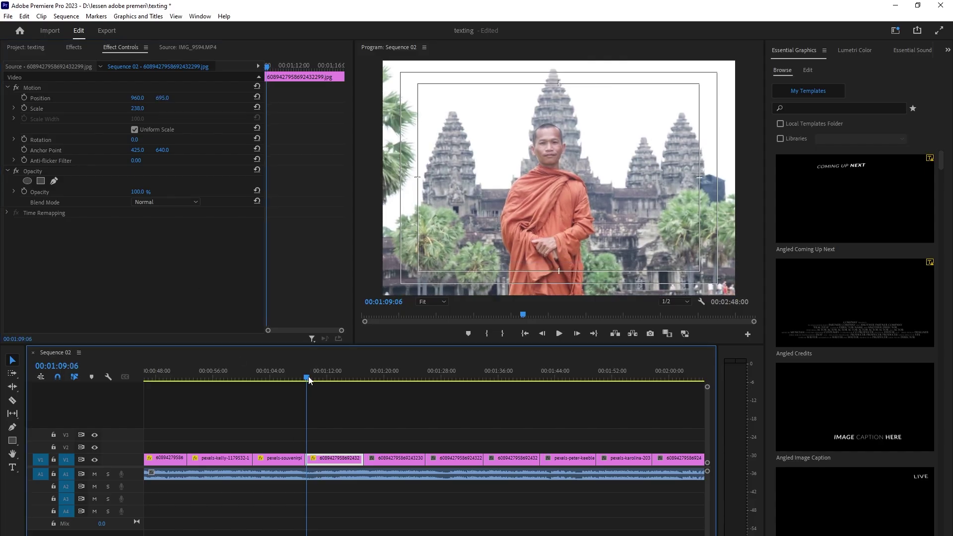
click(23, 108)
click(24, 97)
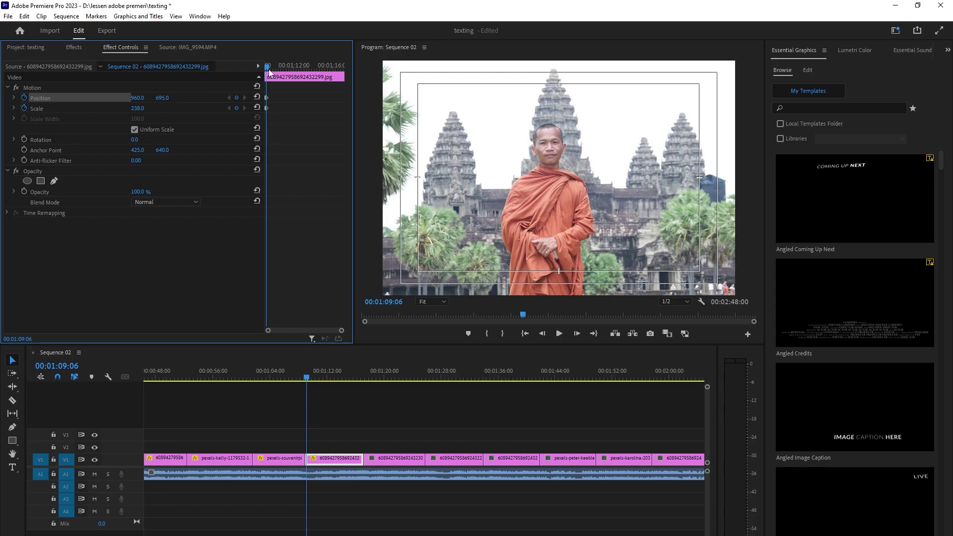
Keyframe the monk photo at 00:01:17:00 with a larger Scale and a lowered Position, and play the zoom.
drag(268, 66, 343, 67)
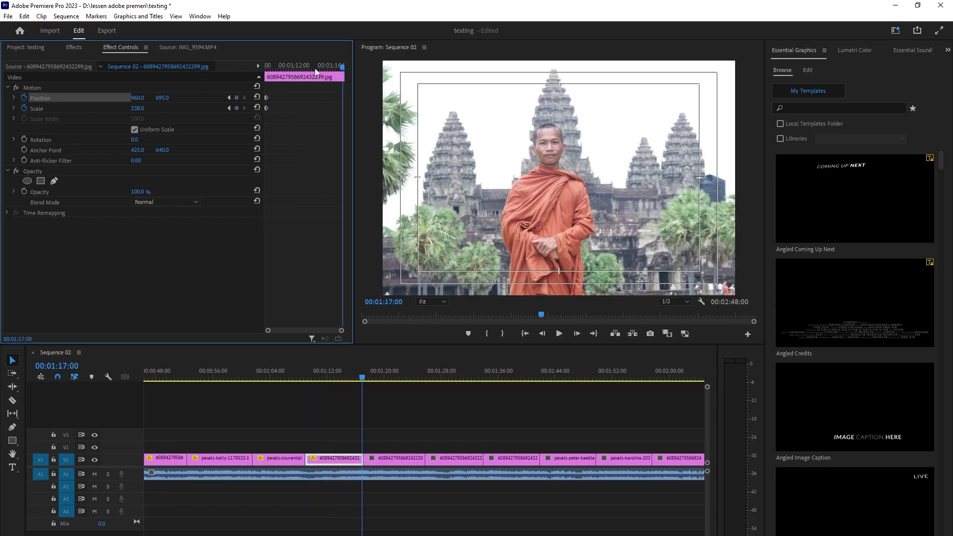
click(137, 108)
text(271)
key(Return)
drag(138, 108, 175, 102)
drag(368, 380, 332, 380)
key(space)
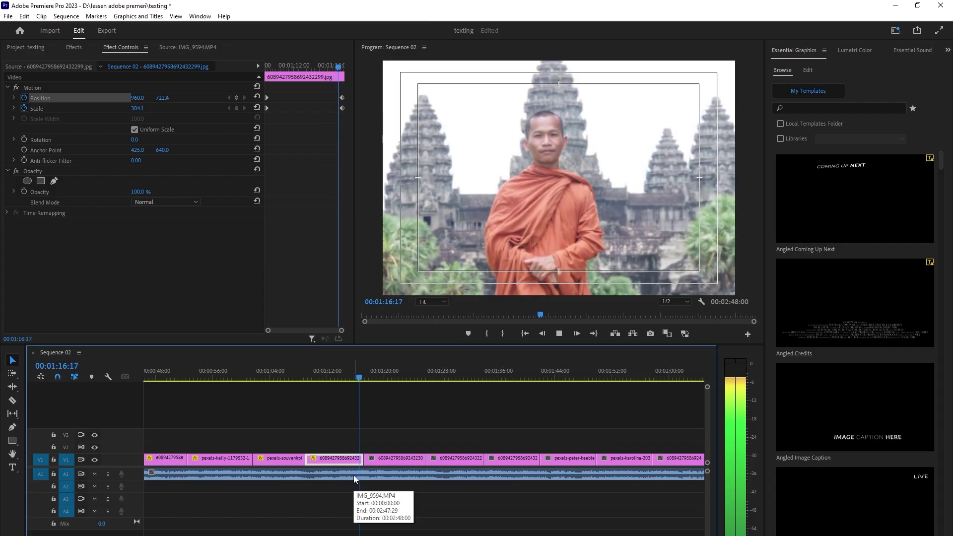
key(space)
Delete the distant monk photo 6089427958692432300.jpg and move the following photo into its place.
click(386, 458)
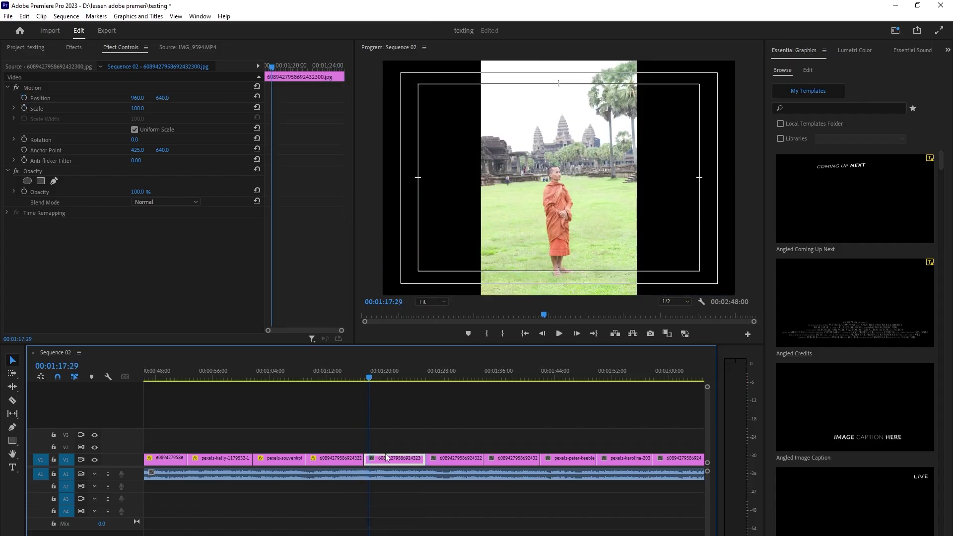
key(Delete)
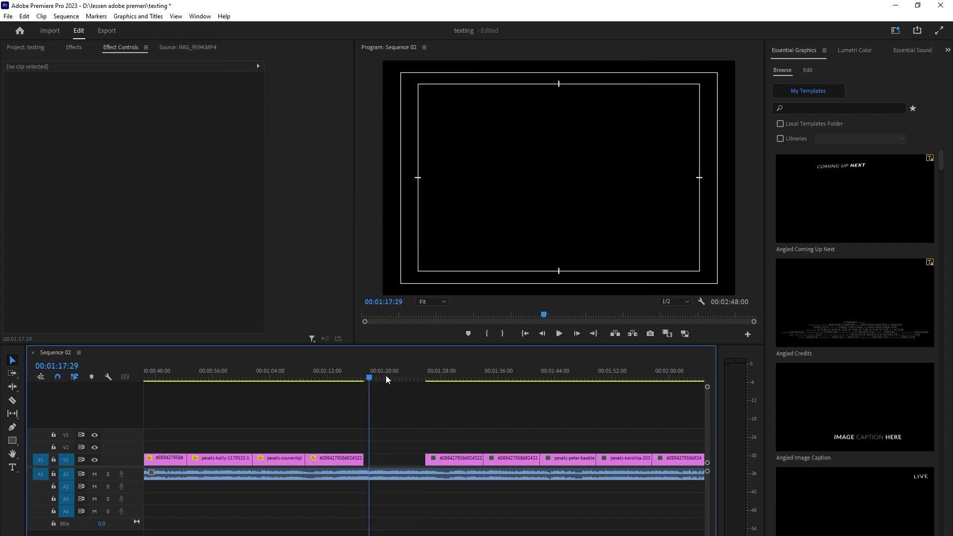
drag(386, 379, 445, 381)
drag(456, 459, 395, 461)
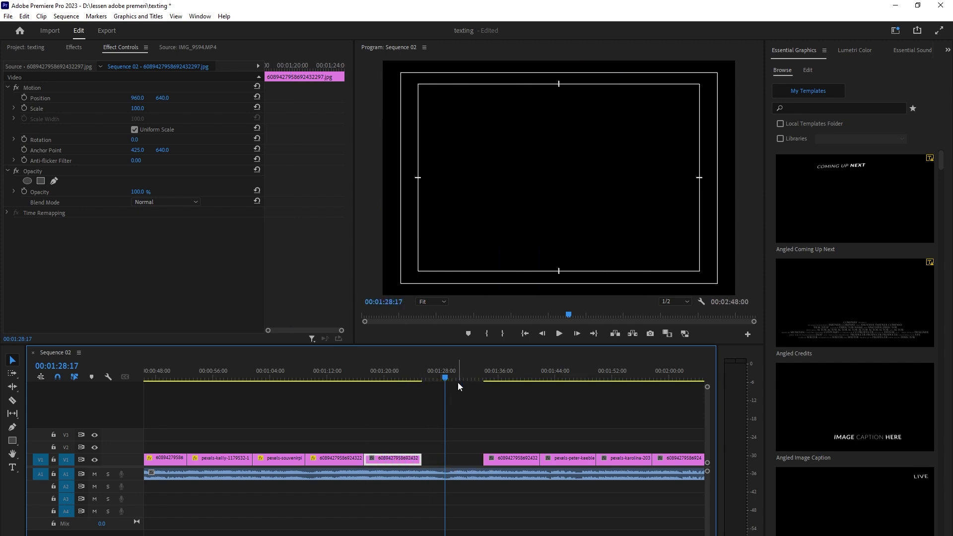
Set the monk-on-the-lawn photo to Scale 233 and vertical Position 691, and enable Scale and Position keyframes at 00:01:17:10.
click(297, 65)
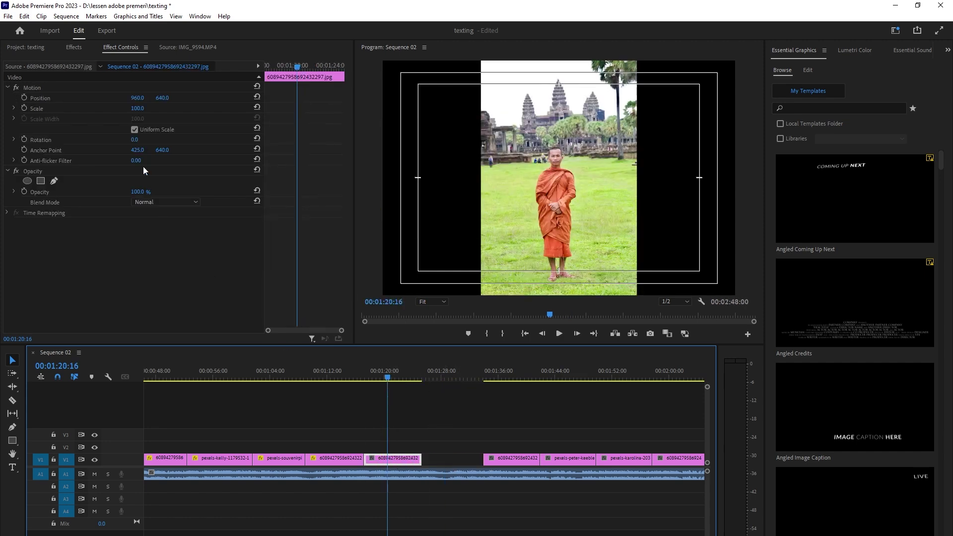
drag(139, 109, 188, 98)
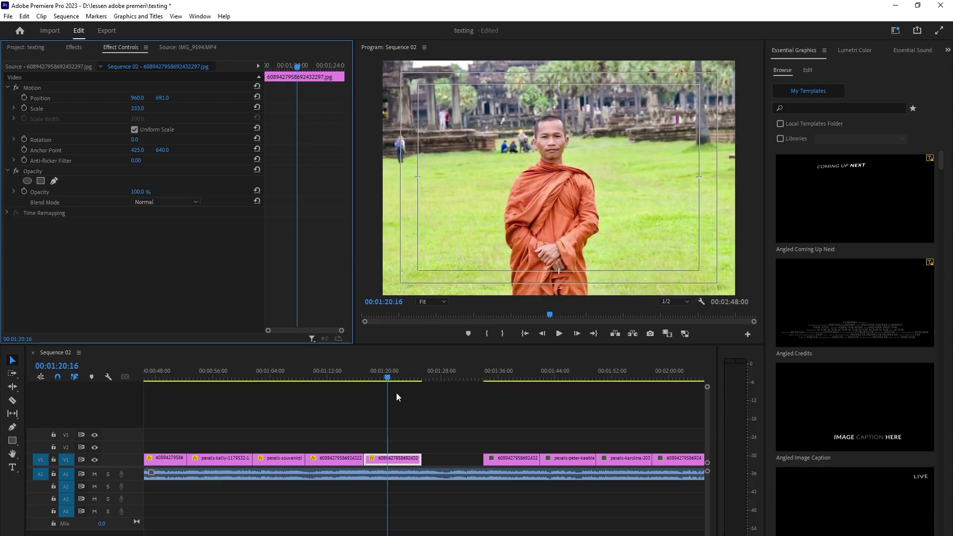
drag(387, 380, 365, 383)
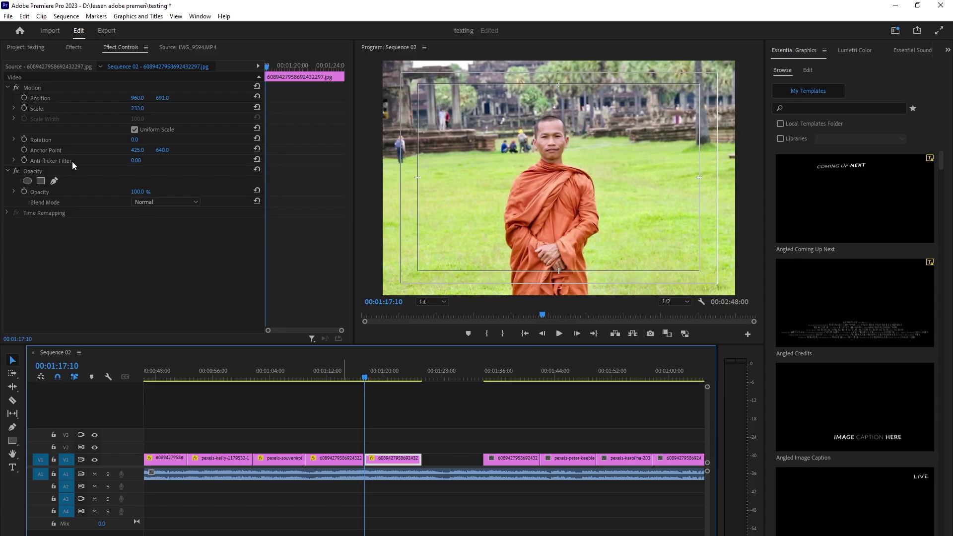
click(23, 108)
click(23, 98)
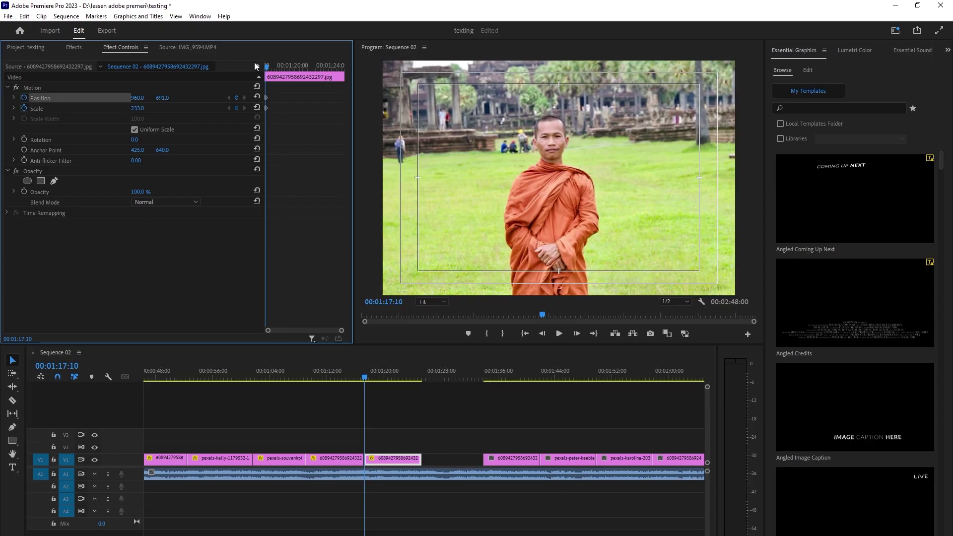
Keyframe the monk-on-the-lawn photo's Scale at 314 at 00:01:25:05.
drag(268, 70, 342, 69)
drag(137, 109, 164, 285)
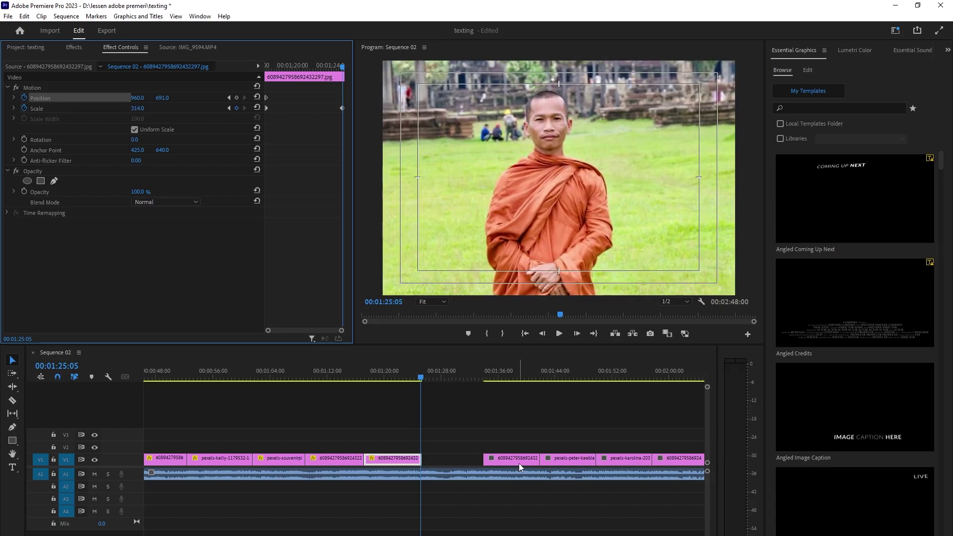
Delete the seated-monk photo and move the temple-statues and stone-face photos up behind the monk-on-the-lawn photo.
drag(519, 462, 453, 455)
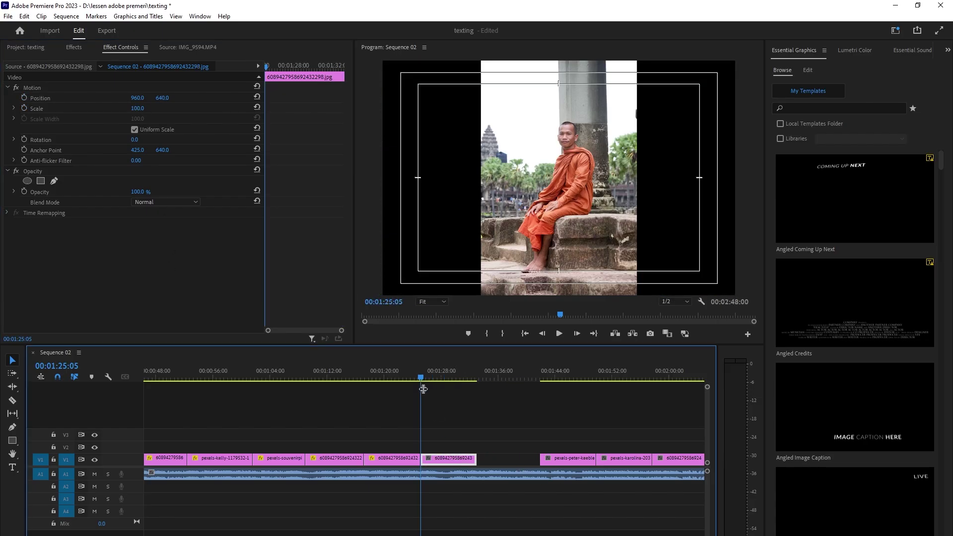
click(421, 379)
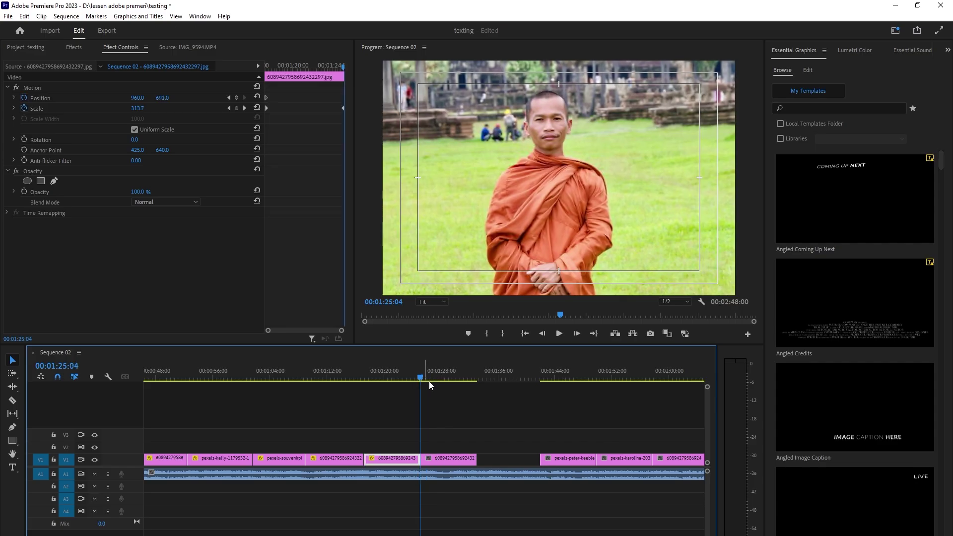
drag(421, 380, 443, 392)
click(470, 460)
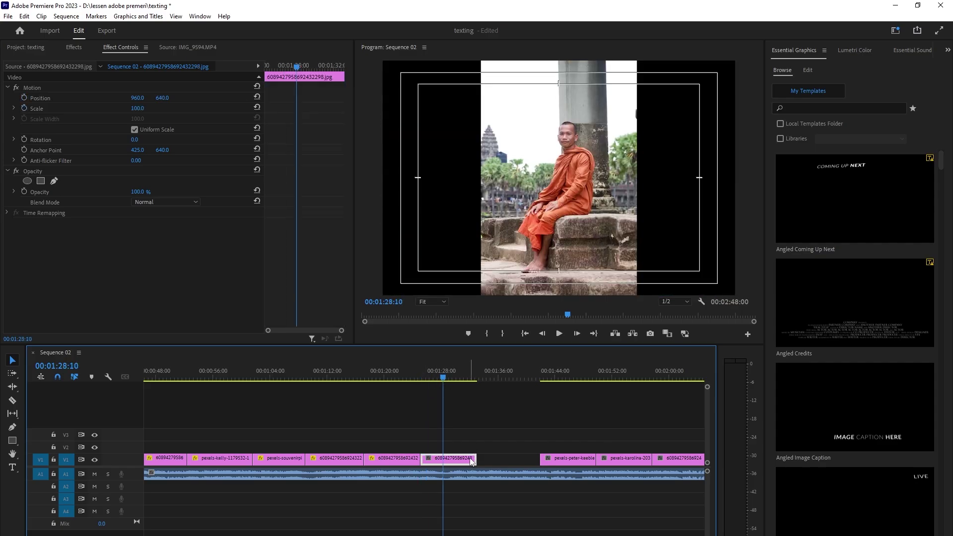
key(Delete)
drag(549, 459, 435, 463)
drag(603, 457, 489, 462)
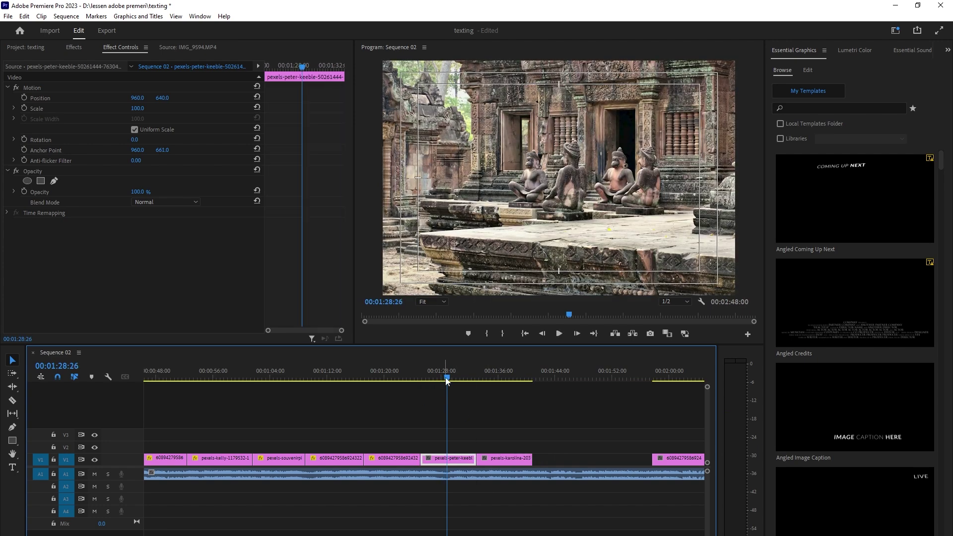
Enable Scale and Position keyframes on the temple-statues photo at 00:01:25:08.
drag(447, 381, 424, 391)
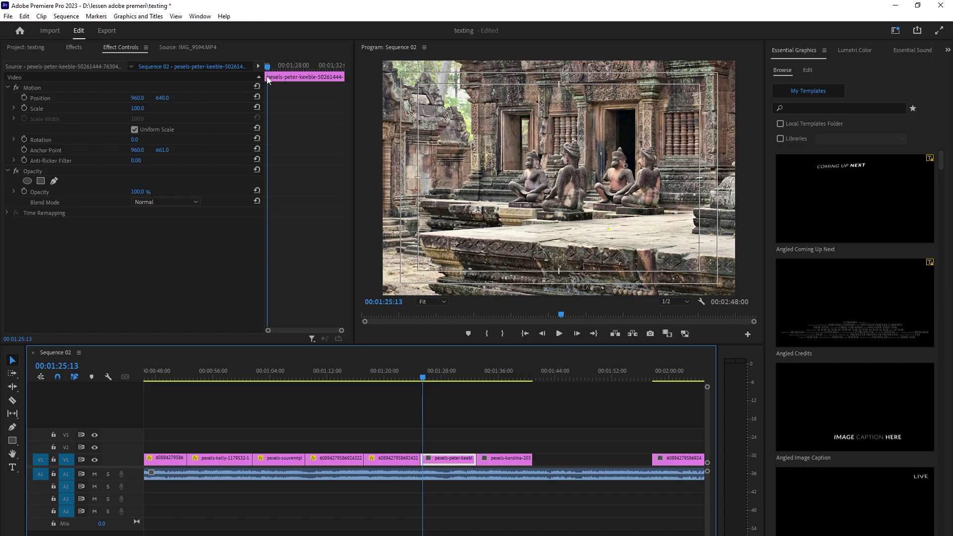
drag(267, 67, 265, 67)
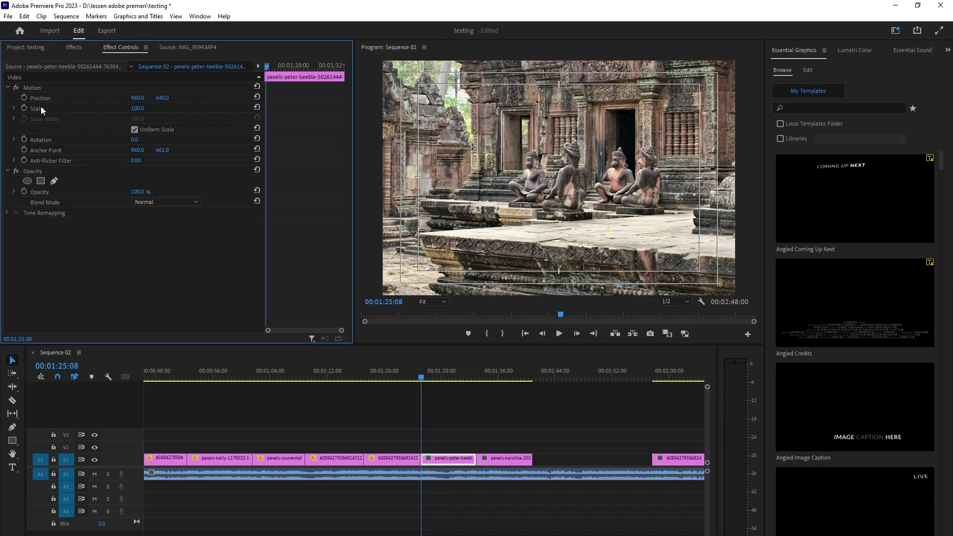
click(24, 108)
click(24, 97)
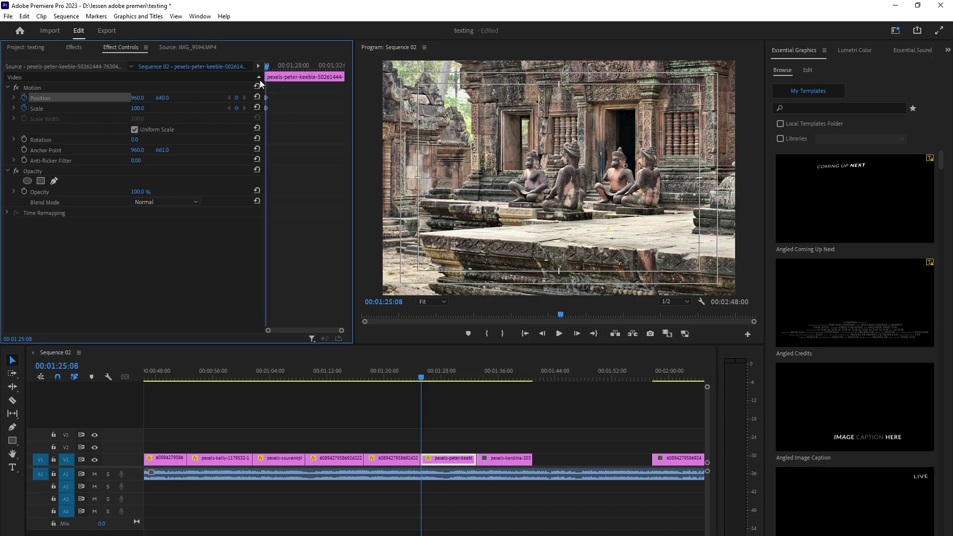
Keyframe the temple-statues photo's Scale at 165 at 00:01:32:22.
drag(268, 69, 341, 80)
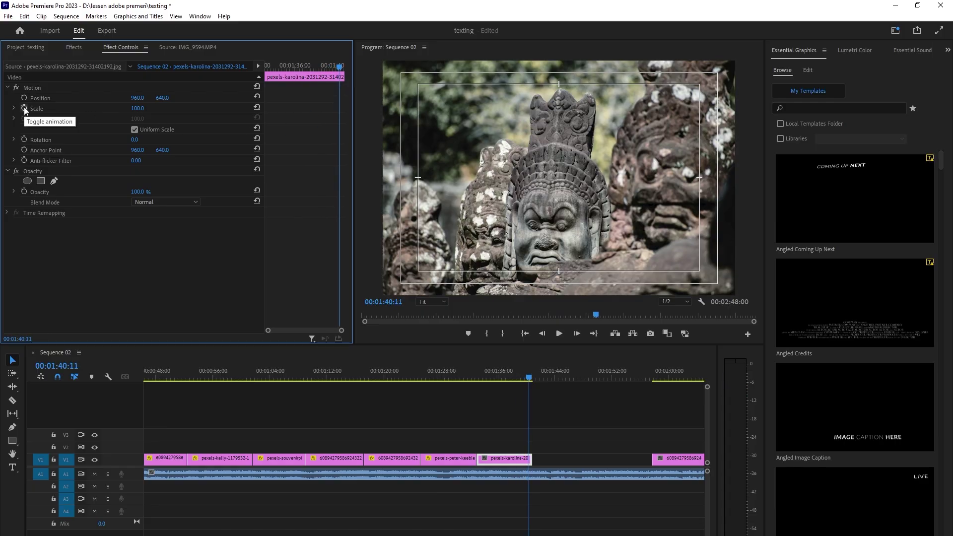
drag(343, 66, 257, 63)
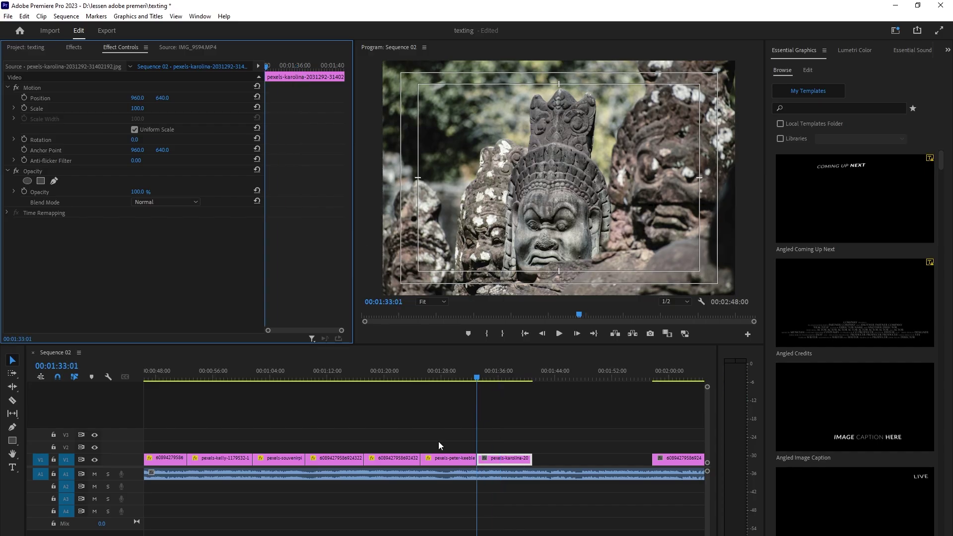
click(448, 459)
mouse_move(473, 379)
mouse_down()
mouse_move(436, 385)
mouse_move(475, 386)
mouse_up()
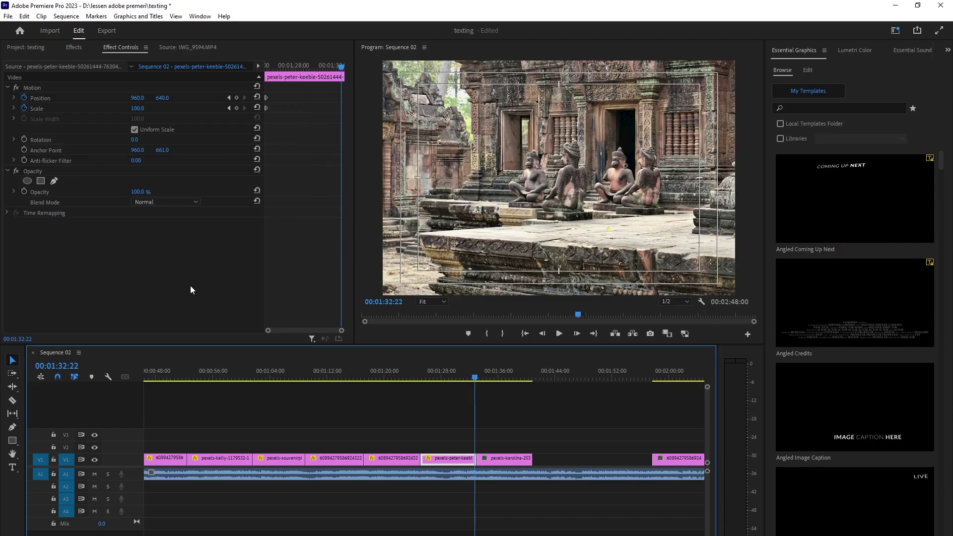
drag(137, 113, 142, 103)
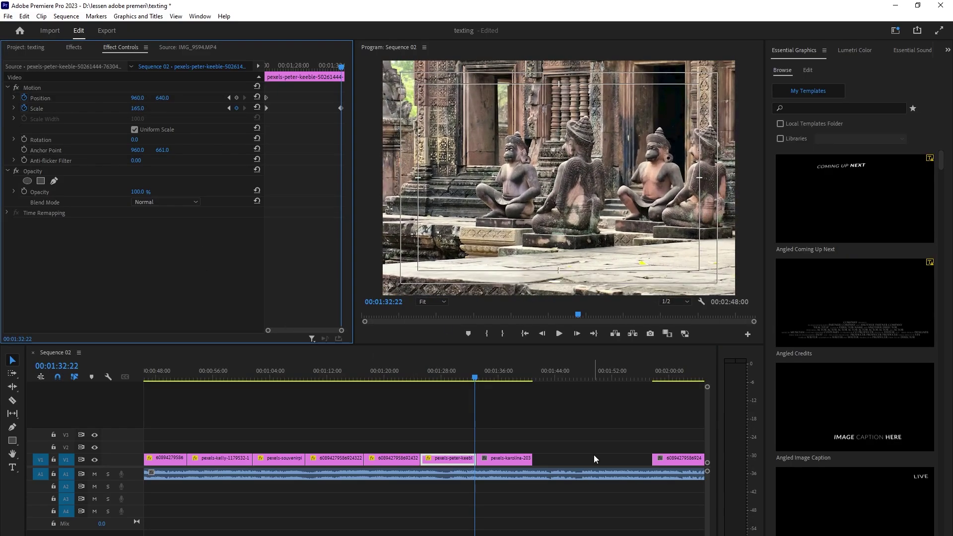
Animate the stone-face photo with Scale and Position keyframes from 00:01:33:04, reaching Scale 192 and vertical Position 158 at 00:01:40:20.
key(Down)
click(507, 458)
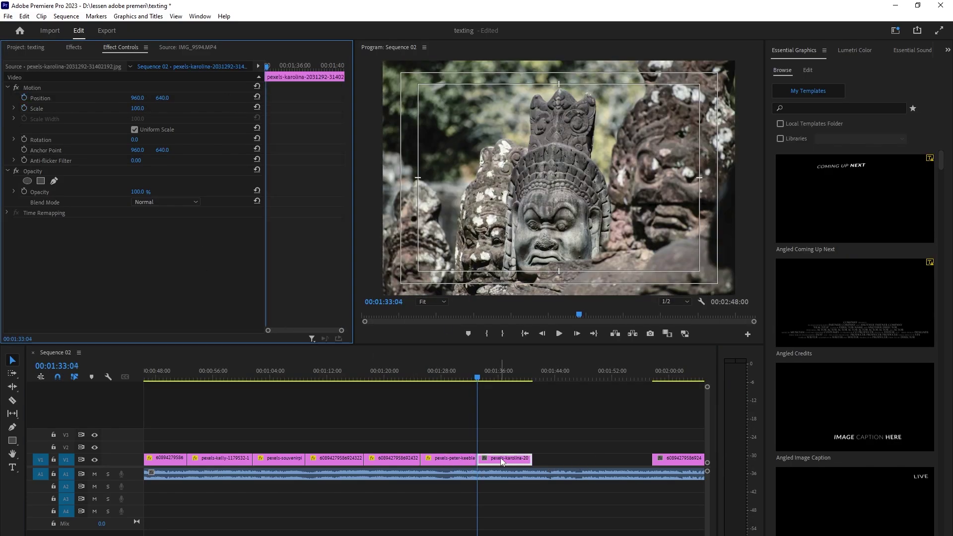
click(24, 108)
click(23, 98)
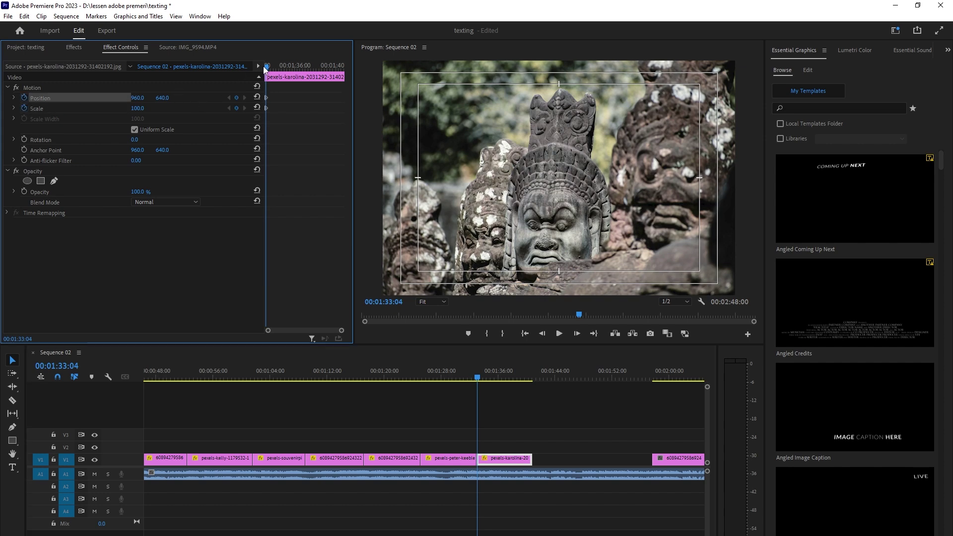
drag(271, 69, 342, 69)
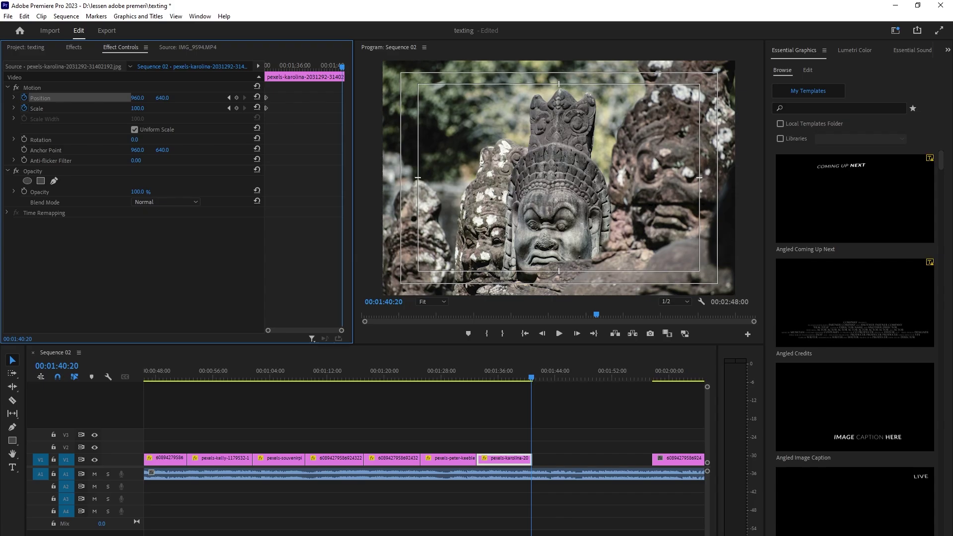
mouse_move(137, 109)
mouse_down()
mouse_move(159, 107)
mouse_move(126, 98)
mouse_up()
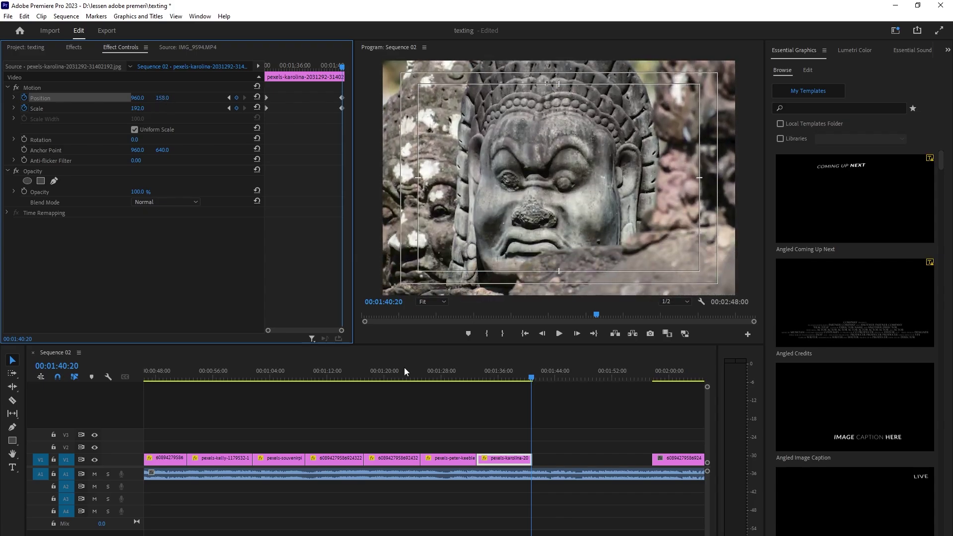
Move the monk-beside-the-sign photo up behind the stone-face photo and start its Position and Scale keyframes at 00:01:41:03 with Scale 165.
drag(654, 459, 537, 459)
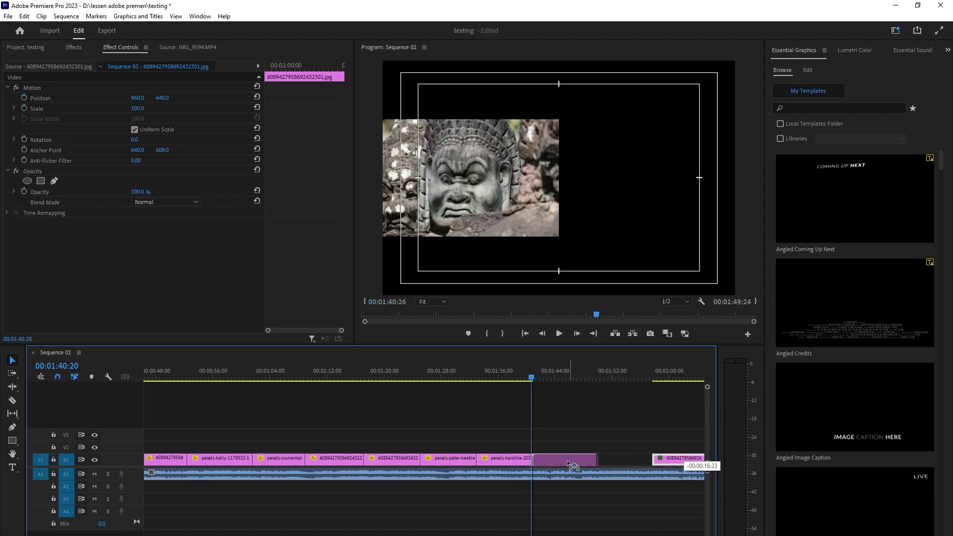
key(Down)
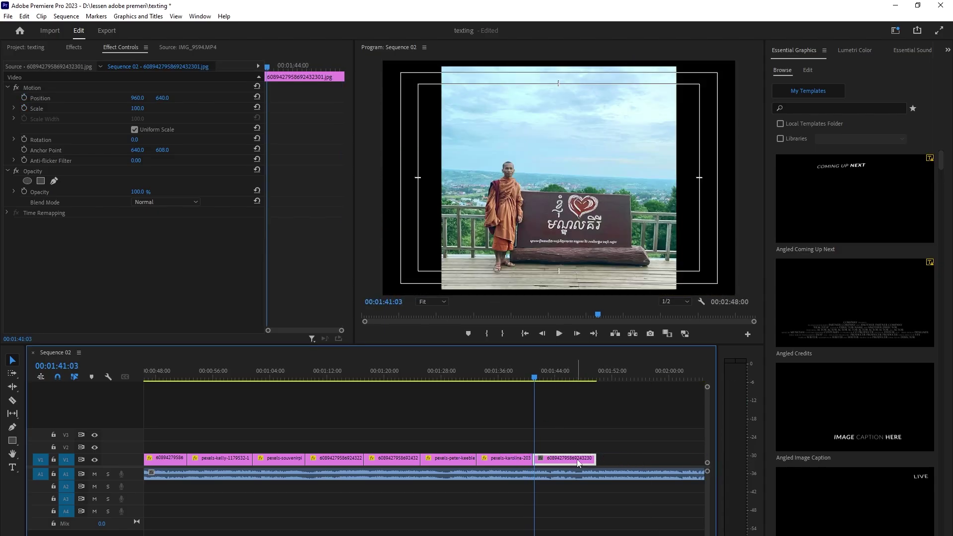
click(25, 97)
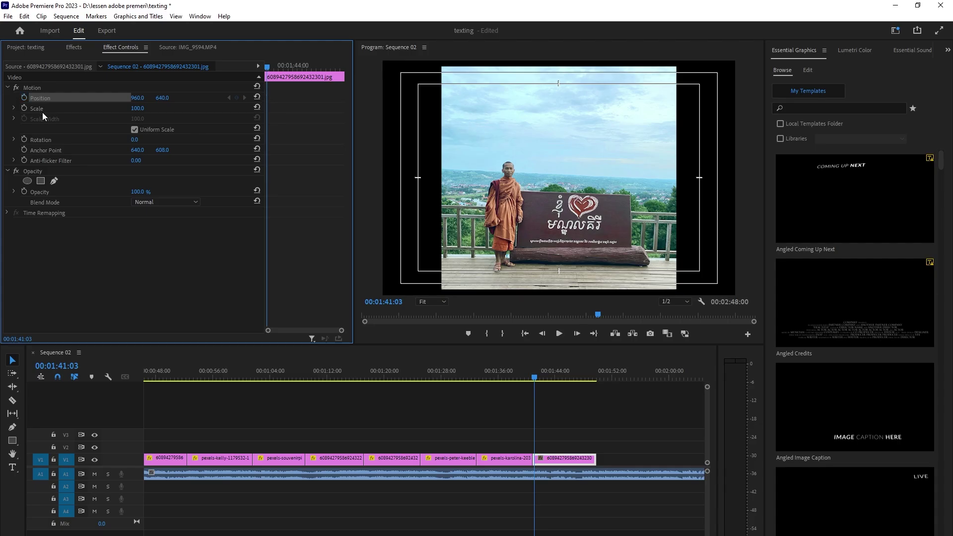
mouse_move(137, 108)
mouse_down()
mouse_move(174, 108)
mouse_move(130, 109)
mouse_up()
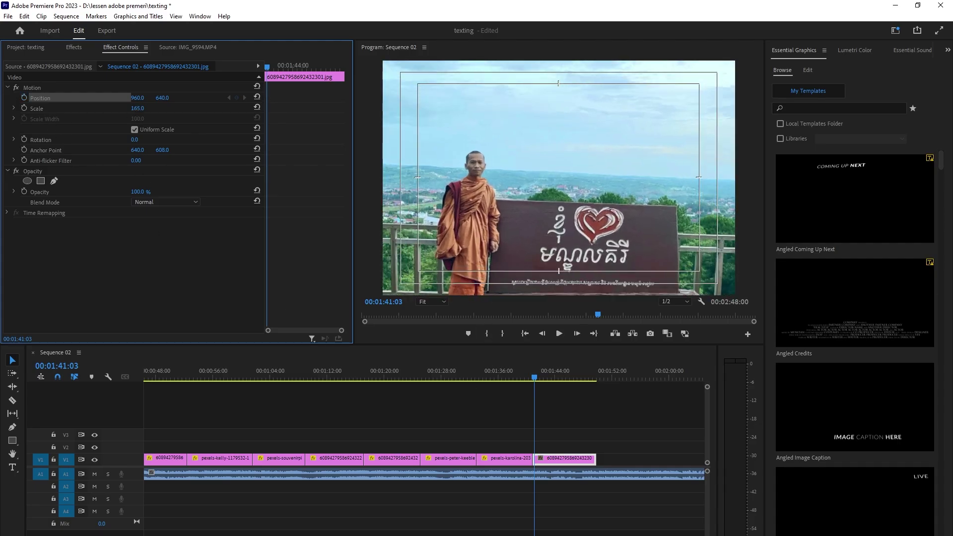
click(24, 97)
click(24, 108)
Keyframe the monk-beside-the-sign photo at Scale 234 and vertical Position 302 at 00:01:49:18.
drag(268, 66, 342, 66)
click(132, 109)
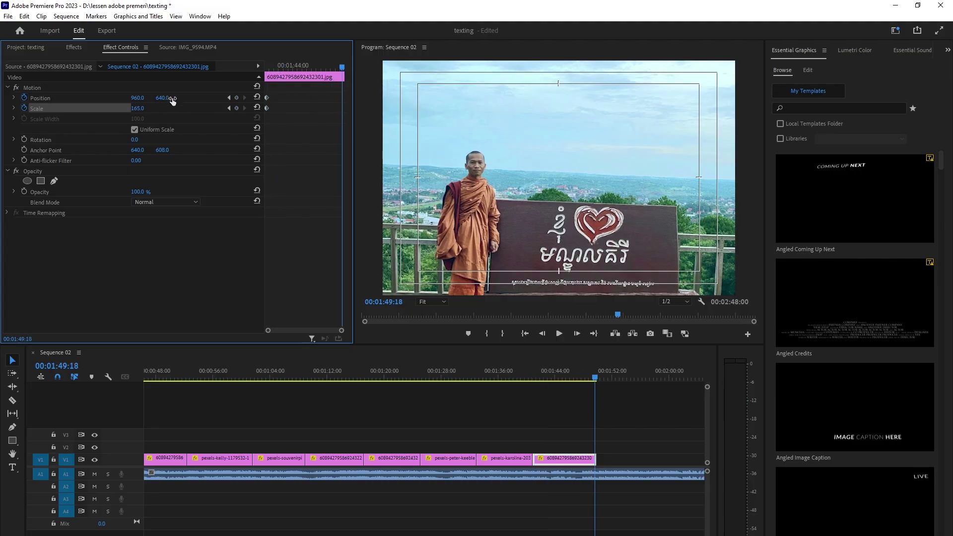
text(205)
key(Return)
drag(138, 108, 68, 97)
drag(163, 98, 88, 98)
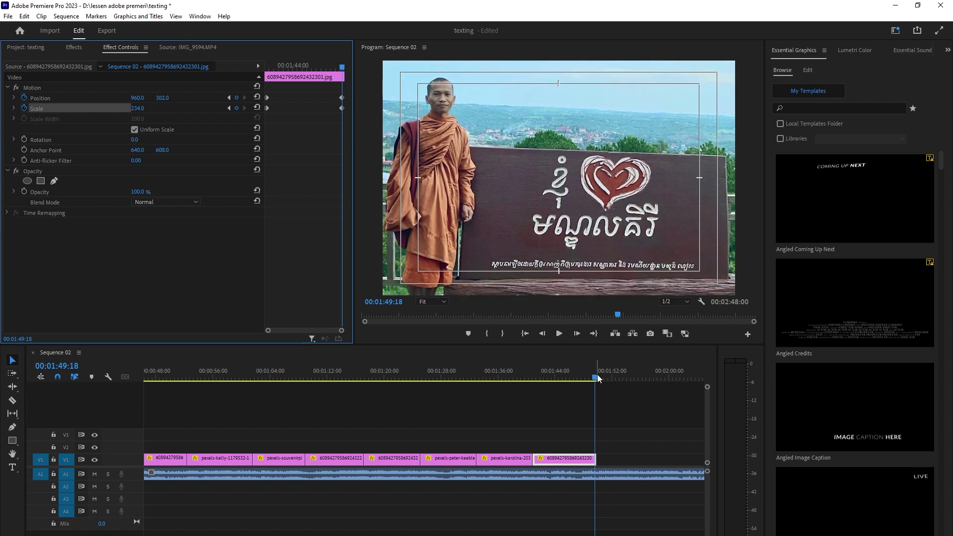
Play back the end of the monk-beside-the-sign photo's animation.
drag(597, 378, 569, 385)
key(space)
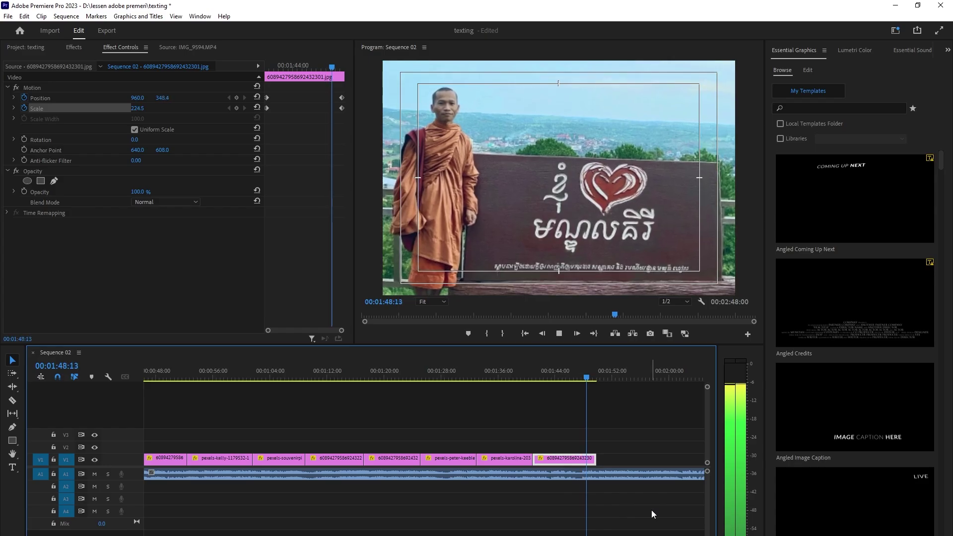
key(space)
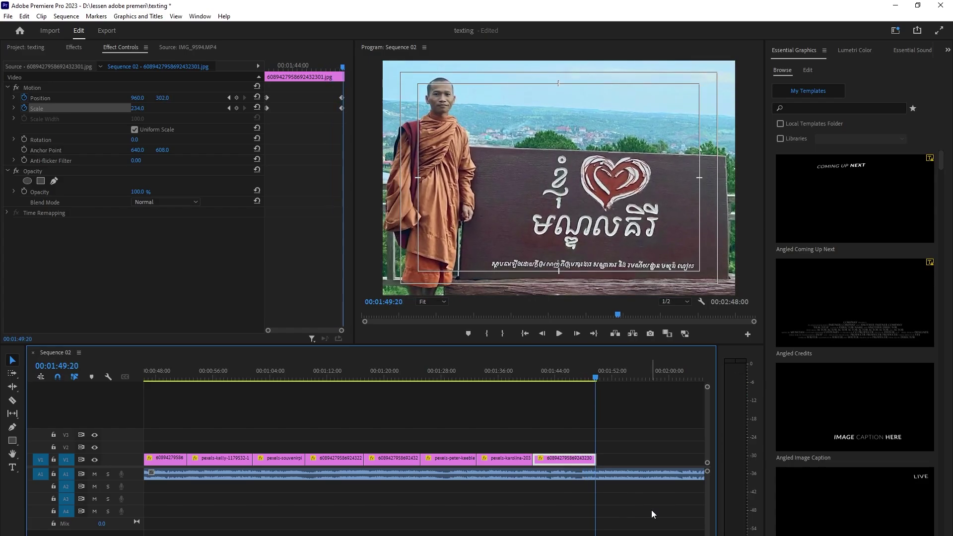
Cut the audio at the end of the last photo and delete the remainder.
key(c)
click(597, 474)
key(v)
click(621, 474)
key(Delete)
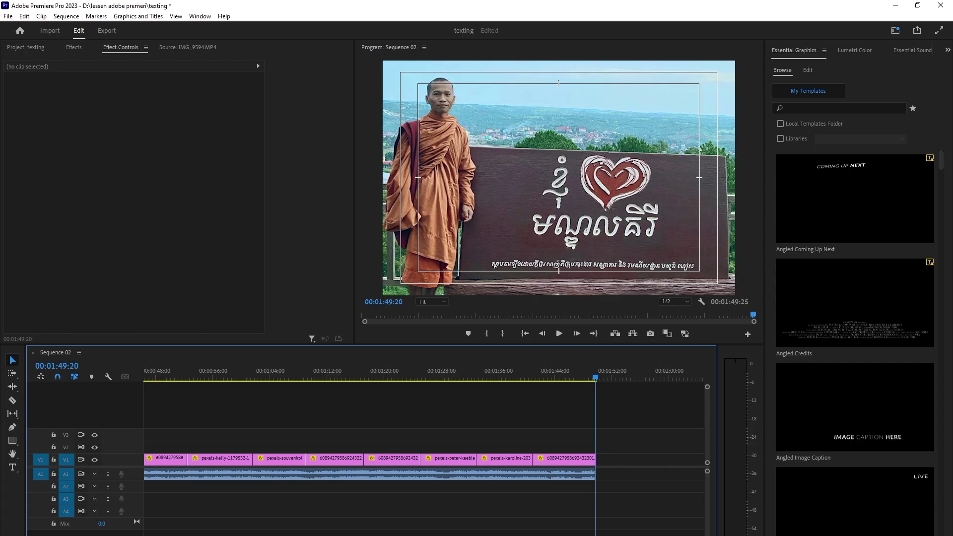
Play the slideshow from the start of the sequence through to the Buddha-statue photo.
key(minus)
key(minus)
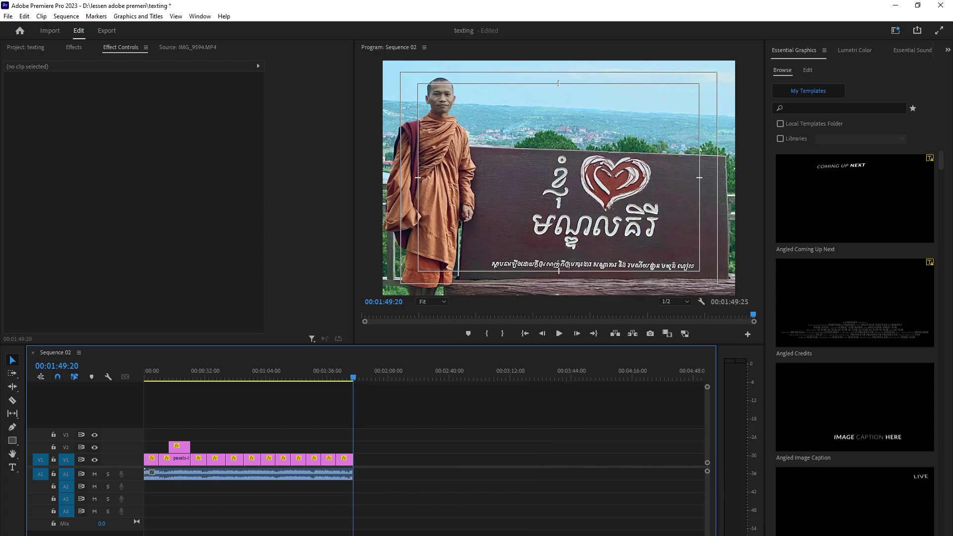
click(152, 459)
key(Home)
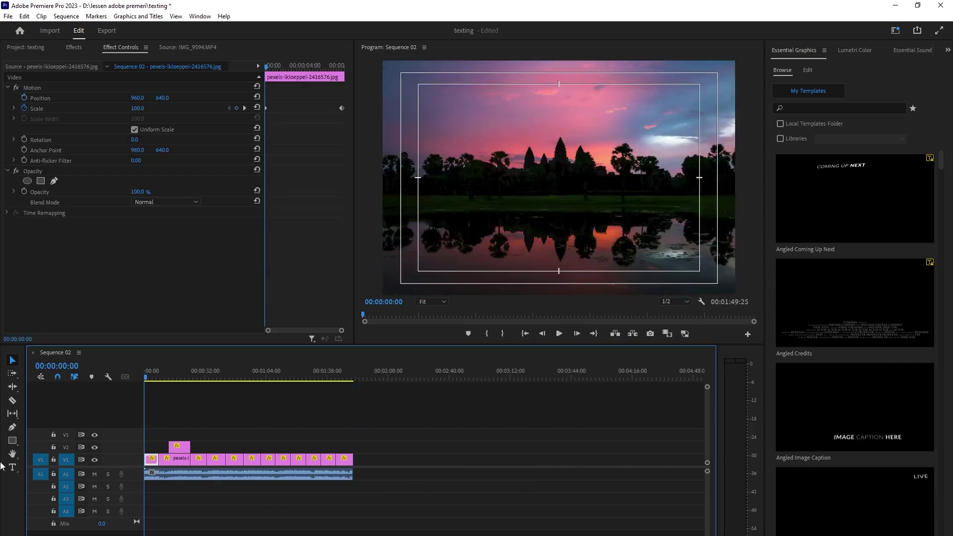
key(space)
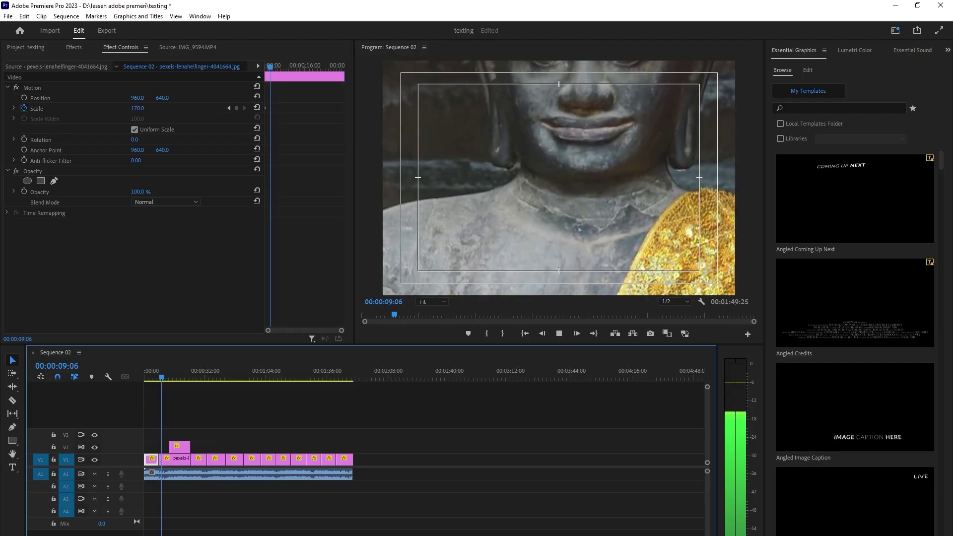
key(space)
Place the 09 Light Leaks transition from the TRANSITIONS, 11. Light Leaks, V1 bin above the cut between the first two photos.
mouse_move(350, 535)
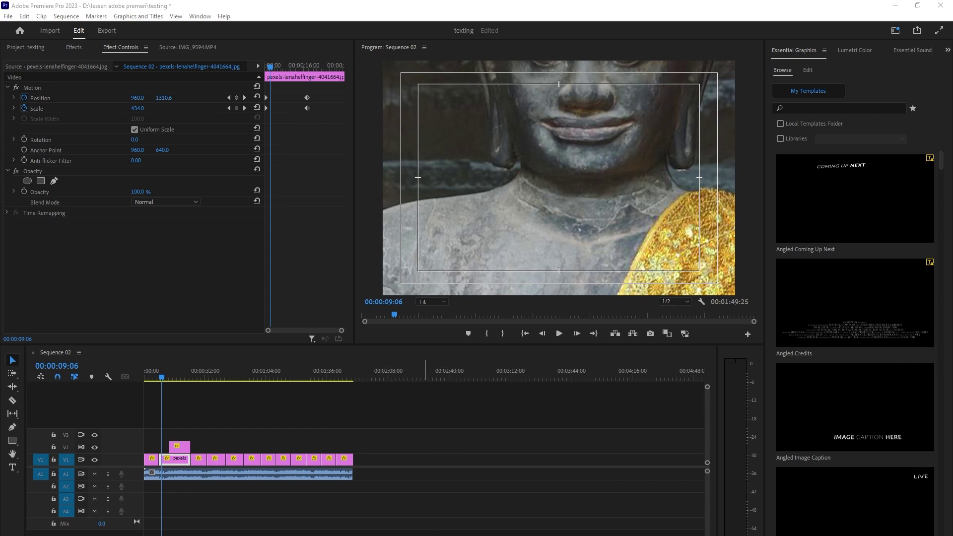
key(=)
key(=)
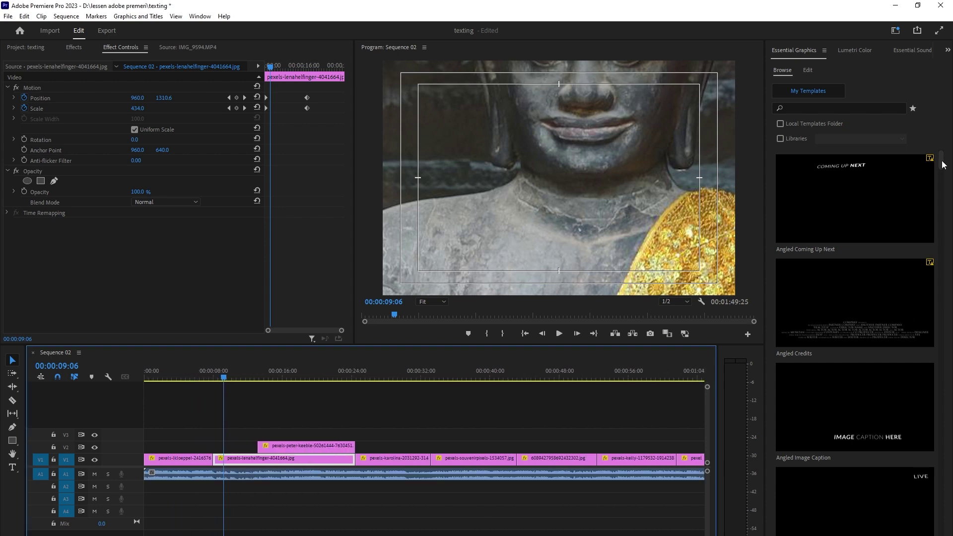
click(14, 50)
scroll(167, 251, up, 3)
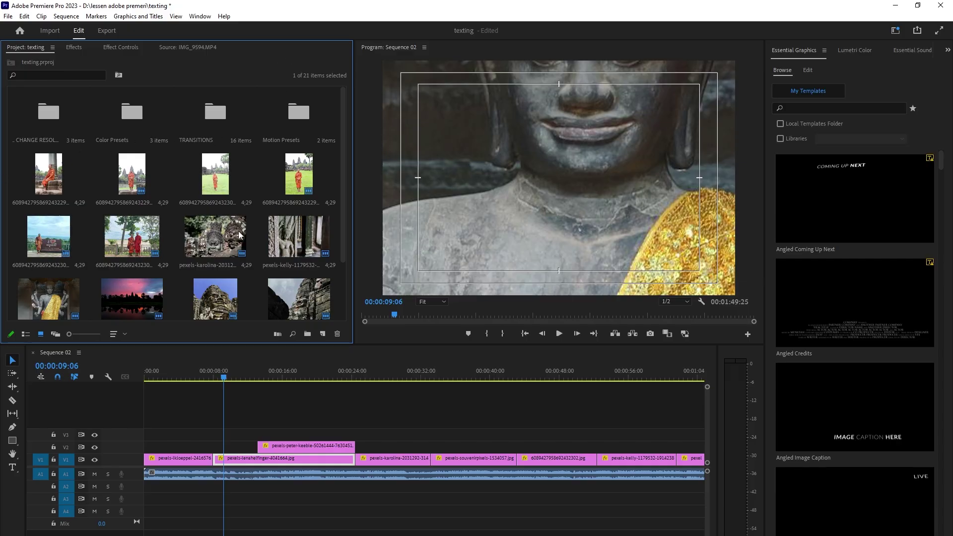
double_click(225, 127)
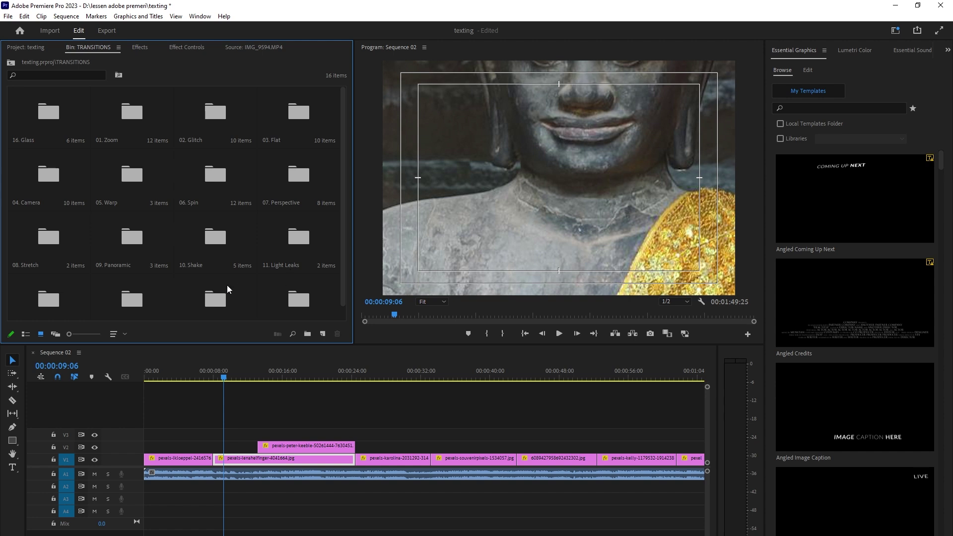
double_click(293, 245)
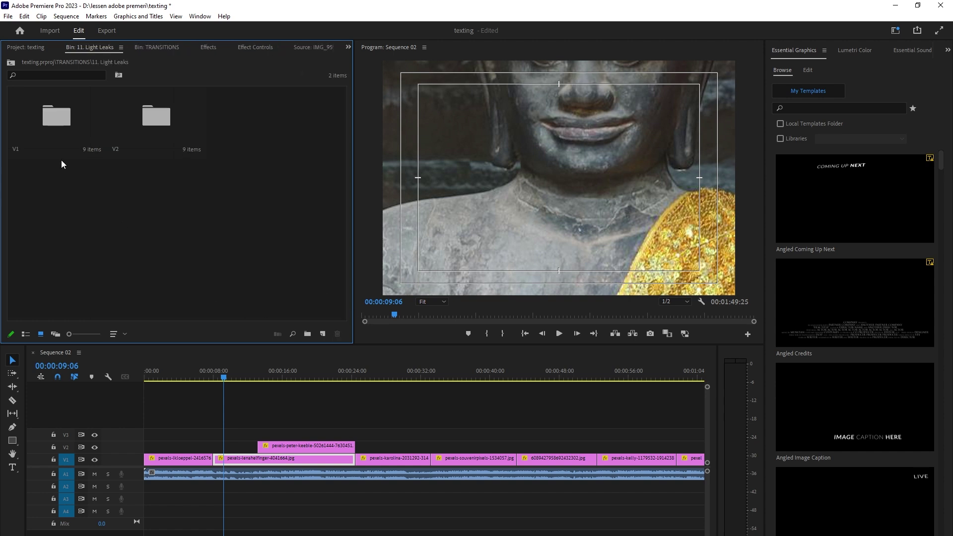
double_click(56, 116)
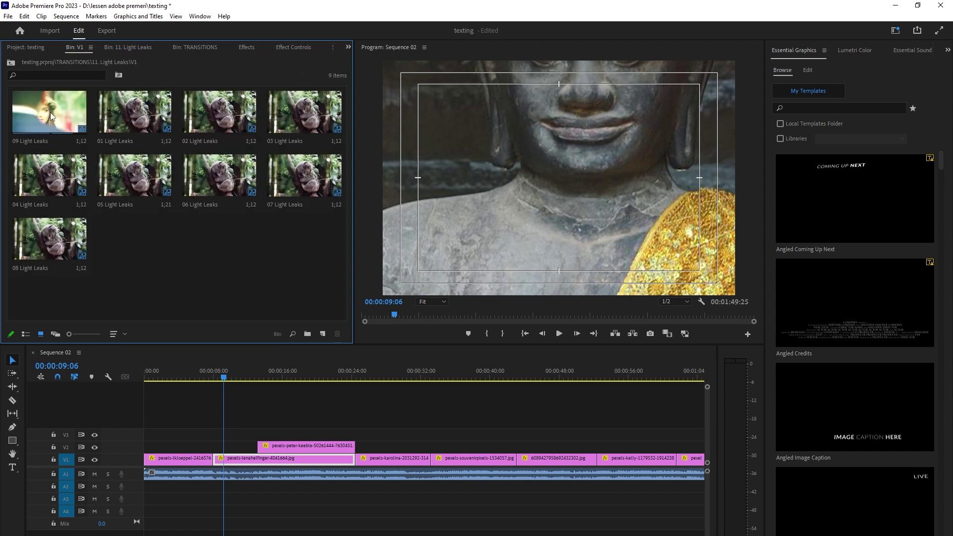
drag(49, 112, 219, 451)
Play back the light-leak transition between the sunset and Buddha-statue photos and inspect it at 00:00:08:11.
drag(224, 378, 185, 395)
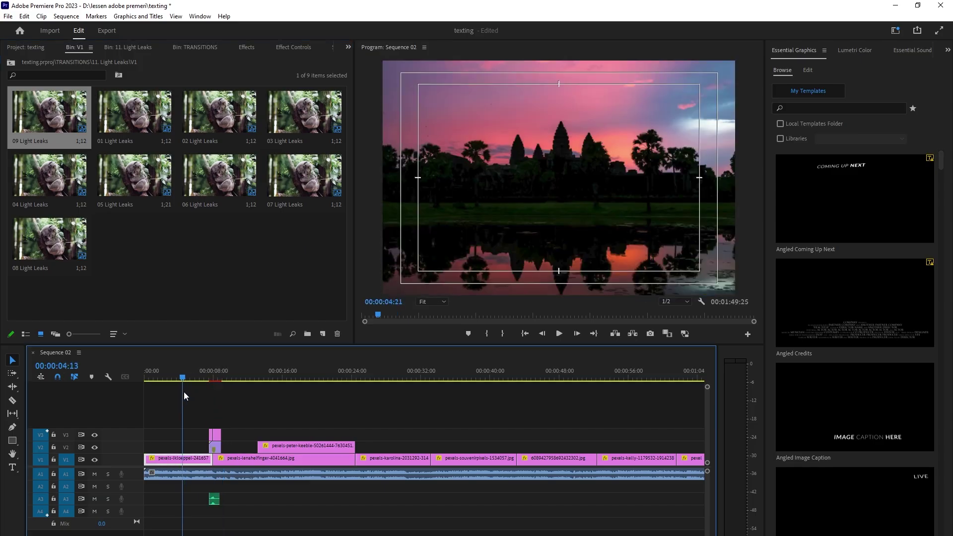
key(space)
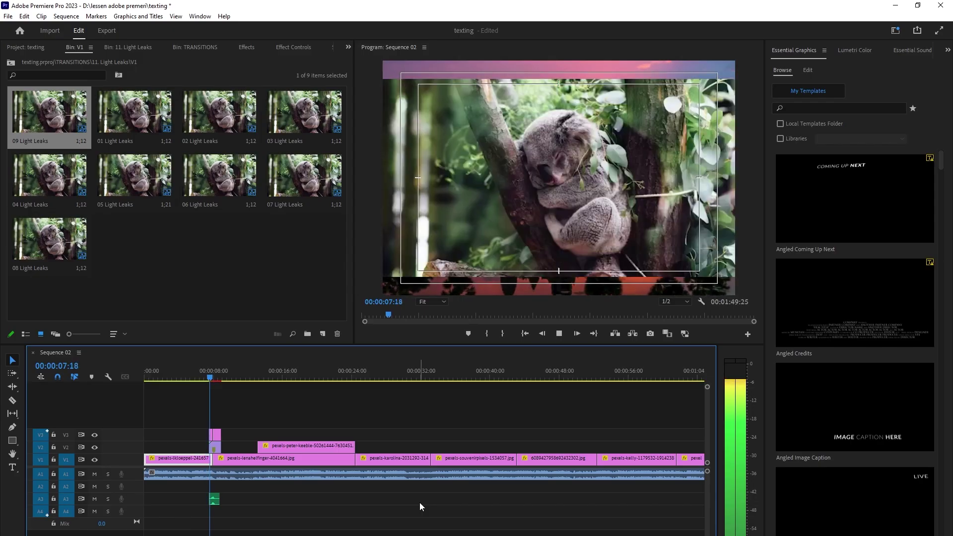
key(space)
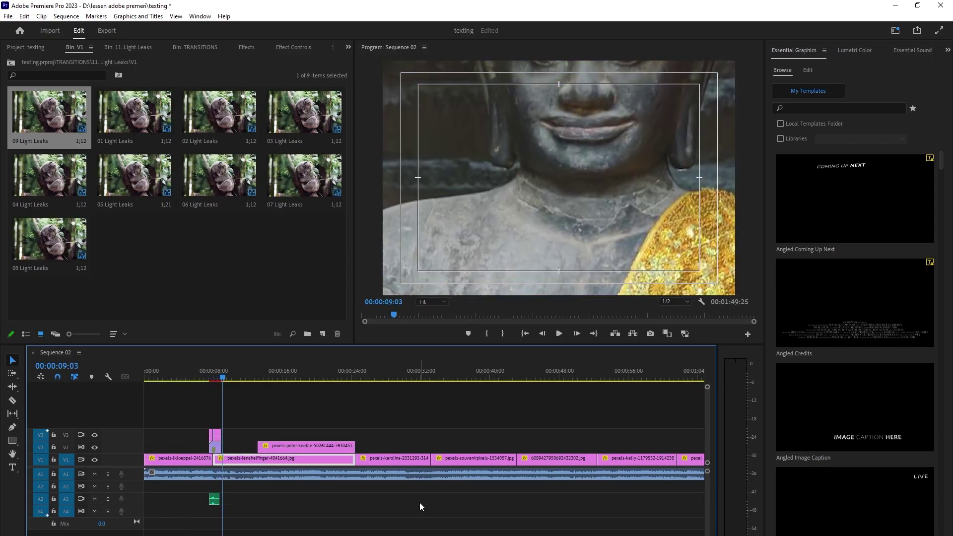
drag(220, 376, 215, 381)
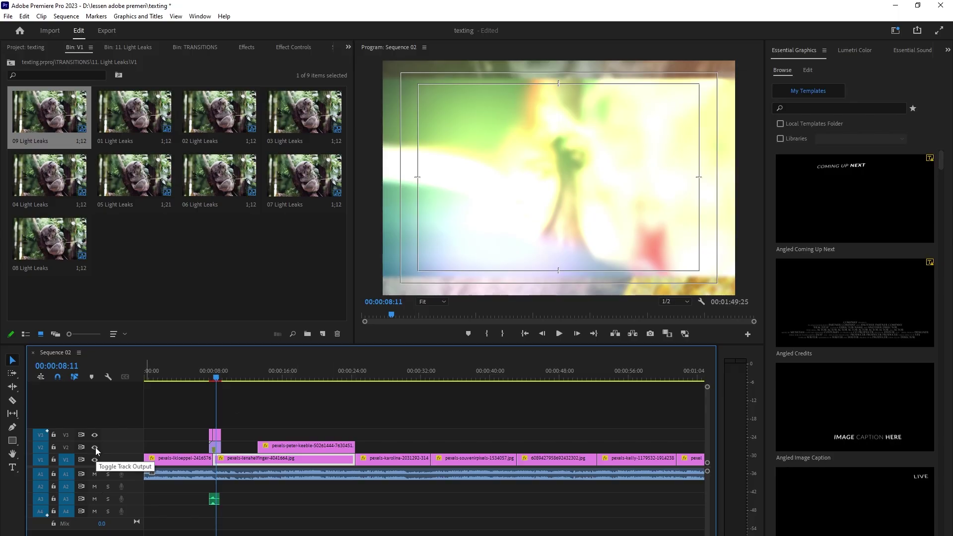
Move all the light-leak transition's video clips up one track, onto V3 and V4.
drag(244, 427, 206, 454)
click(225, 432)
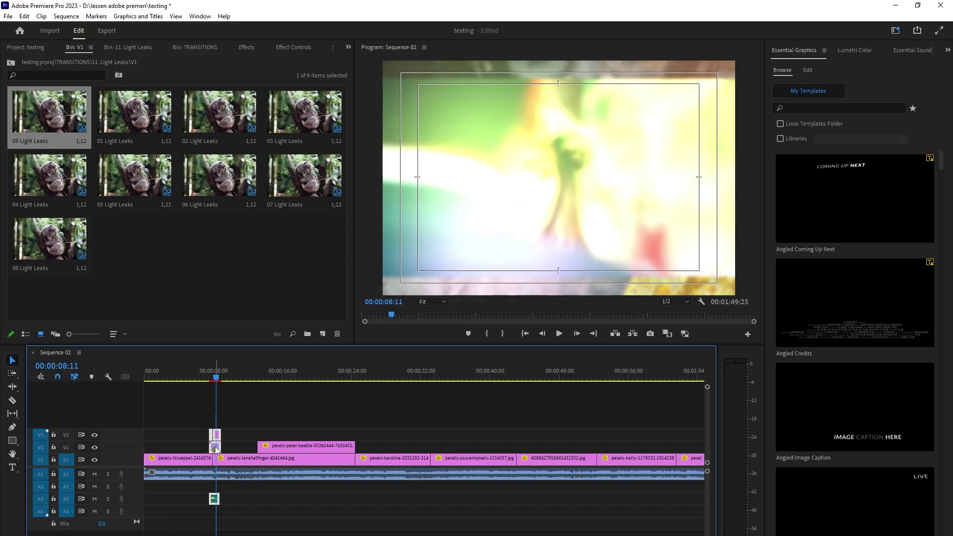
drag(216, 449, 215, 437)
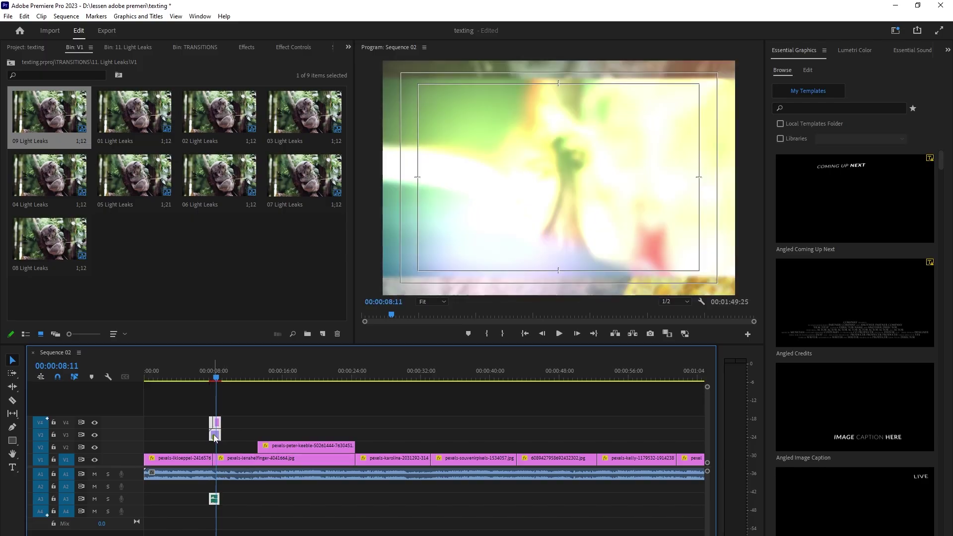
Turn off the V3 track's output and play back the light-leak transition over the first cut.
drag(220, 379, 203, 379)
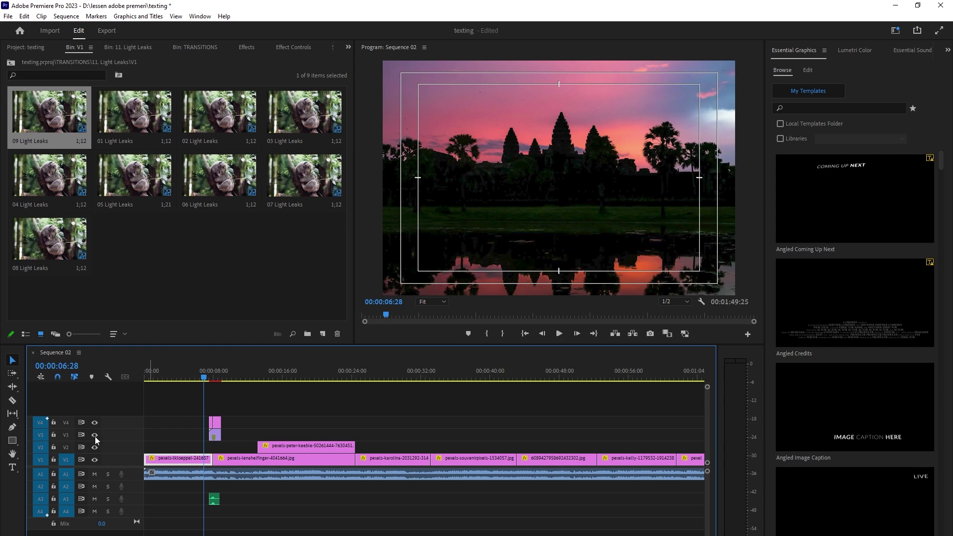
key(space)
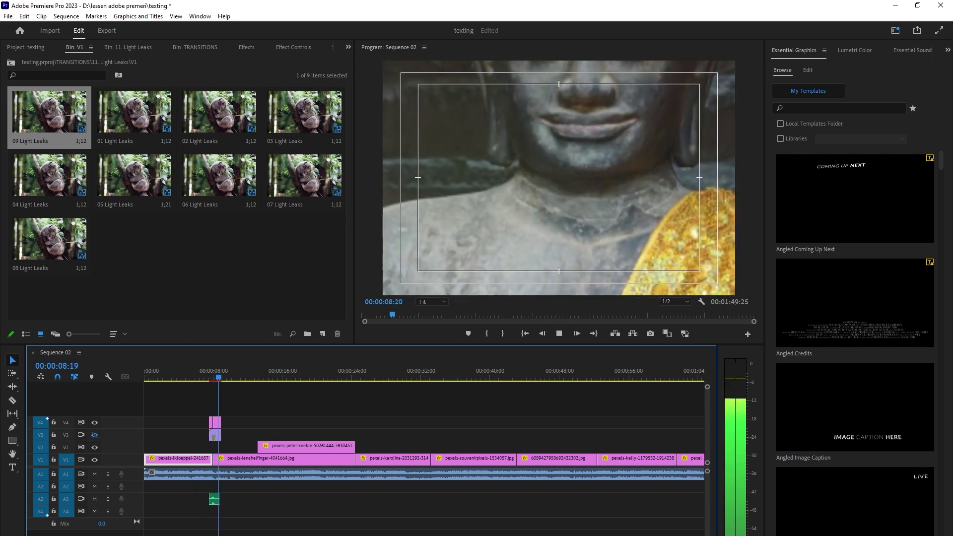
click(225, 387)
drag(225, 382, 190, 392)
key(space)
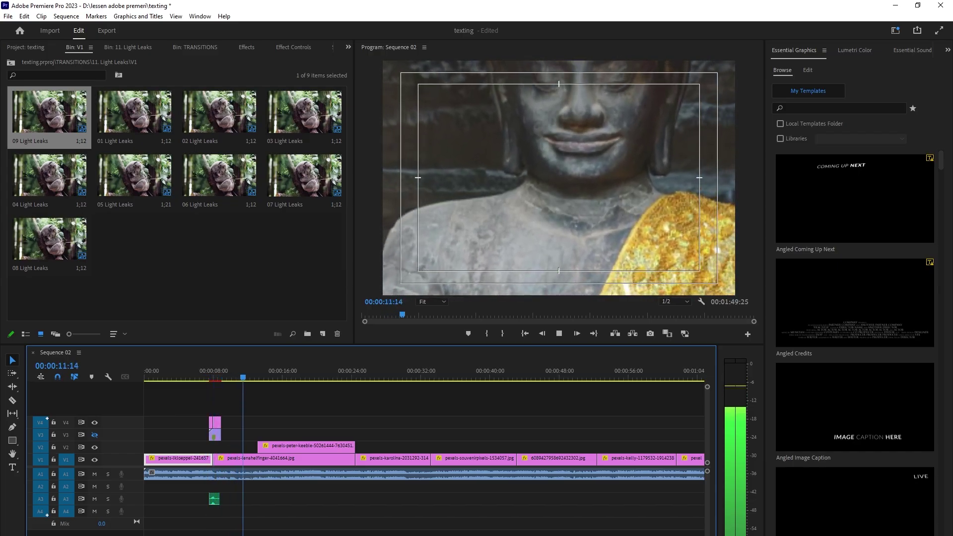
Place the 05 Light Leaks transition on V3 above the cut at 00:00:24:14 and play it back.
key(space)
drag(244, 380, 356, 401)
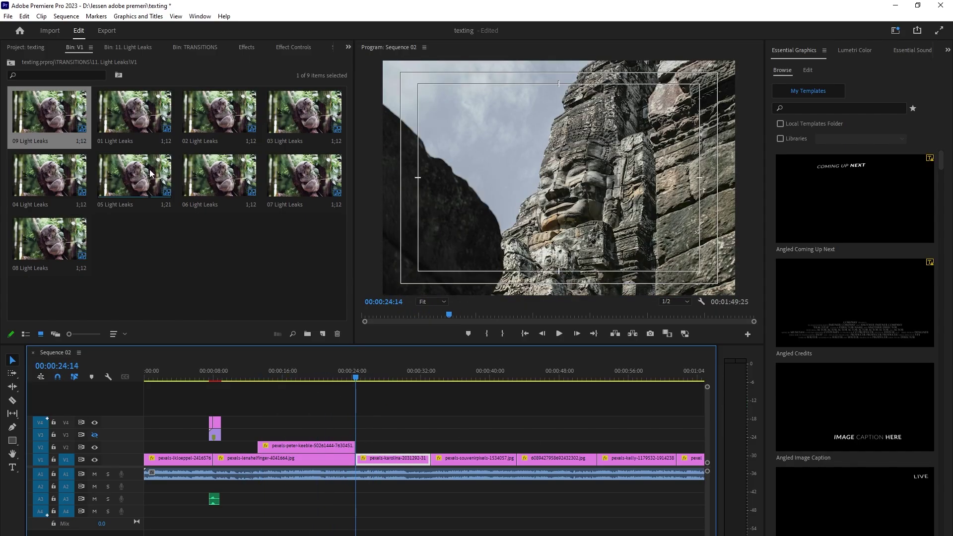
drag(134, 176, 359, 435)
drag(357, 376, 346, 377)
key(space)
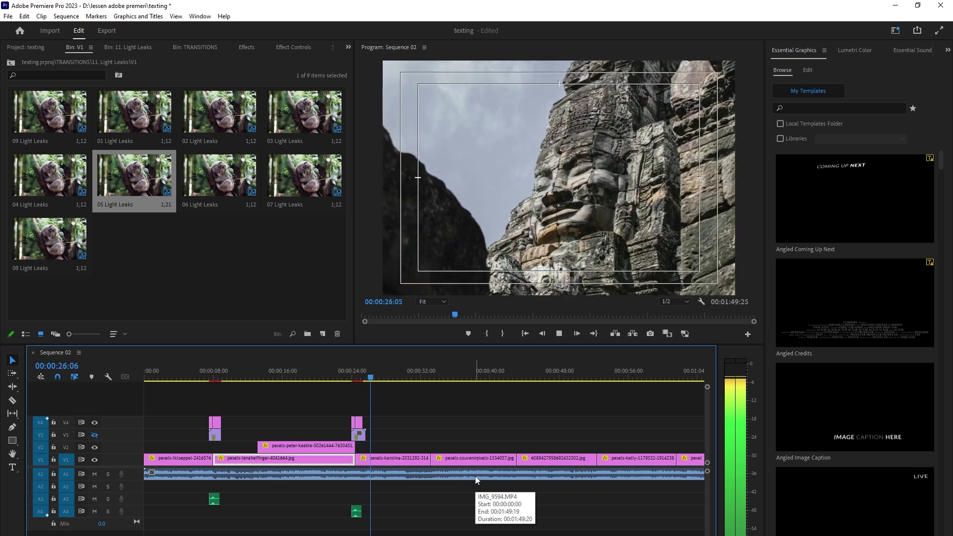
key(space)
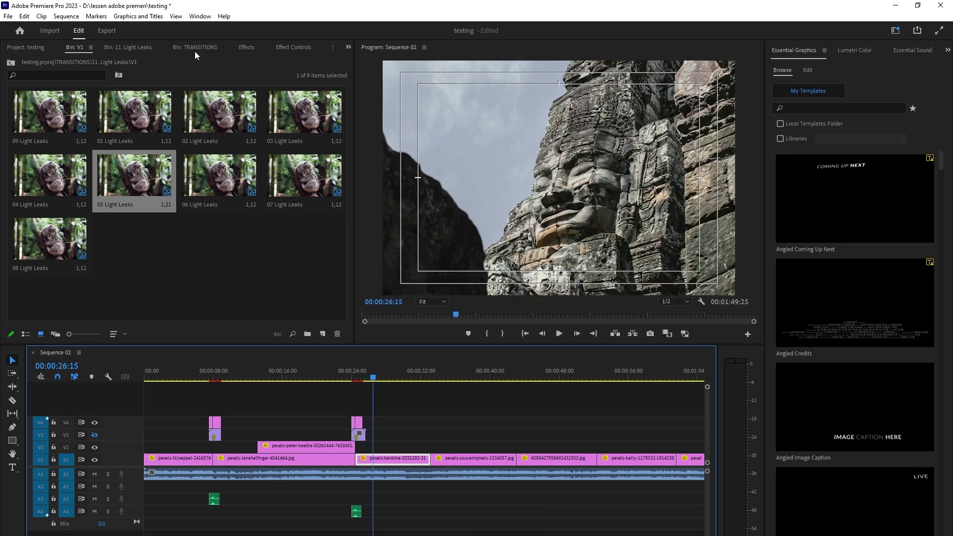
Browse TRANSITIONS to 07. Perspective, Perspective - In, and open the 03 Perspective in - up sequence.
click(27, 48)
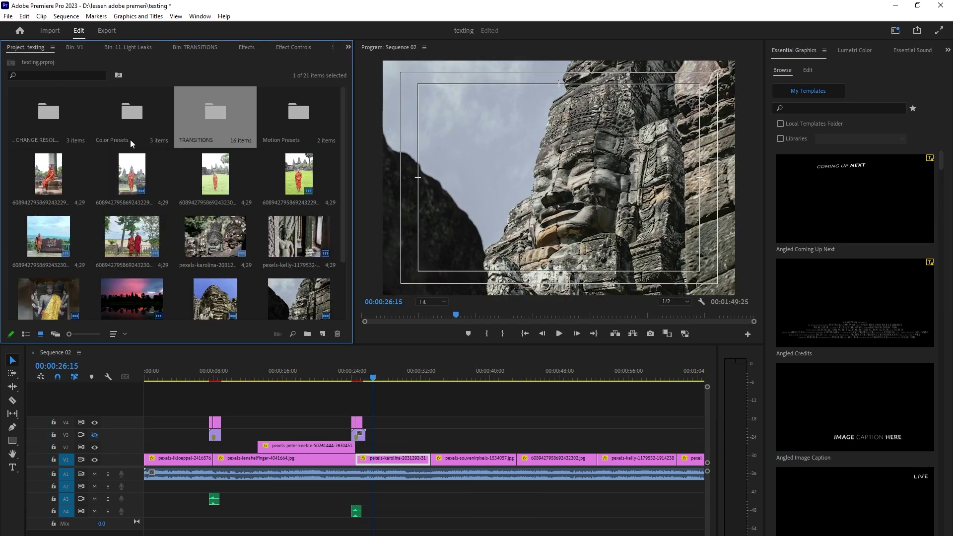
double_click(219, 119)
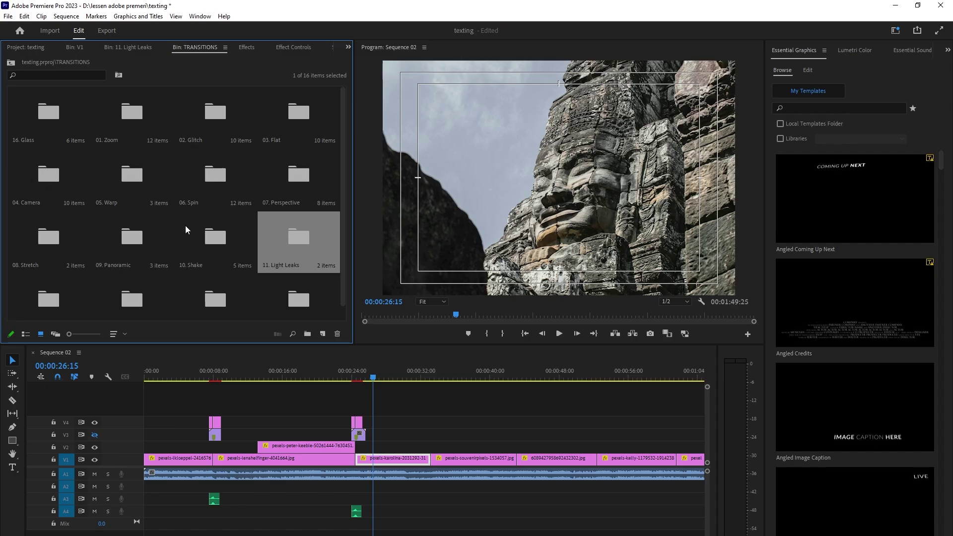
click(297, 175)
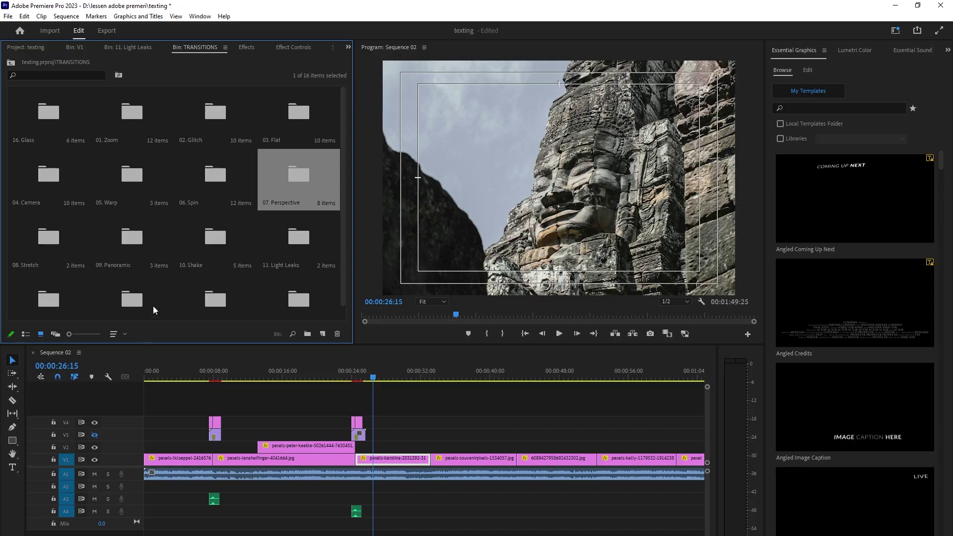
scroll(164, 303, down, 1)
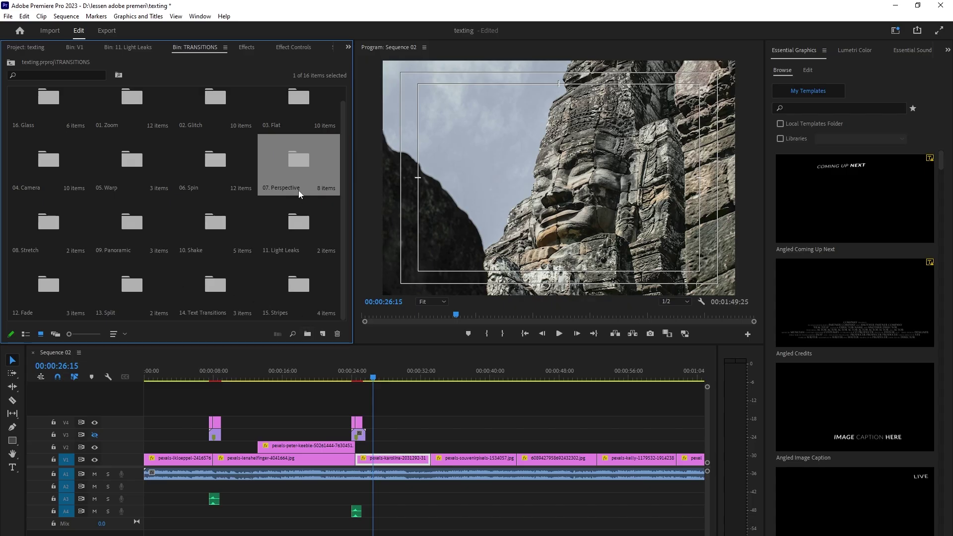
double_click(303, 167)
double_click(51, 124)
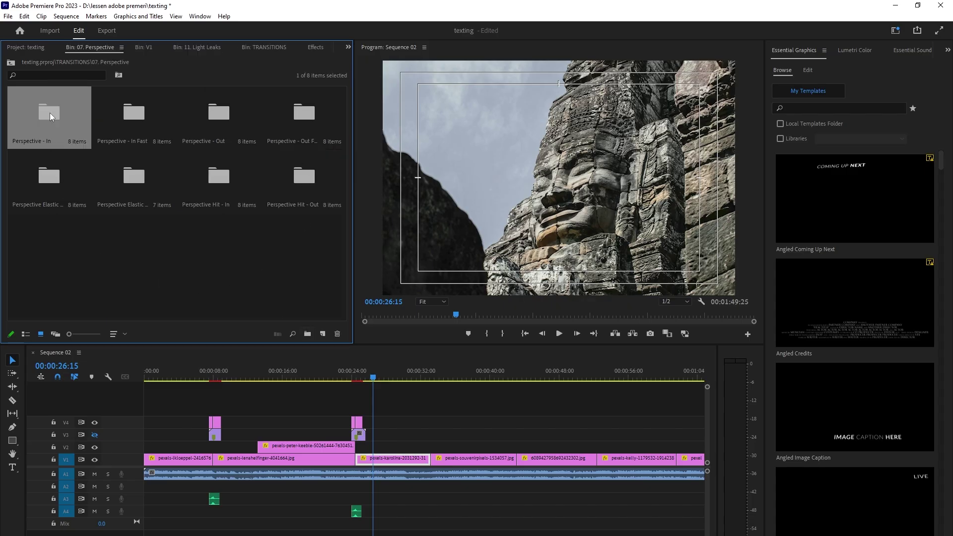
click(55, 115)
double_click(55, 114)
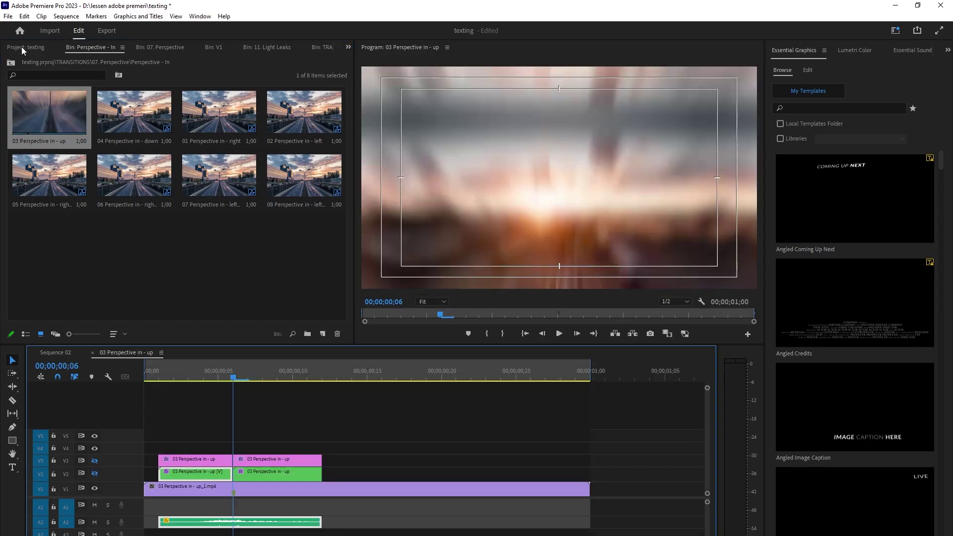
Add 03 Perspective in - up onto the upper tracks of its own open sequence and return to Sequence 02.
click(22, 48)
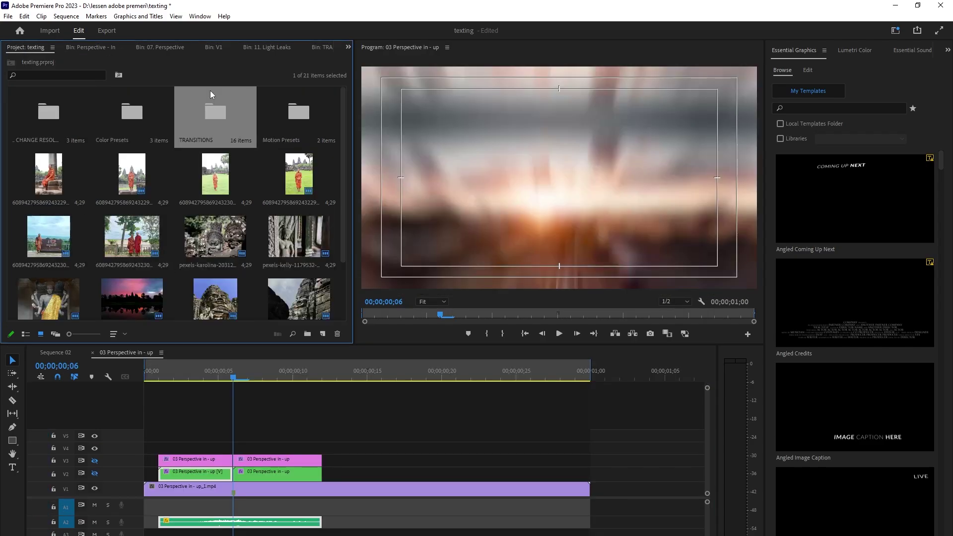
click(159, 47)
double_click(40, 113)
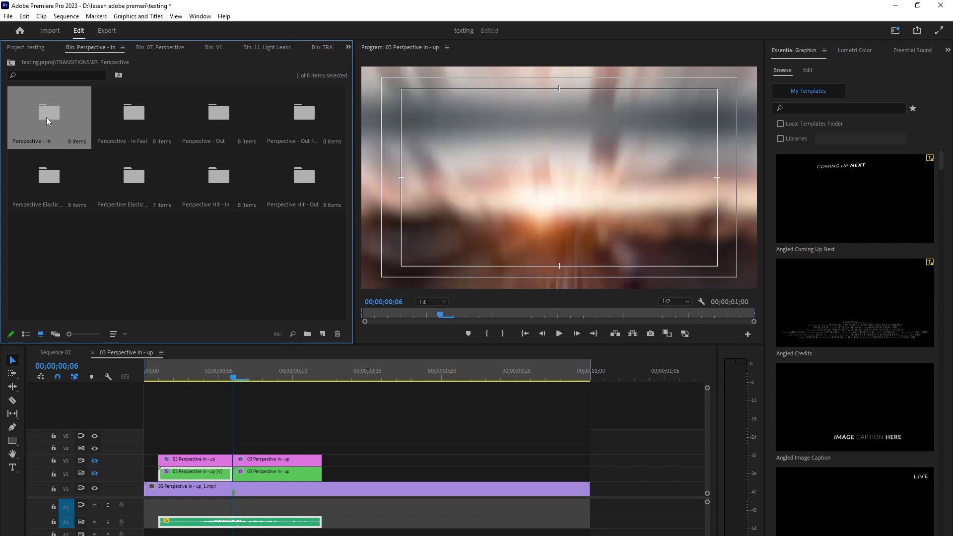
drag(47, 118, 222, 392)
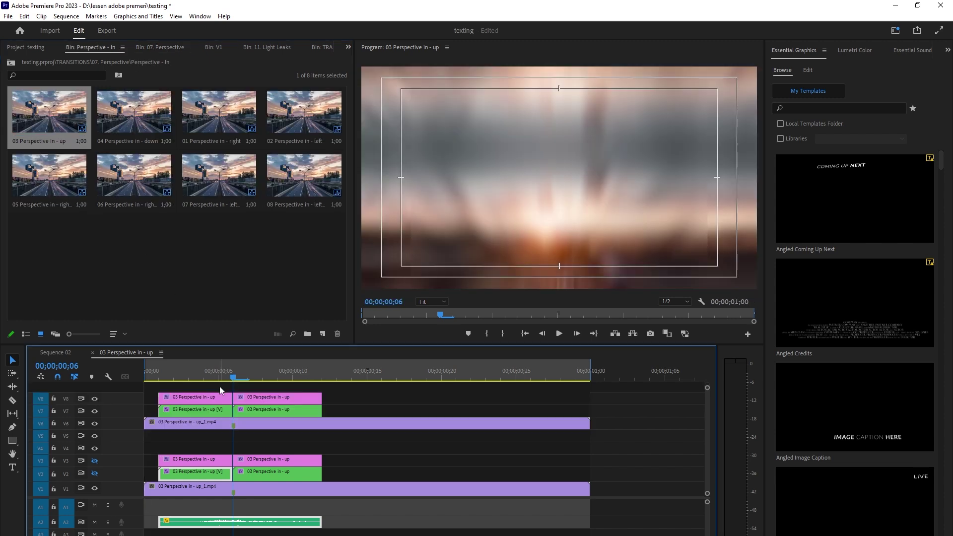
click(65, 352)
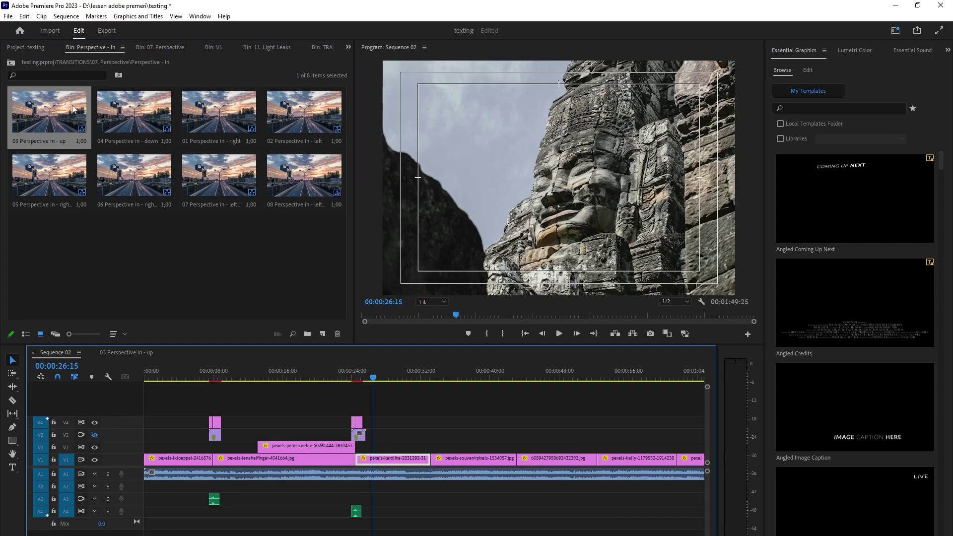
Place the 03 Perspective in - up transition above the cut between the stone-face and tree-root photos and play it back.
drag(73, 109, 436, 443)
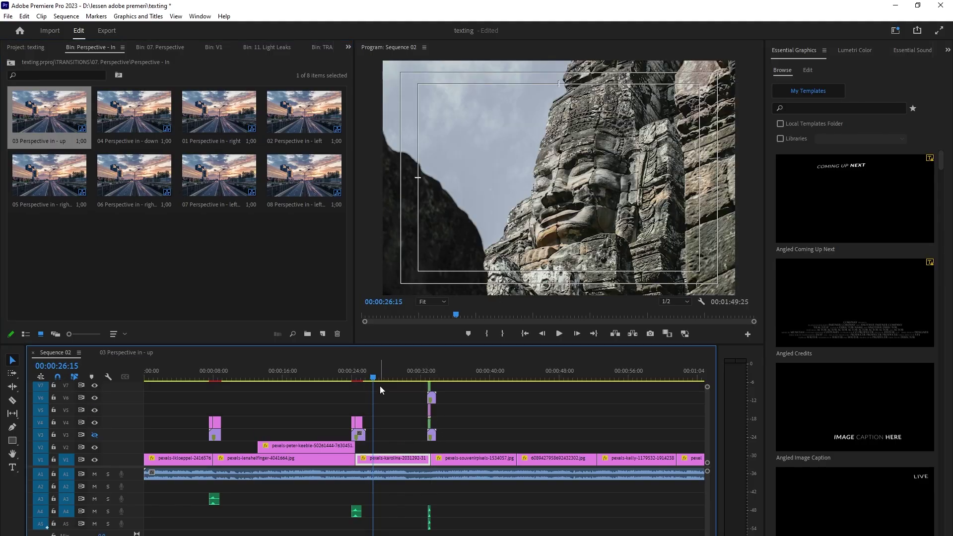
key(space)
key(space)
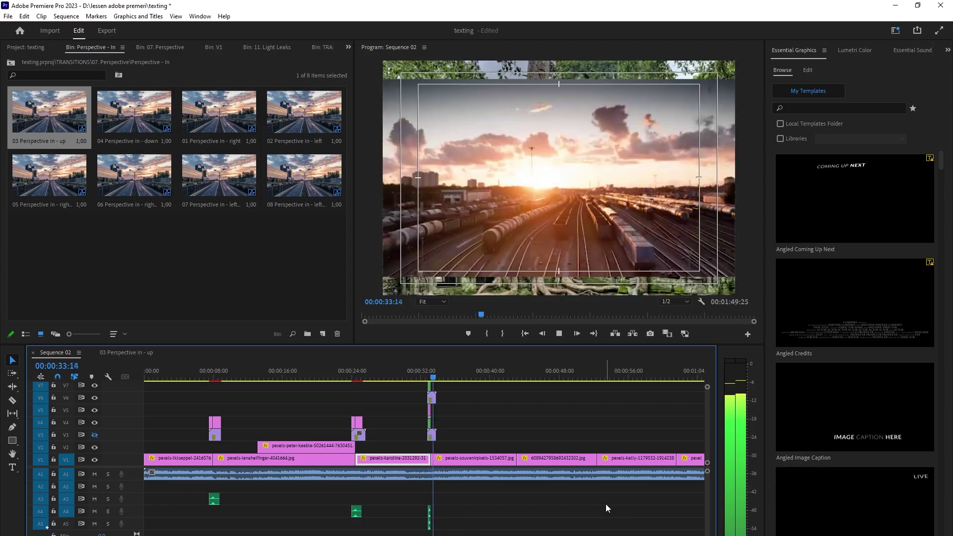
key(space)
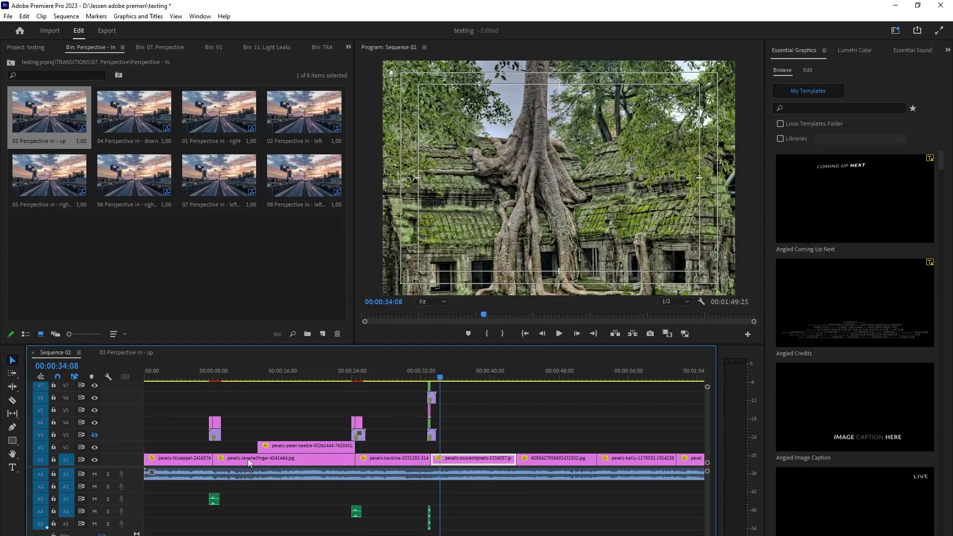
Replay the perspective transition over the cut before the tree-root photo and undo its placement.
drag(441, 380, 419, 380)
key(space)
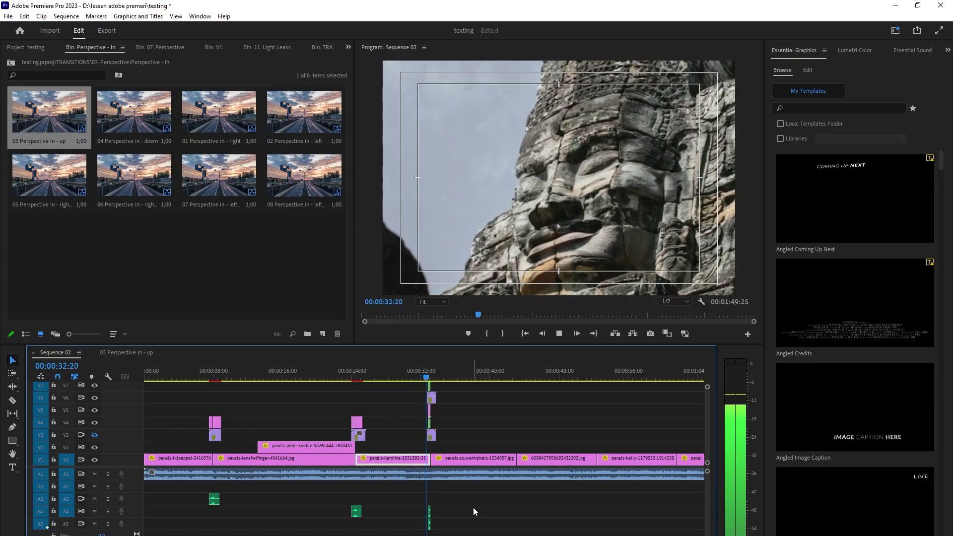
key(space)
key(ctrl+z)
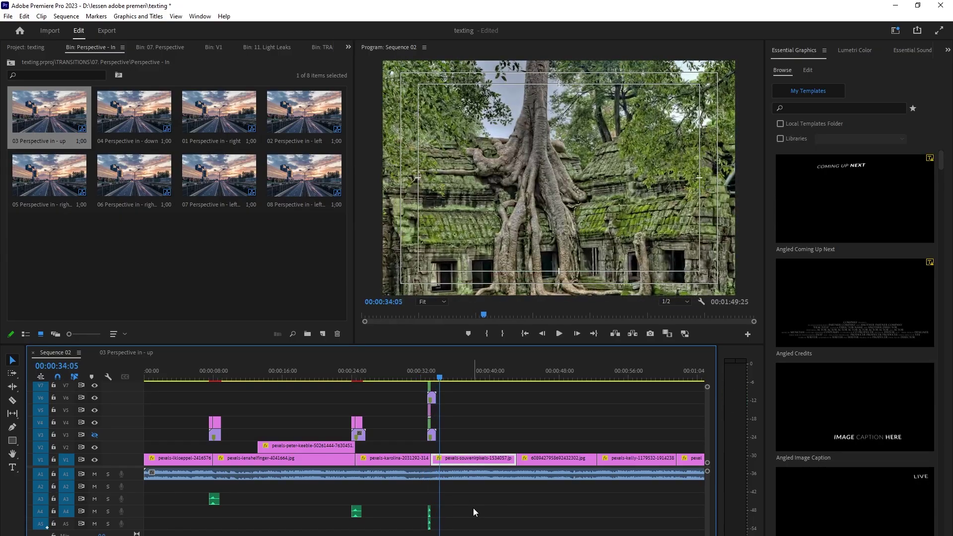
Browse the TRANSITIONS bins, including 05. Warp, and open the Flat - Light Leaks bin inside 03. Flat.
click(11, 62)
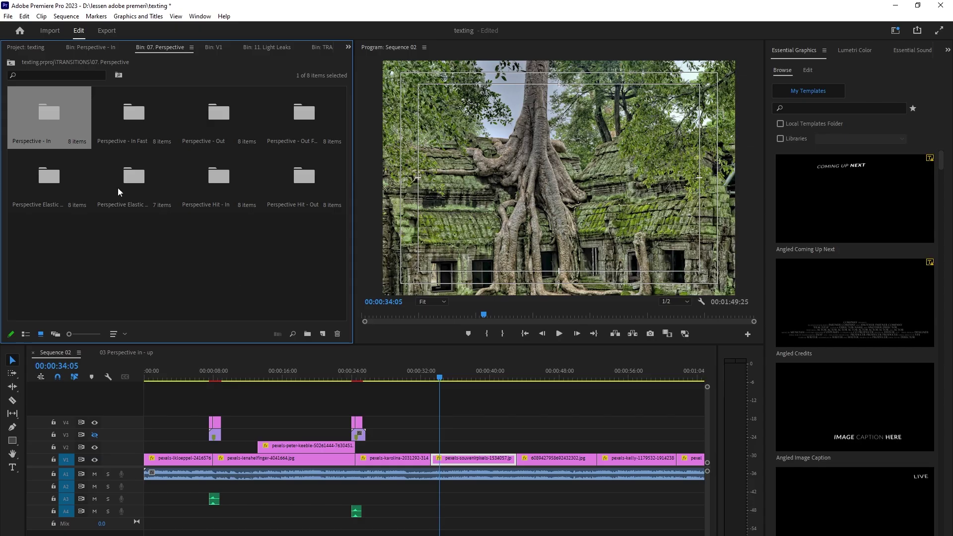
click(10, 63)
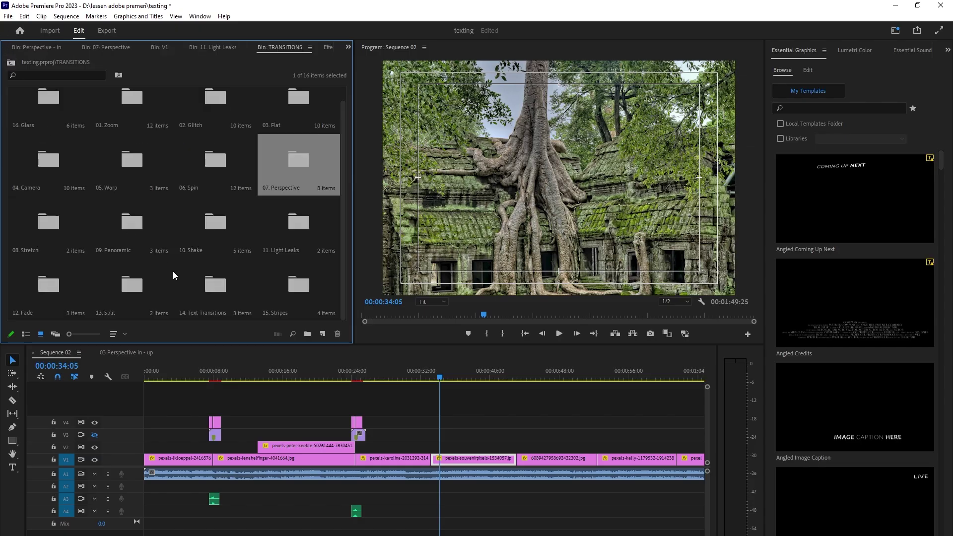
scroll(173, 271, up, 1)
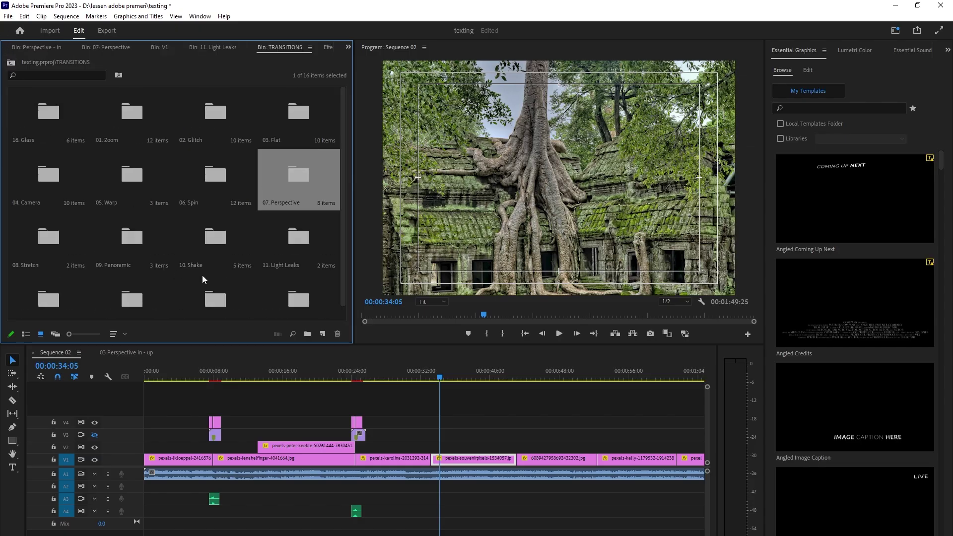
scroll(203, 248, down, 1)
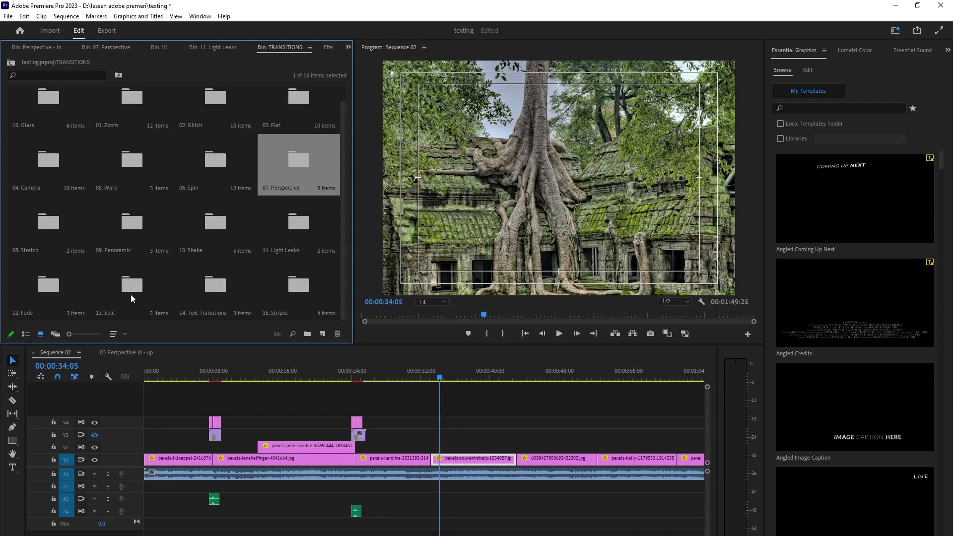
scroll(129, 293, up, 1)
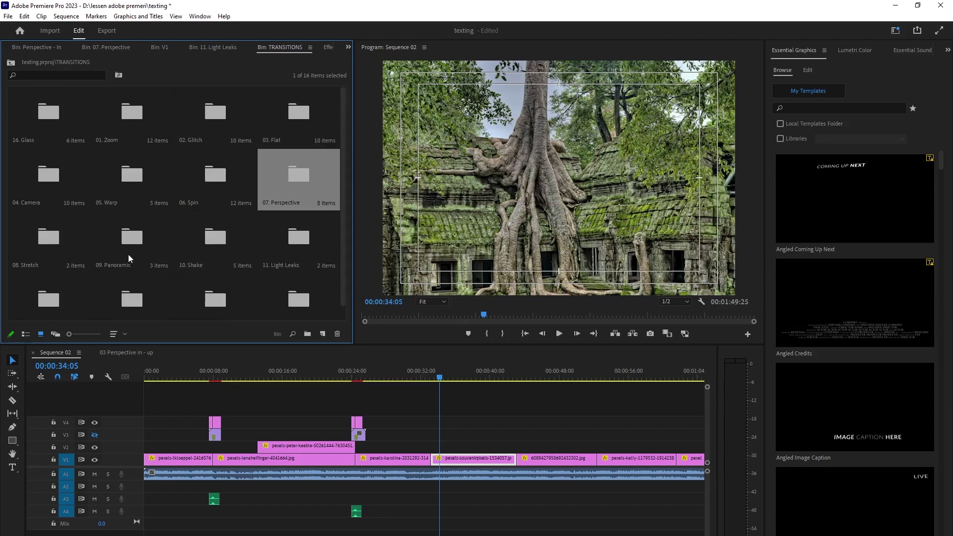
double_click(133, 175)
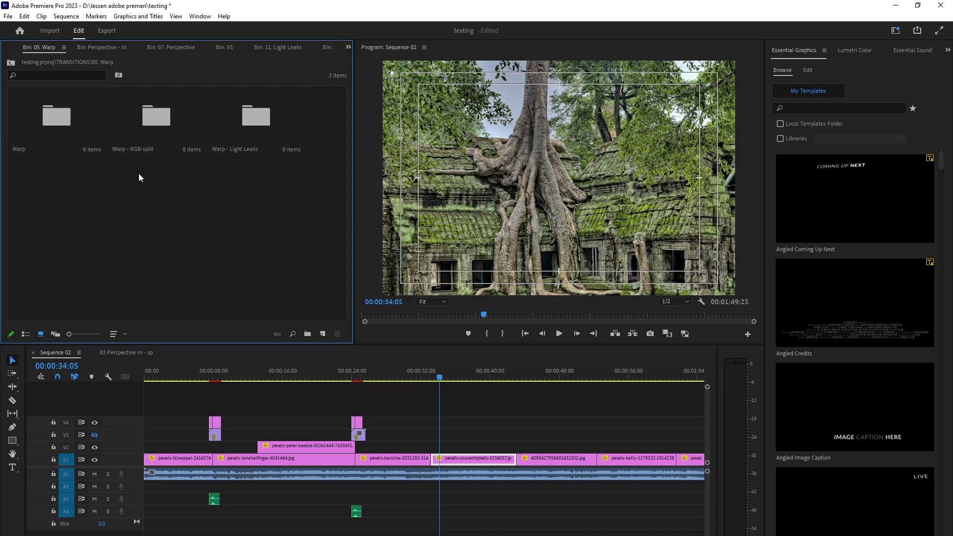
click(10, 63)
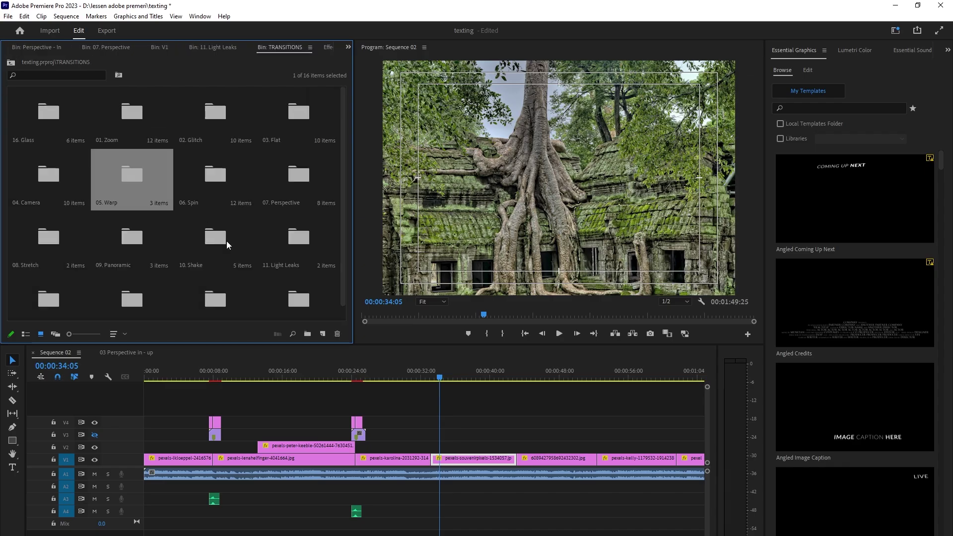
double_click(284, 122)
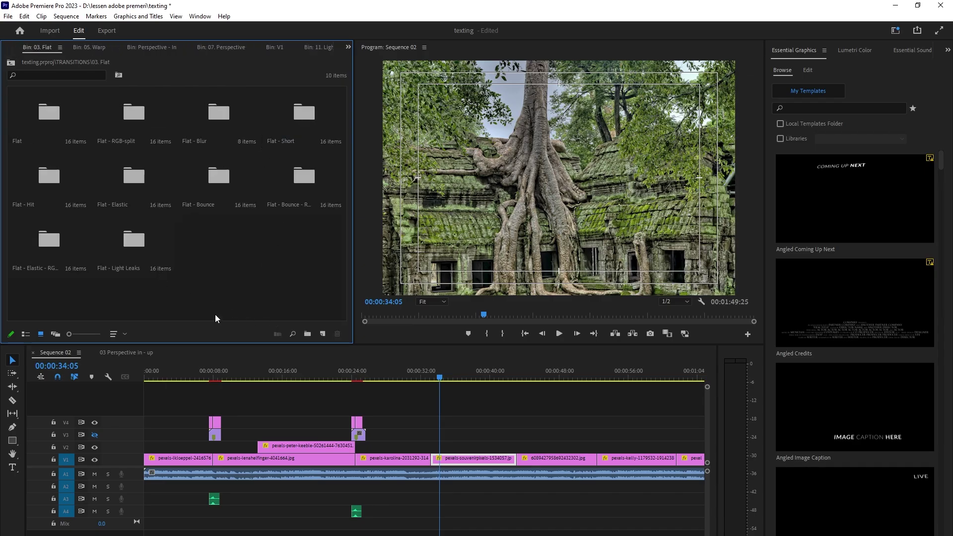
double_click(139, 246)
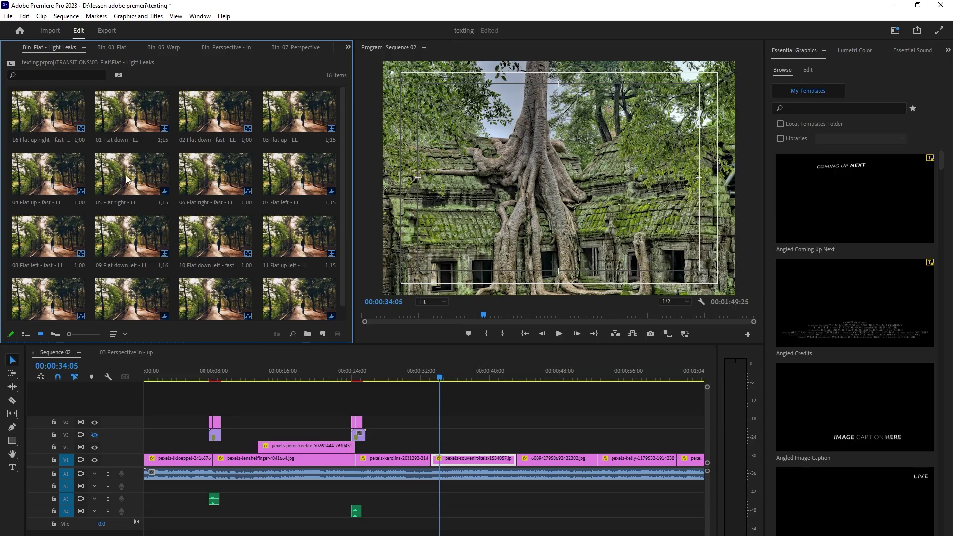
Place the 05 Flat right - LL transition on V3 above the cut before the tree-root photo and play it back twice.
click(126, 177)
drag(126, 174, 433, 421)
key(j)
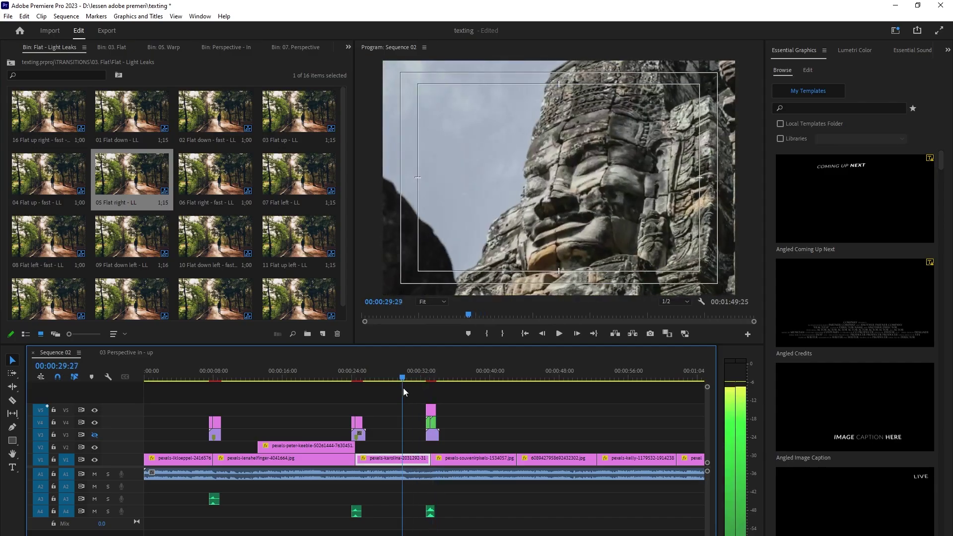
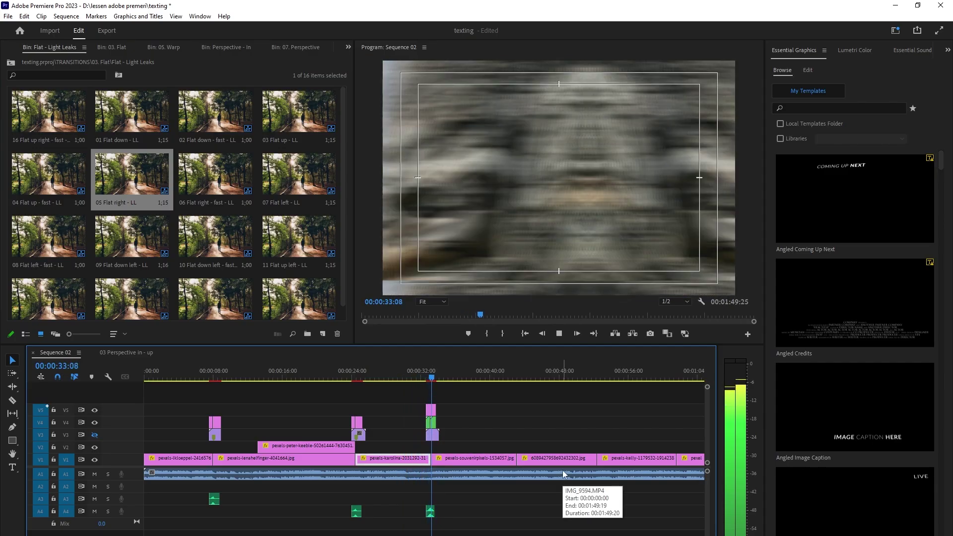
key(space)
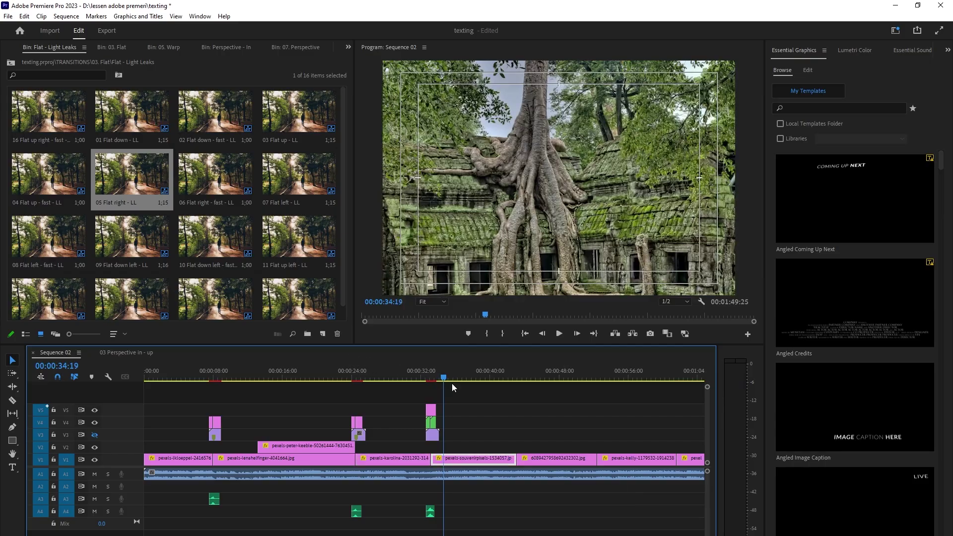
drag(445, 378, 409, 390)
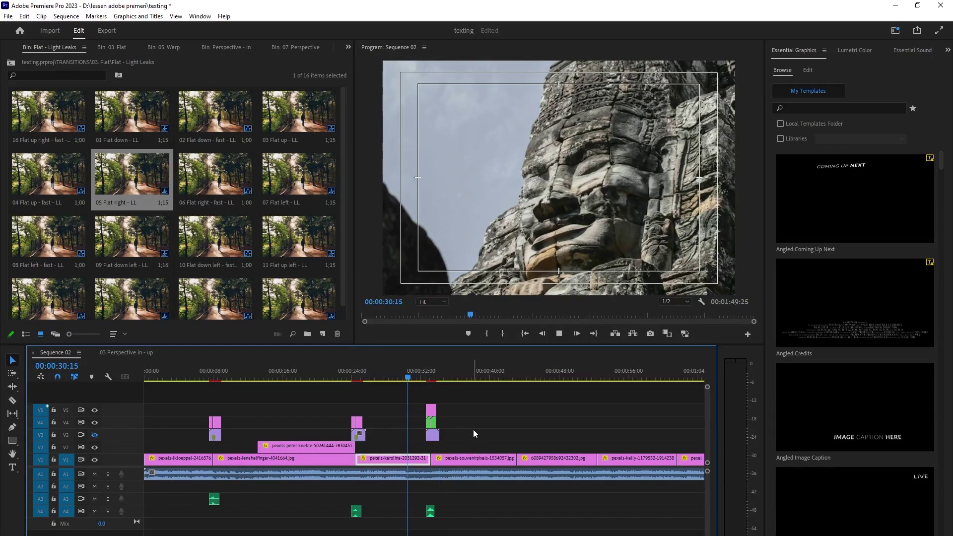
key(space)
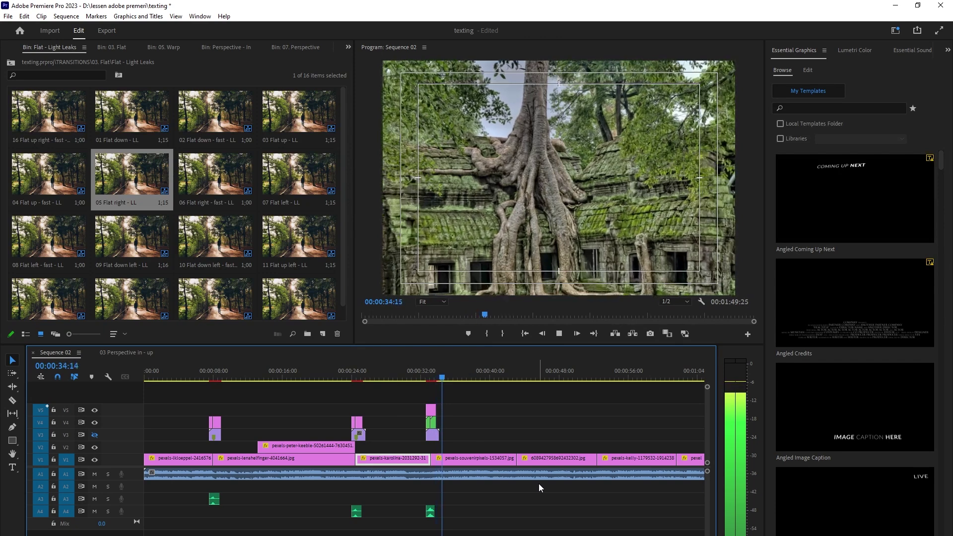
key(space)
Delete all the 05 Flat right - LL transition's clips from the timeline and go back to the 03. Flat bin.
drag(469, 397, 415, 448)
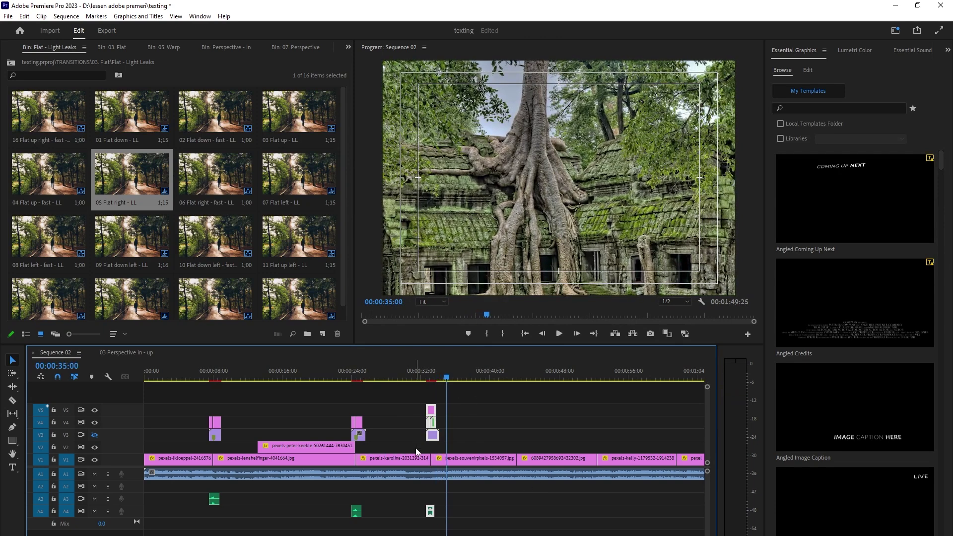
key(Delete)
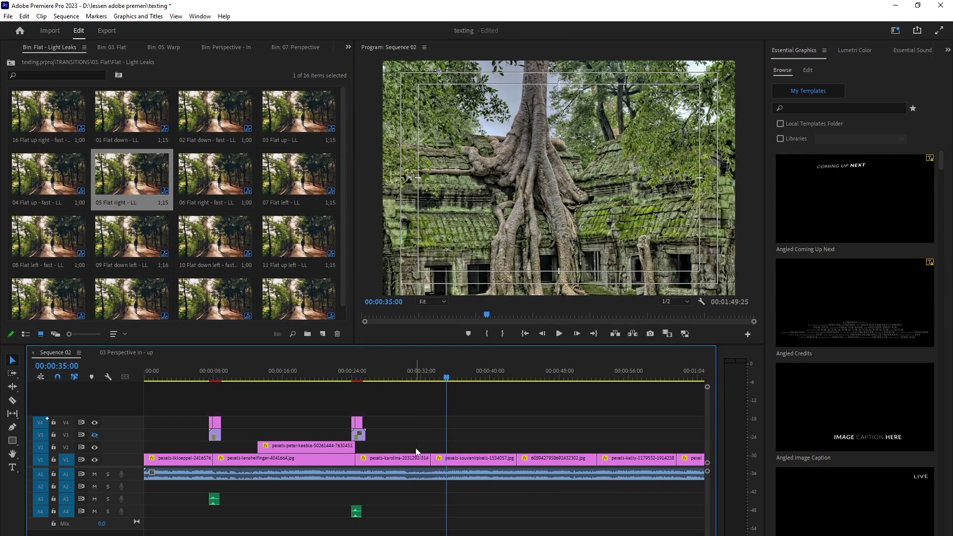
click(7, 64)
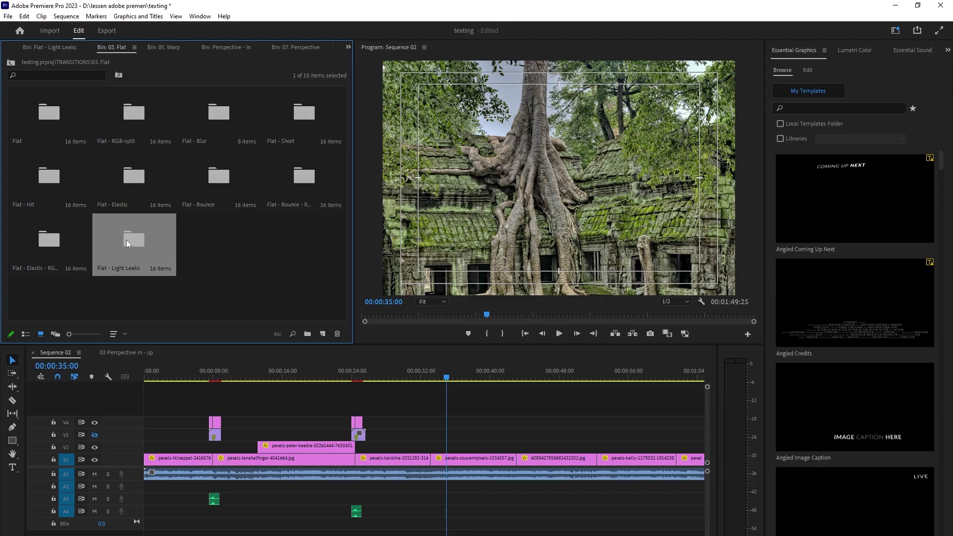
Look through the Flat - Light Leaks bin and the project root, and go back to the TRANSITIONS bin.
double_click(135, 249)
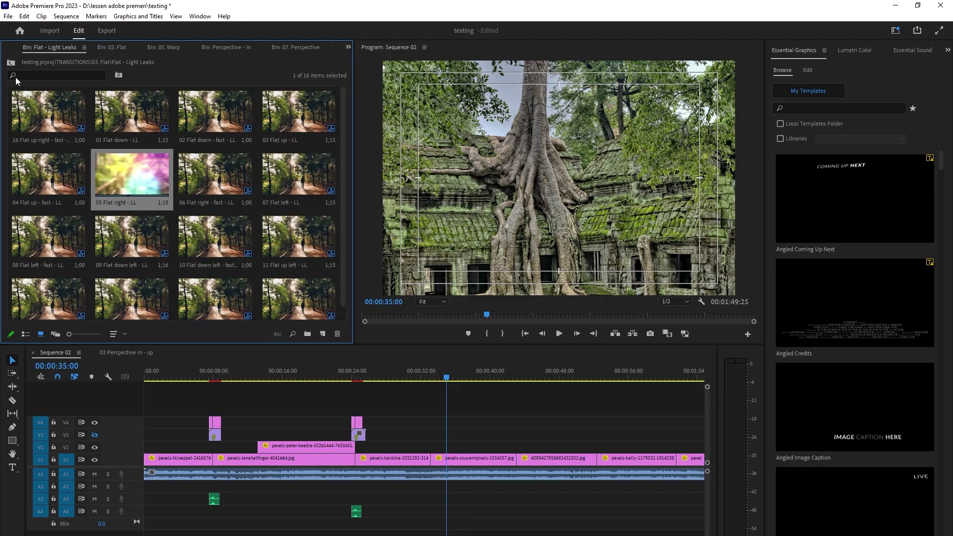
click(9, 63)
click(9, 63)
click(9, 63)
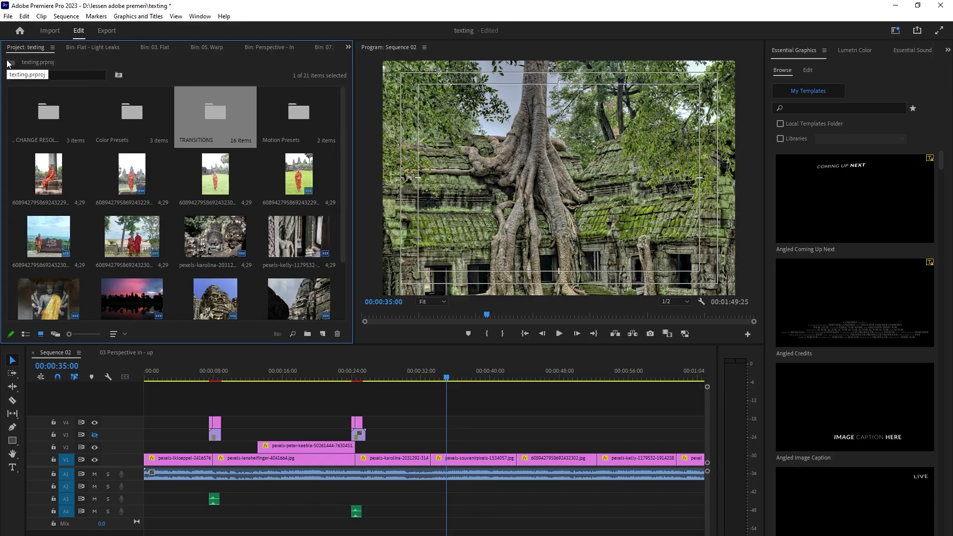
click(116, 47)
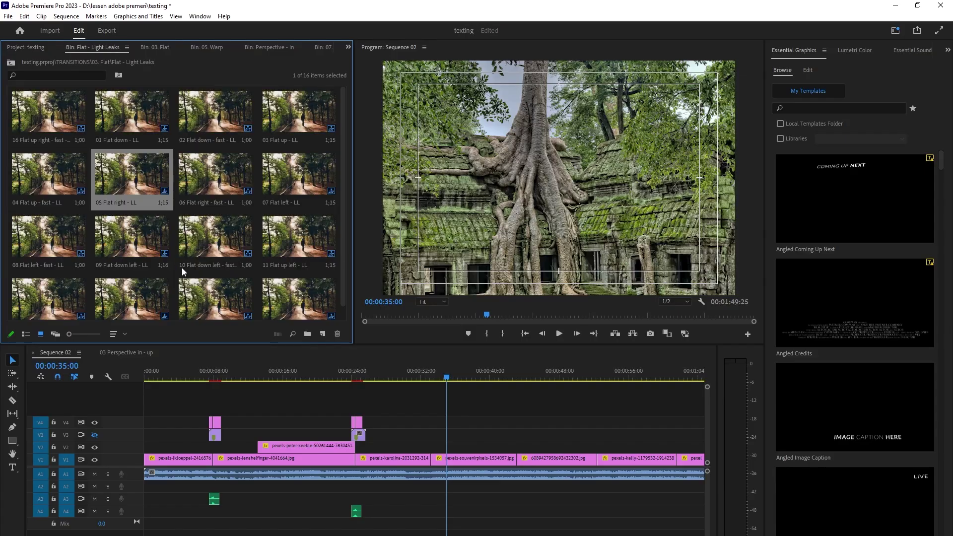
click(10, 62)
click(10, 62)
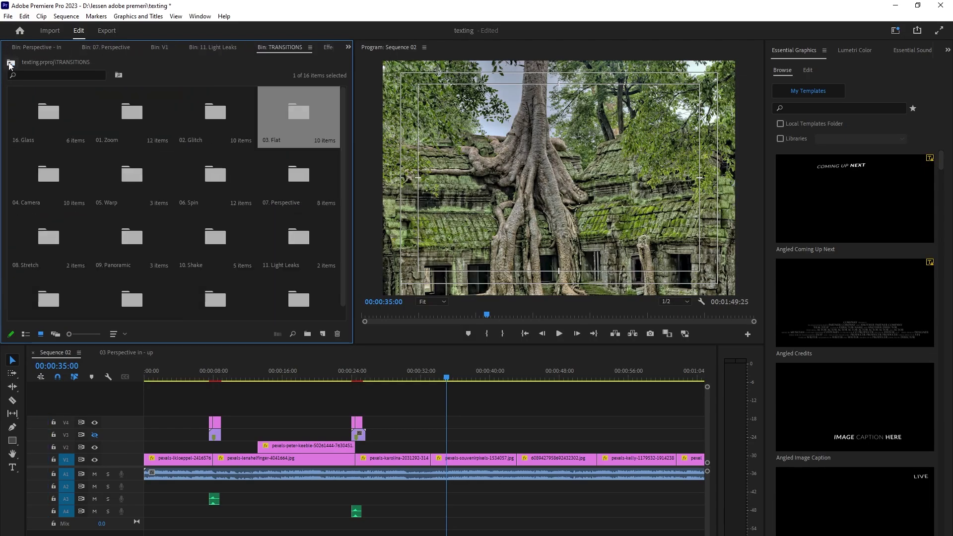
Place 01 Light Leaks - v from the 11. Light Leaks V2 bin on V3 above the cut before the tree-root photo and play it back.
double_click(309, 243)
double_click(165, 121)
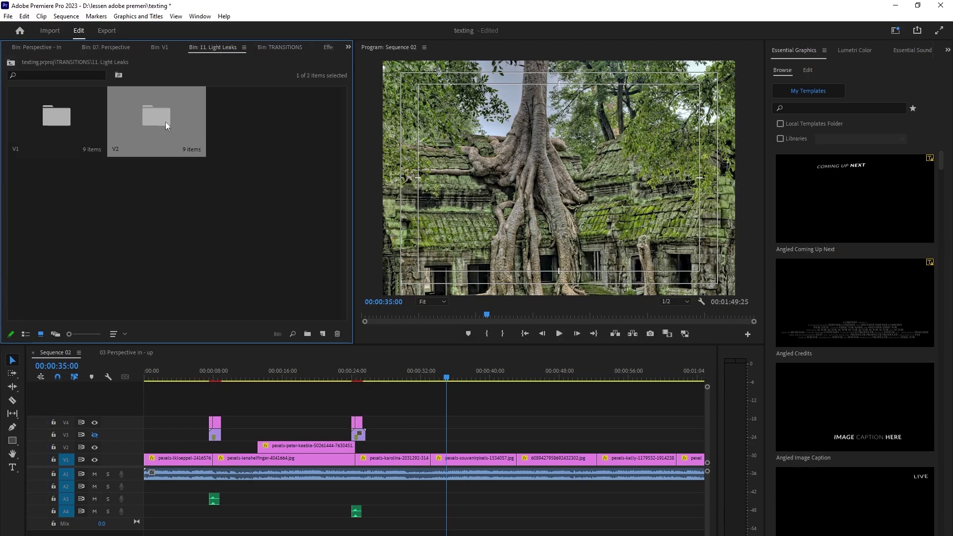
drag(128, 111, 434, 444)
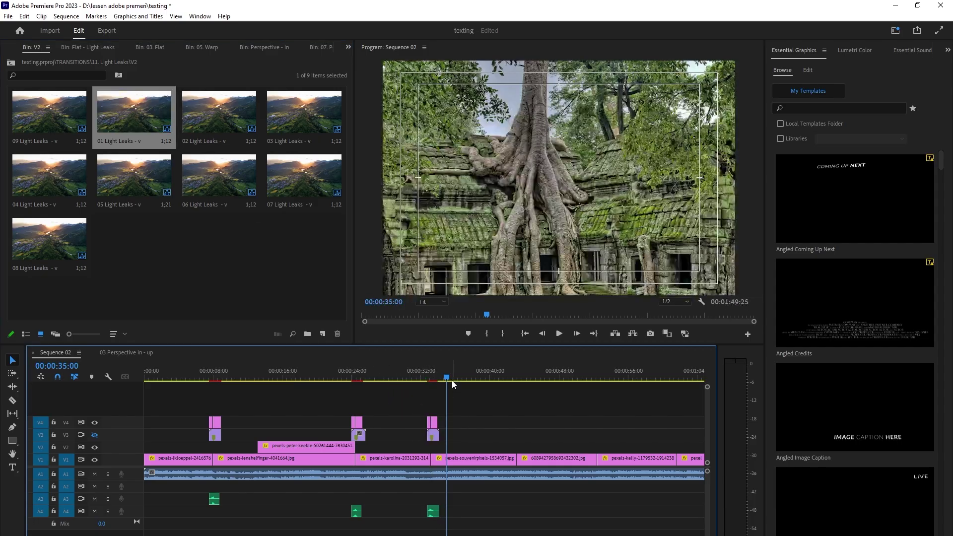
drag(445, 381, 422, 382)
key(space)
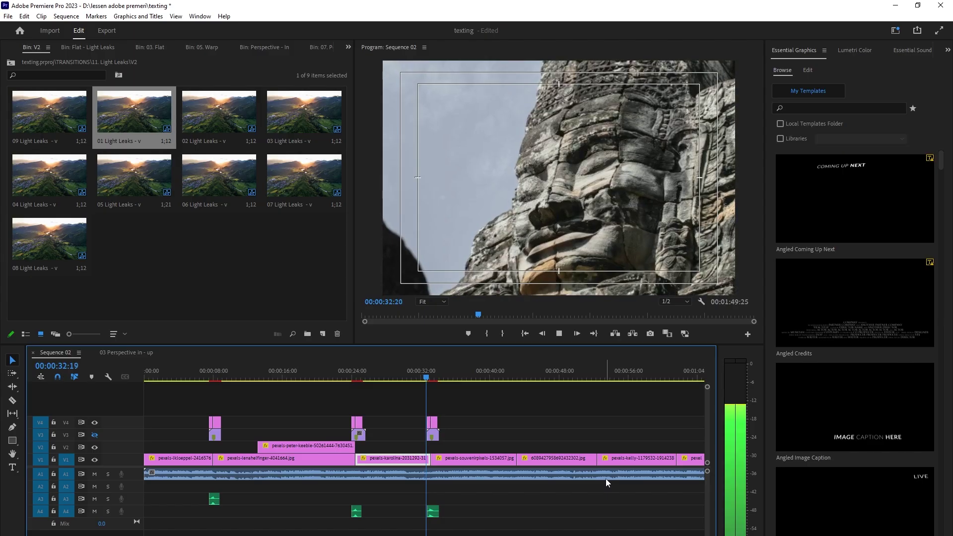
key(space)
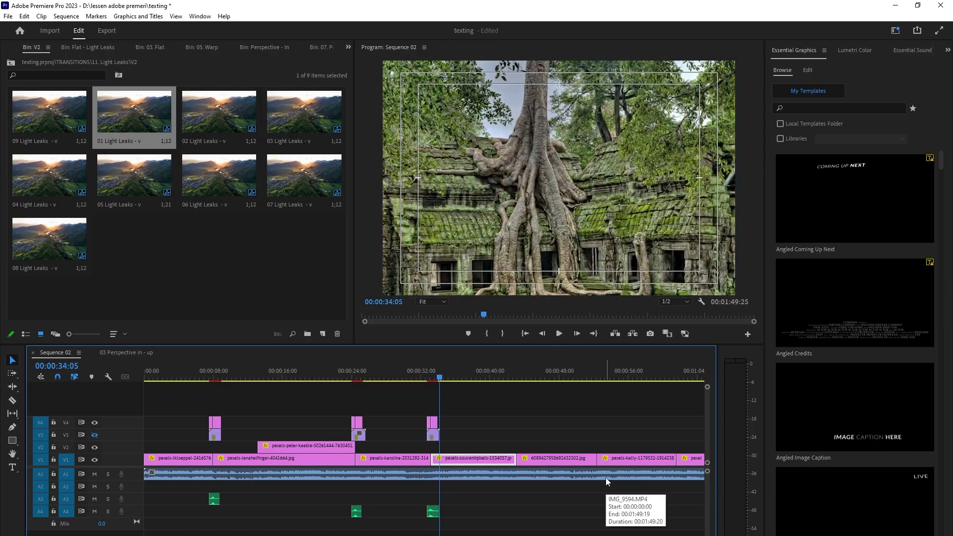
Close the 05. Warp, Perspective - In and 03. Flat bin panels.
key(minus)
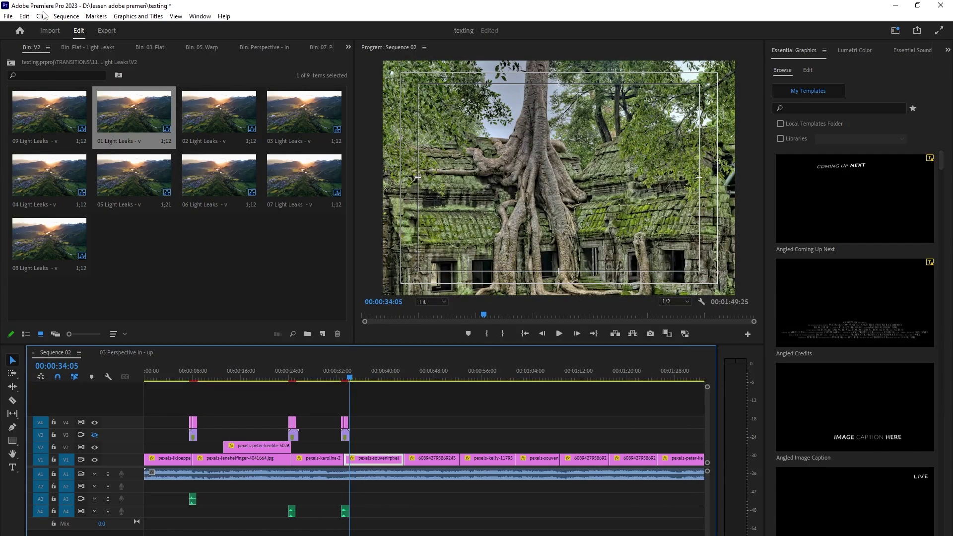
click(348, 47)
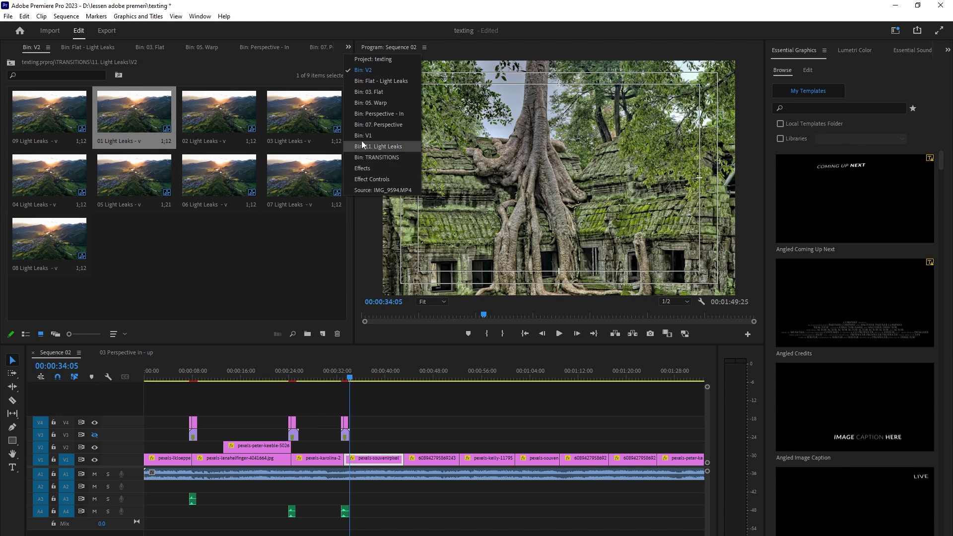
click(384, 60)
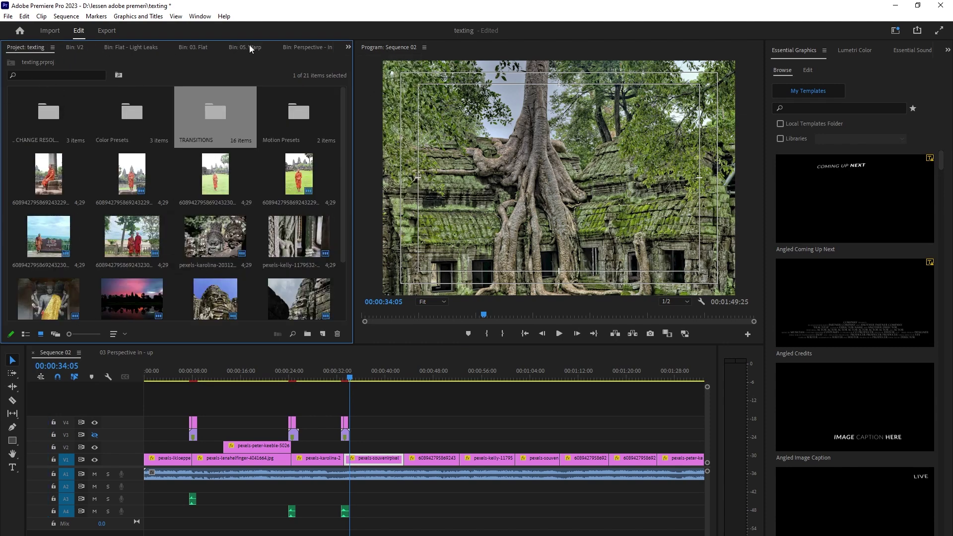
click(249, 47)
click(267, 48)
click(288, 49)
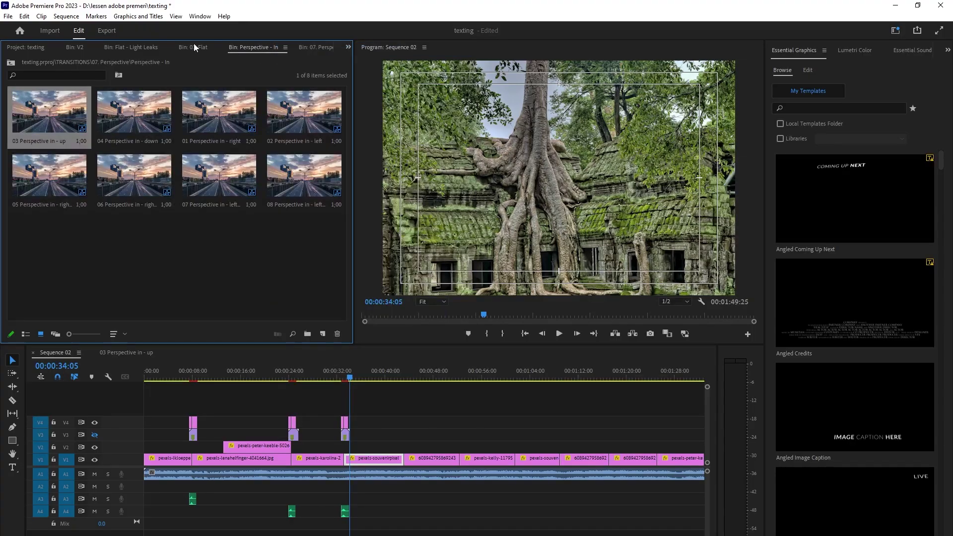
click(286, 48)
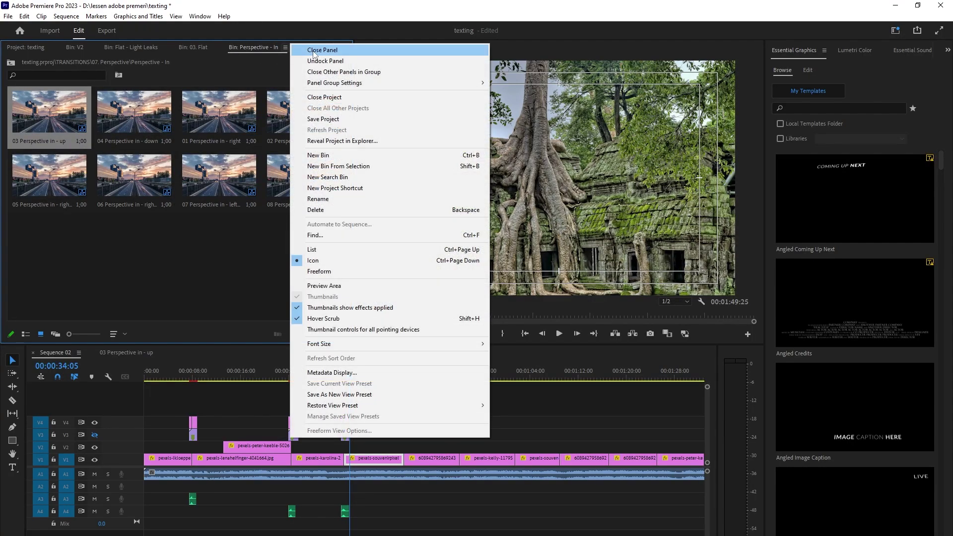
click(314, 51)
click(205, 46)
click(216, 49)
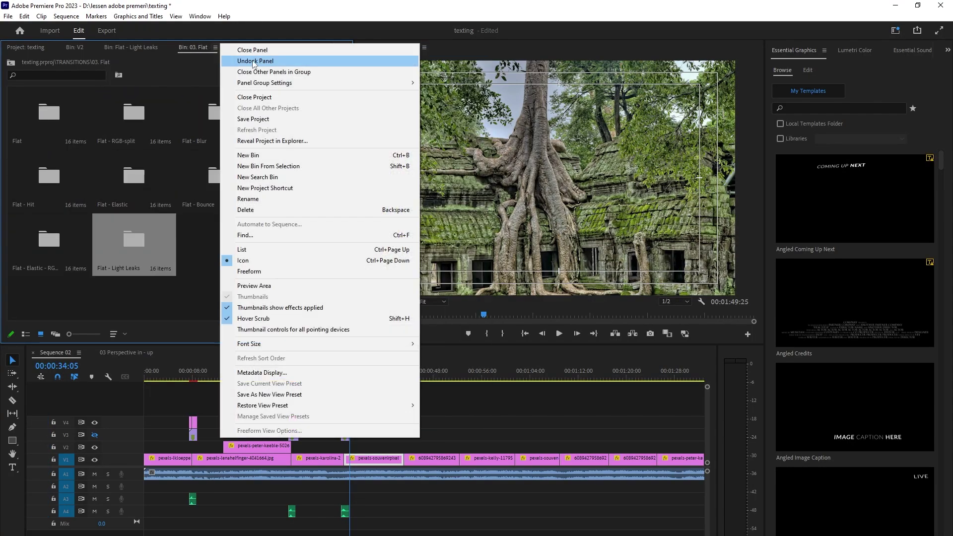
click(228, 49)
Close the 07. Perspective, V1 and 11. Light Leaks bin panels.
click(234, 48)
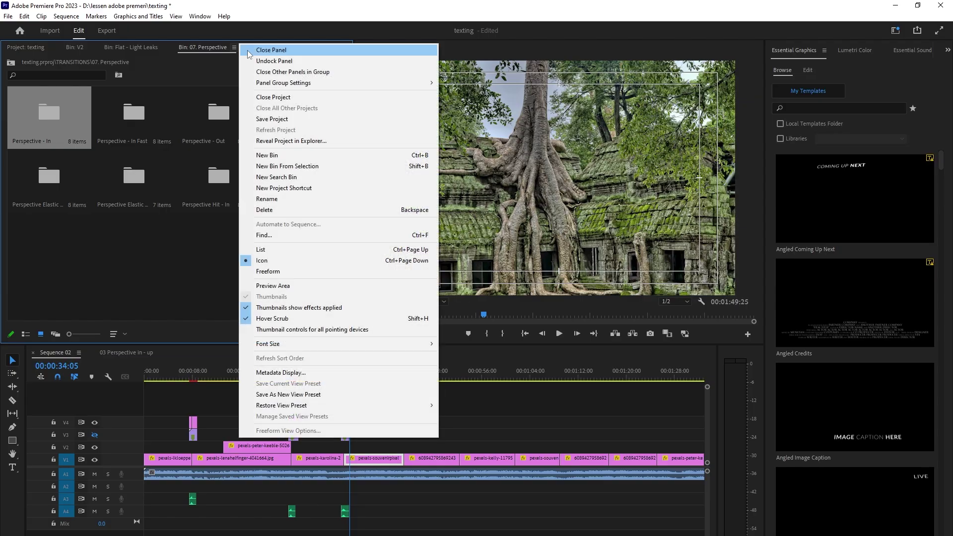
click(247, 49)
click(204, 47)
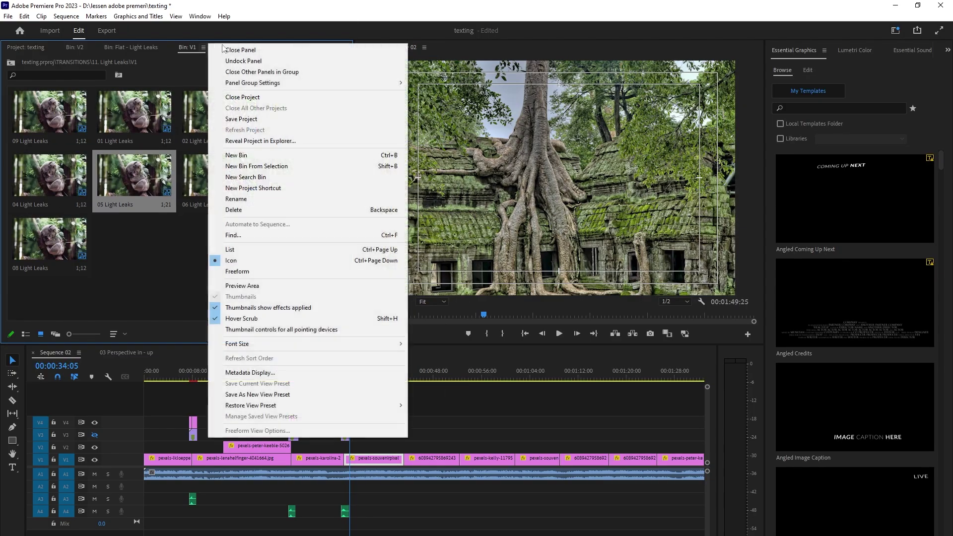
click(216, 49)
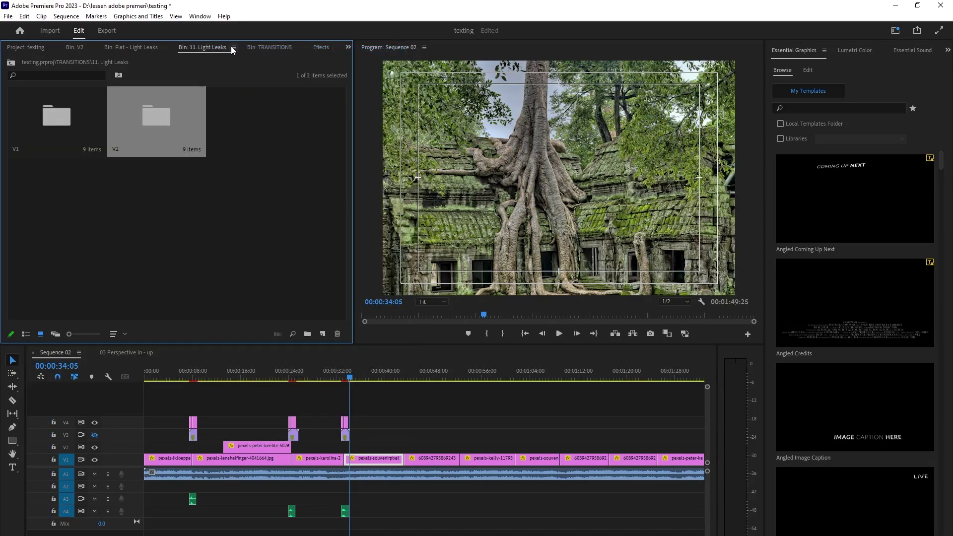
click(233, 49)
click(257, 52)
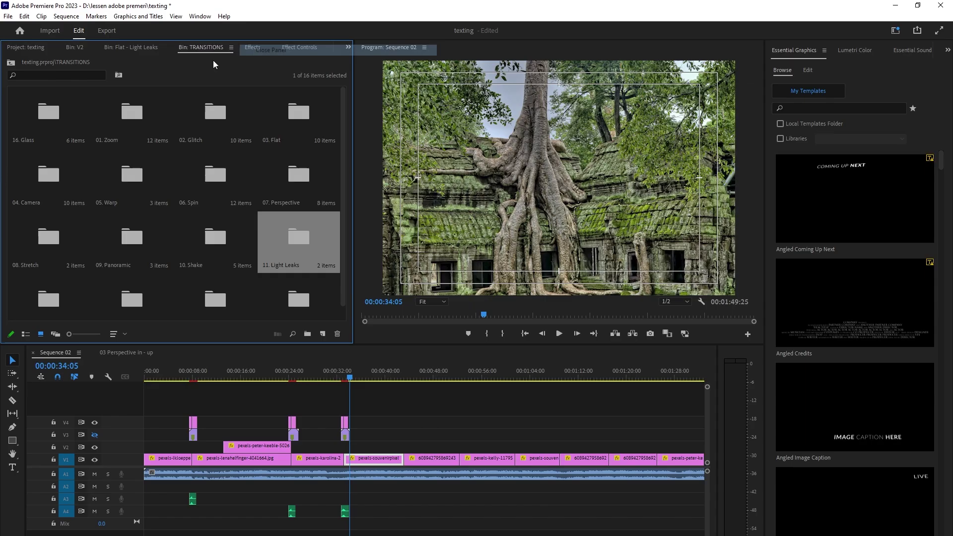
Close the Flat - Light Leaks and V2 bin panels.
click(142, 48)
click(171, 47)
click(187, 49)
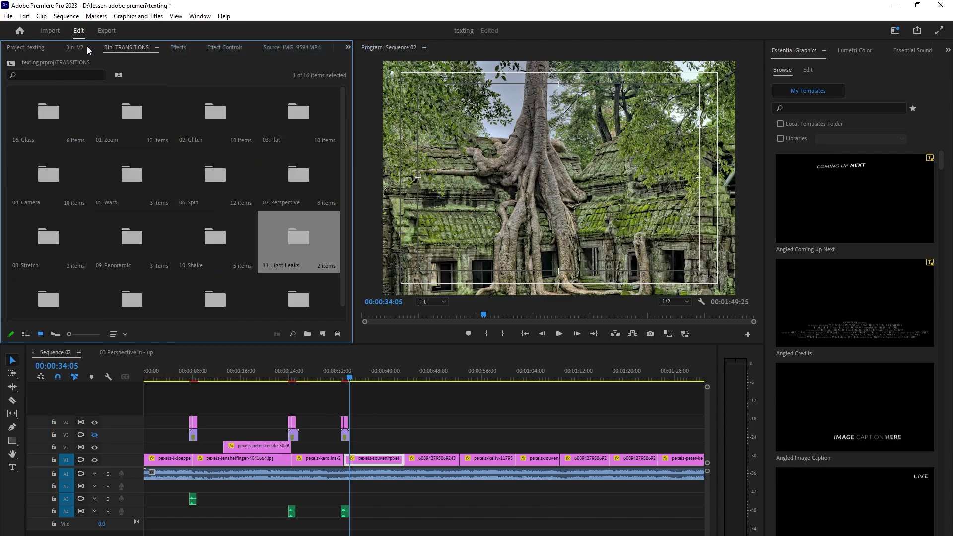
click(80, 49)
click(90, 47)
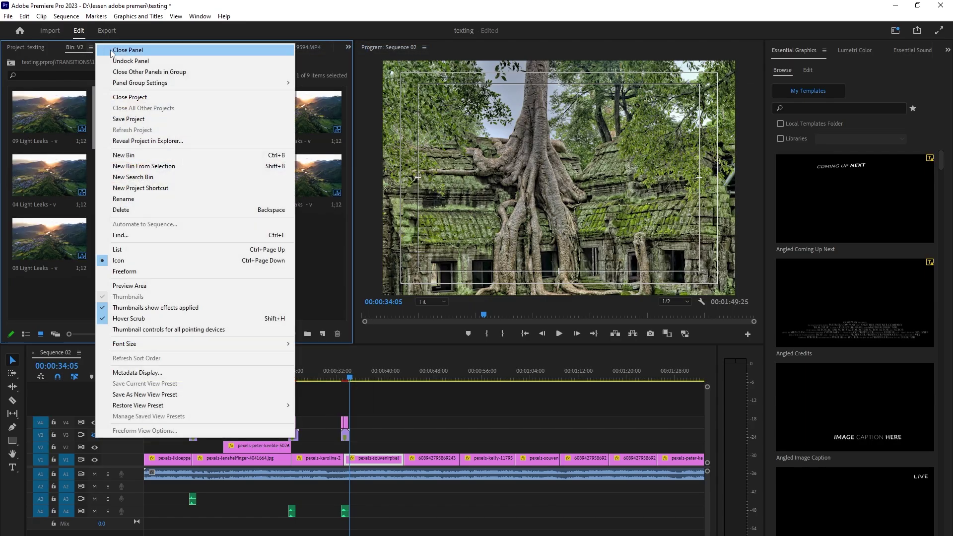
click(119, 49)
Apply proDAD's Vitascene Transition from the video transitions to the V1 cut between the tree-root photo and the two-monks photo.
click(142, 48)
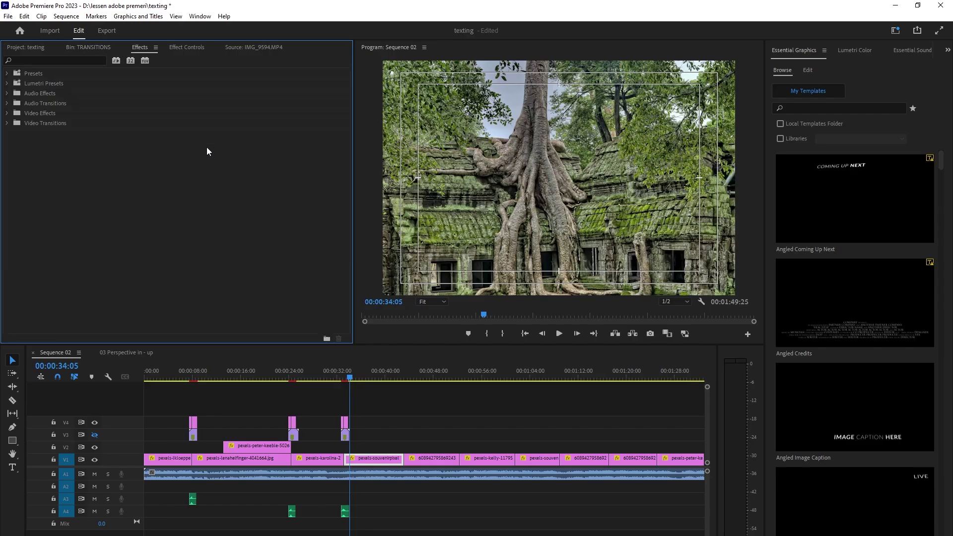
click(6, 124)
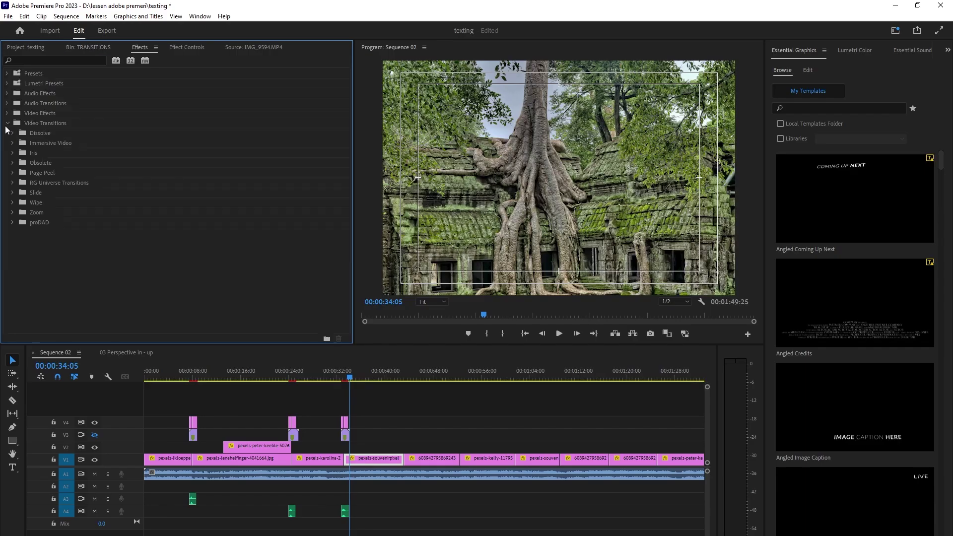
click(35, 220)
click(12, 223)
click(114, 232)
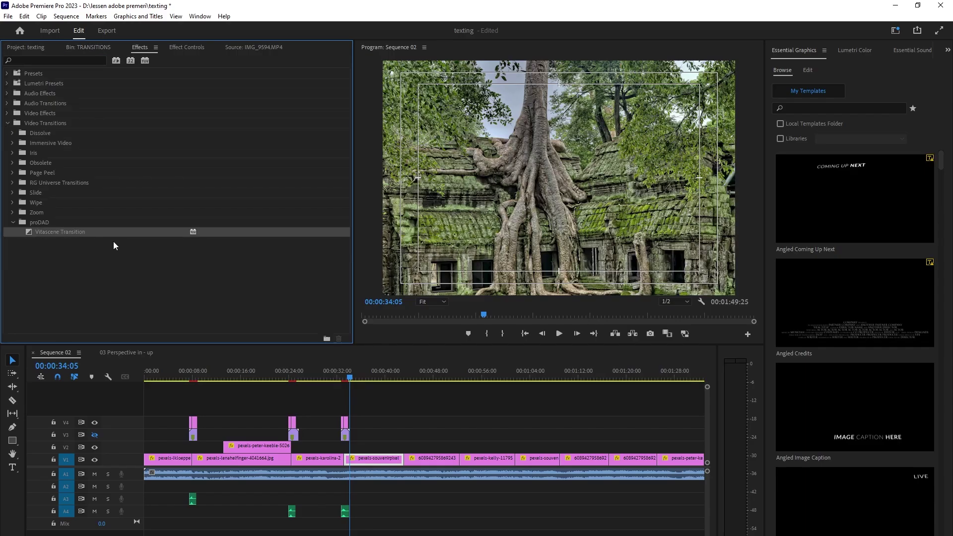
drag(120, 231, 337, 400)
drag(406, 465, 403, 462)
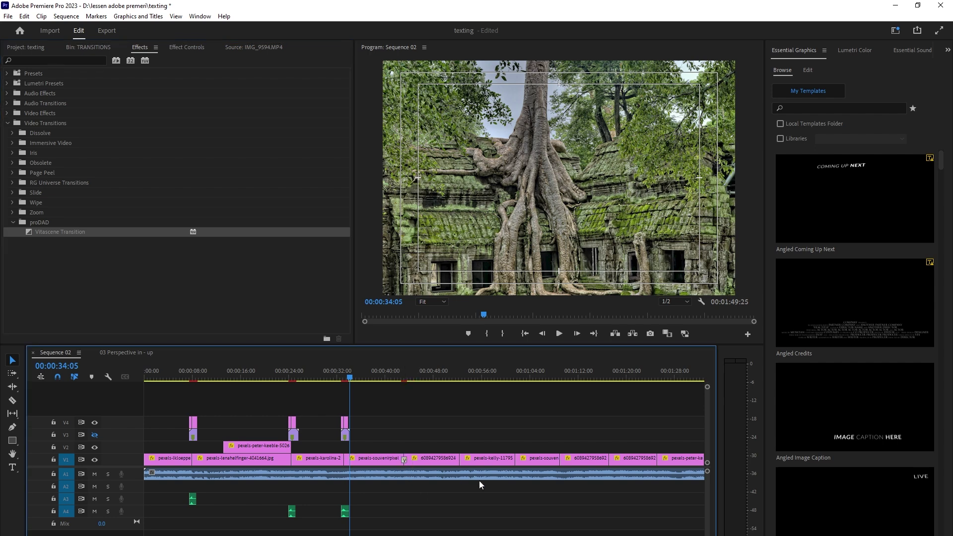
Open the Vitascene transition's custom settings and show the Shape Wipes presets of Transition Group #1.
click(186, 47)
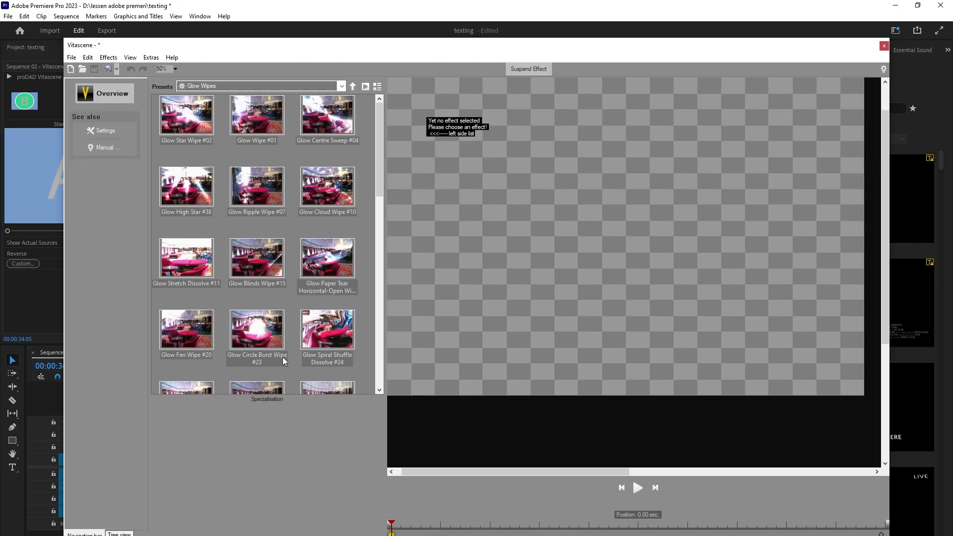
click(342, 86)
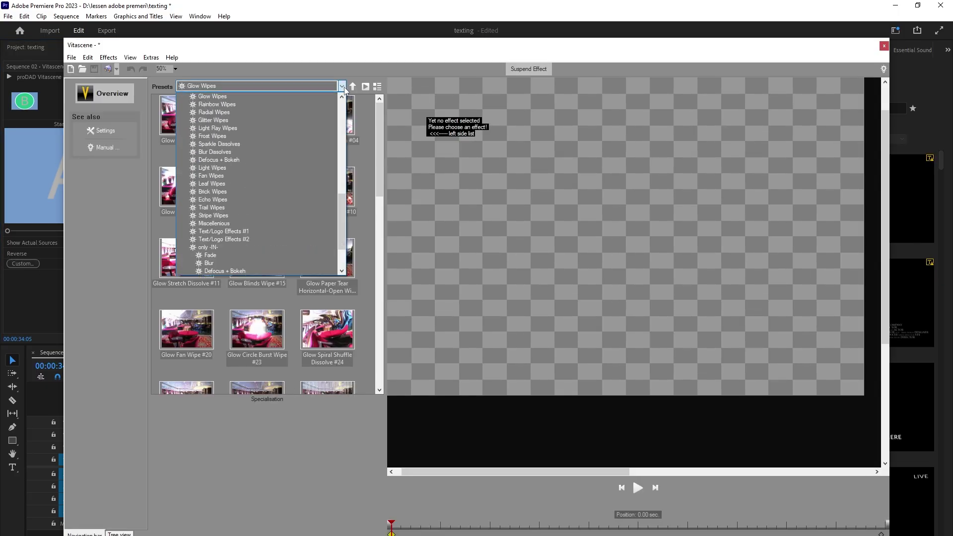
scroll(257, 253, up, 2)
scroll(213, 174, up, 1)
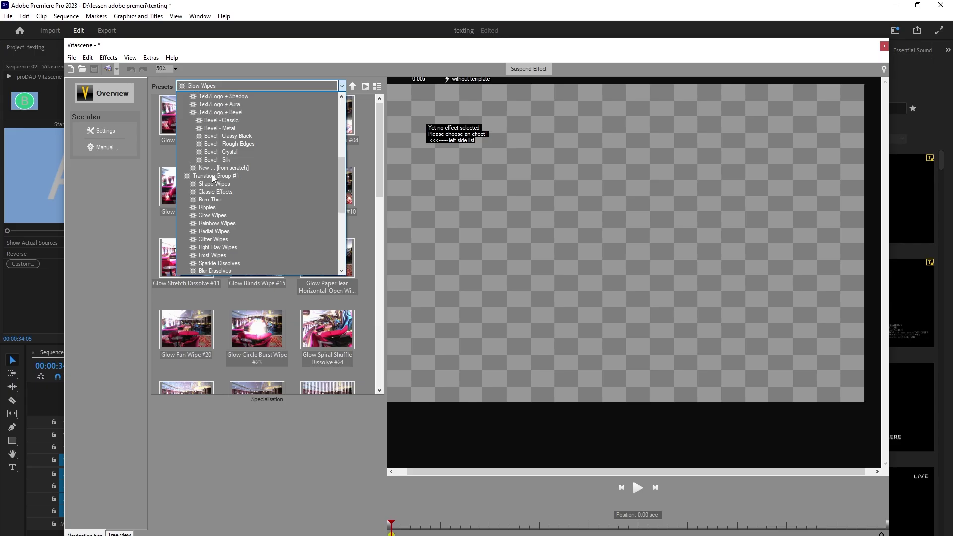
click(235, 185)
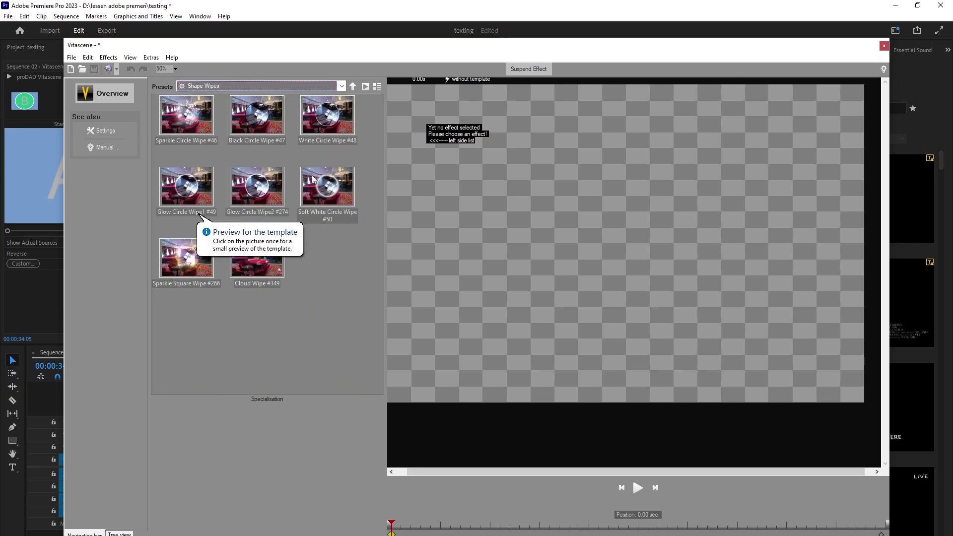
Preview presets in the Light Ray Wipes group, apply Light Ray Gear Cog Wipe #405 and return to the sequence.
click(268, 86)
scroll(231, 230, up, 1)
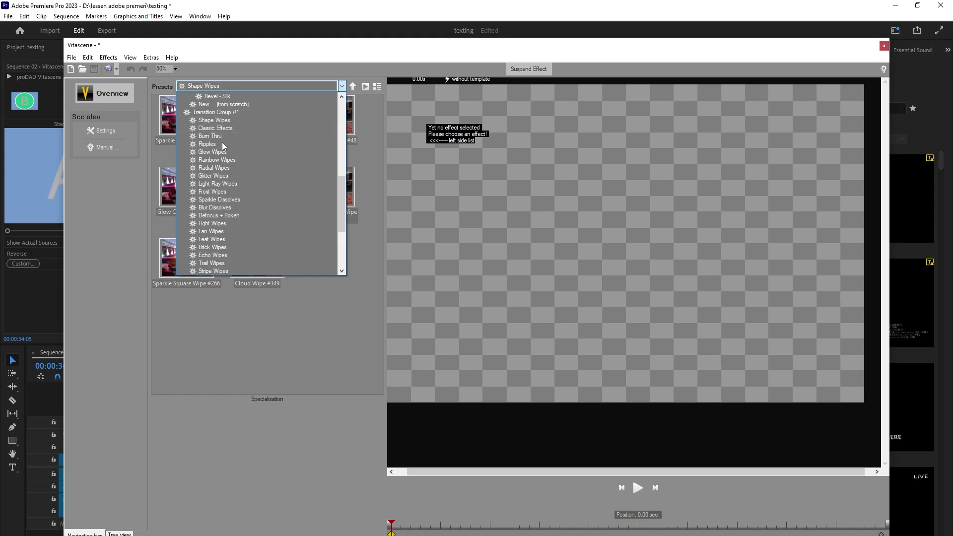
click(230, 183)
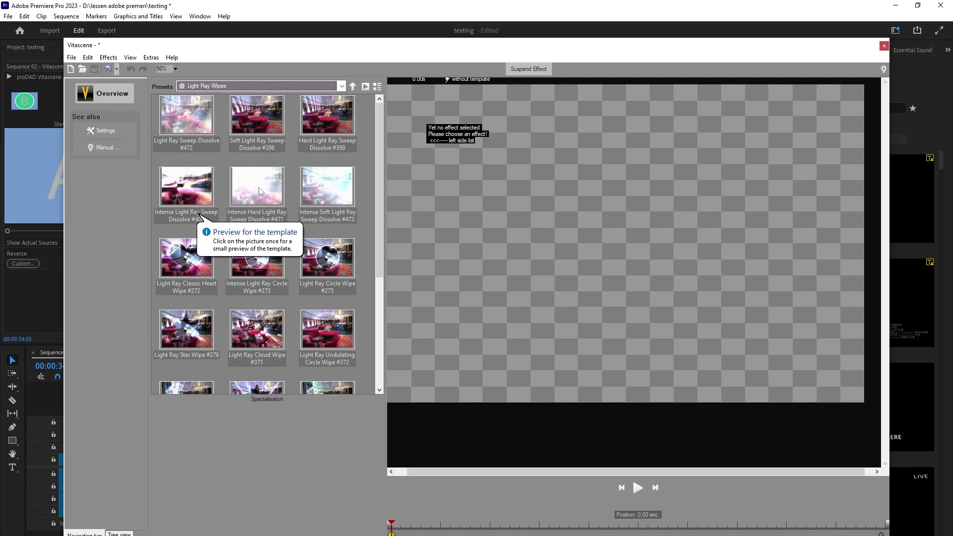
click(163, 194)
click(255, 190)
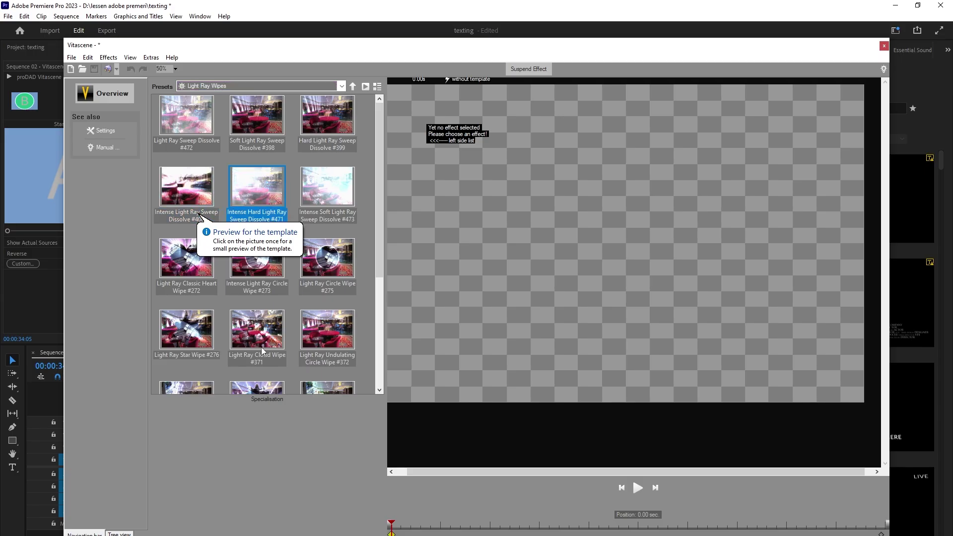
scroll(263, 350, down, 2)
click(188, 307)
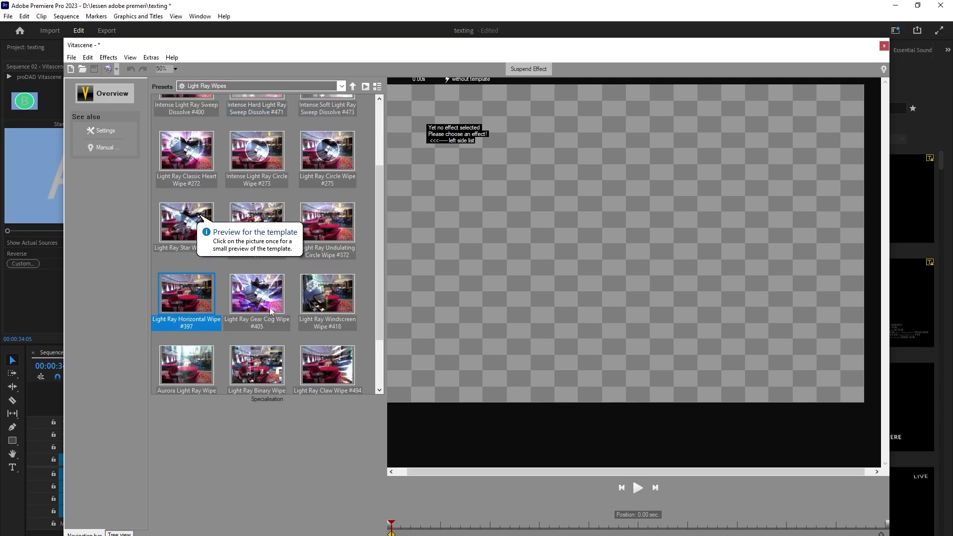
click(260, 298)
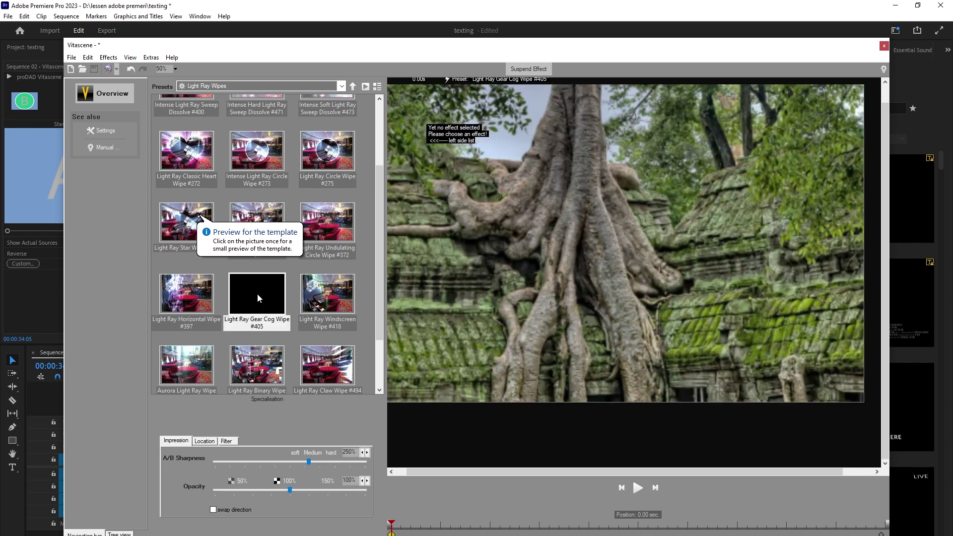
click(109, 70)
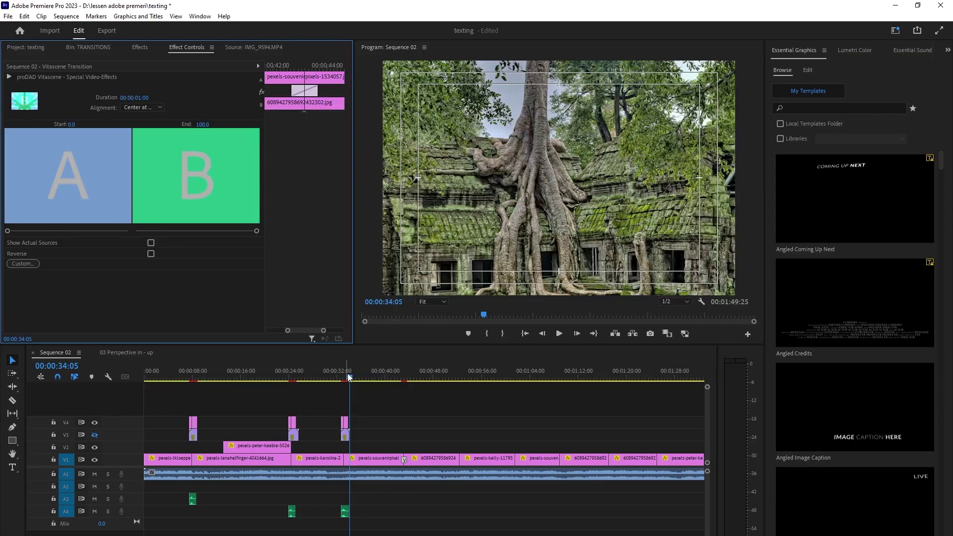
Play back the Vitascene transition into the two-monks photo and move the playhead to that photo's end at 00:00:52:11.
drag(351, 377, 394, 377)
key(space)
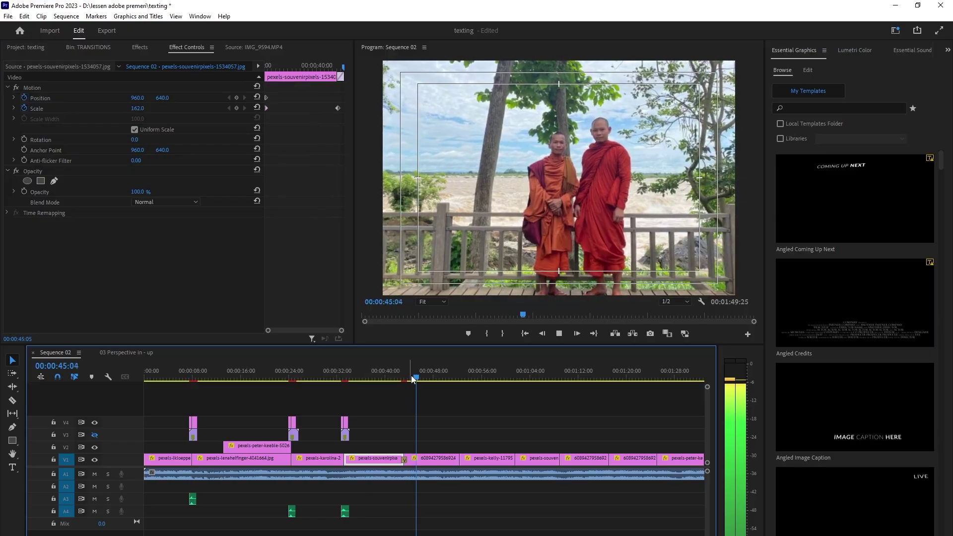
click(434, 380)
drag(435, 381, 459, 380)
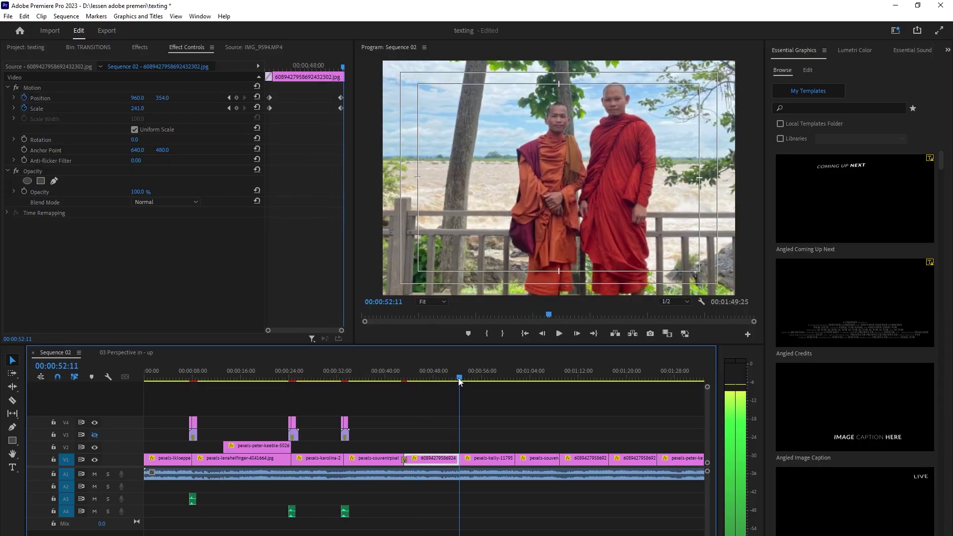
Copy the gear-cog Vitascene transition to the V1 cut between the two-monks photo and the stone-carving photo.
click(378, 424)
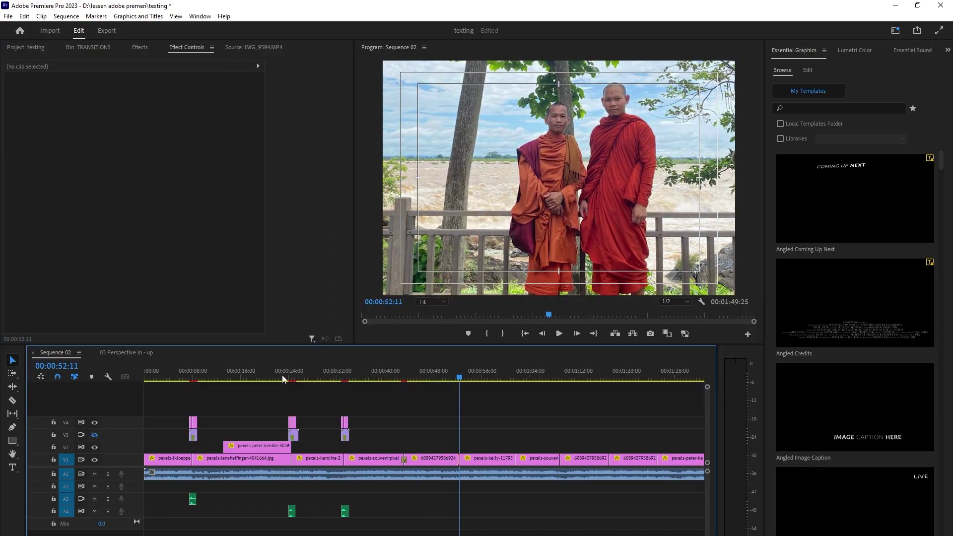
click(404, 460)
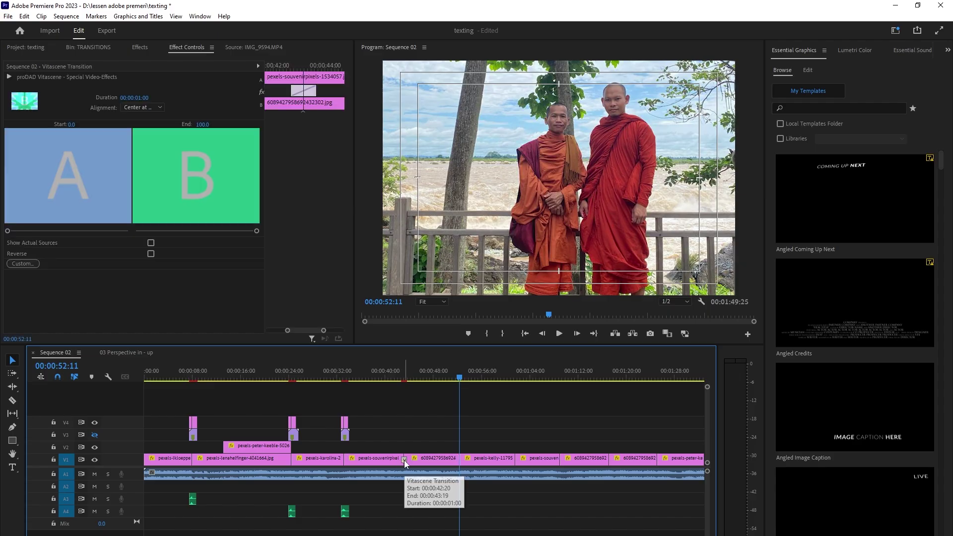
click(456, 459)
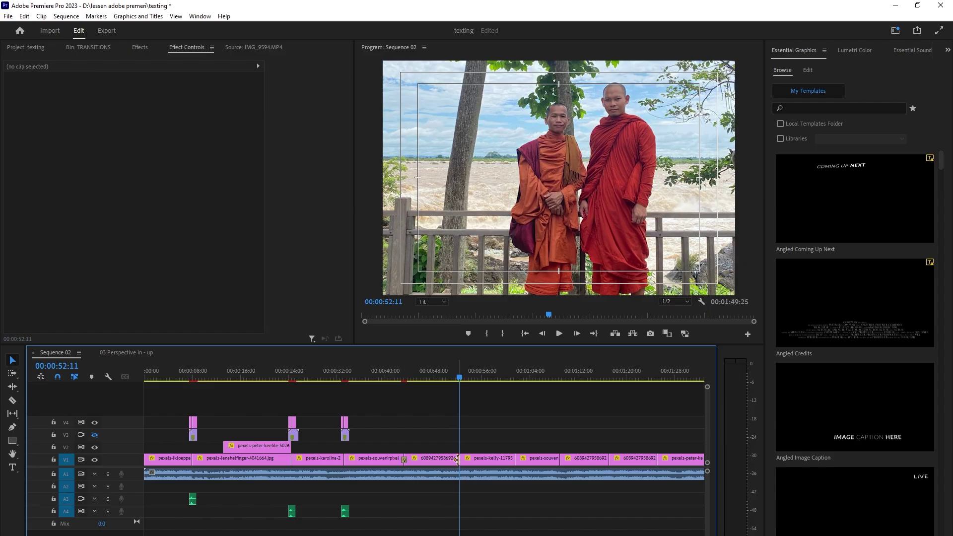
Add the same Vitascene transition to the V1 cut at 00:01:01:20, between the stone-carving photo and the tree-root photo.
drag(458, 380, 514, 377)
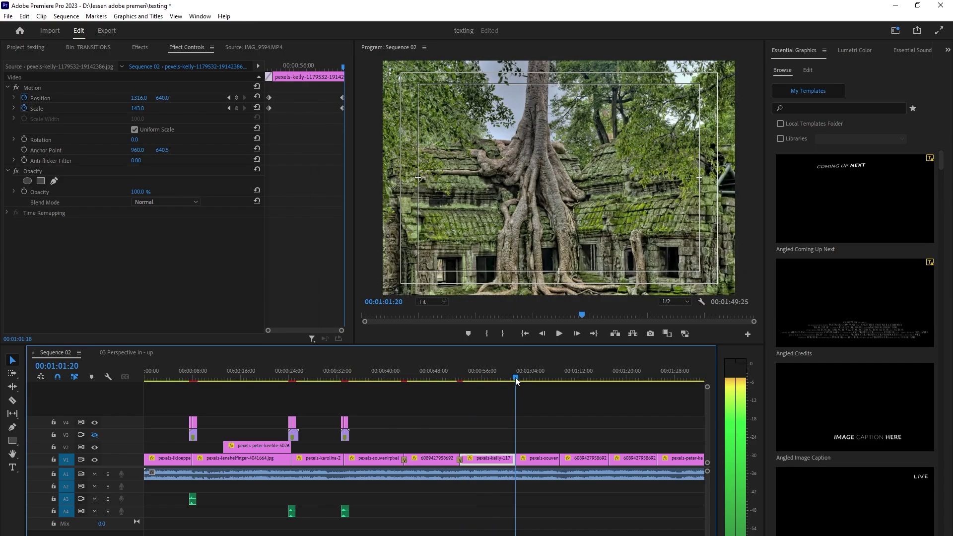
click(515, 459)
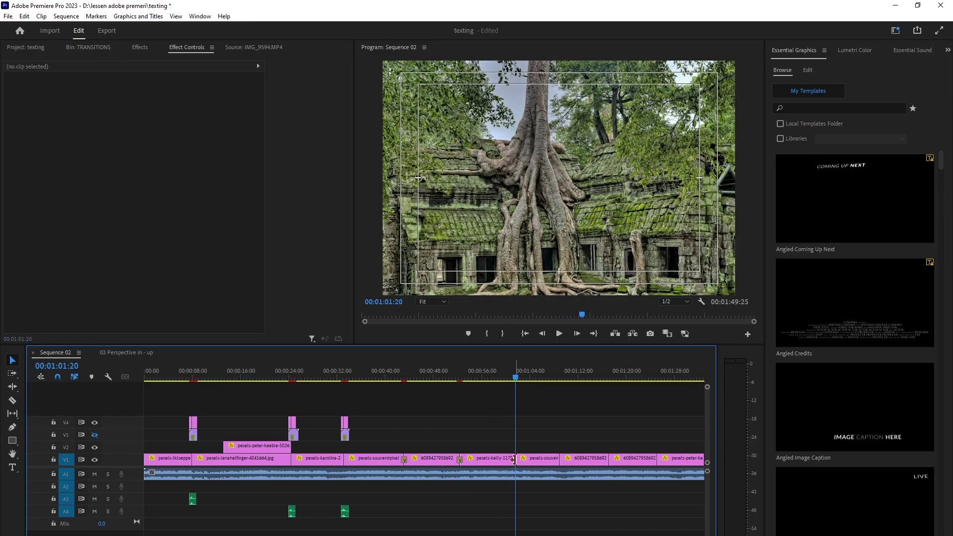
key(ctrl+d)
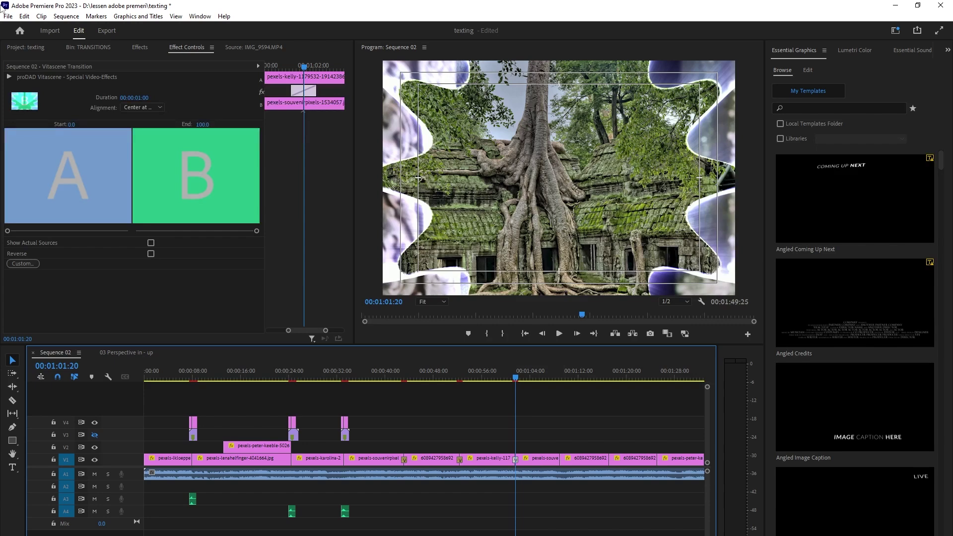
Preview Light Ray Wipes presets for the new Vitascene transition, apply Light Ray Claw Wipe #494 and return to the sequence.
click(33, 263)
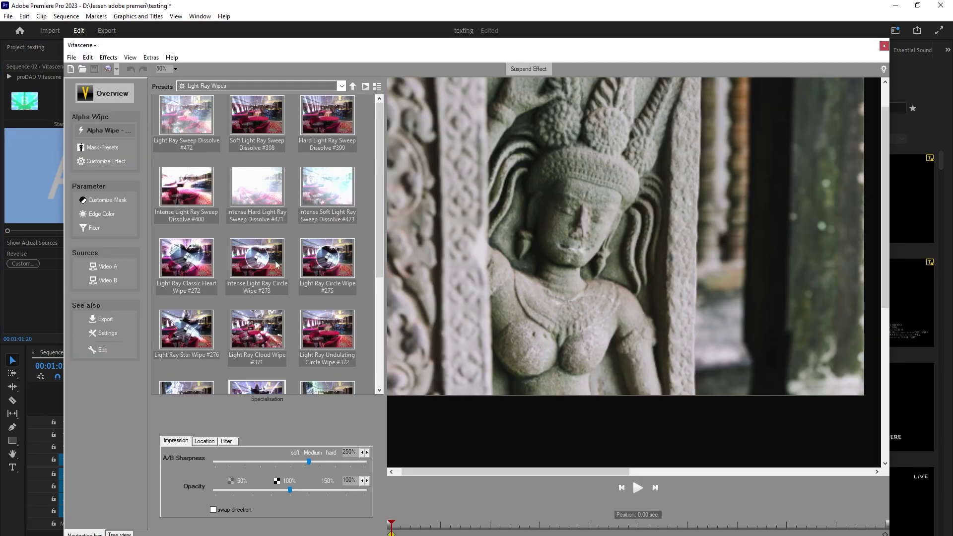
scroll(276, 265, down, 3)
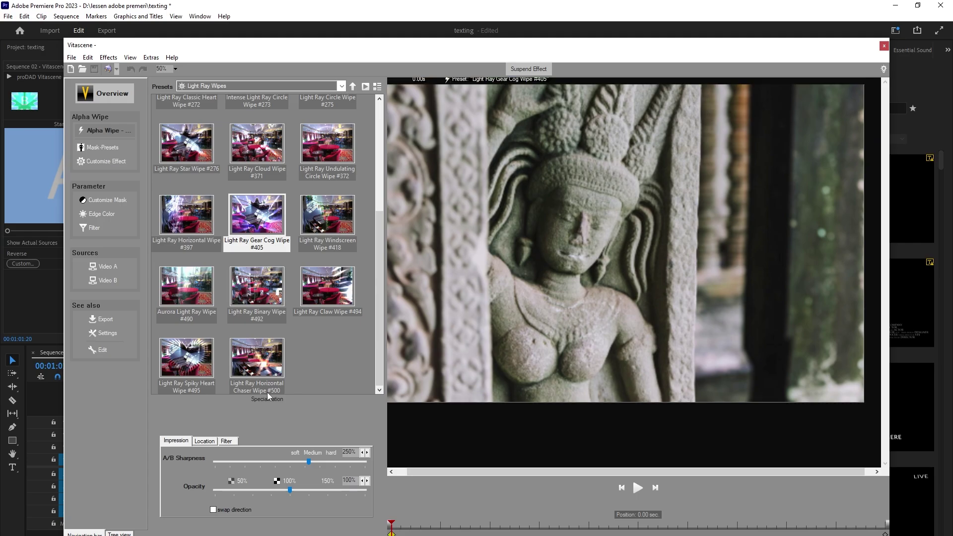
click(267, 370)
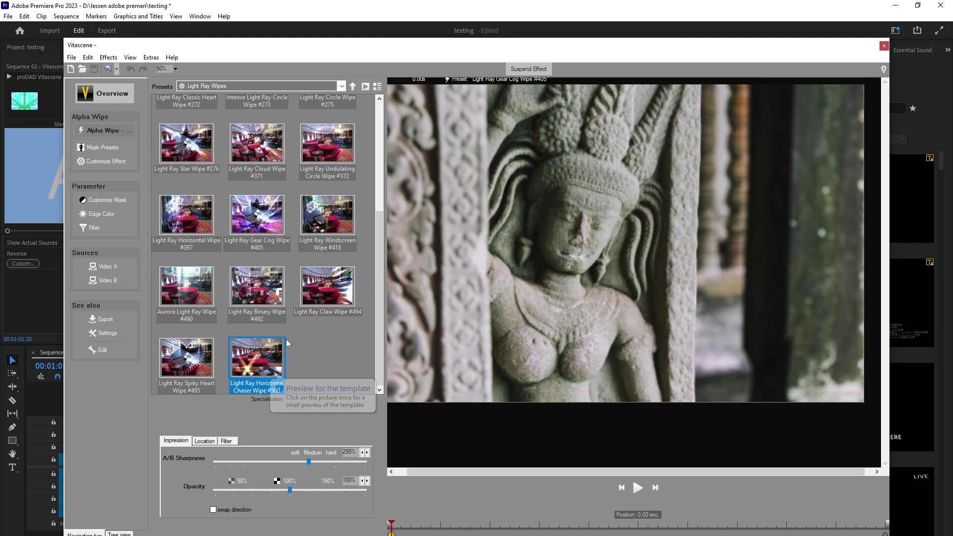
click(336, 296)
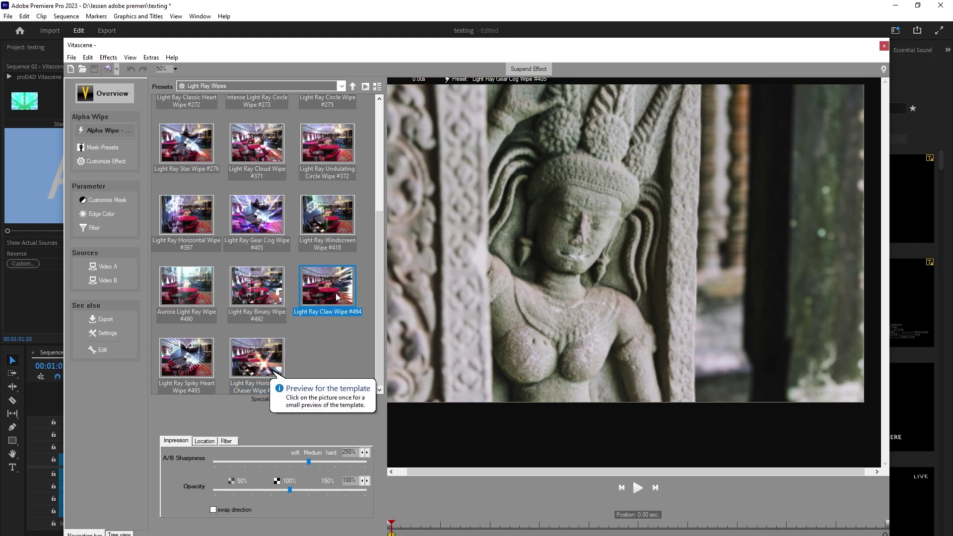
click(335, 295)
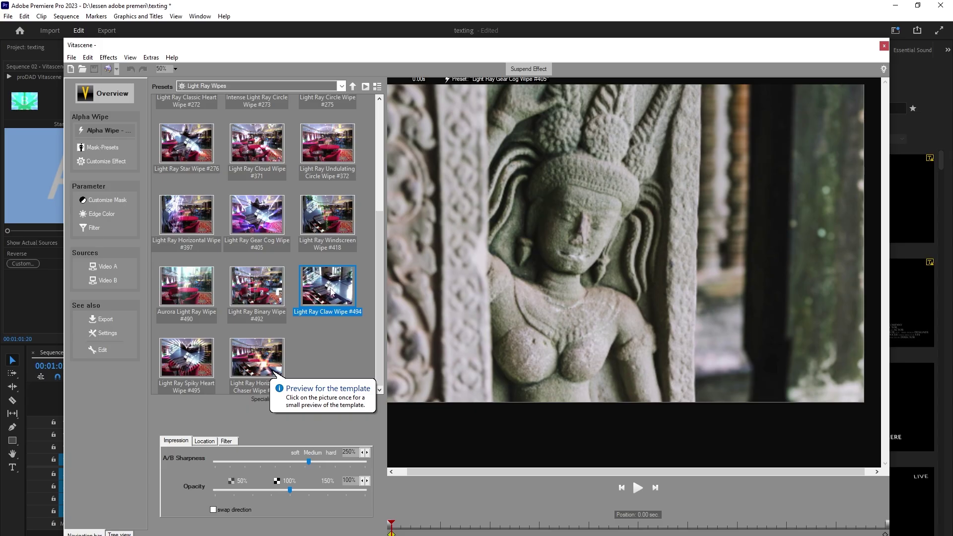
double_click(332, 292)
click(108, 70)
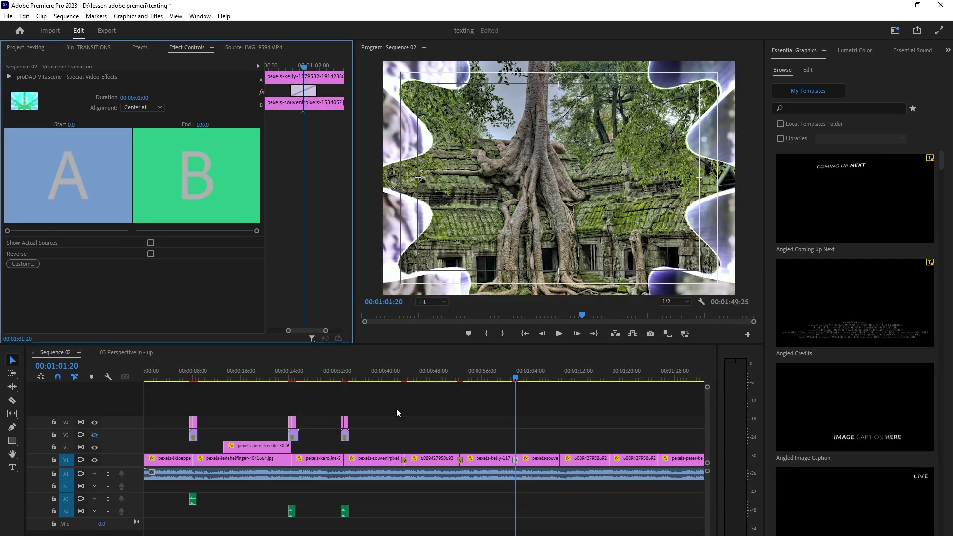
Play back the claw wipe between the stone-carving photo and the tree-root photo.
drag(520, 381, 499, 382)
key(space)
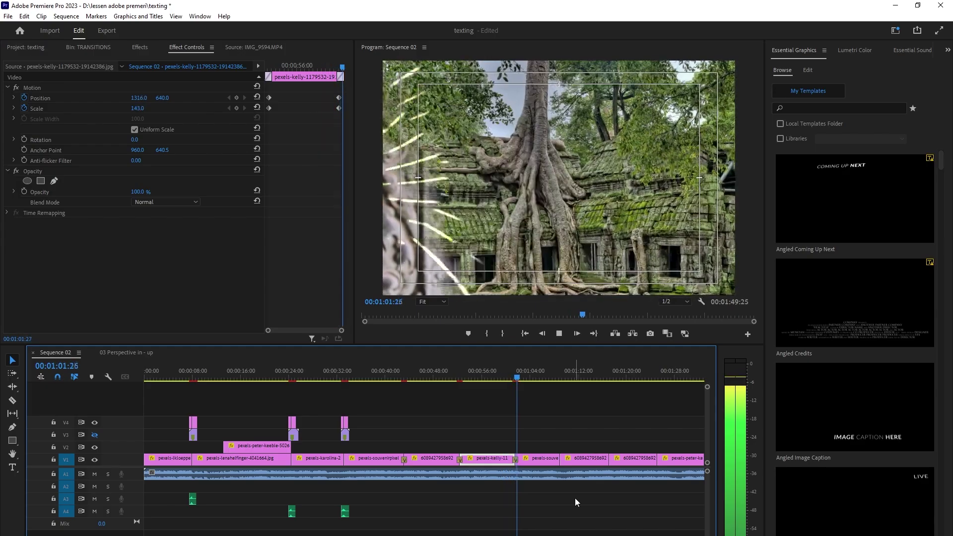
key(space)
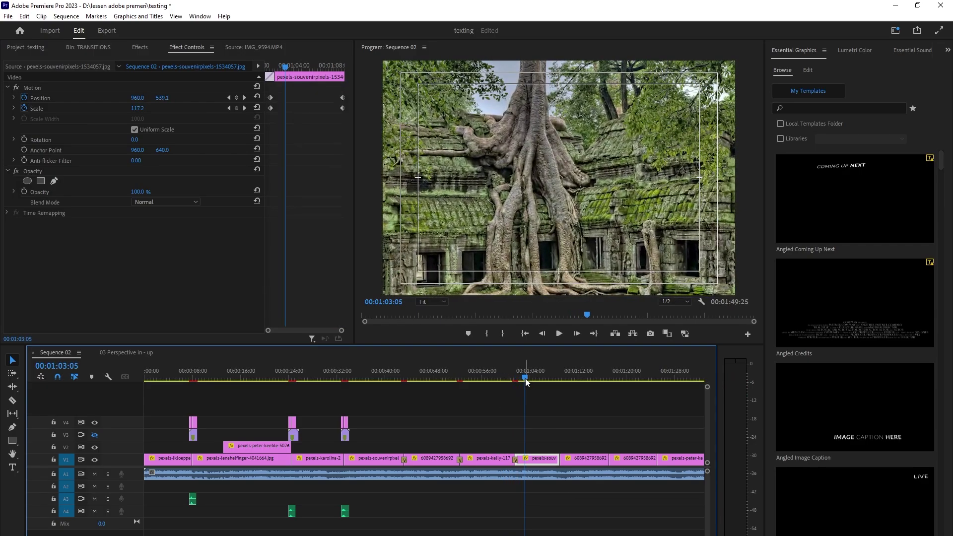
Add the Vitascene transition to the V1 cut at 00:01:08:28, between the tree-root photo and the single-monk temple photo.
drag(525, 379, 560, 379)
click(262, 422)
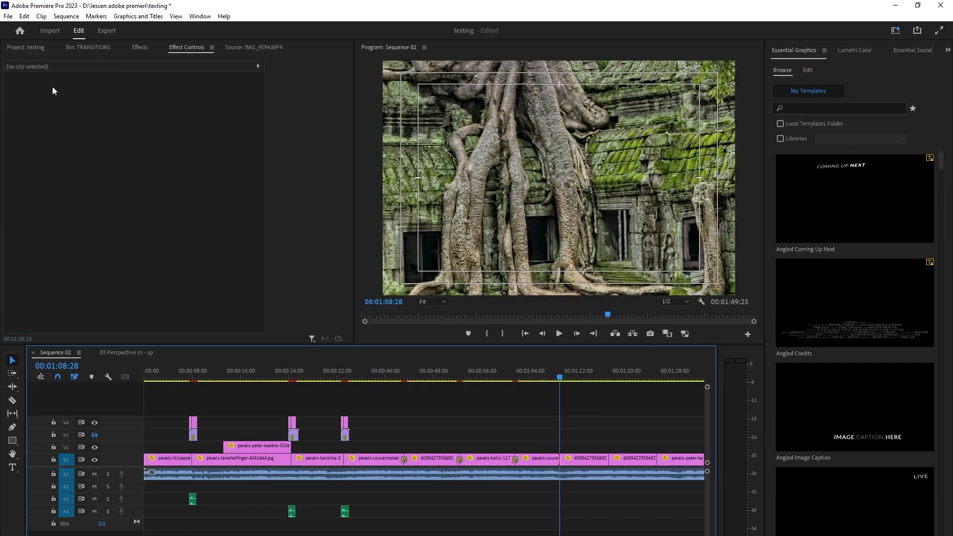
key(ctrl+d)
click(560, 460)
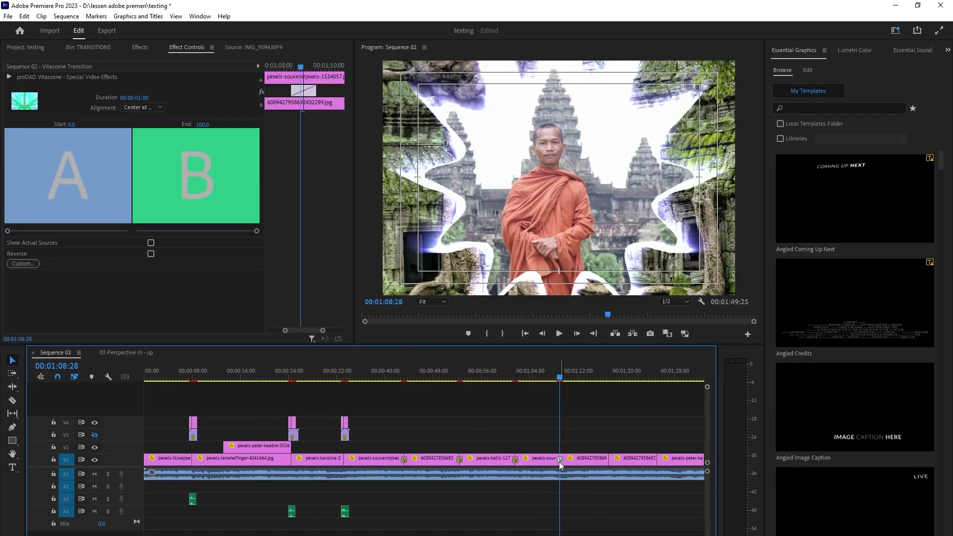
Change the transition into the single-monk temple photo to the Aurora Light Ray Wipe #490 preset and play it back.
click(22, 263)
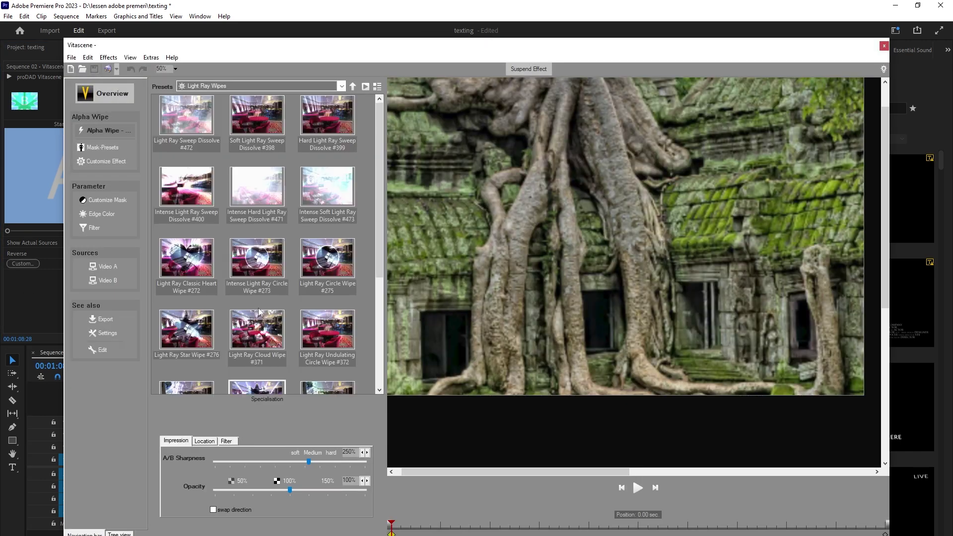
scroll(260, 312, down, 3)
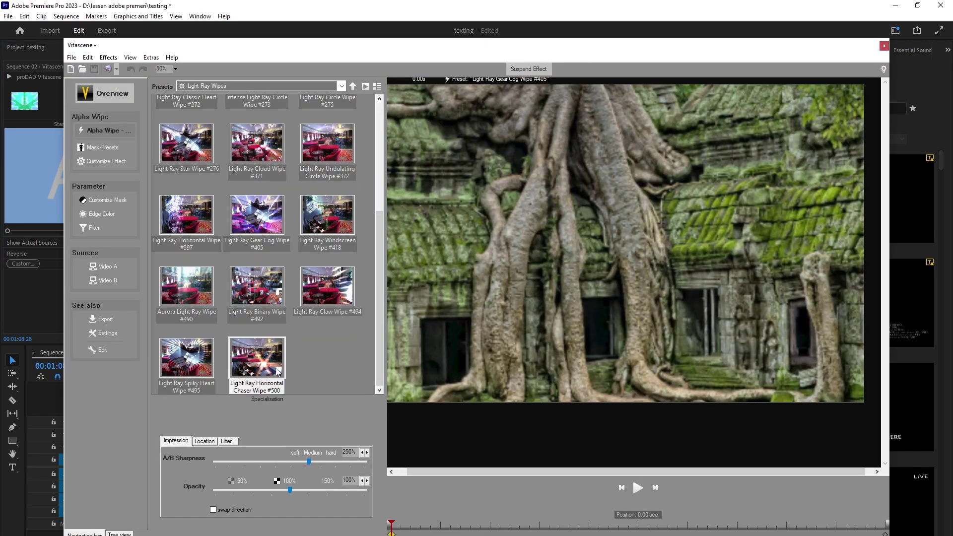
click(188, 295)
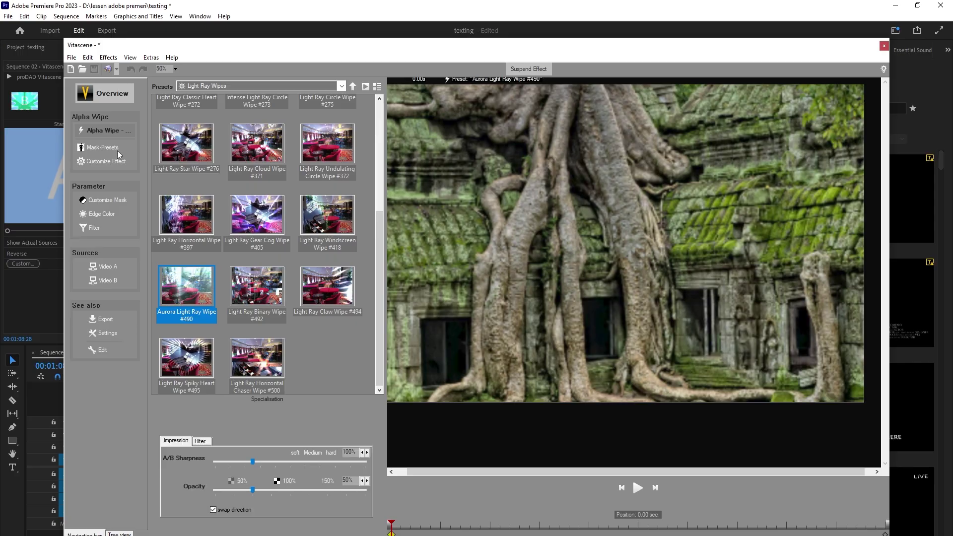
click(107, 69)
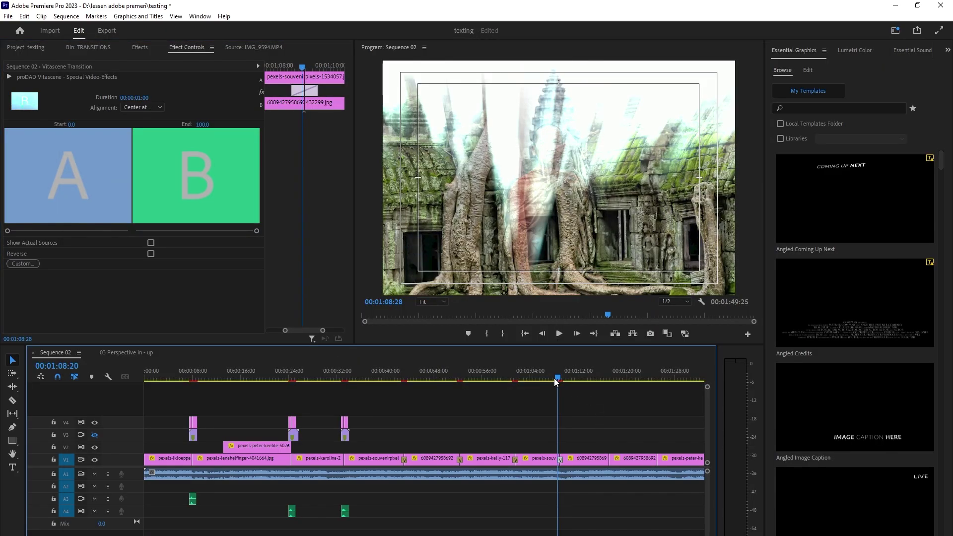
click(551, 458)
key(space)
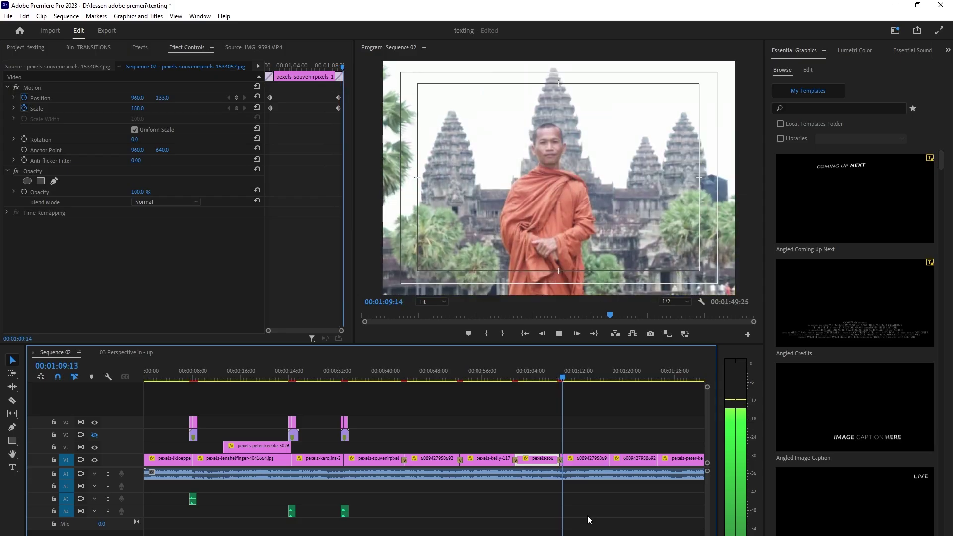
Delete the photo of the monk on the lawn that starts at about 00:01:17:15 on V1.
click(569, 378)
drag(570, 380, 610, 383)
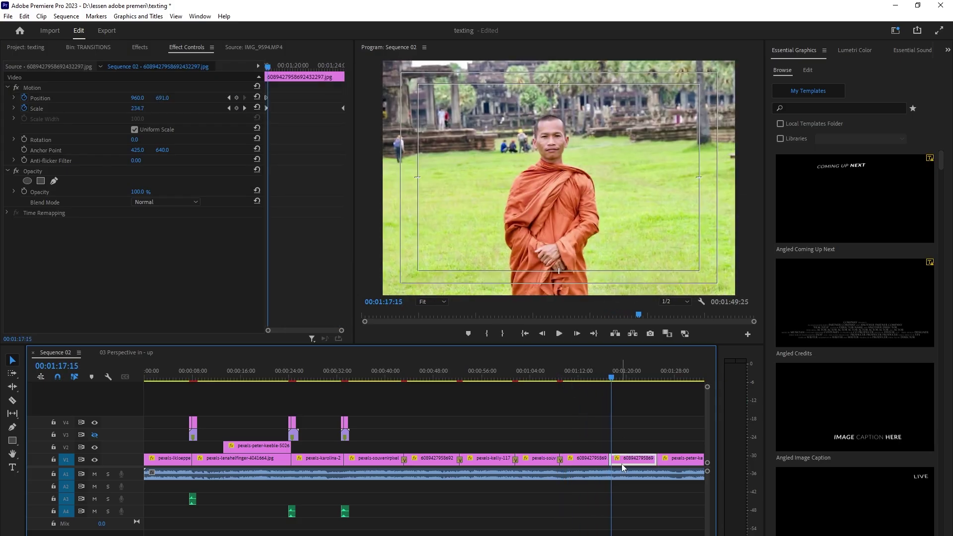
key(Delete)
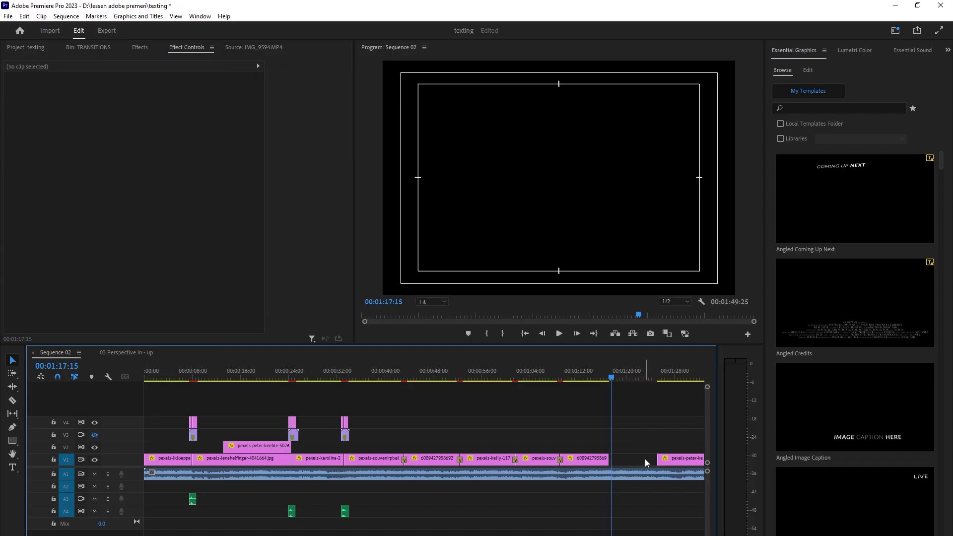
Move the last three V1 photos together to close the gap after the single-monk temple photo.
key(minus)
key(minus)
key(minus)
key(minus)
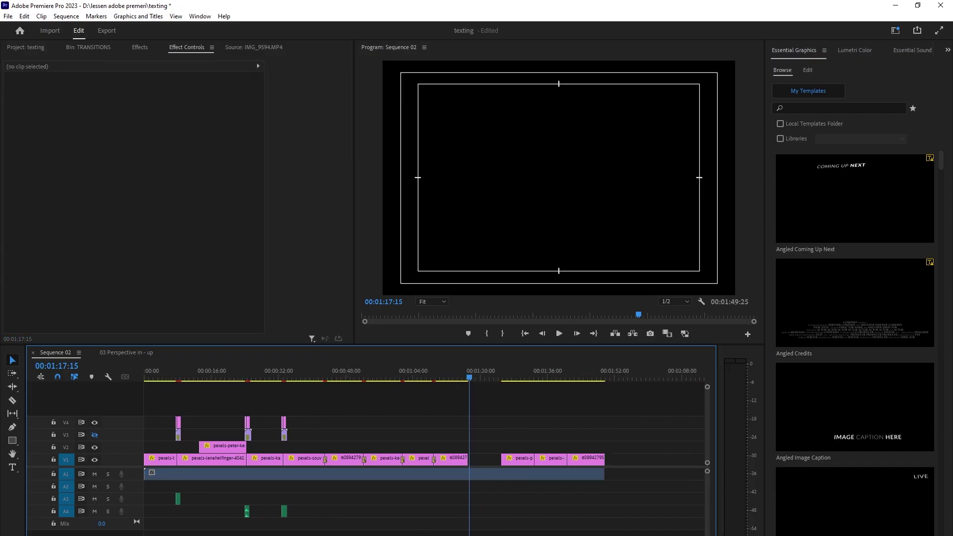
drag(442, 440, 342, 482)
key(space)
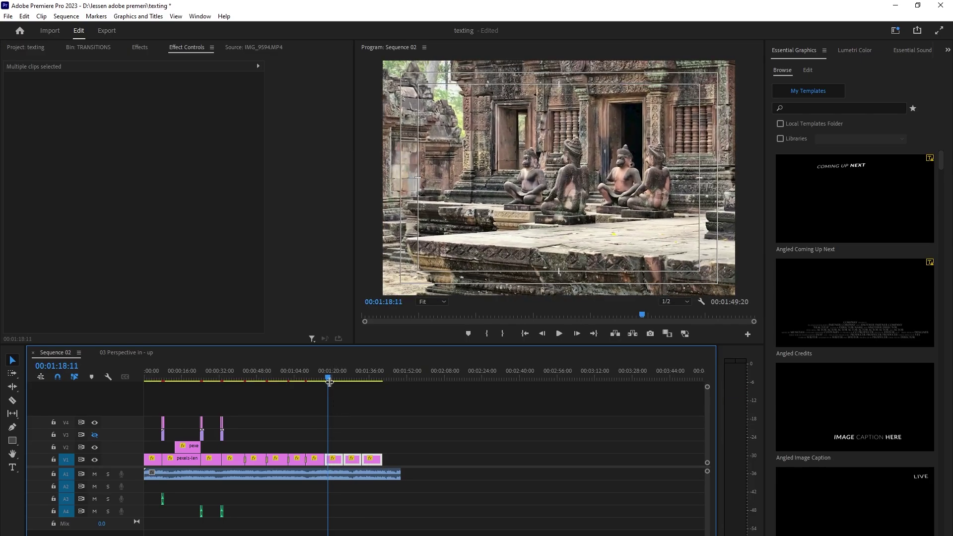
Add the Vitascene transition to the V1 cut between the single-monk temple photo and the seated-statues photo.
click(323, 379)
drag(326, 381, 327, 382)
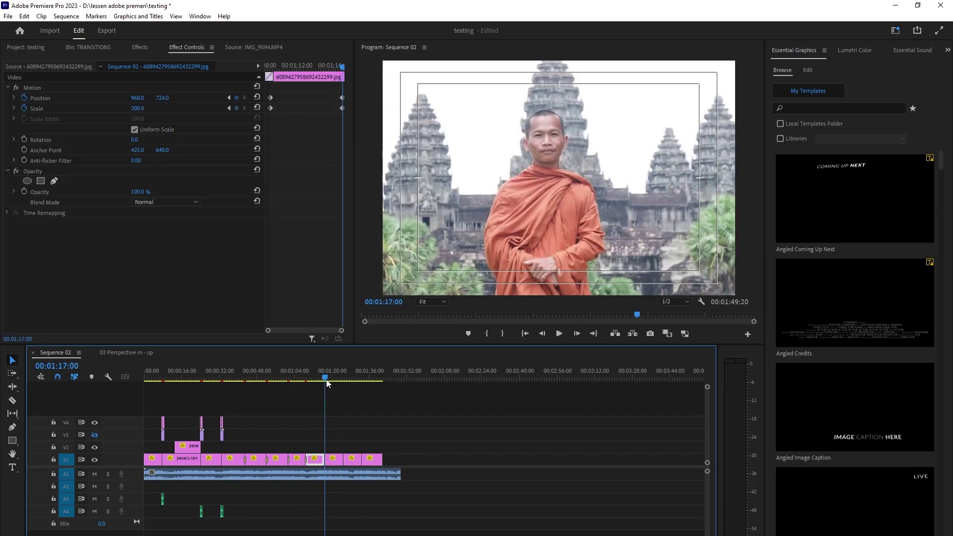
click(321, 460)
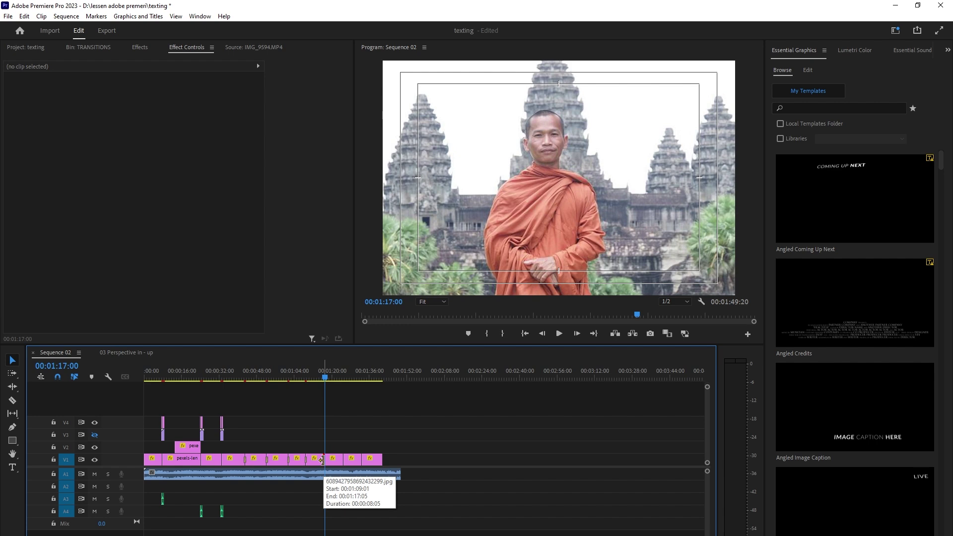
click(326, 458)
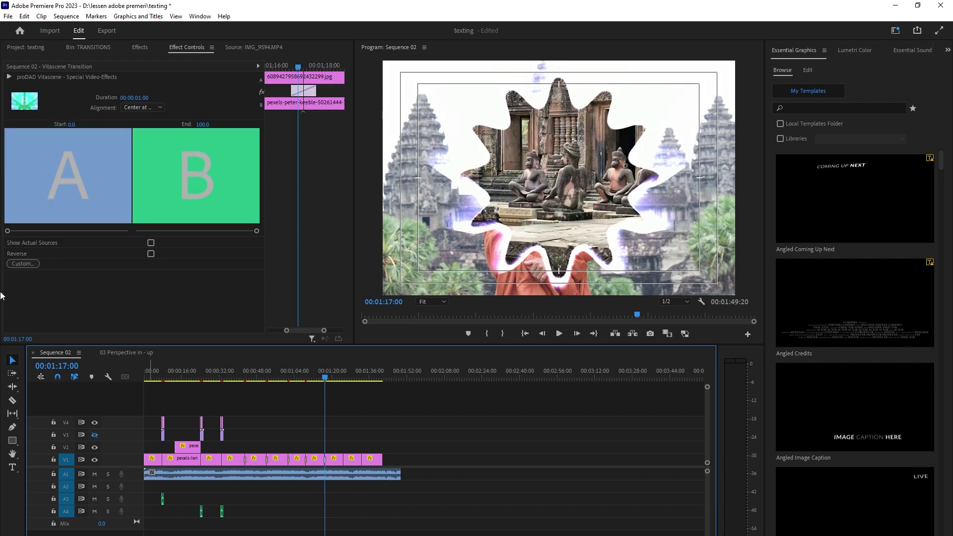
Change the transition into the seated-statues photo to Heavy Soft Sparkle Dissolve #194 from the Sparkle Dissolves presets.
click(21, 265)
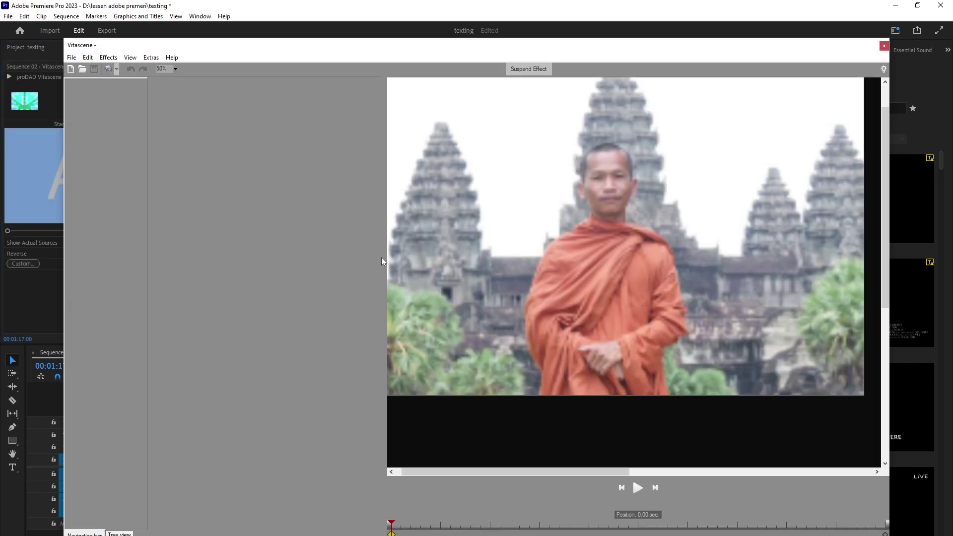
click(342, 87)
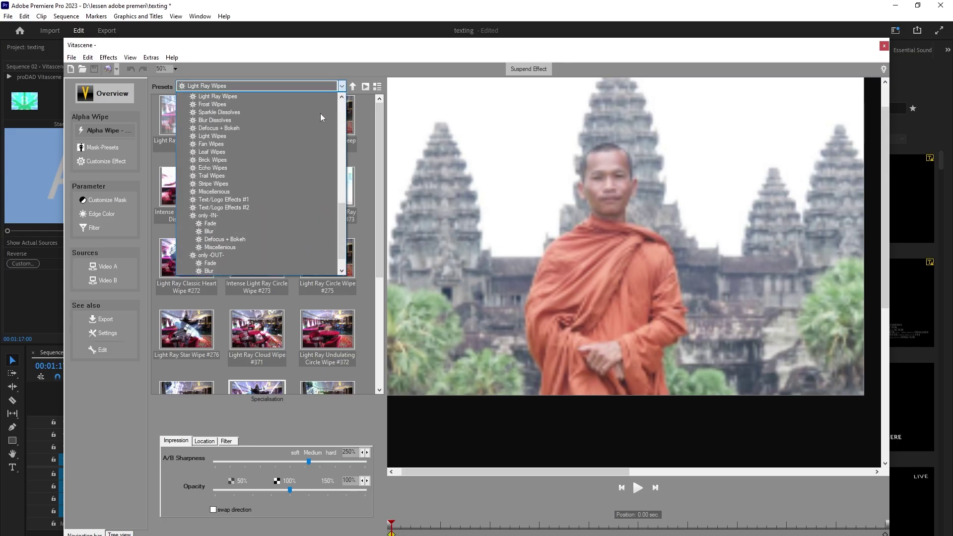
click(232, 113)
click(249, 293)
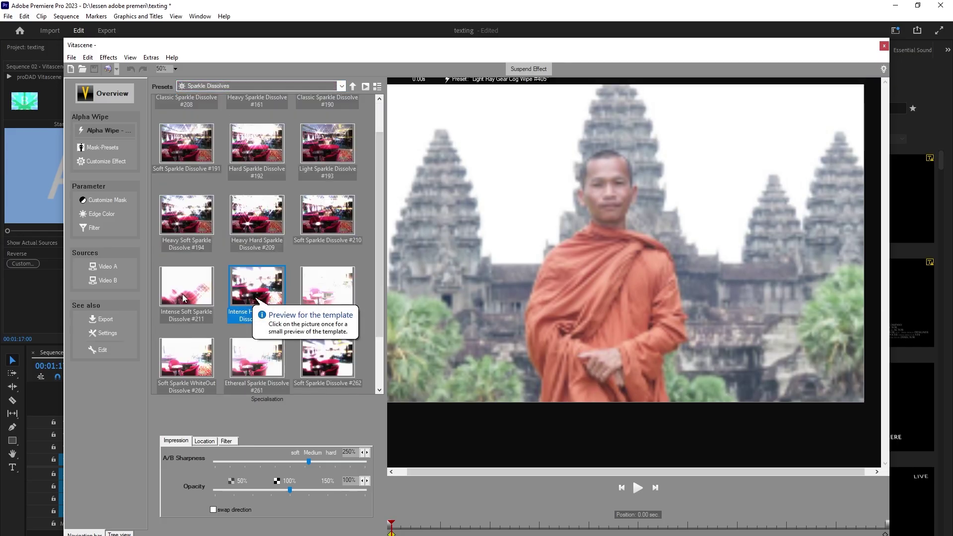
click(186, 217)
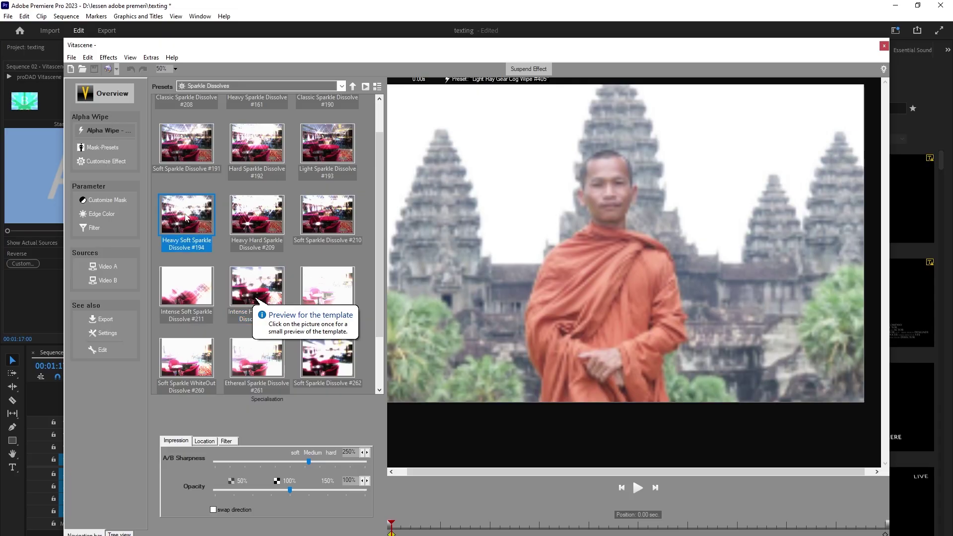
click(109, 69)
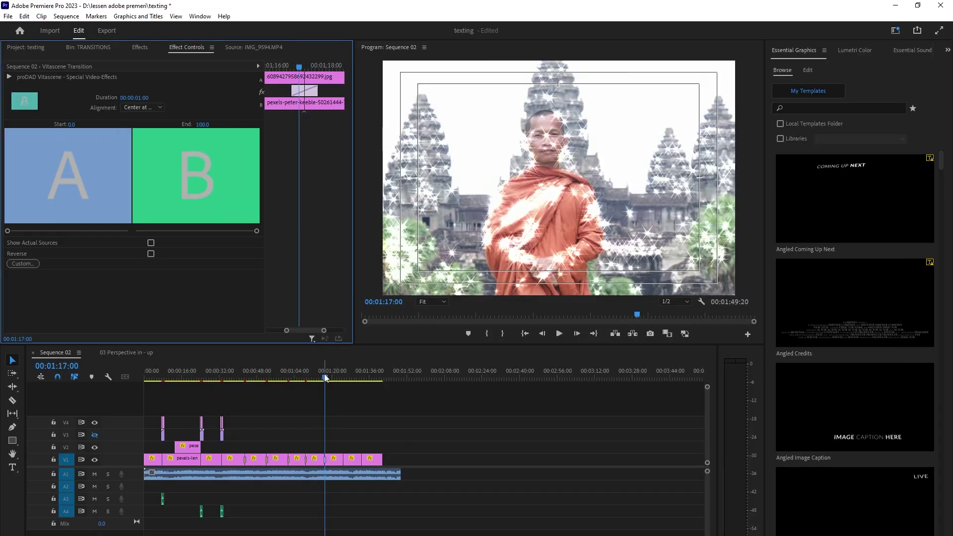
Play back the sparkle dissolve, and add the Vitascene transition to the V1 cut between the seated-statues photo and the stone-face photo.
drag(326, 378, 318, 377)
key(space)
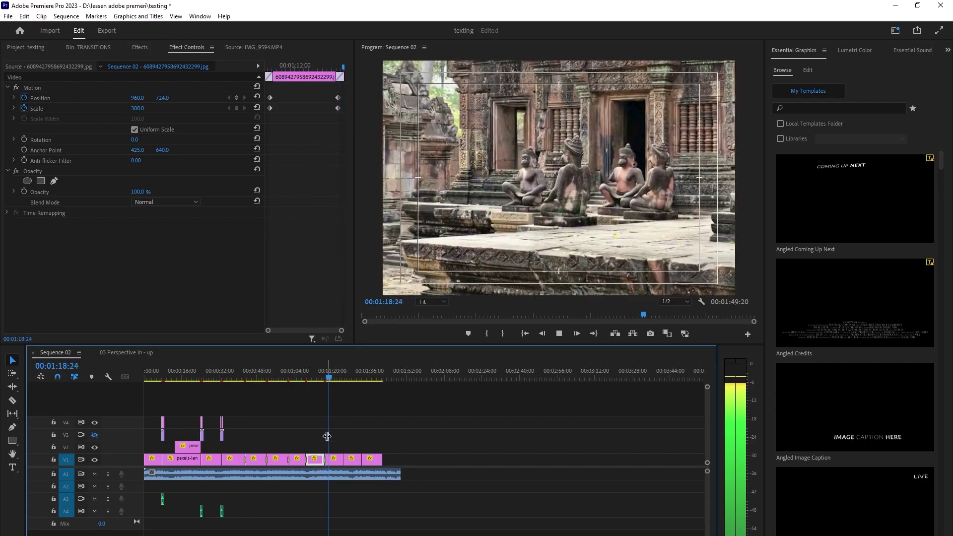
drag(331, 379, 343, 378)
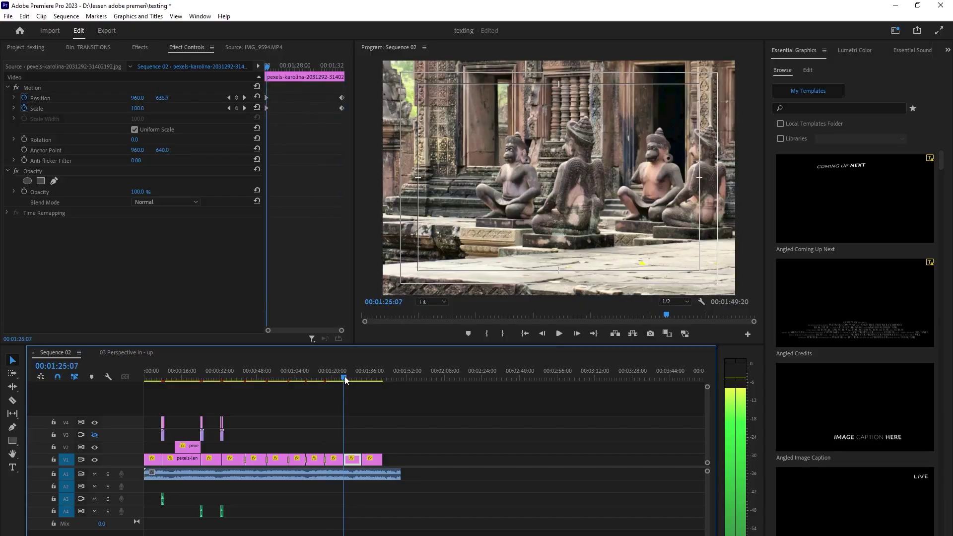
click(338, 462)
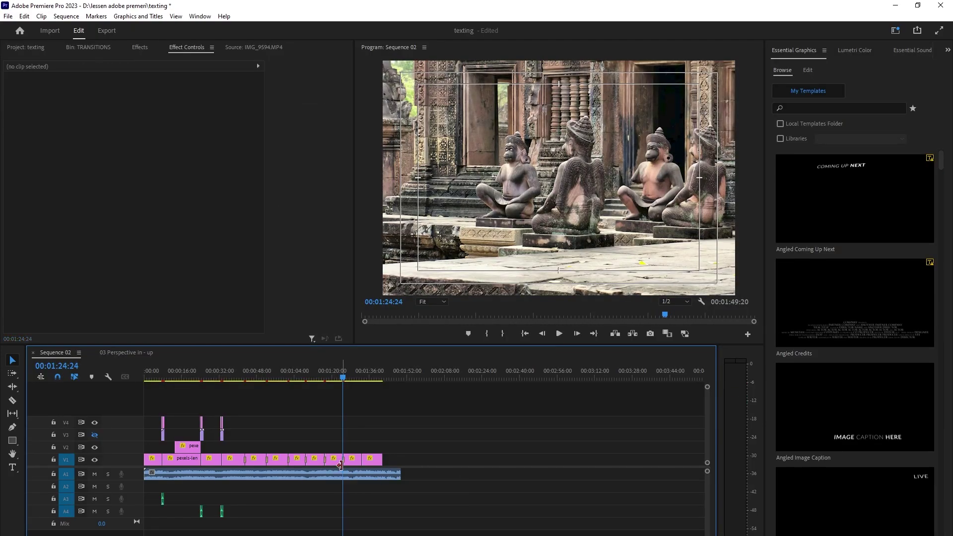
click(342, 461)
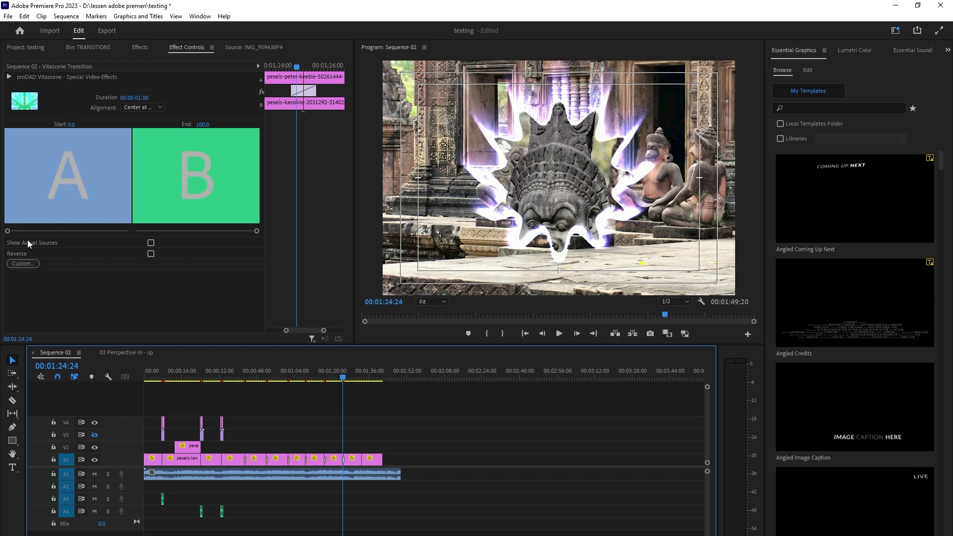
Change the transition into the stone-face photo to Soft (30) #518 from the Defocus + Bokeh presets.
click(25, 262)
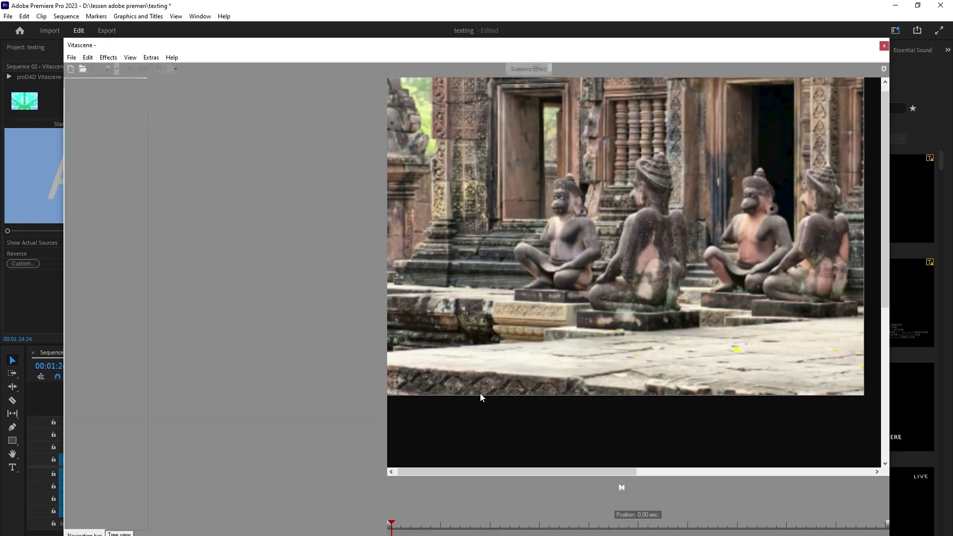
scroll(276, 372, down, 3)
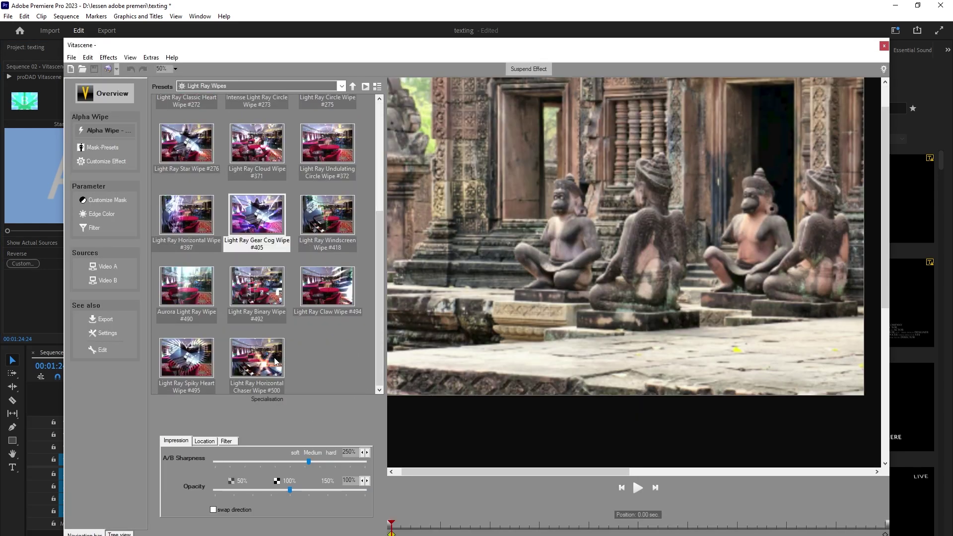
click(266, 86)
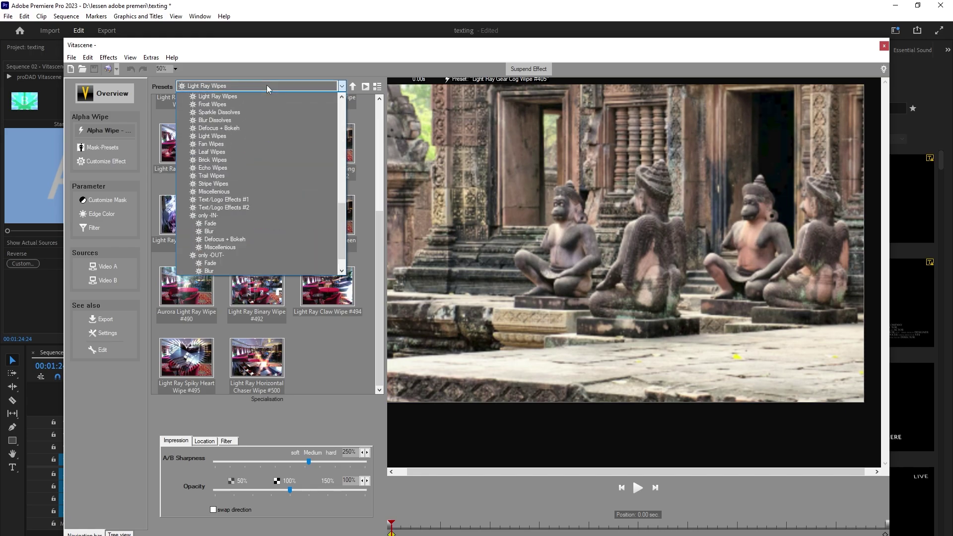
click(234, 128)
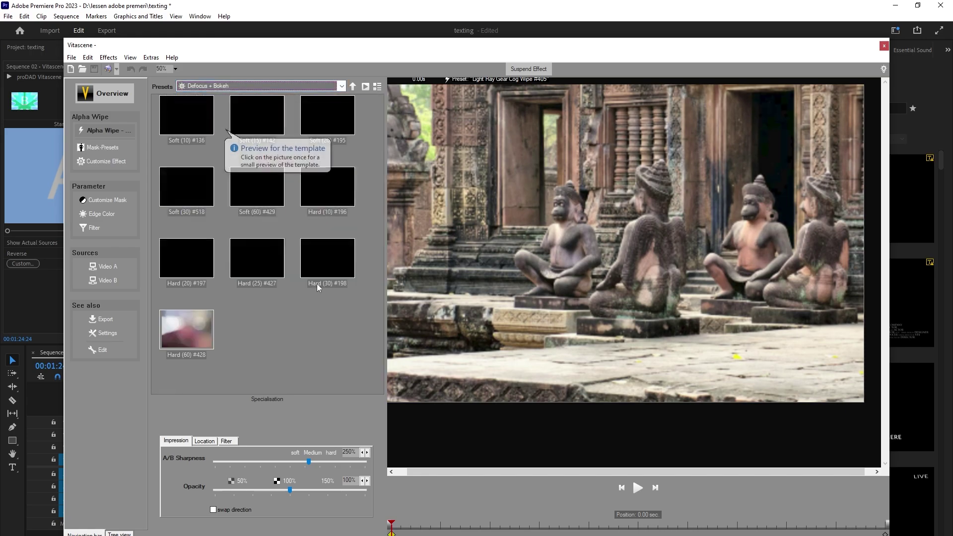
click(192, 187)
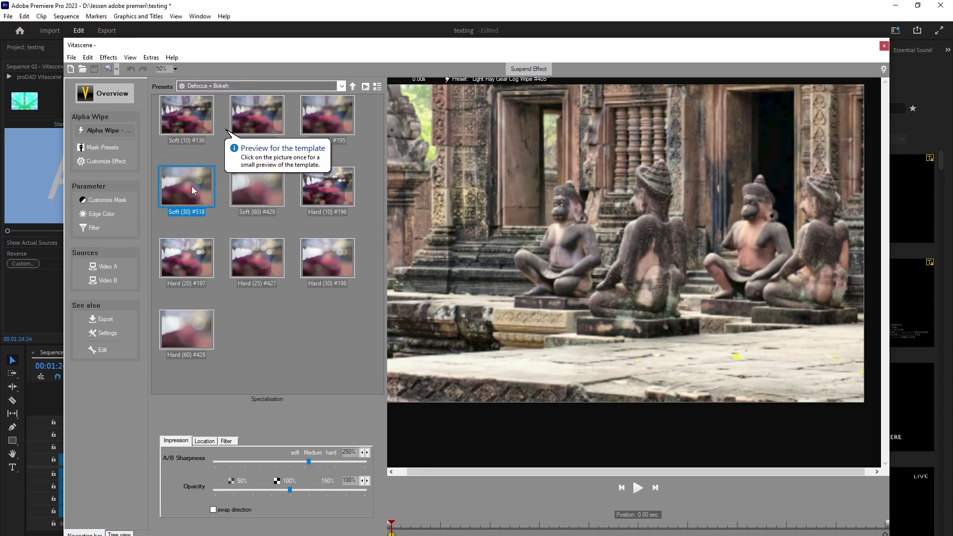
click(106, 71)
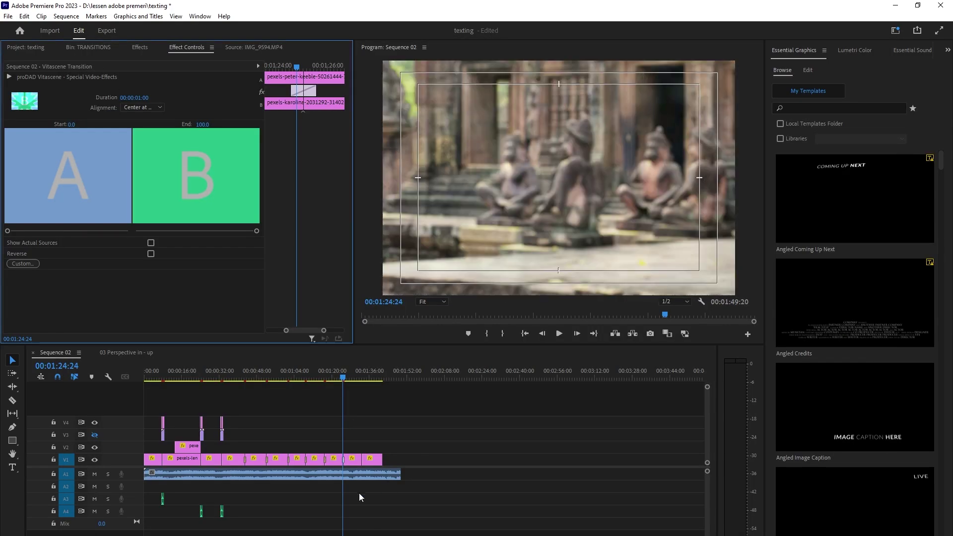
Play the seated-statues photo through the defocus transition into the stone-face photo.
click(336, 379)
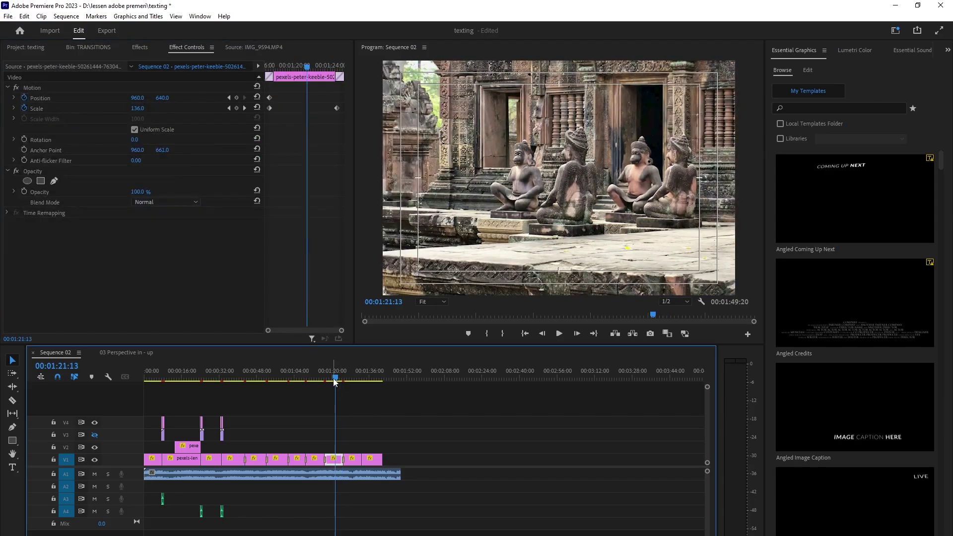
key(space)
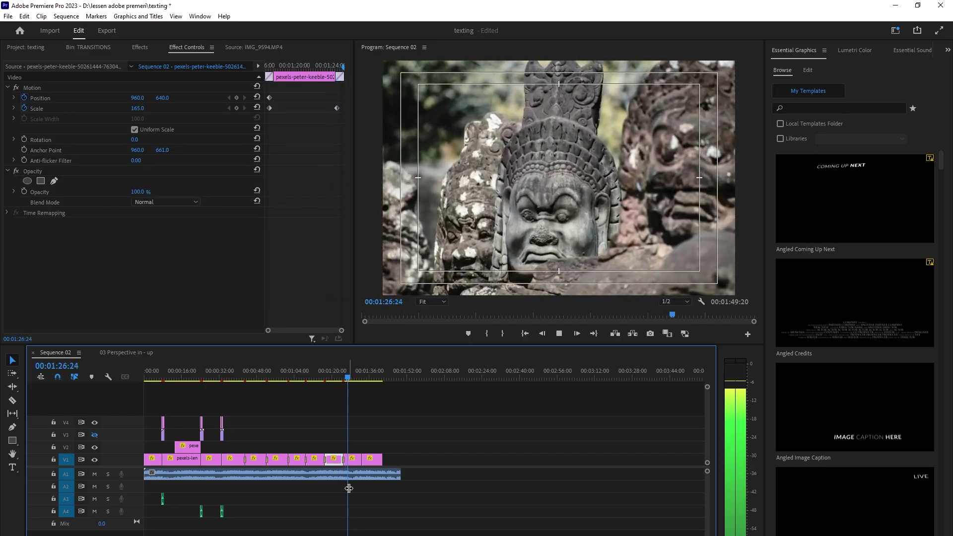
key(space)
Copy the third group of overlay transition clips, with its A4 sound, to the cut between the stone-face photo and the last photo.
drag(253, 403, 363, 456)
key(space)
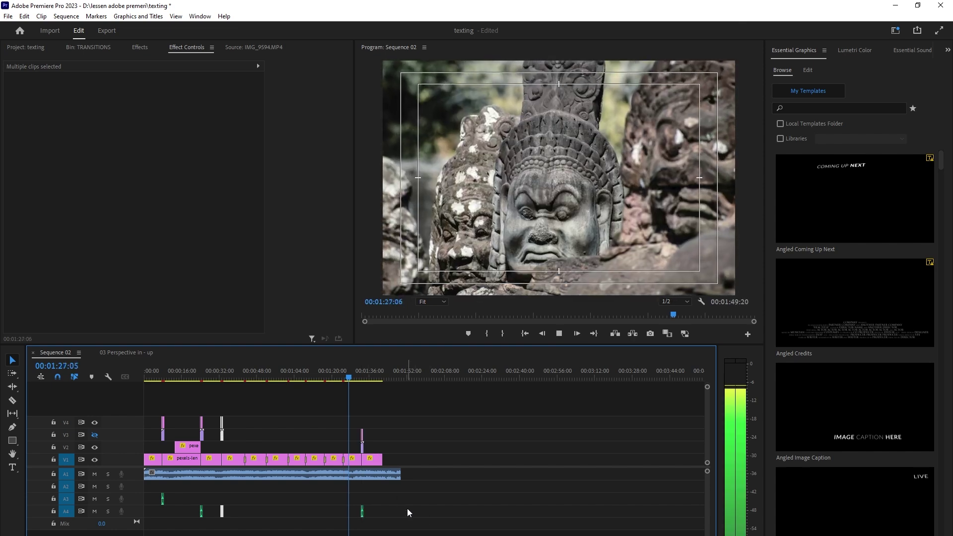
key(space)
Cut the A1 audio at the end of the last V1 photo and delete the remainder.
key(c)
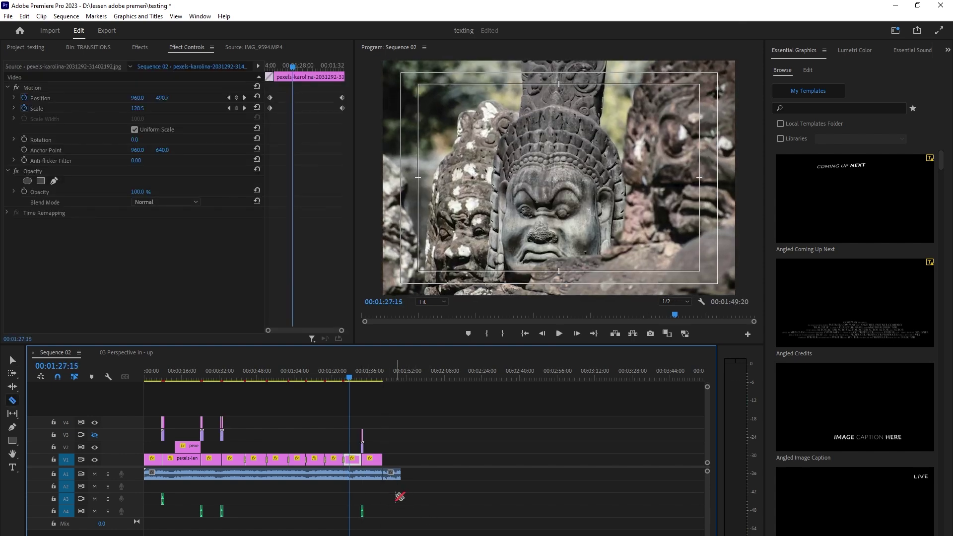
click(397, 477)
key(Delete)
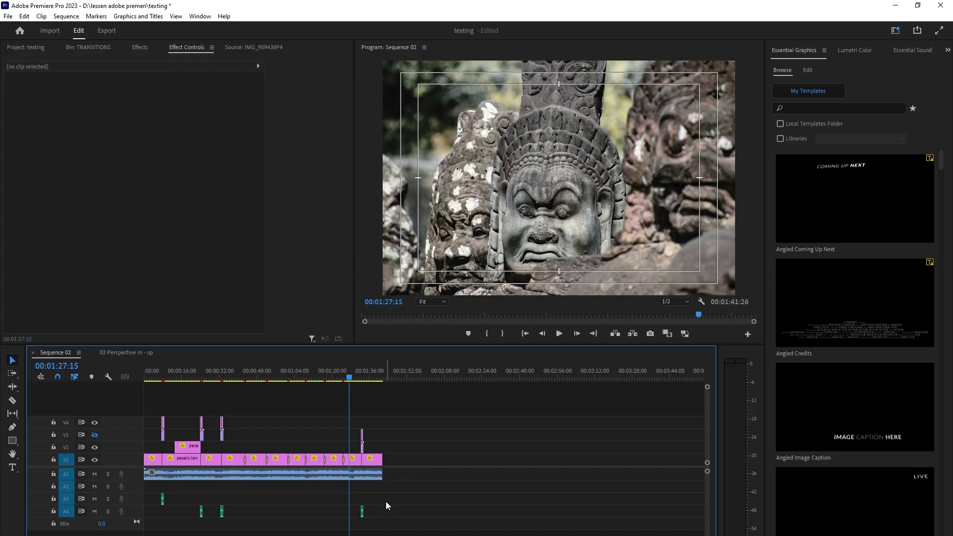
Return to the sequence start, render In to Out, and stop the playback that follows near the last photo.
key(equal)
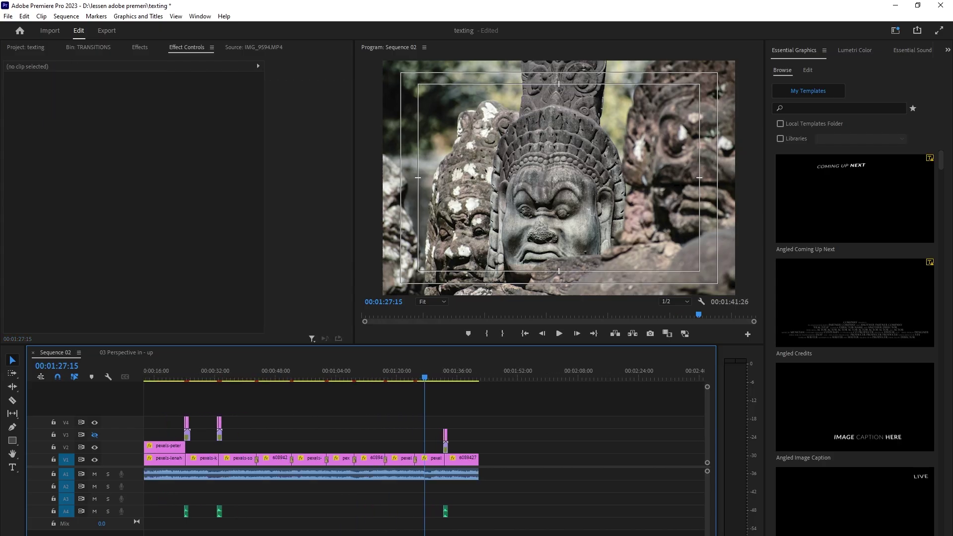
key(Home)
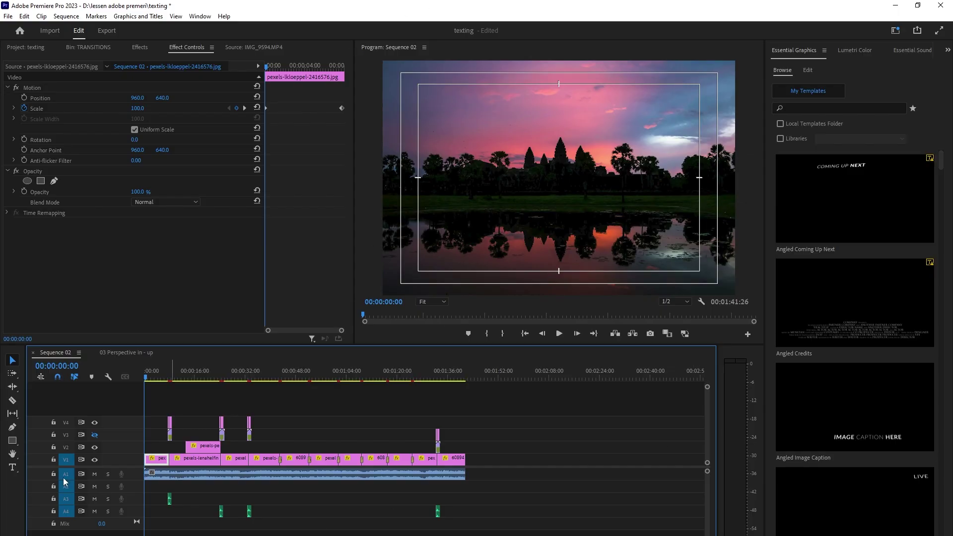
click(65, 16)
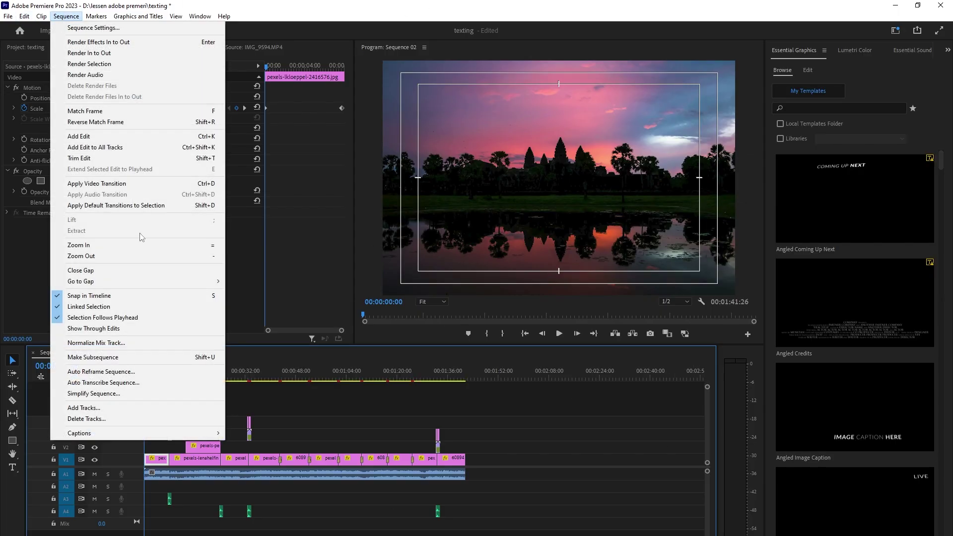
click(92, 53)
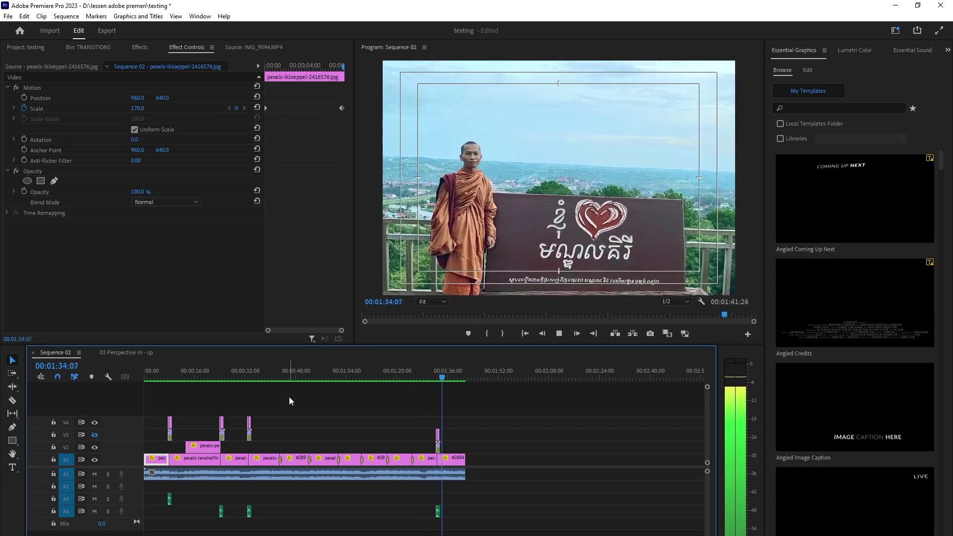
key(space)
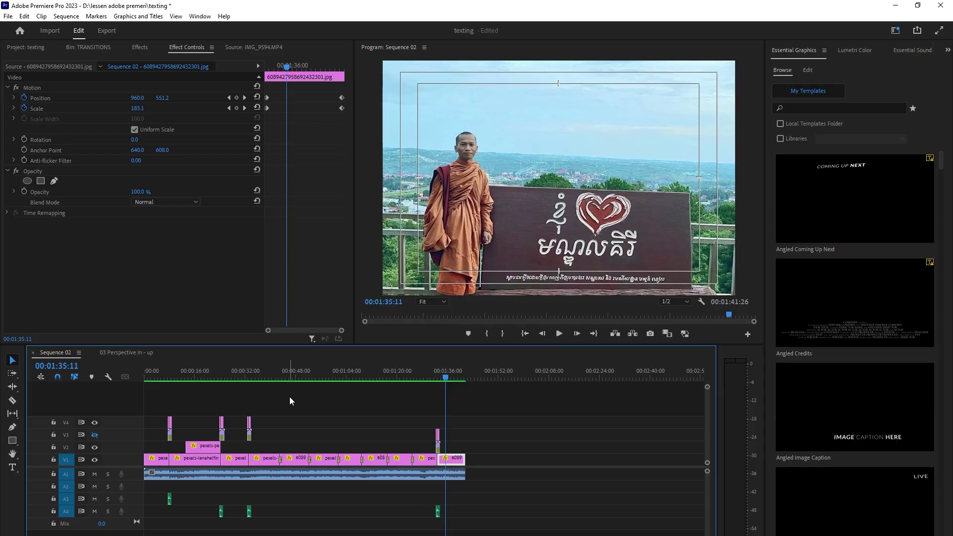
Move the copied overlay clips before the last photo up to V4 and V3, and play that cut.
drag(467, 421, 439, 442)
drag(453, 381, 434, 380)
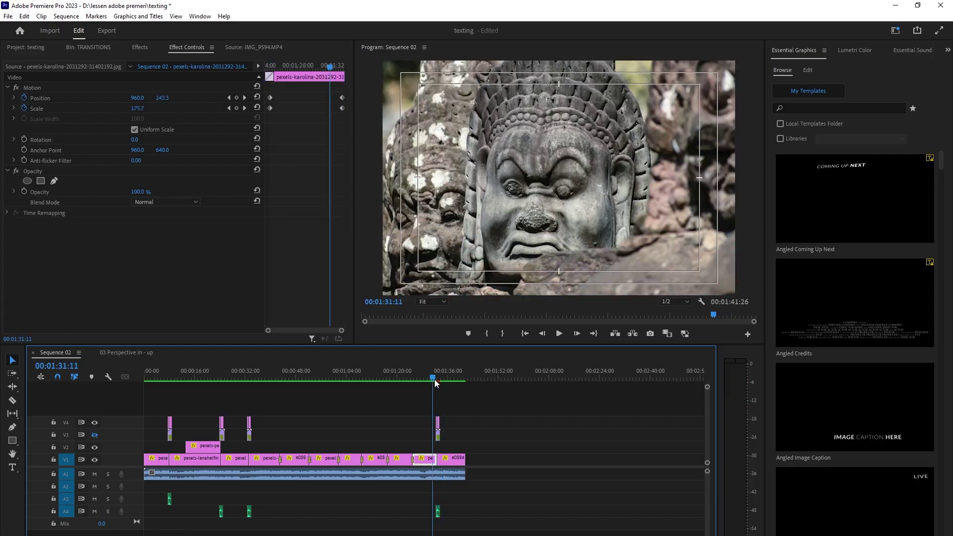
key(space)
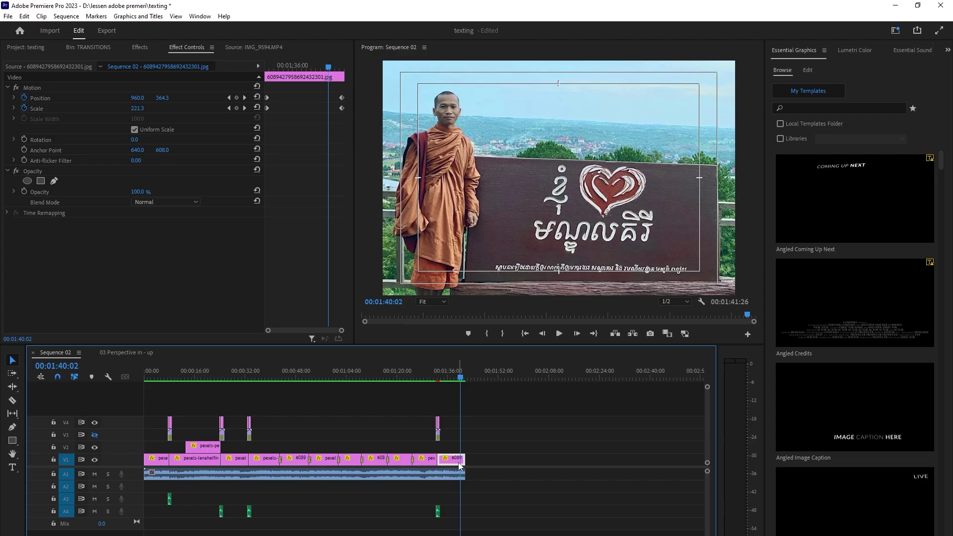
Delete the last V1 photo of the monk beside the heart sign and the overlay and sound clips at its start.
key(Delete)
drag(454, 415, 433, 448)
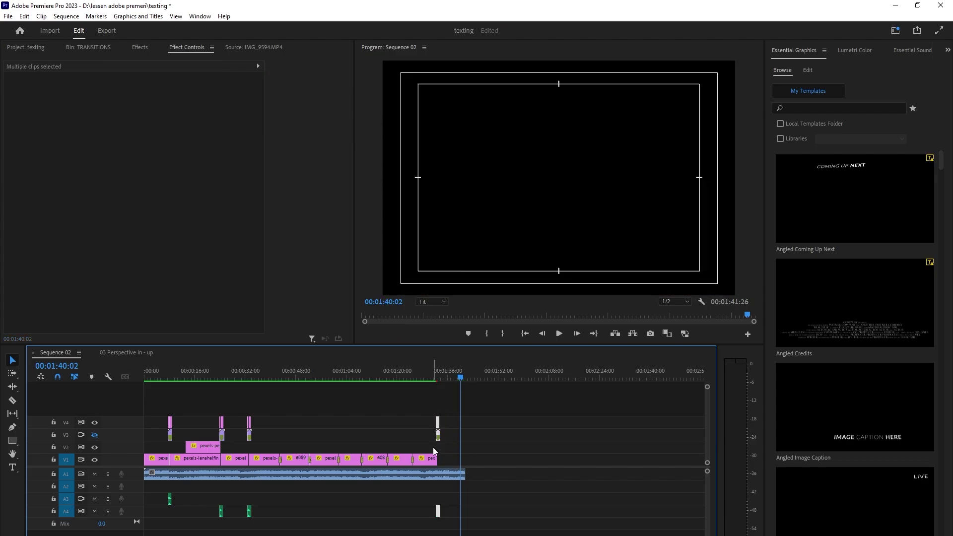
key(Delete)
Cut the A1 audio at the end of the stone-face photo and delete the part beyond it.
drag(458, 380, 437, 384)
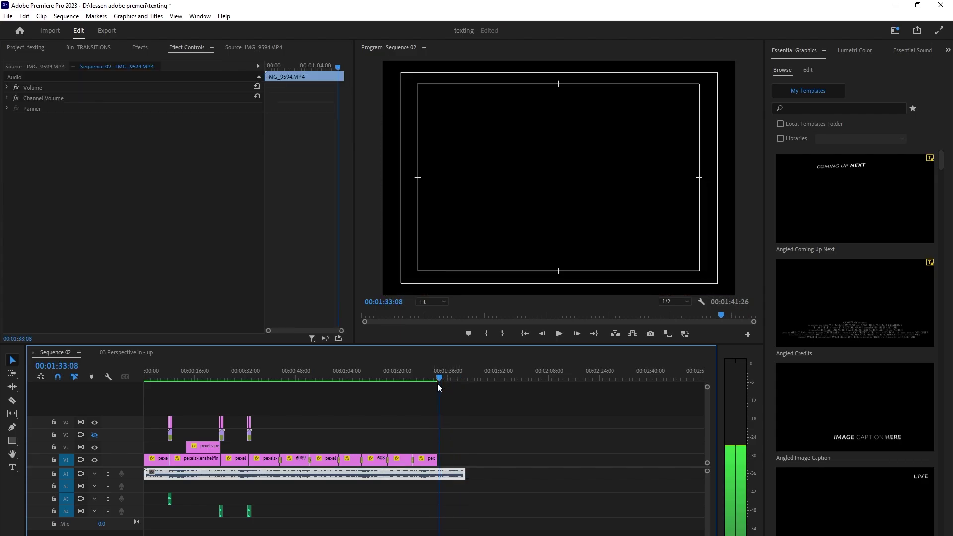
key(c)
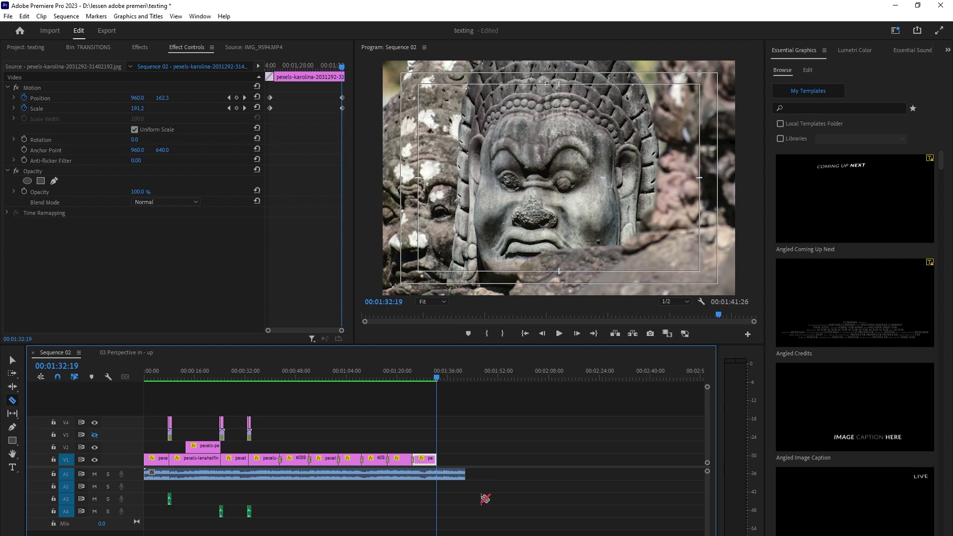
click(439, 475)
key(v)
click(453, 476)
key(Delete)
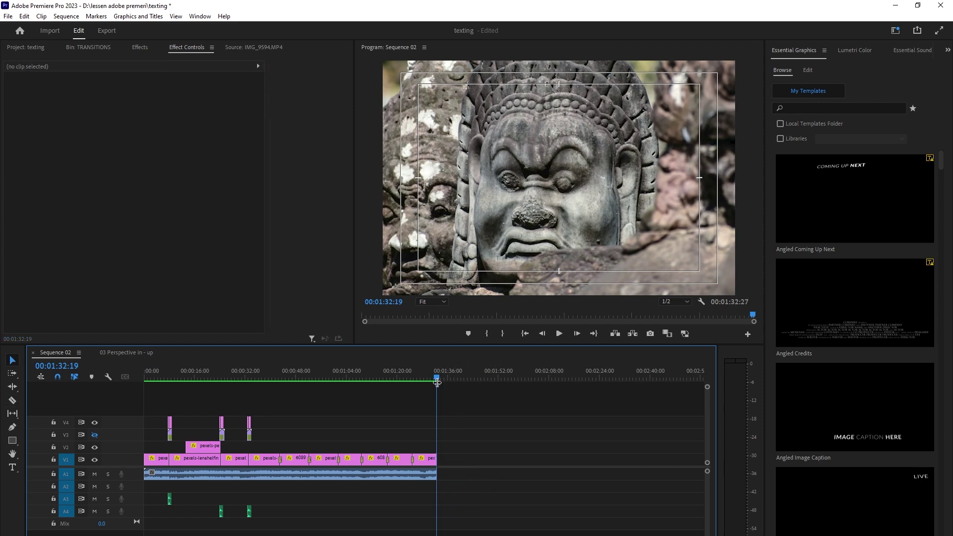
Play the closing seconds of the sequence over the stone-face photo.
drag(436, 377, 422, 403)
key(space)
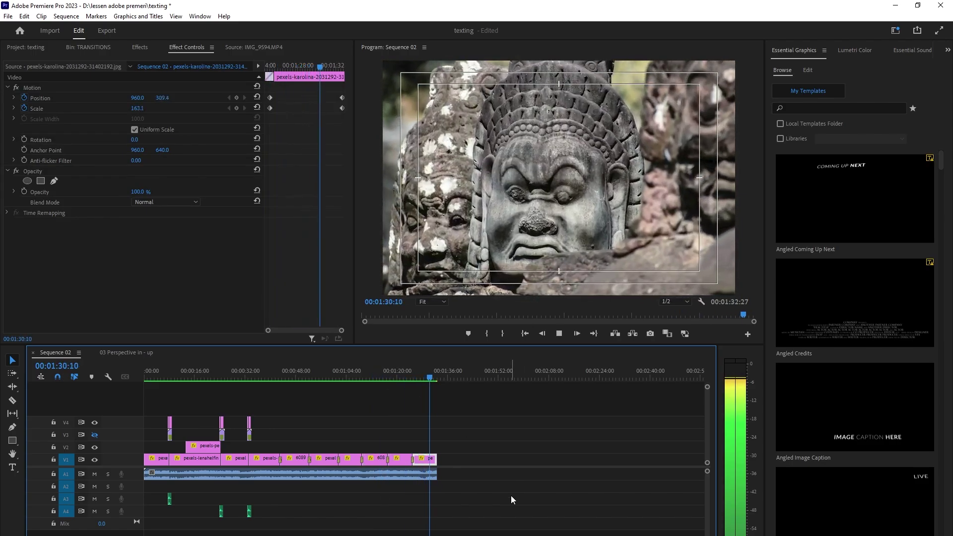
key(space)
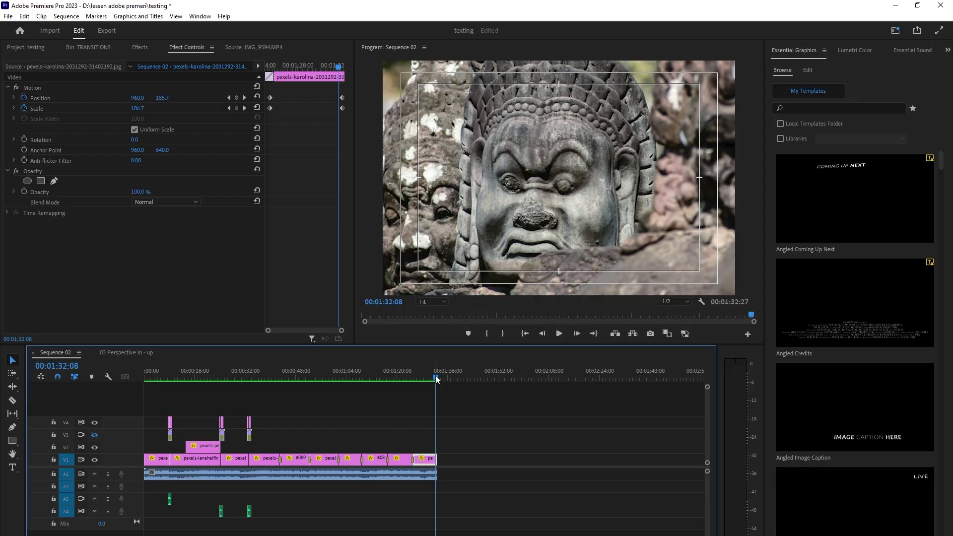
key(ctrl+m)
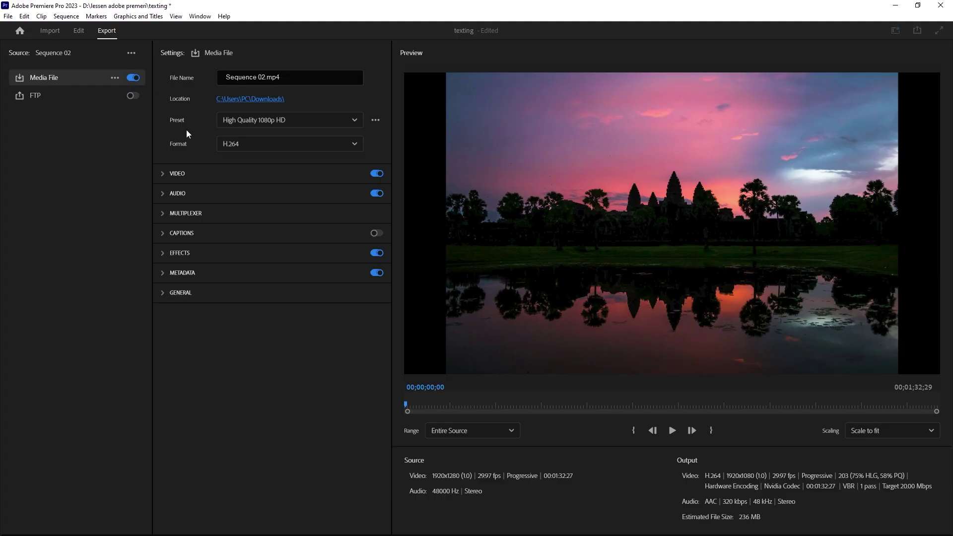
click(50, 31)
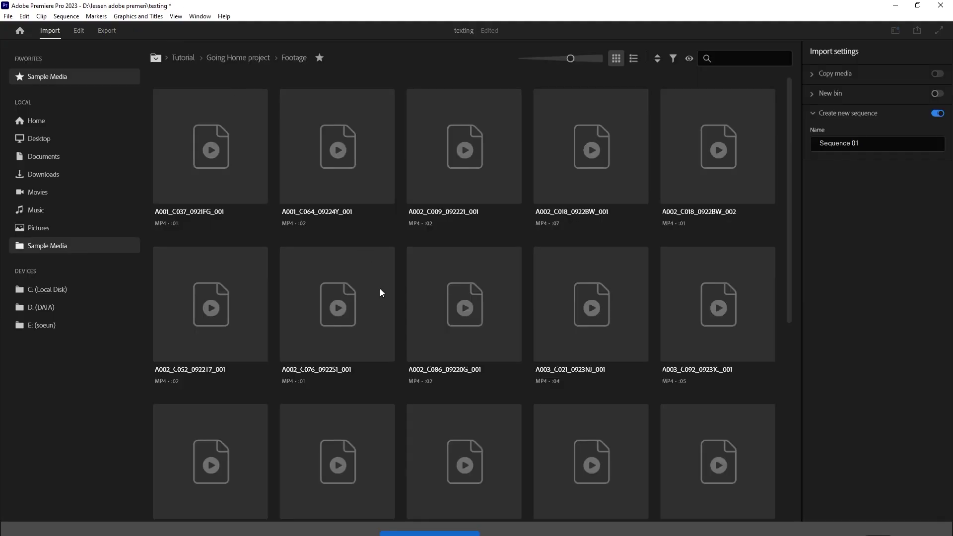
click(78, 32)
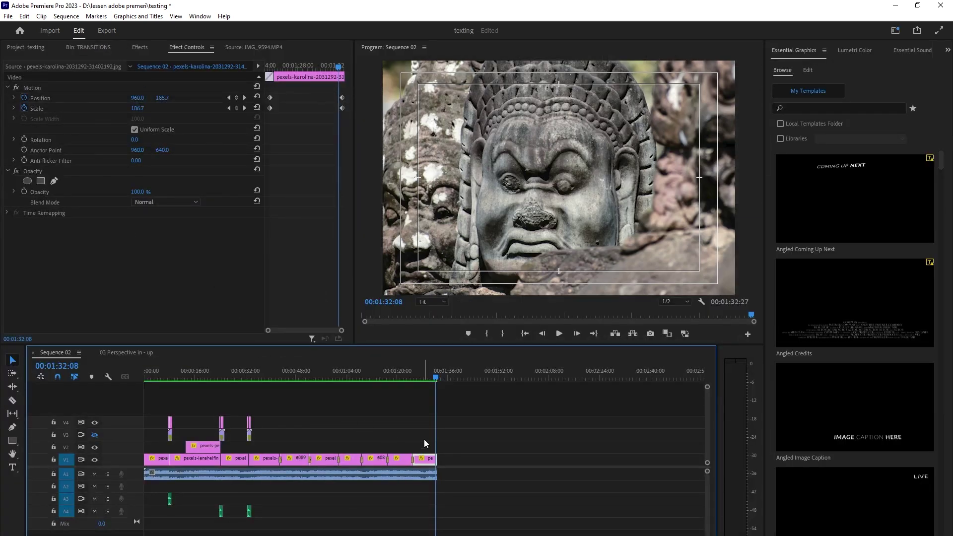
Open the media export settings for the sequence and name the output file "angkor wat", keeping the High Quality 1080p HD preset.
click(8, 16)
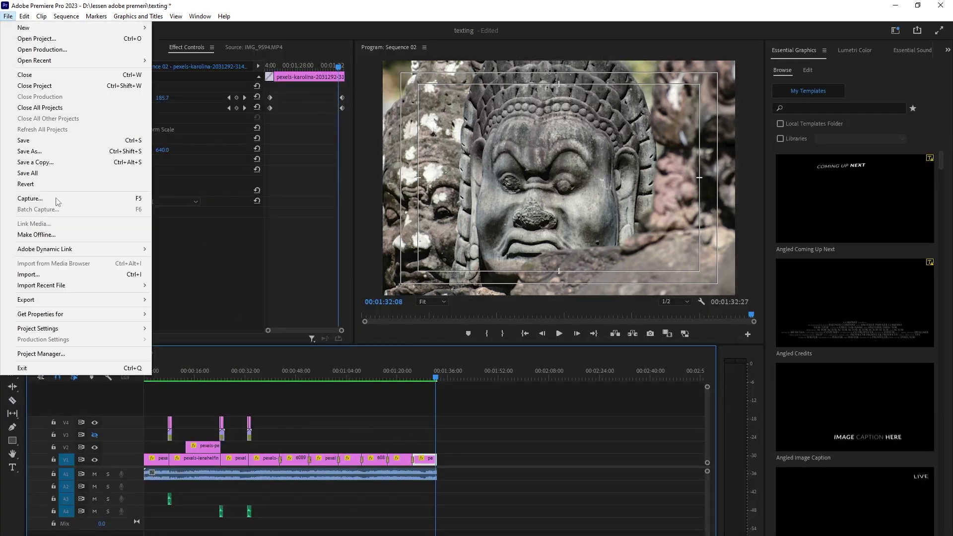
mouse_move(91, 300)
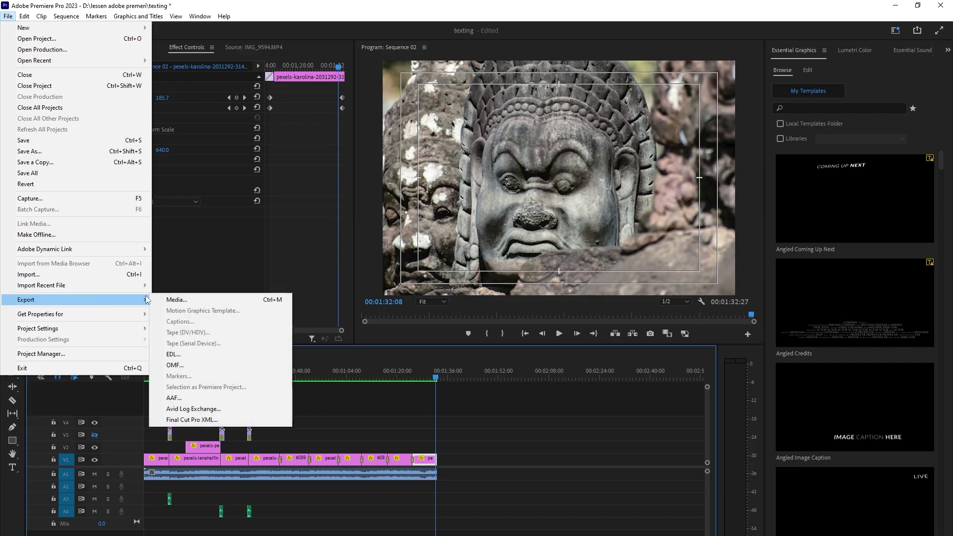
click(196, 301)
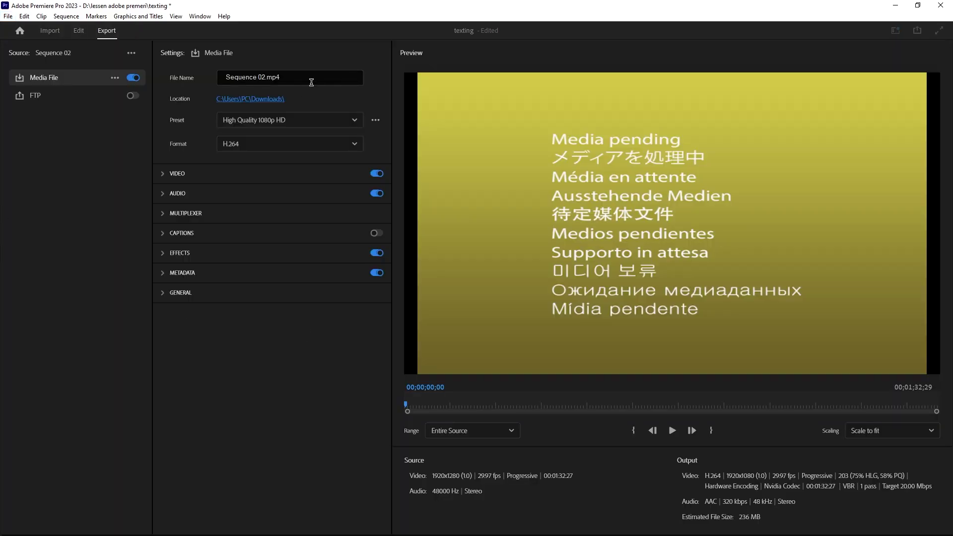
click(310, 82)
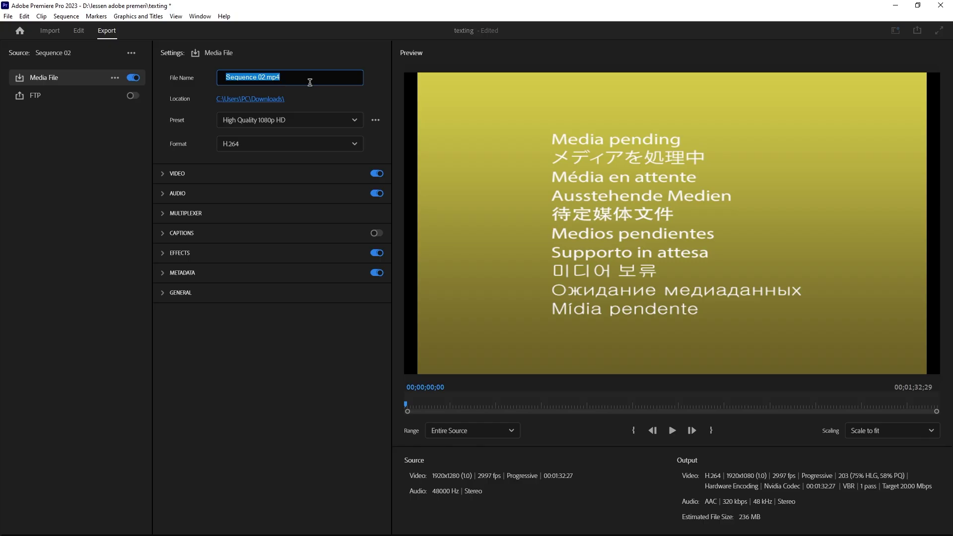
key(BackSpace)
text(angkor wat)
click(346, 123)
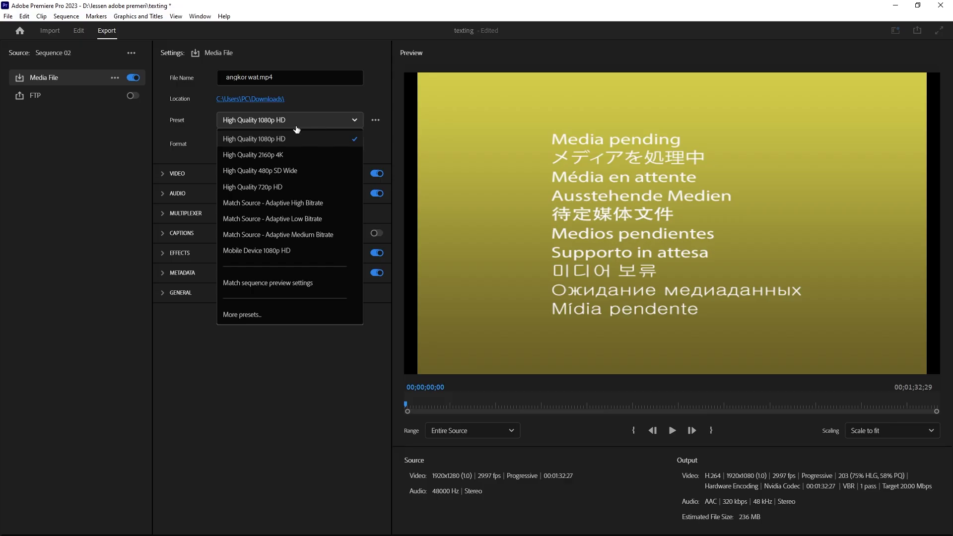
click(330, 123)
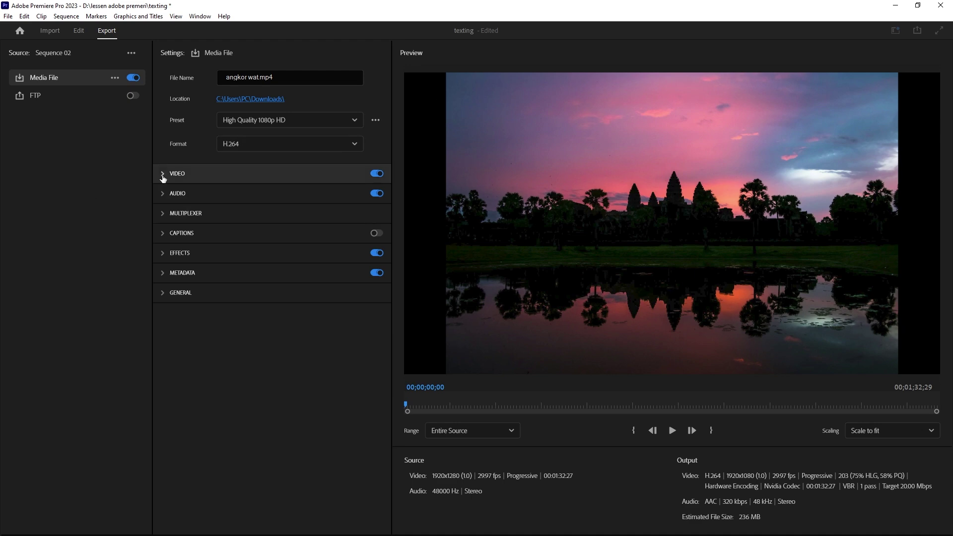
Try to set a custom export frame size with a height of 1280 in the basic video settings.
click(163, 173)
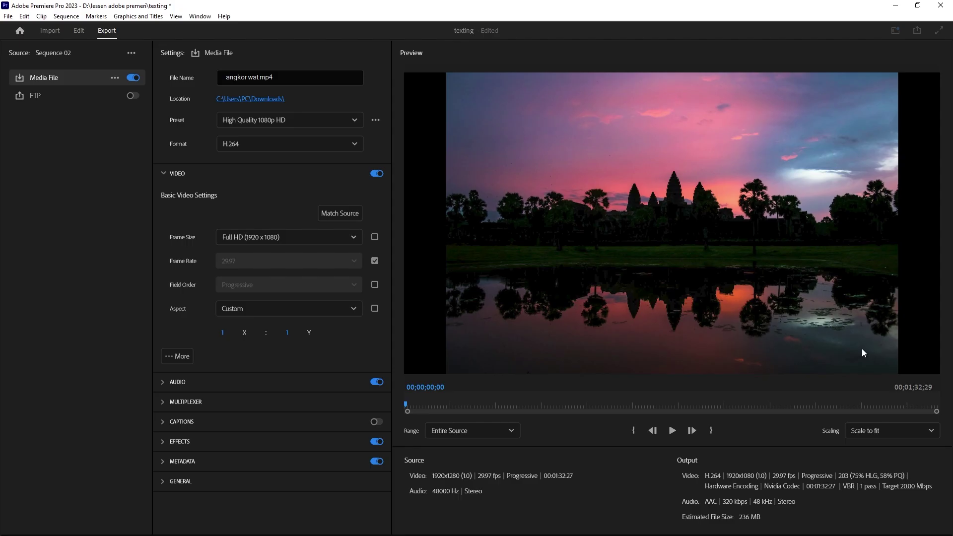
click(355, 238)
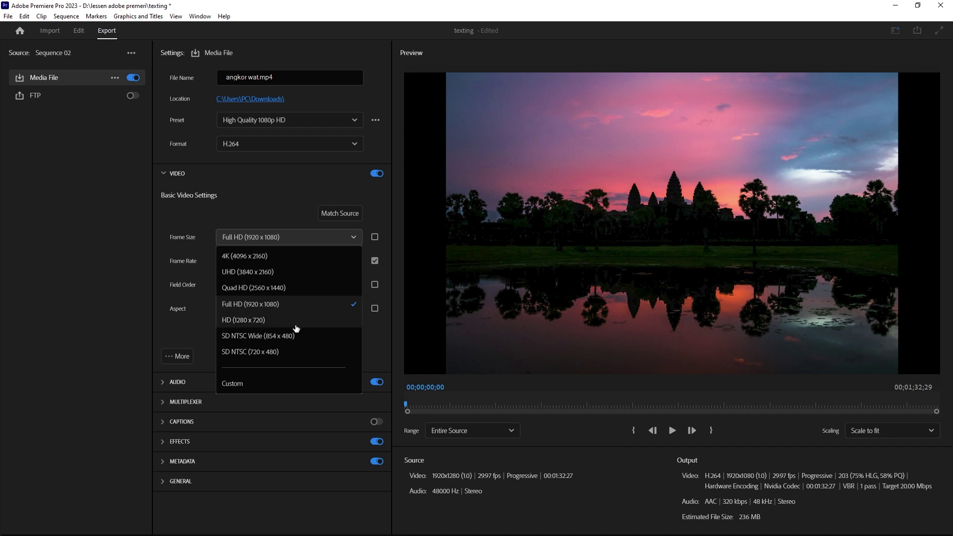
click(235, 390)
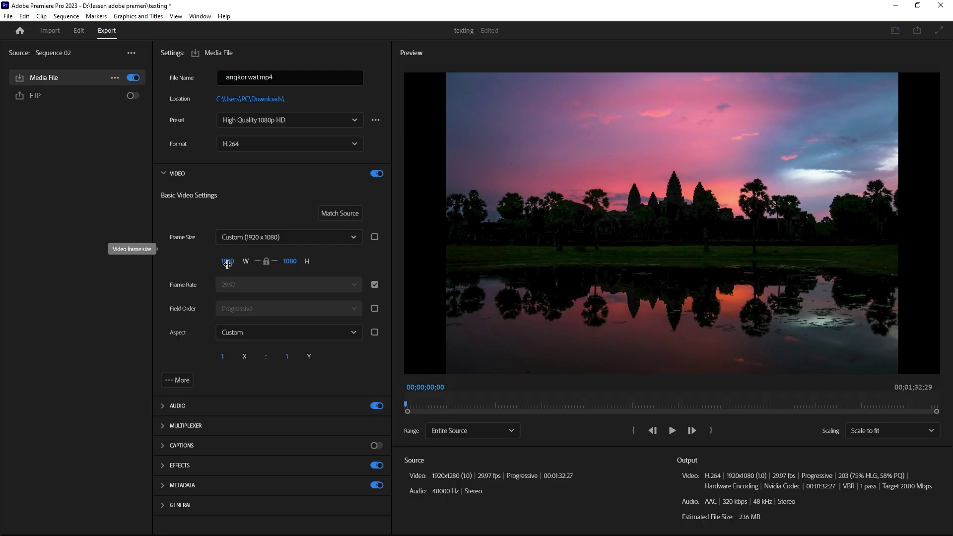
click(291, 261)
text(1280)
key(Return)
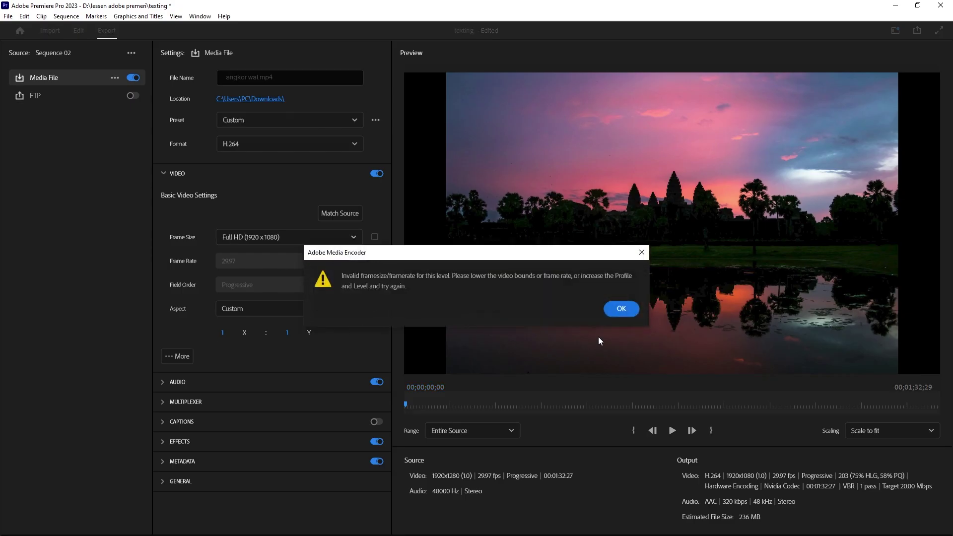
click(623, 308)
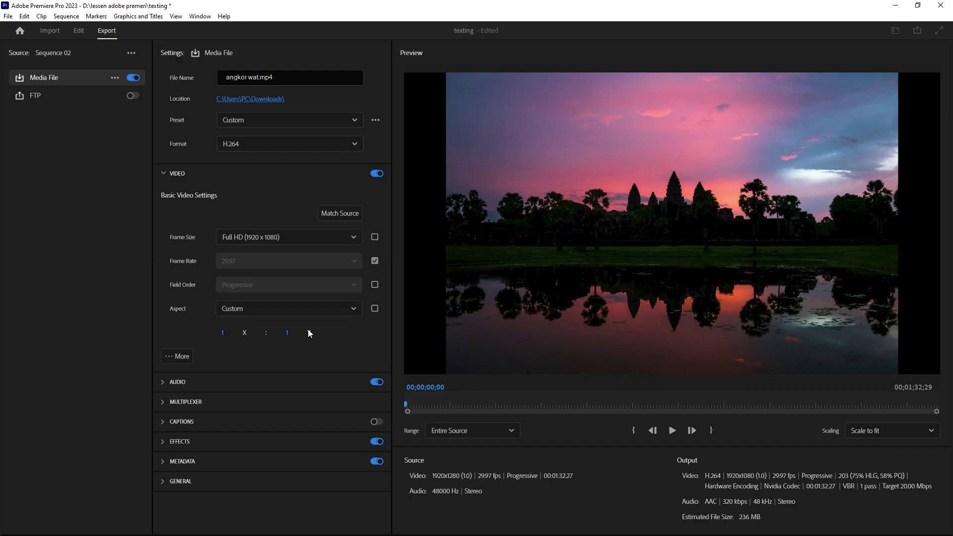
Keep the Custom pixel aspect and try to set a custom frame height of 1280 with width and height unlinked.
click(354, 309)
scroll(316, 396, up, 3)
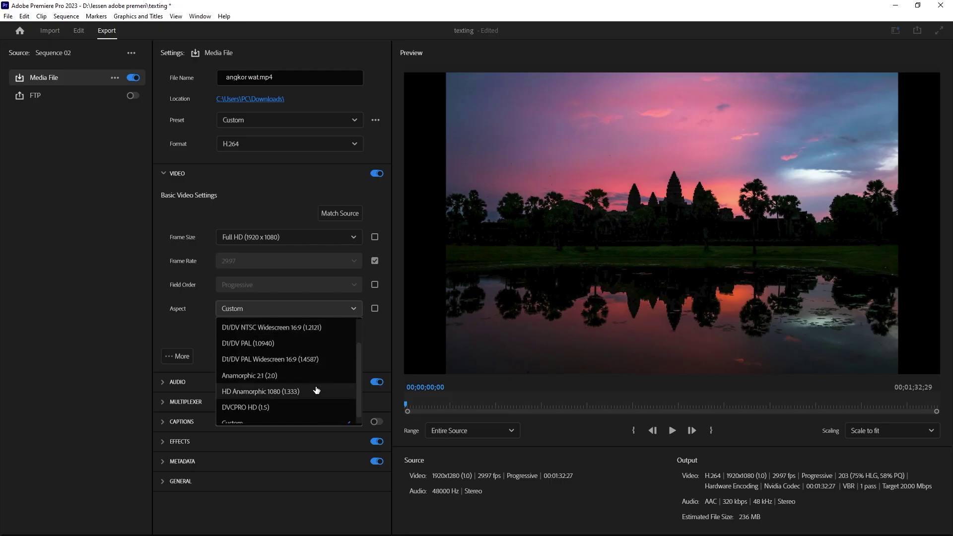
scroll(316, 395, down, 3)
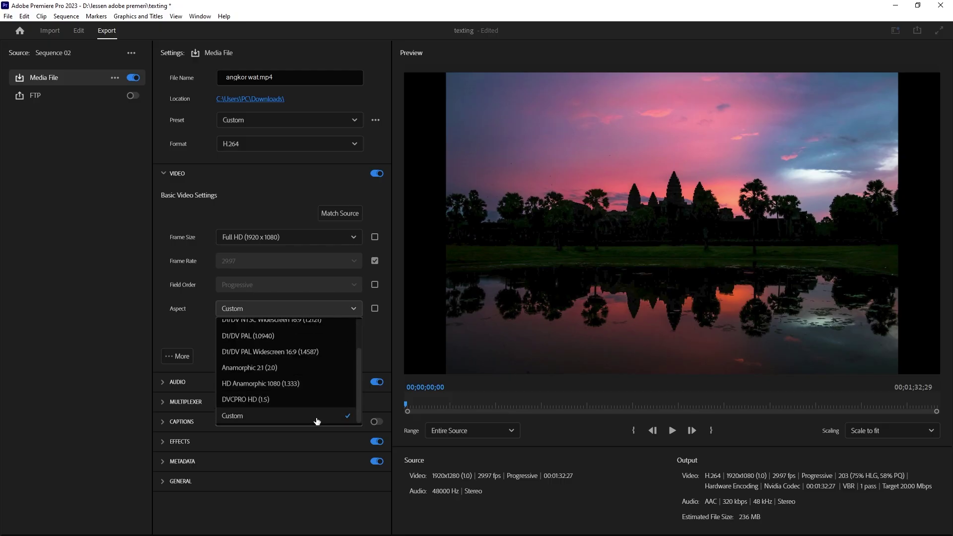
click(316, 418)
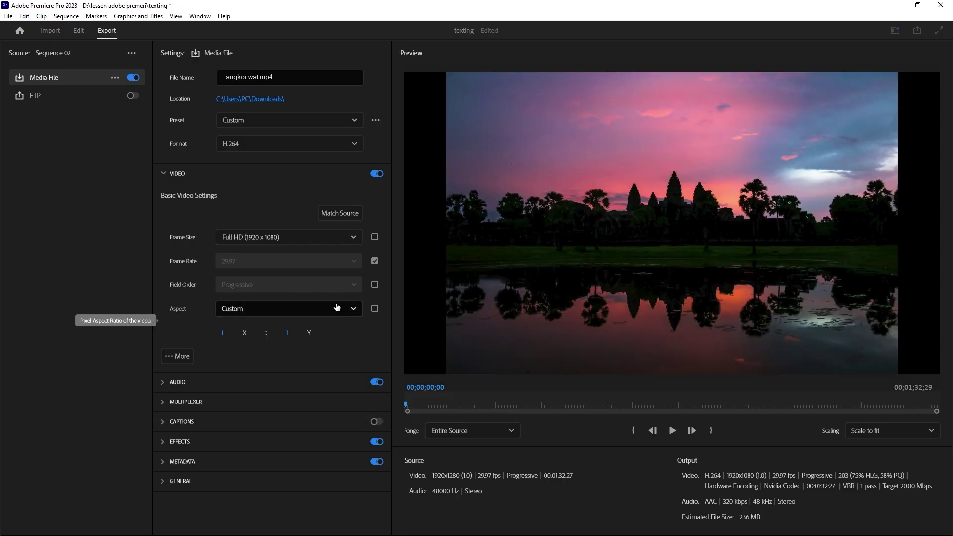
click(356, 239)
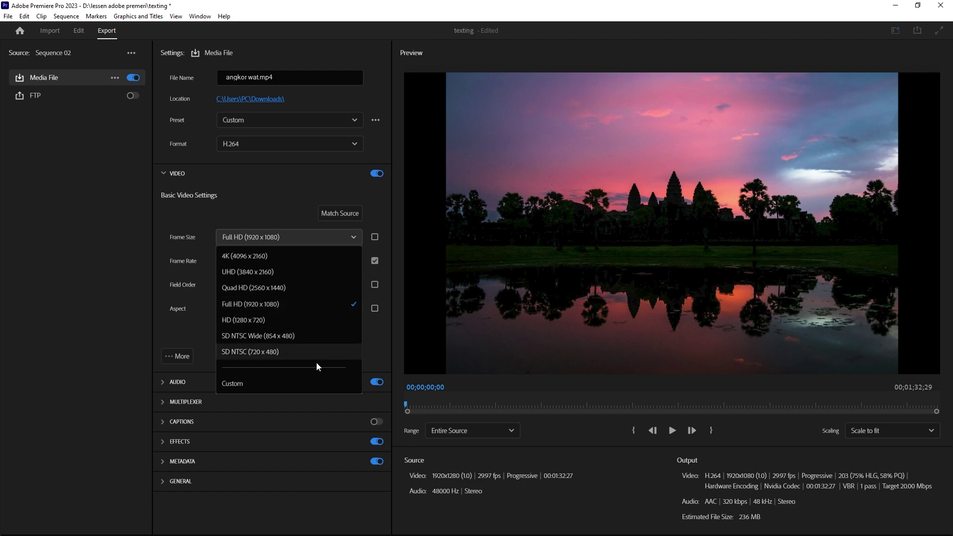
click(247, 388)
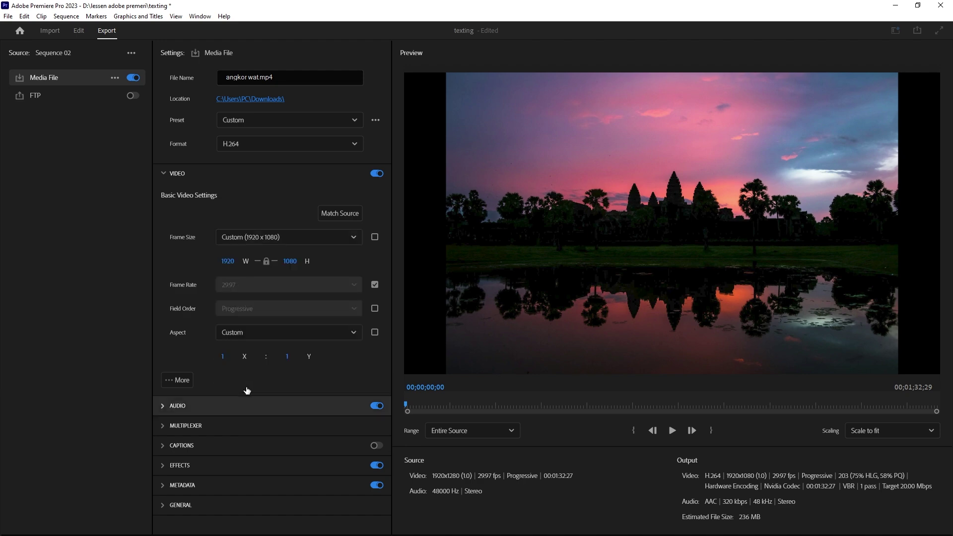
click(266, 261)
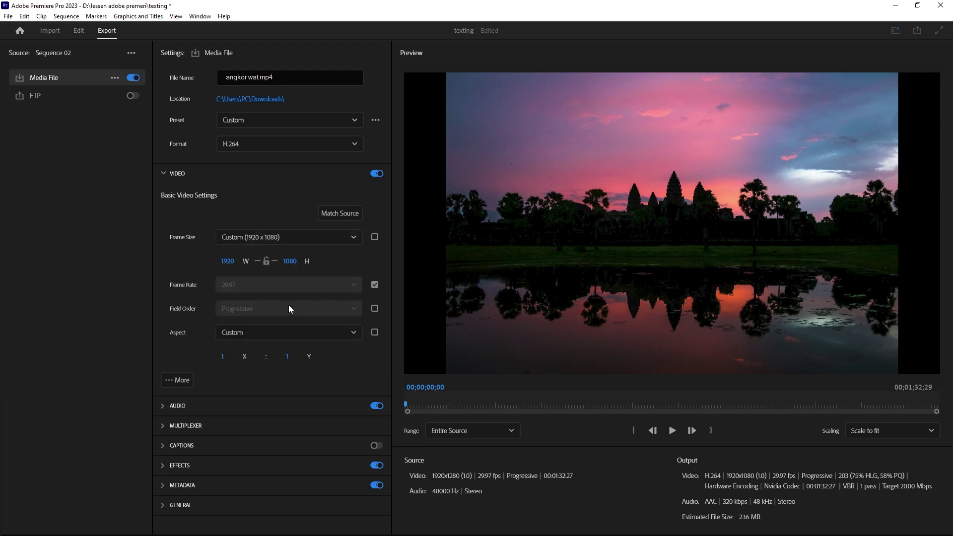
click(292, 262)
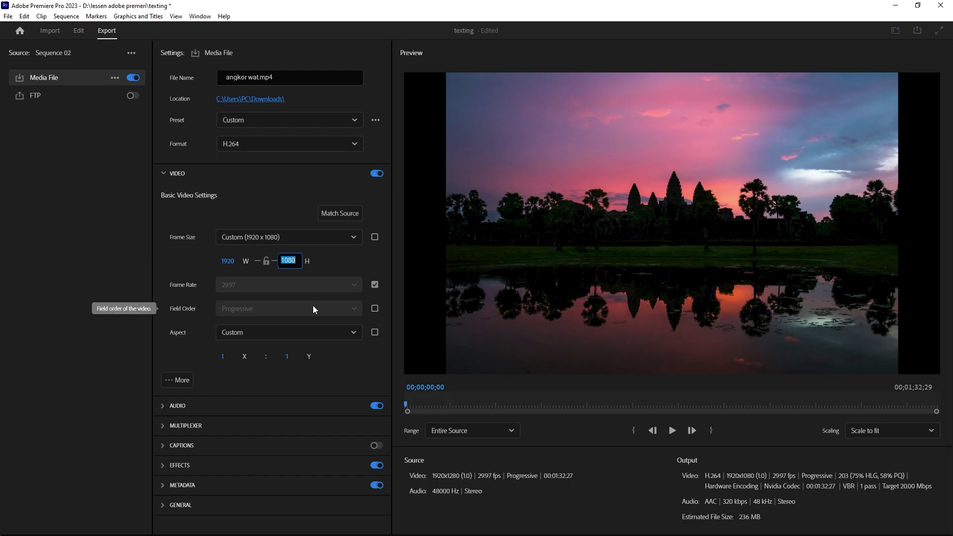
text(1280)
key(Return)
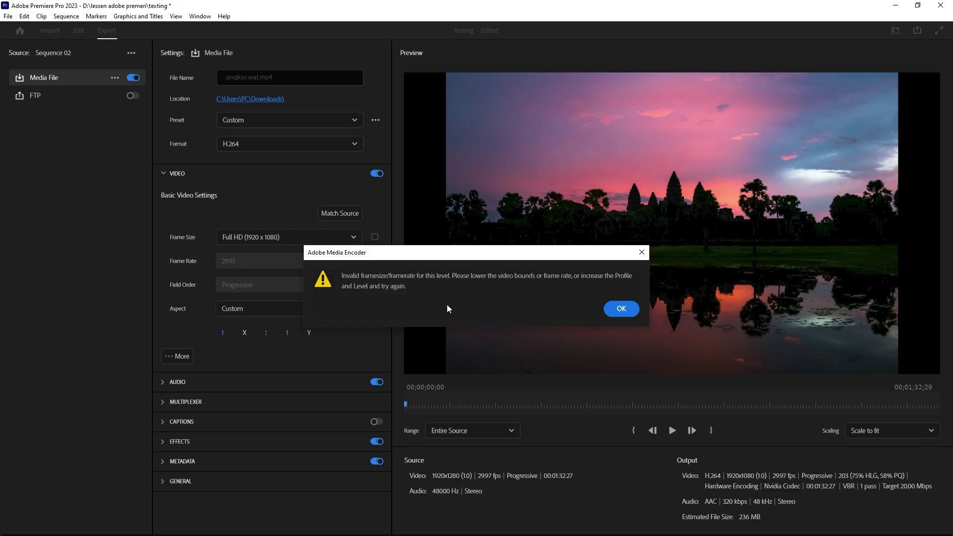
click(622, 309)
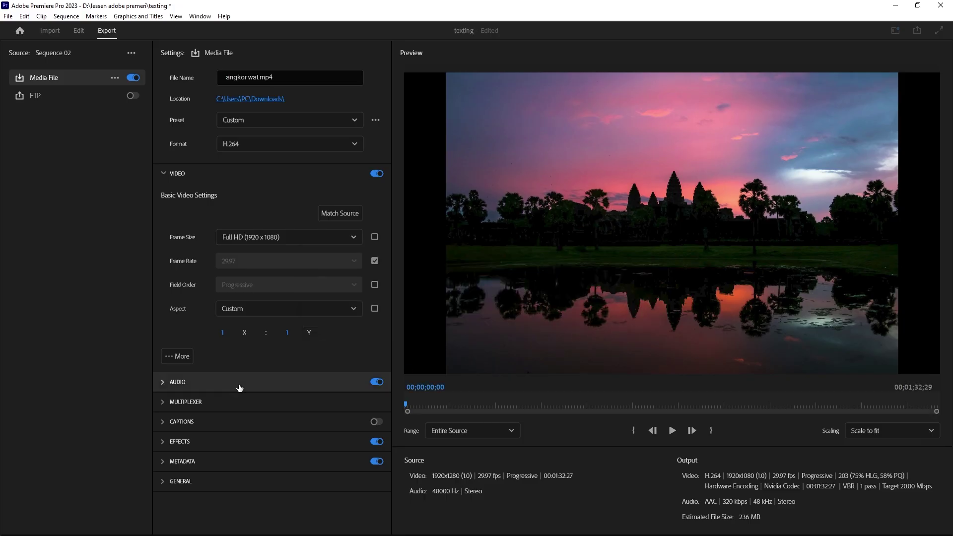
Match only the frame size to the source and keep the pixel aspect on Custom.
click(375, 241)
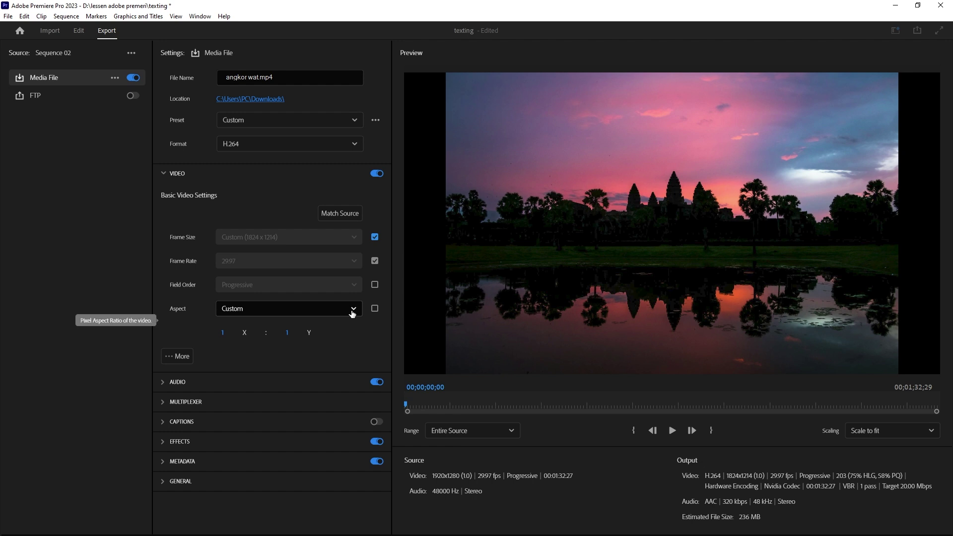
click(352, 309)
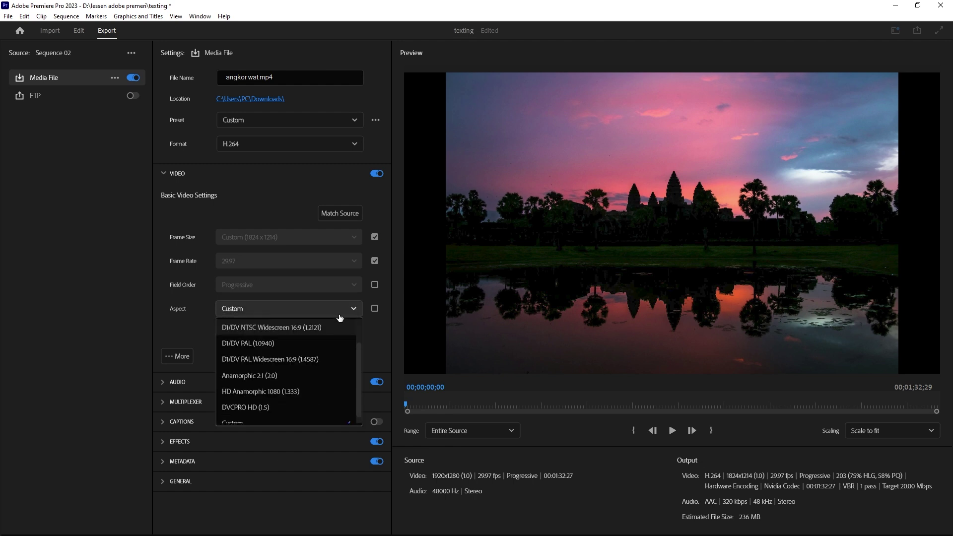
scroll(302, 398, up, 2)
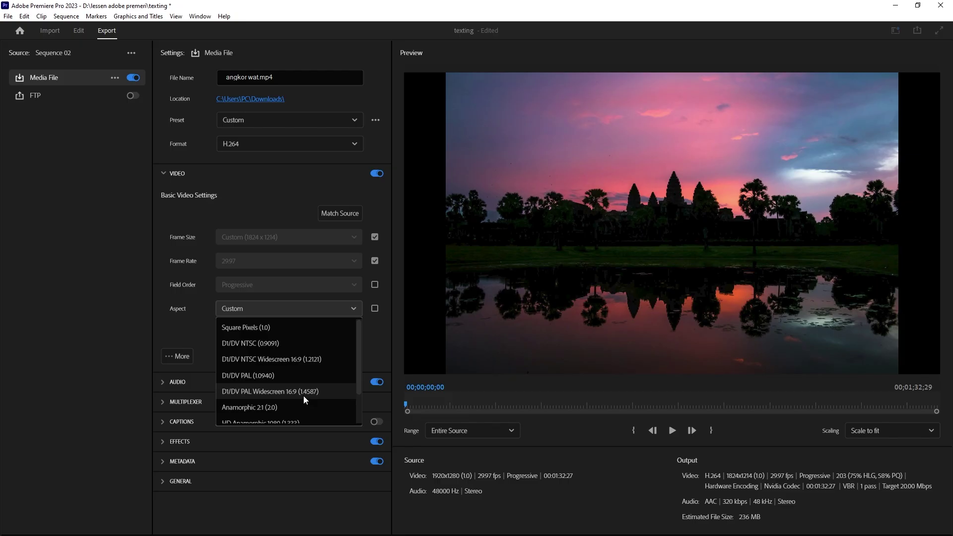
scroll(302, 395, down, 2)
click(230, 416)
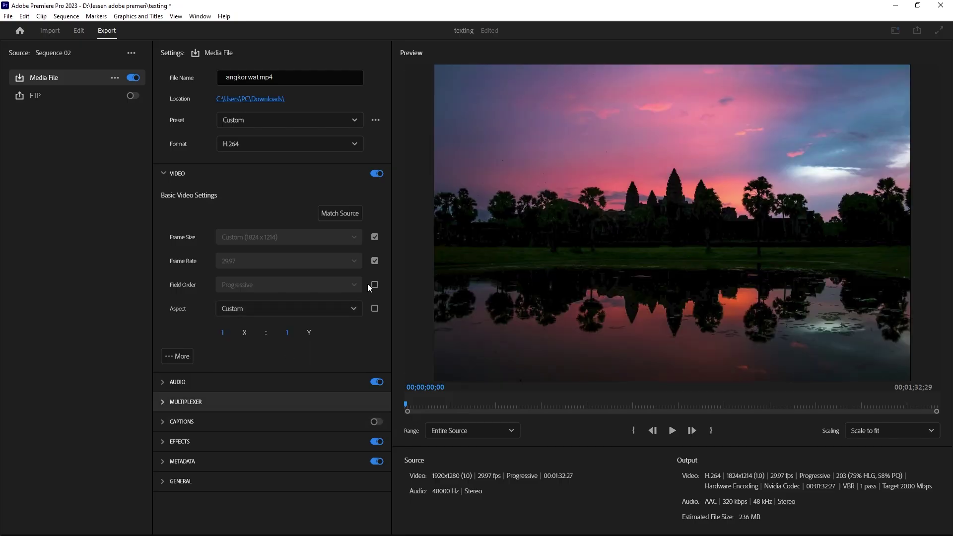
Release the frame size from the source, match the pixel aspect to it, and try to set the frame width to 1920.
click(375, 237)
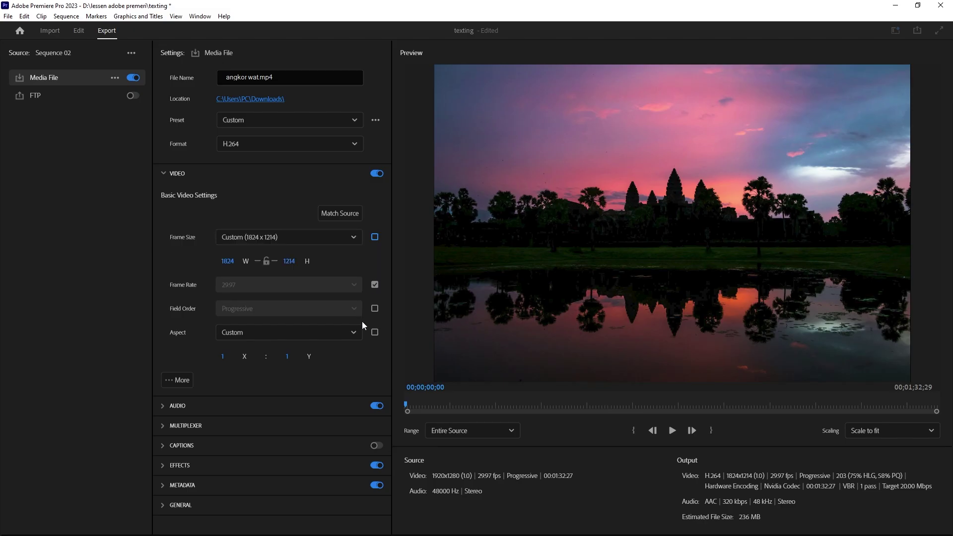
click(375, 333)
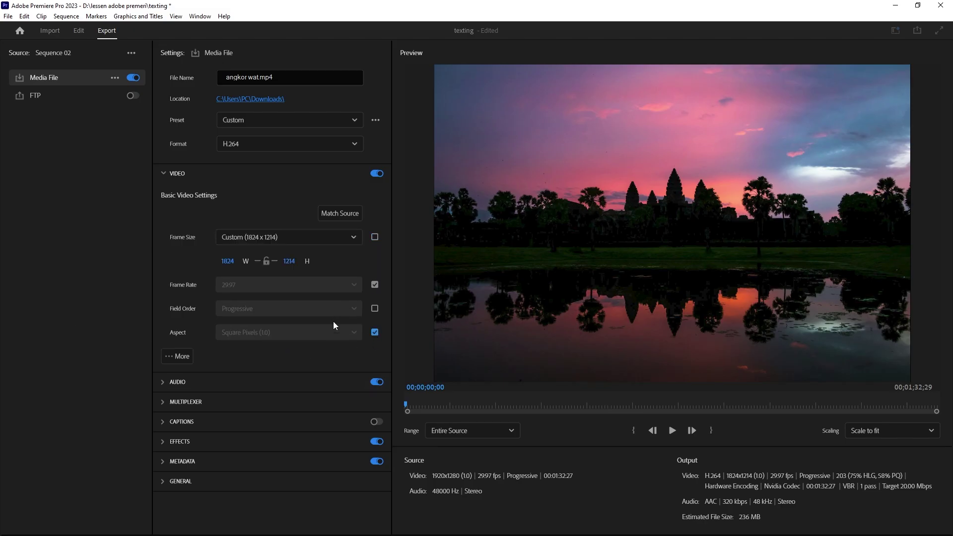
click(290, 261)
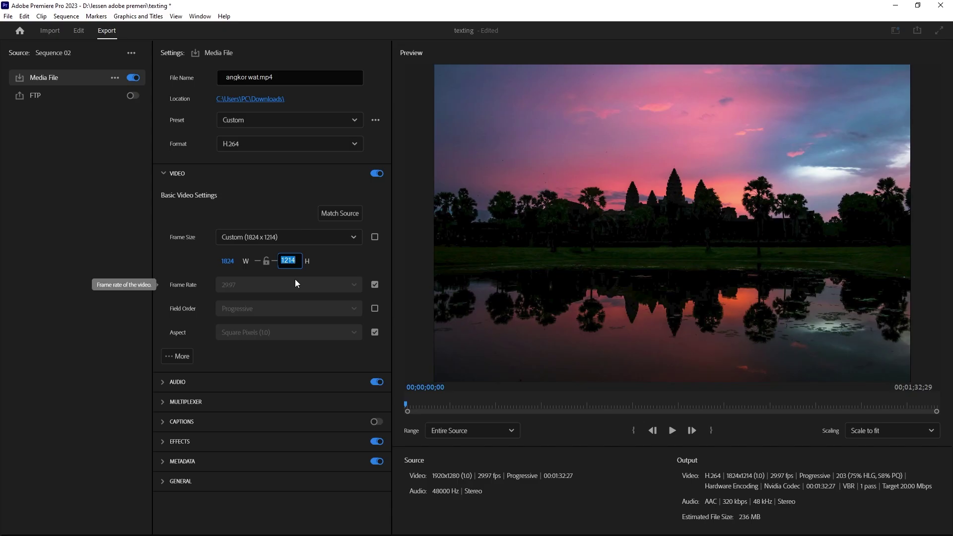
key(shift+Tab)
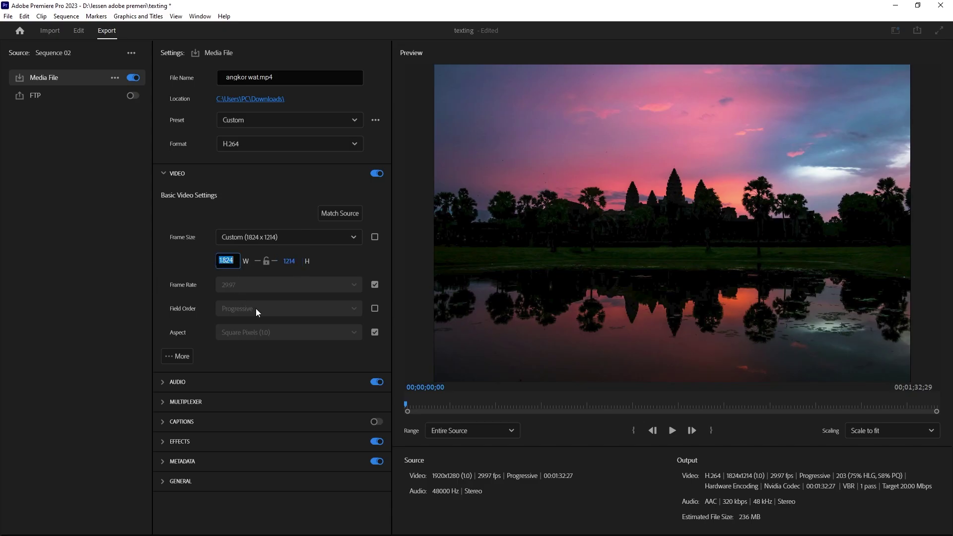
text(1)
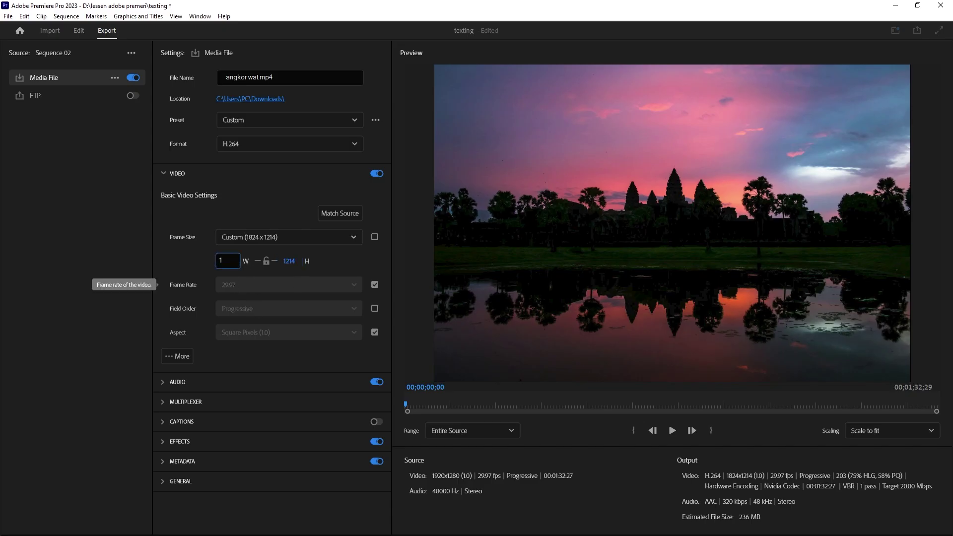
text(920)
key(Tab)
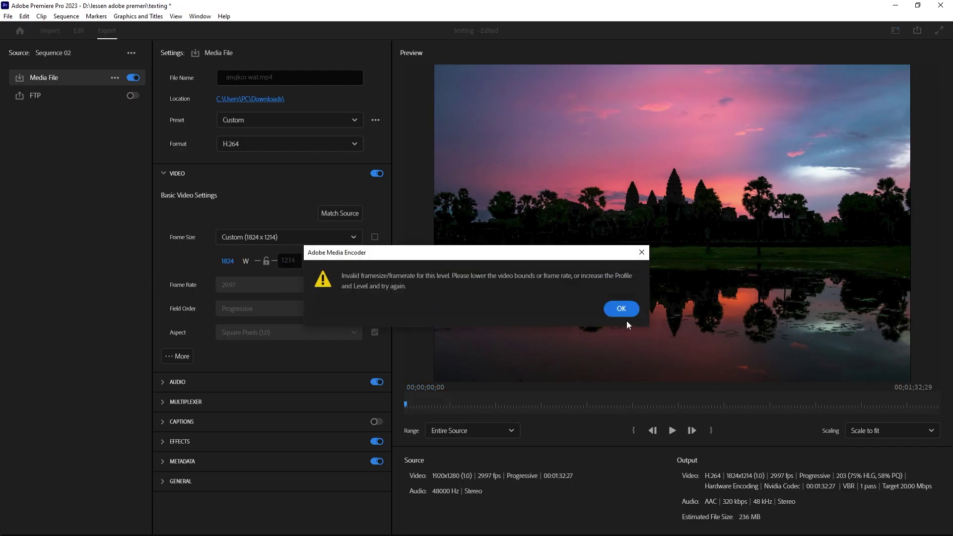
click(628, 312)
Match all basic video settings to the 1920 × 1280 source and make the frame size editable again.
click(375, 332)
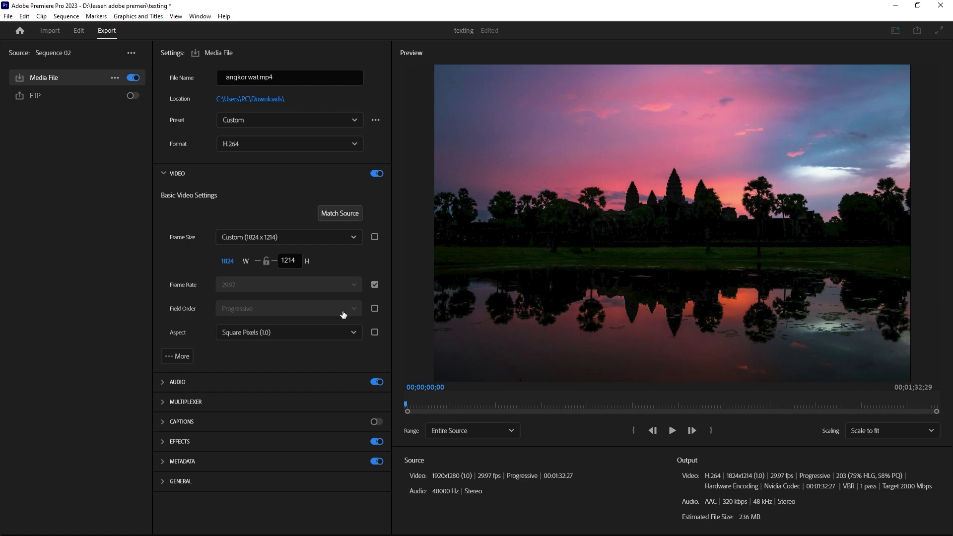
click(346, 216)
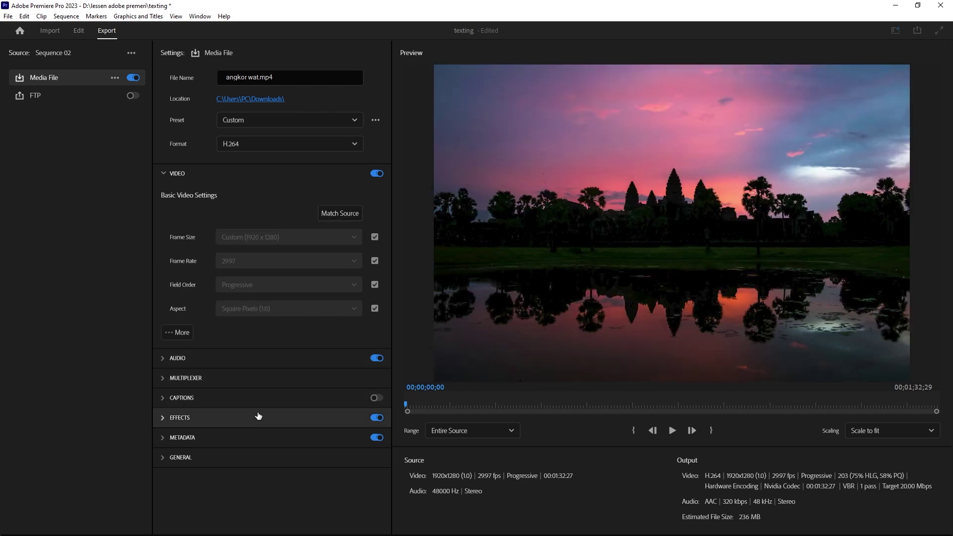
click(376, 238)
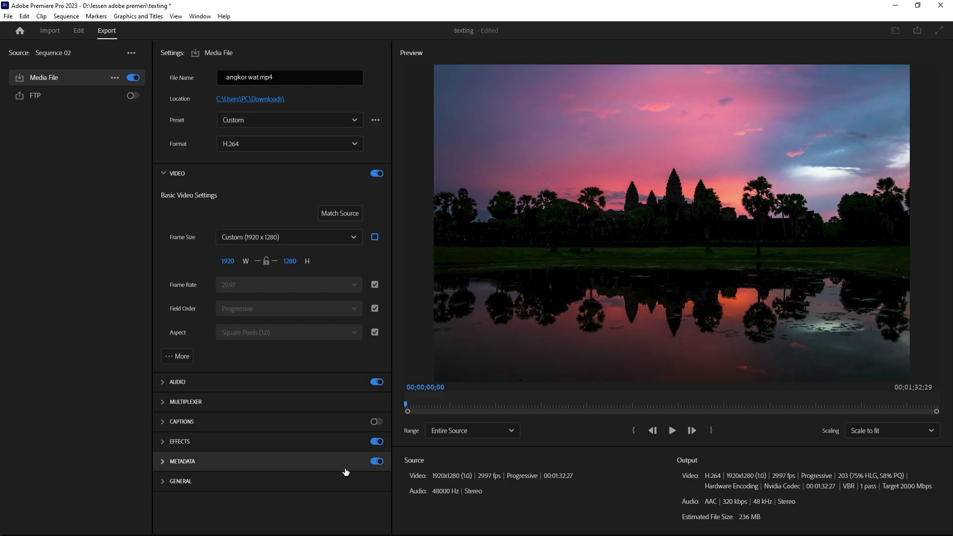
click(163, 174)
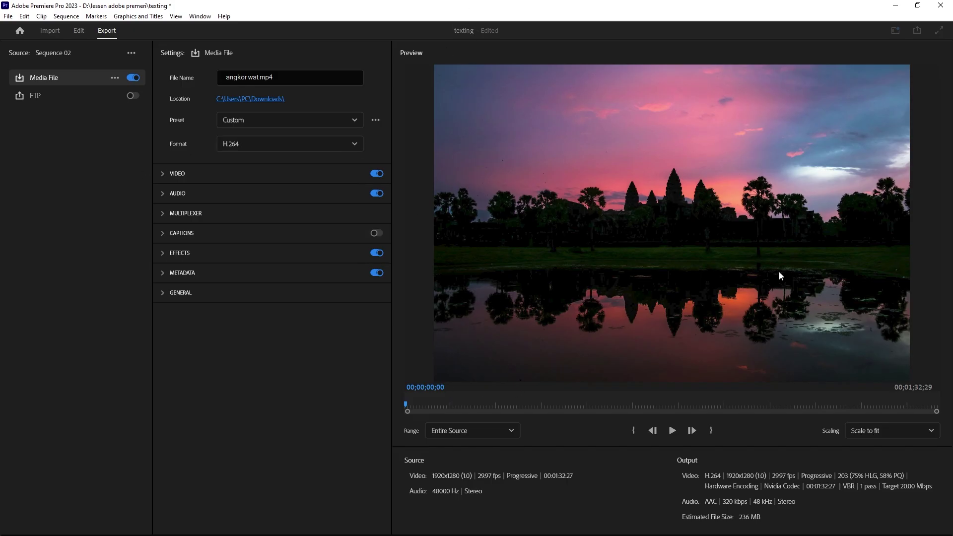
click(164, 175)
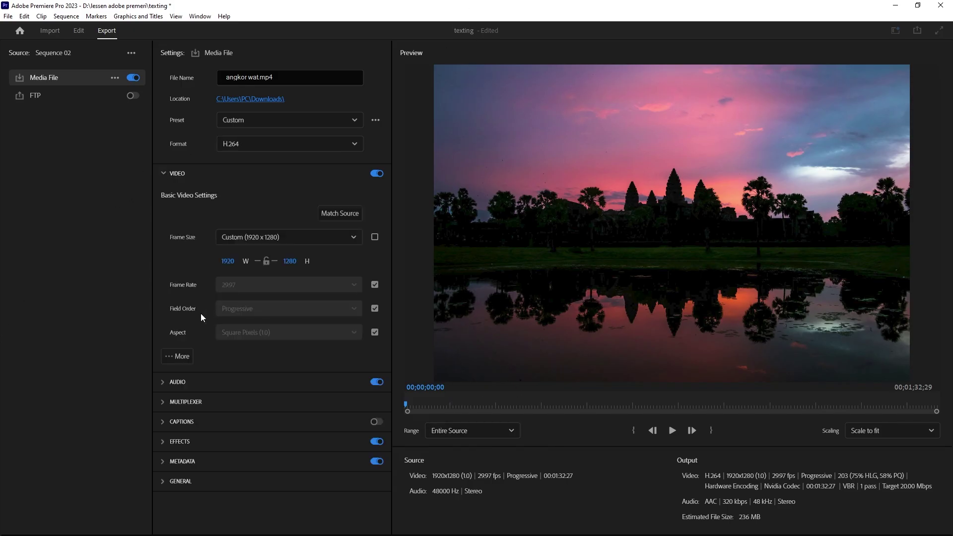
Keep the custom 1920 x 1280 frame size, export the H.264 video to the Downloads folder, and dismiss the export notification.
click(354, 239)
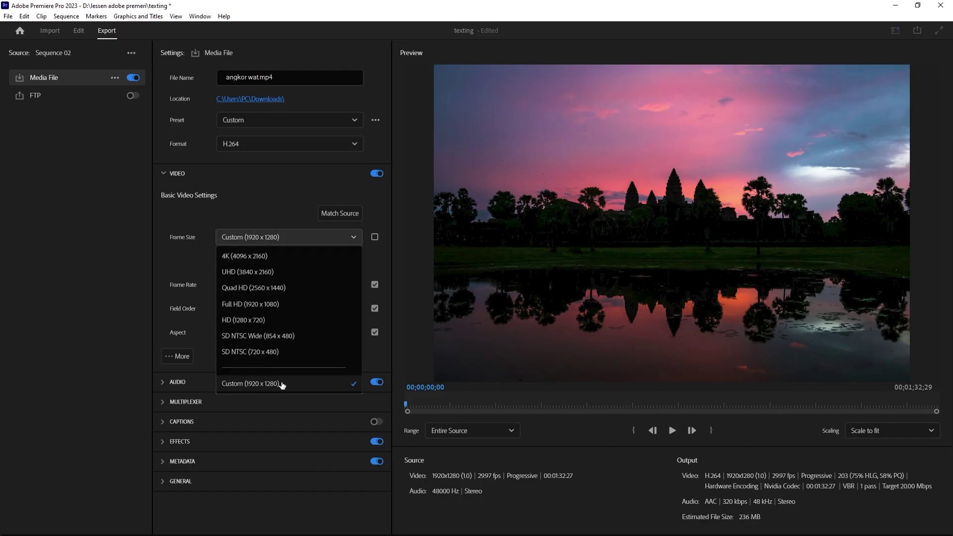
click(164, 268)
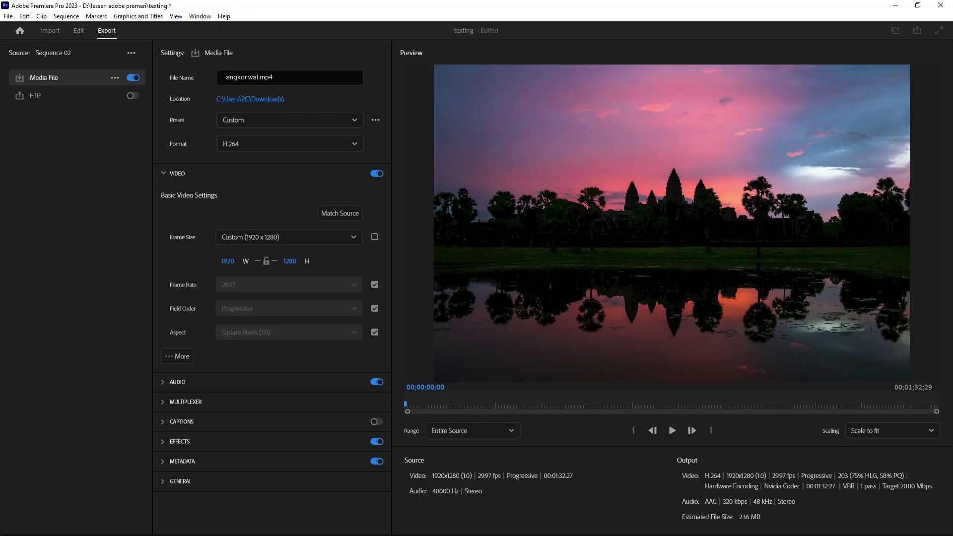
key(Return)
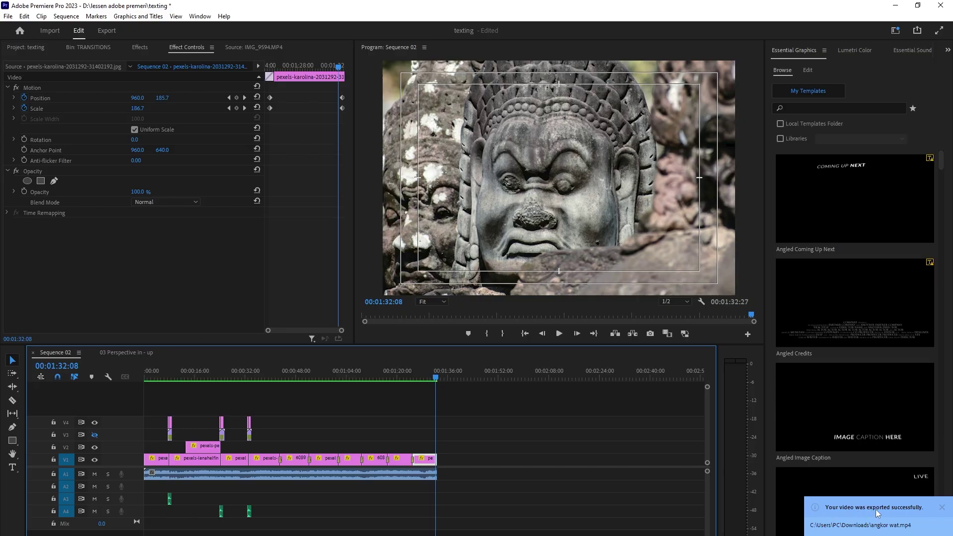
click(942, 507)
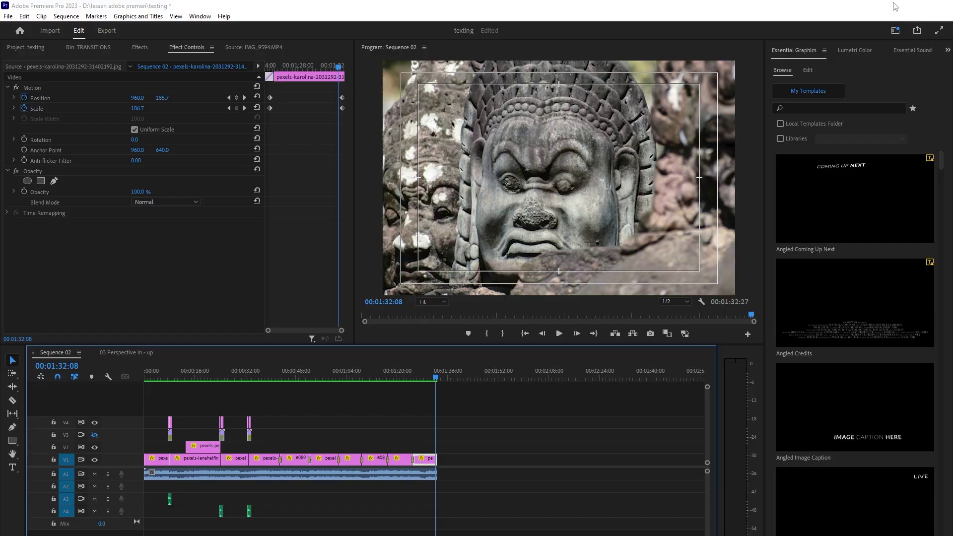
Minimize the editor, switch to File Explorer, and play the exported "angkor wat" video from the Downloads folder.
click(895, 6)
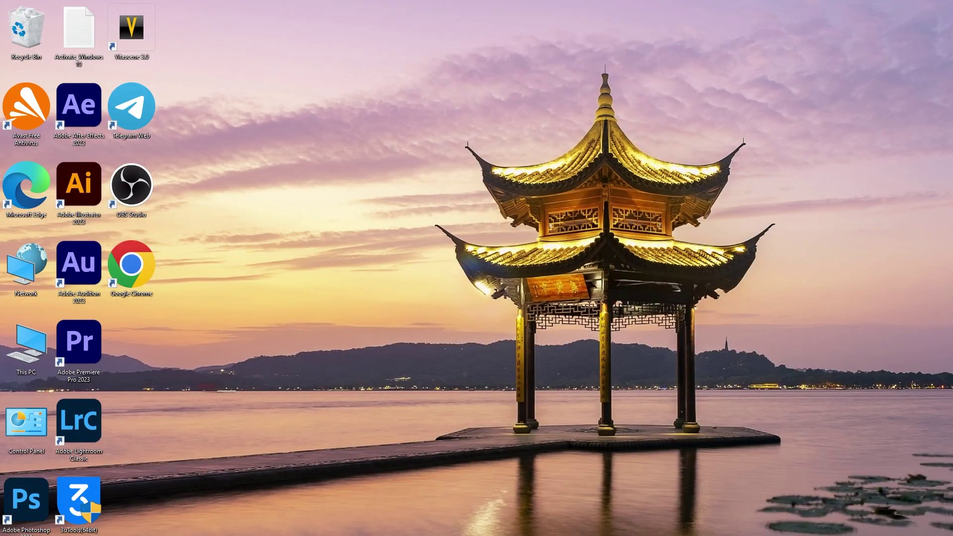
key(super+e)
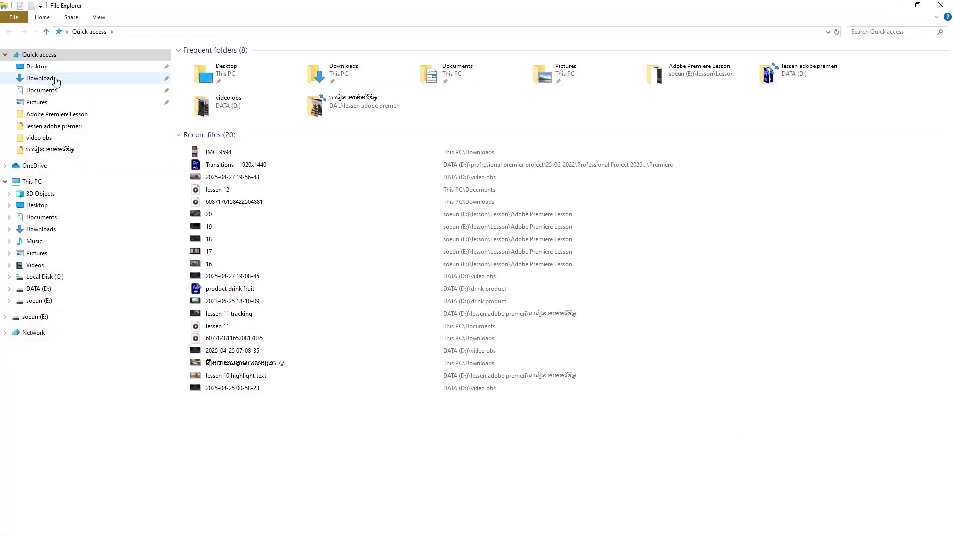
click(41, 78)
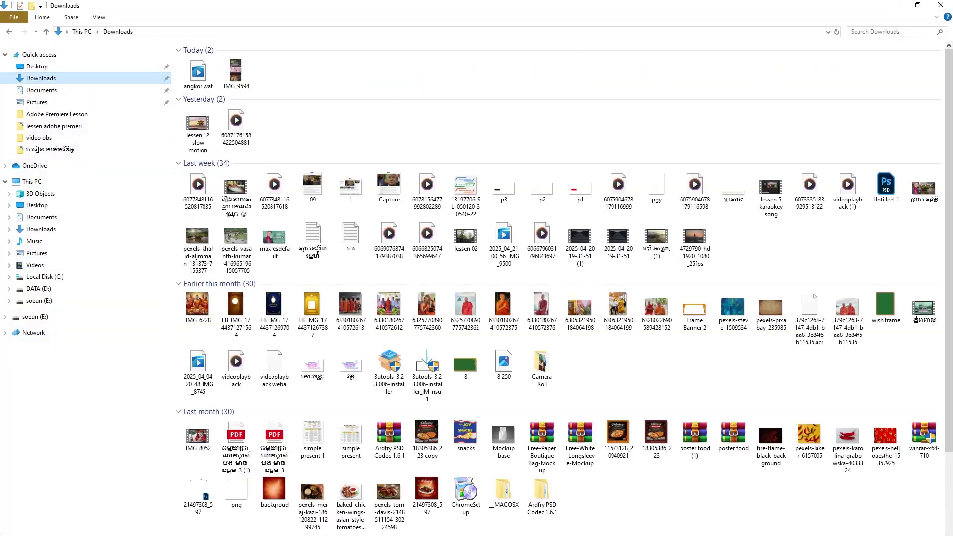
double_click(201, 82)
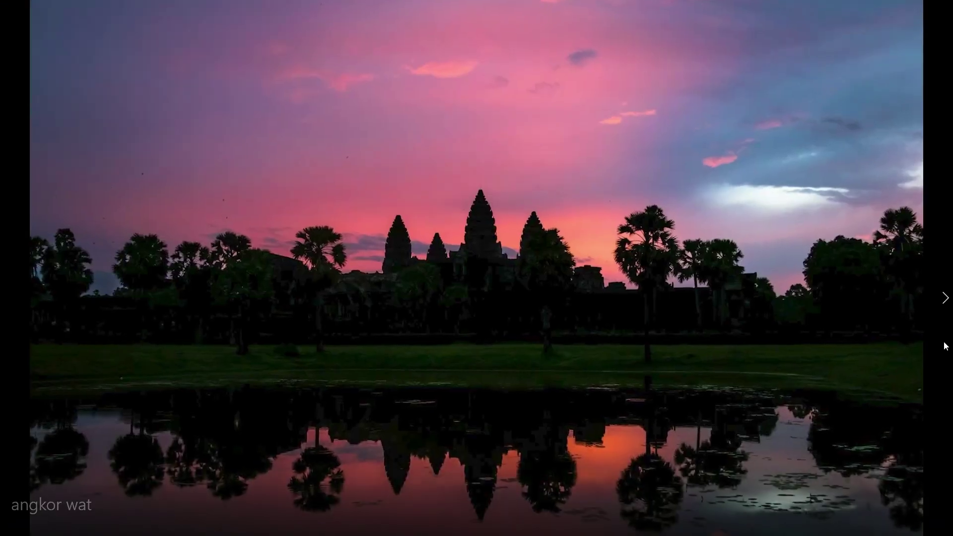